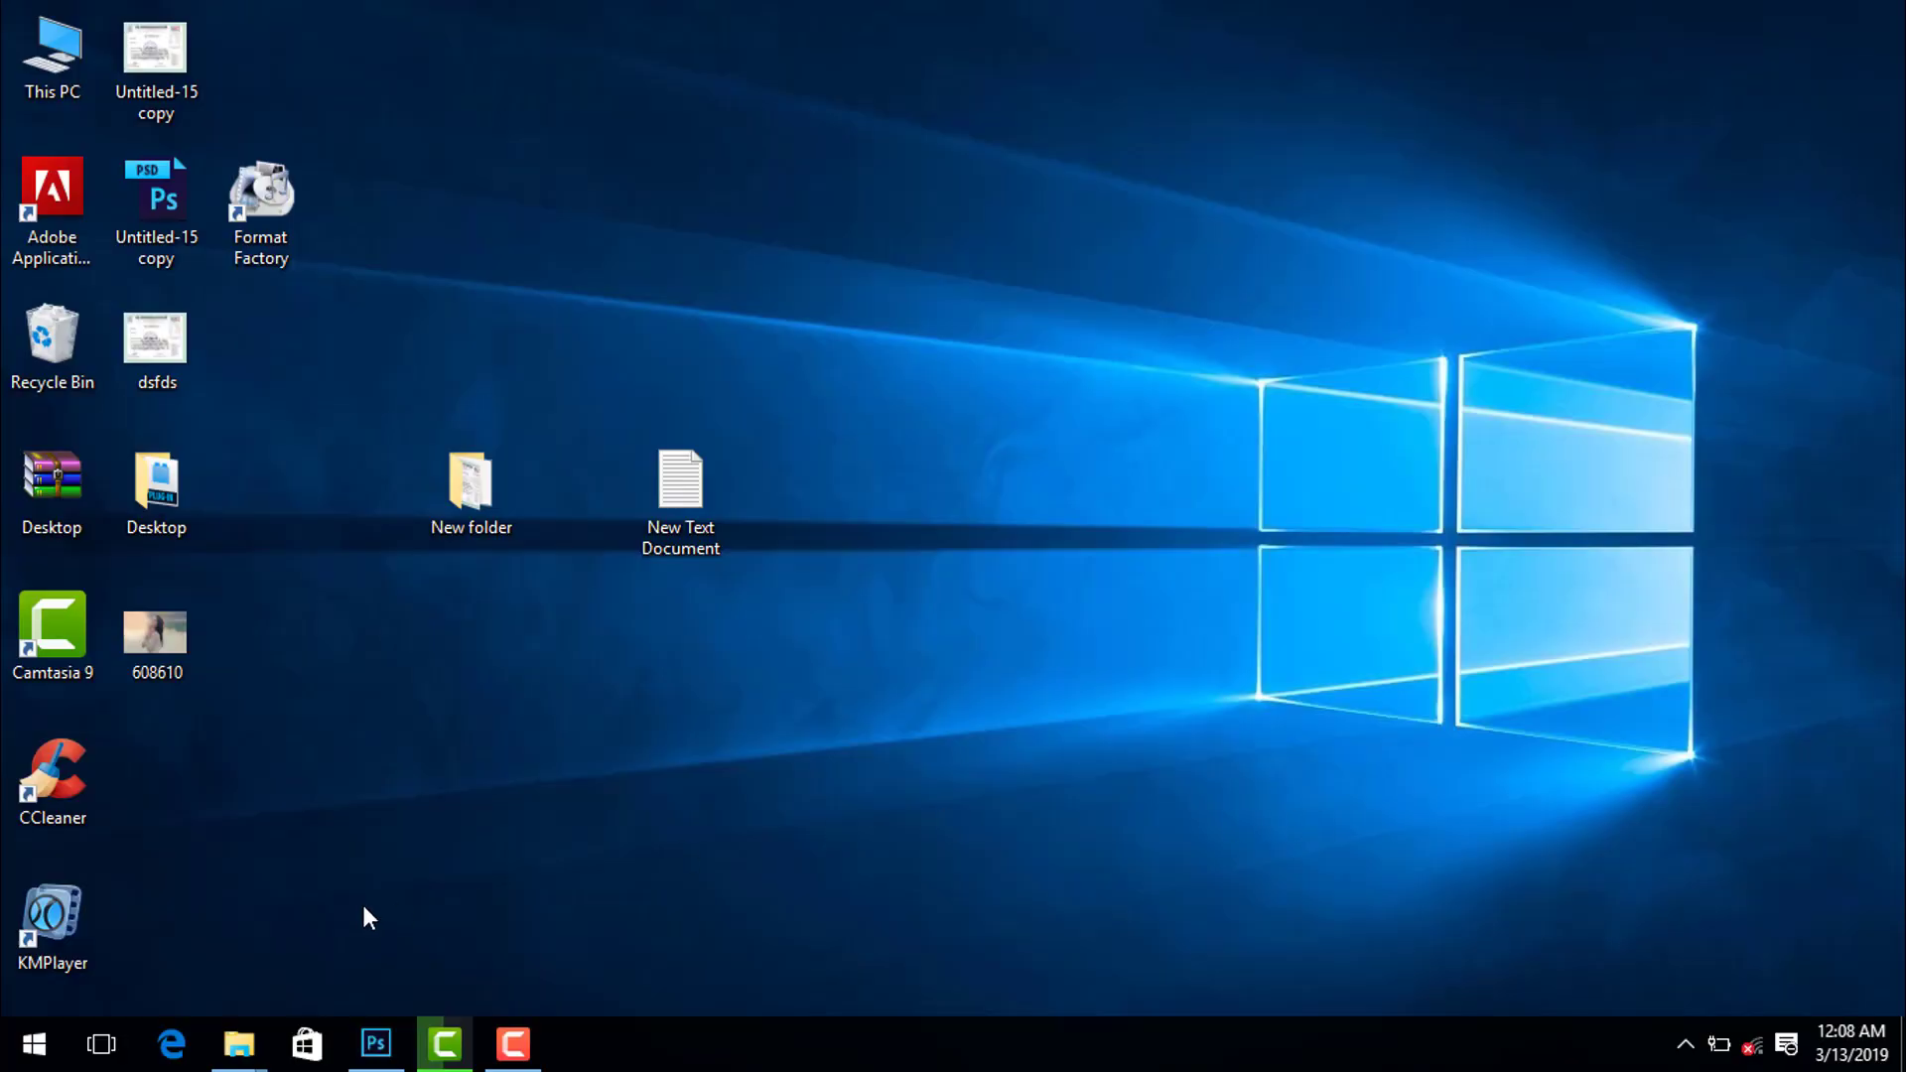
- Hide the screen recorder and restore the Photoshop window from the taskbar
{"action": "left_click", "coordinate": [516, 1042]}
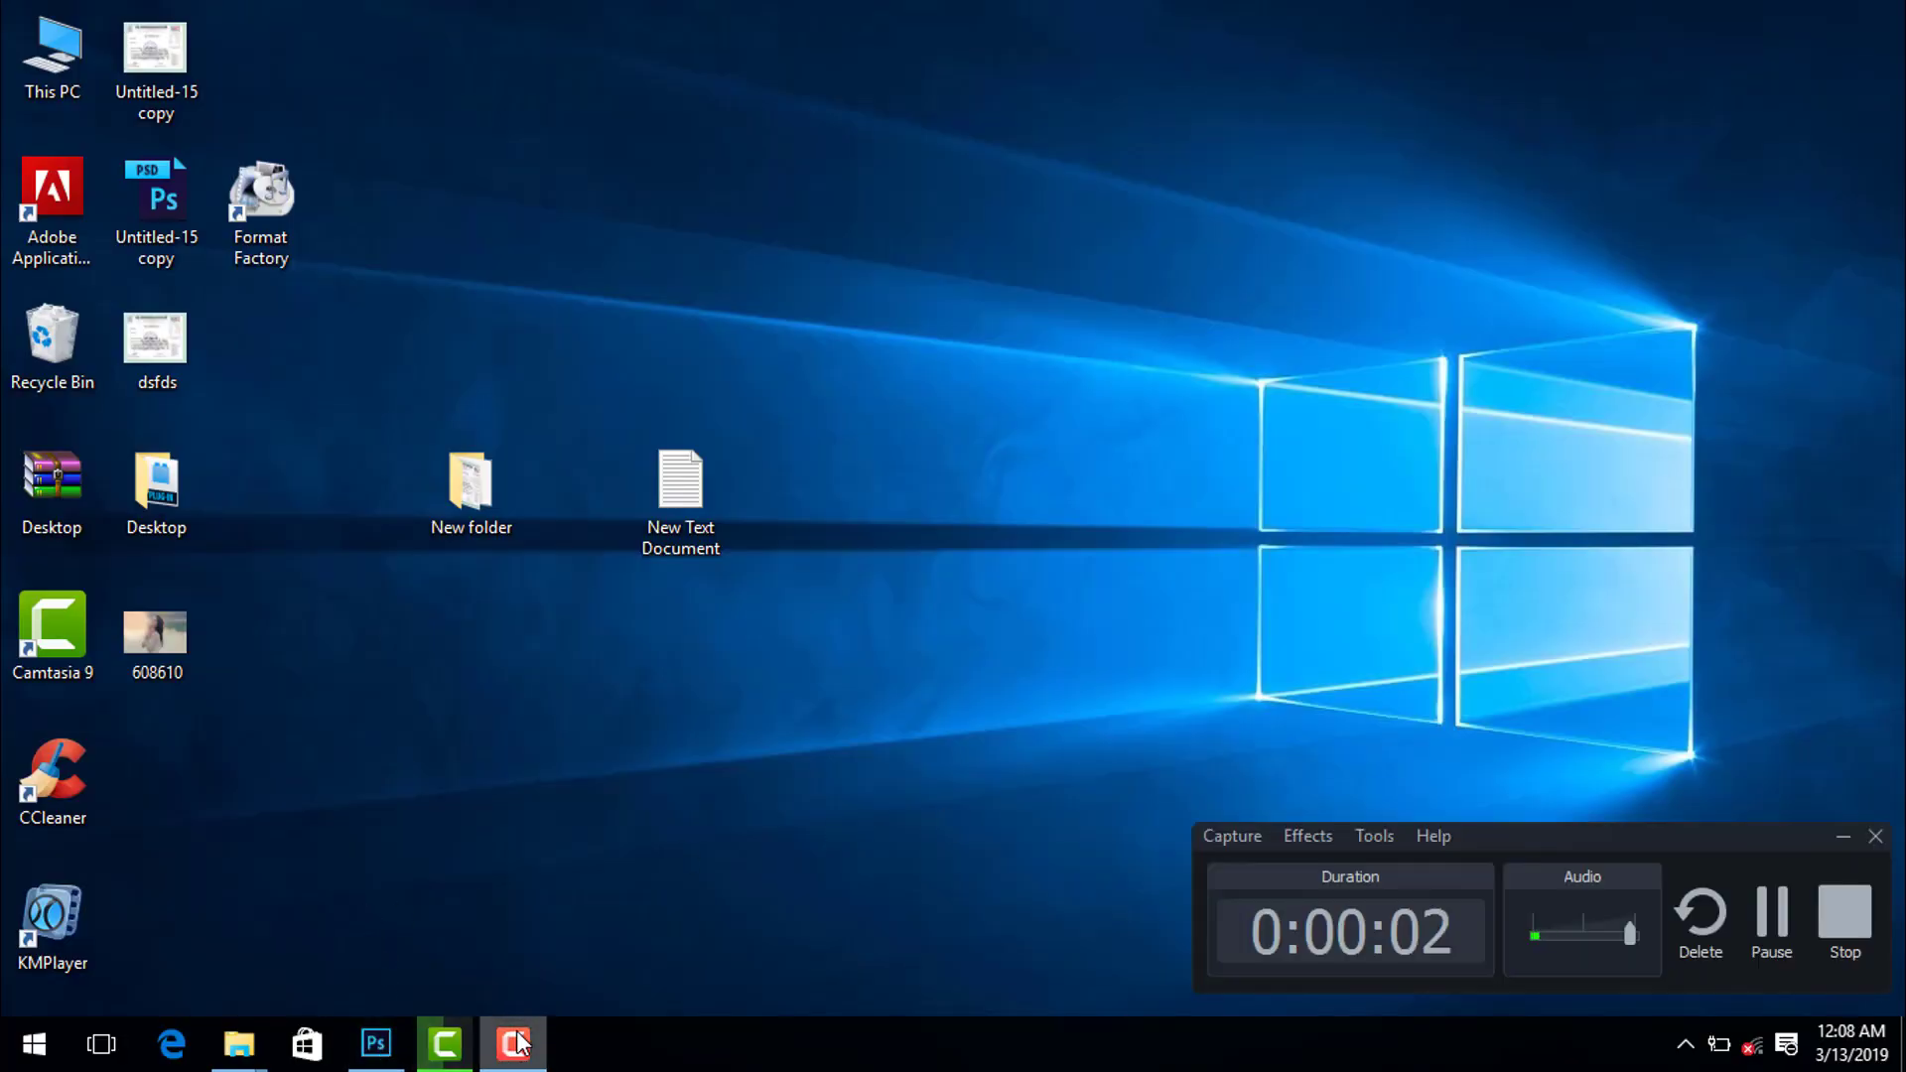
{"action": "left_click", "coordinate": [516, 1043]}
{"action": "left_click", "coordinate": [391, 1049]}
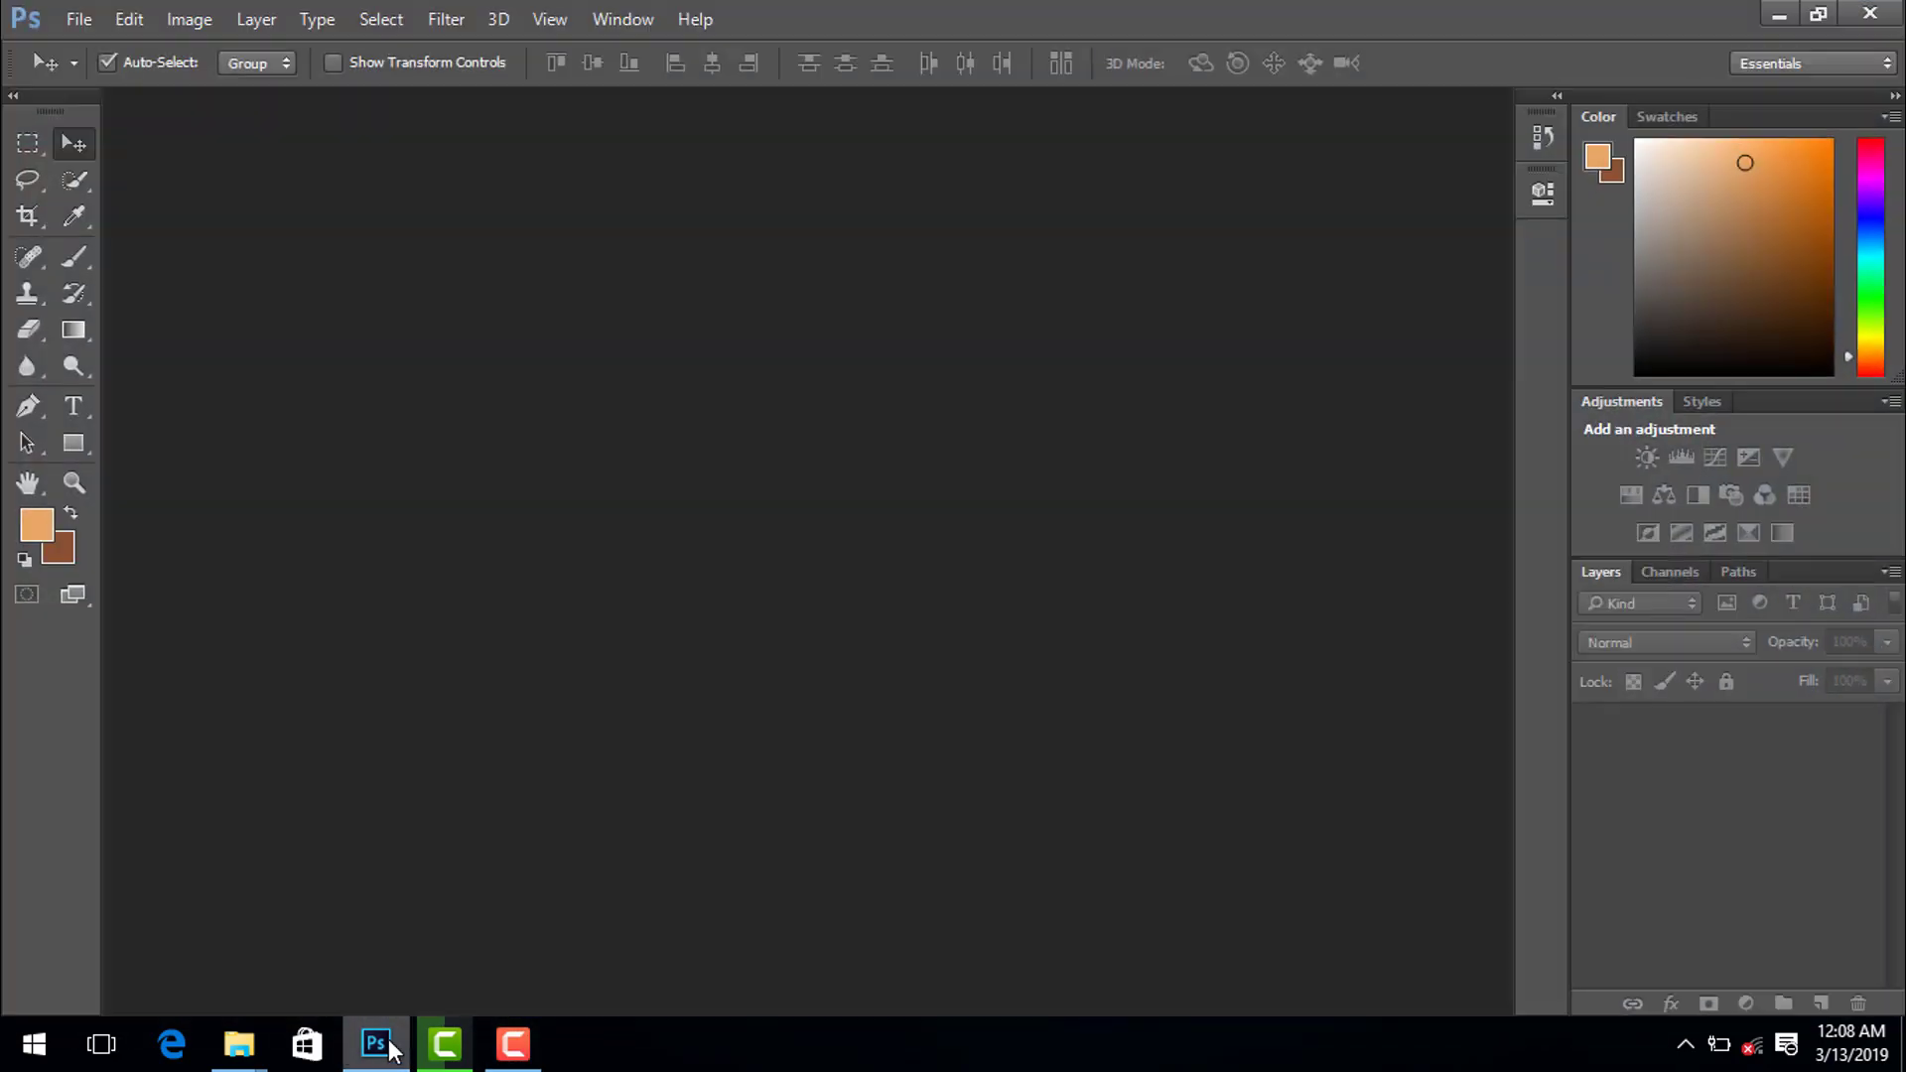
- In the File > Open dialog, browse to Local Disk (I:) > chnnel > New folder
{"action": "left_click", "coordinate": [80, 26]}
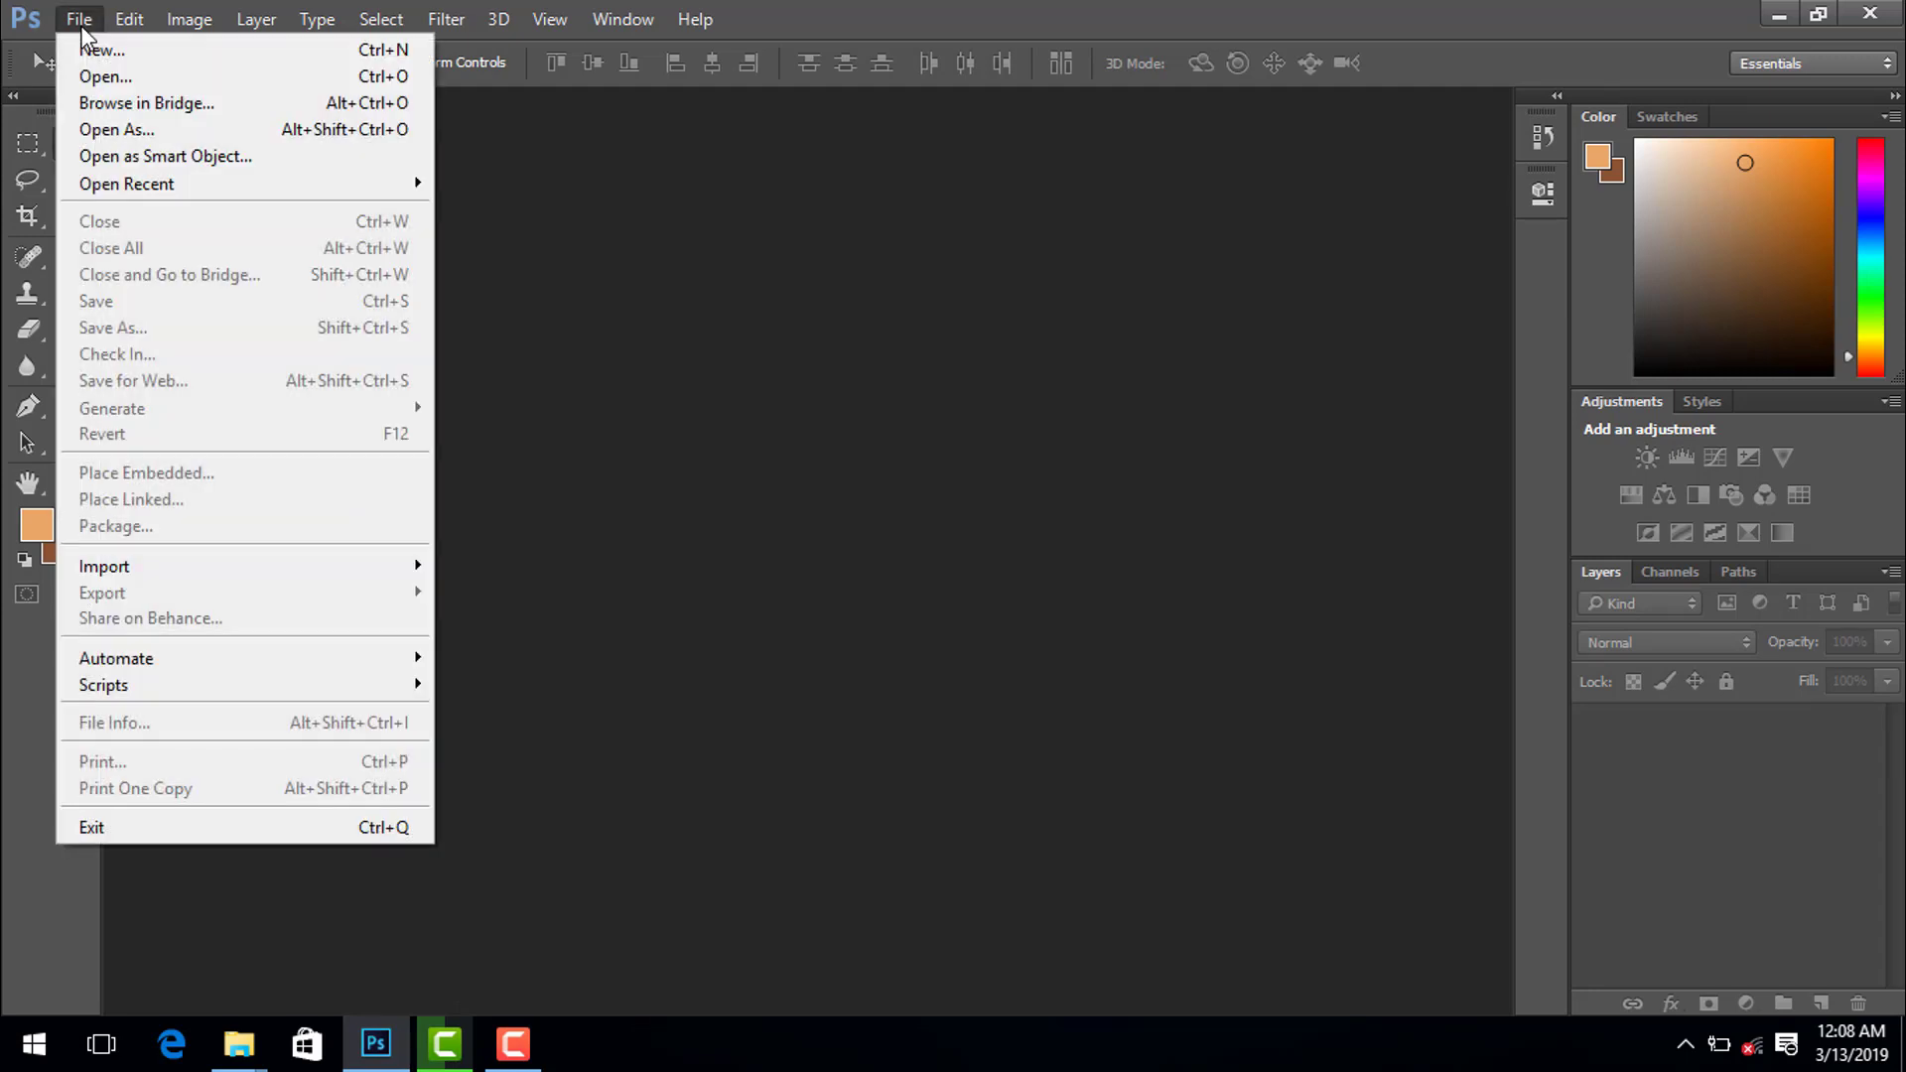
{"action": "left_click", "coordinate": [97, 76]}
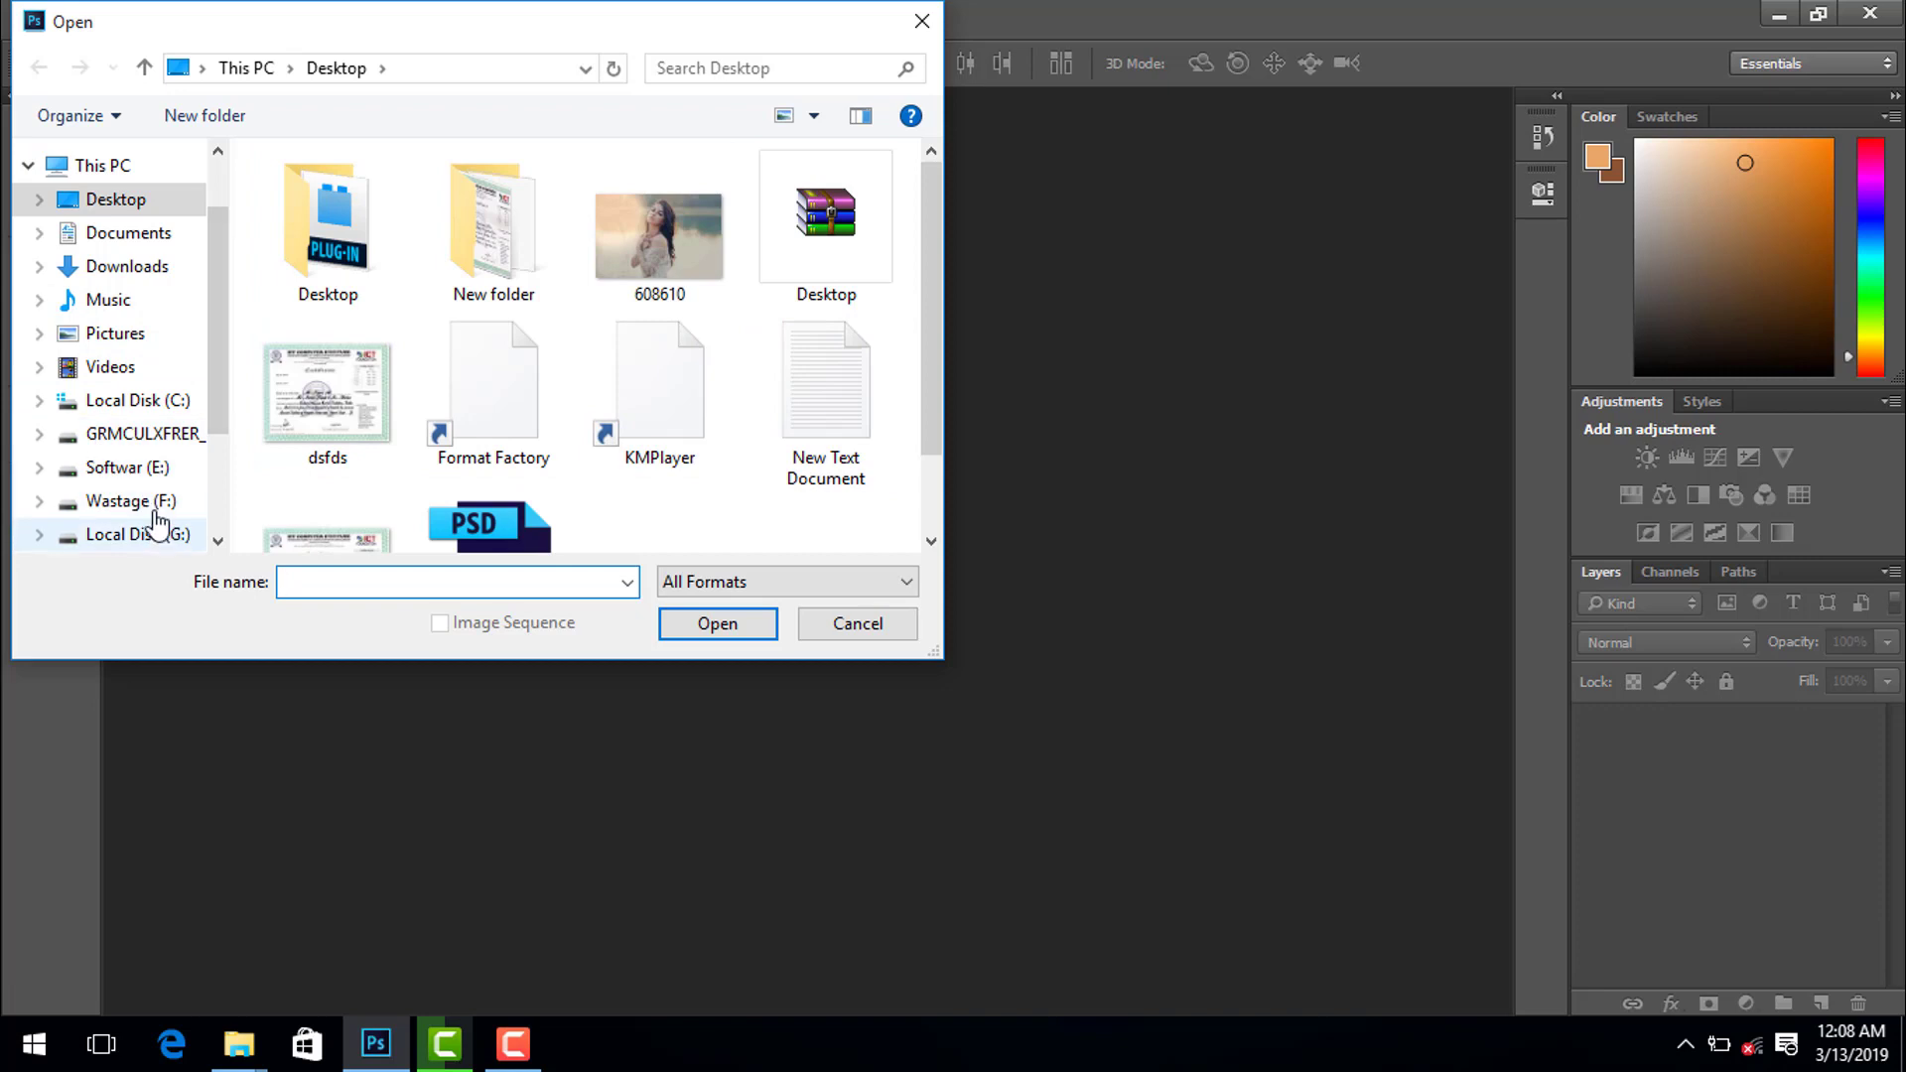
{"action": "scroll", "coordinate": [229, 365], "scroll_direction": "down", "scroll_amount": 3}
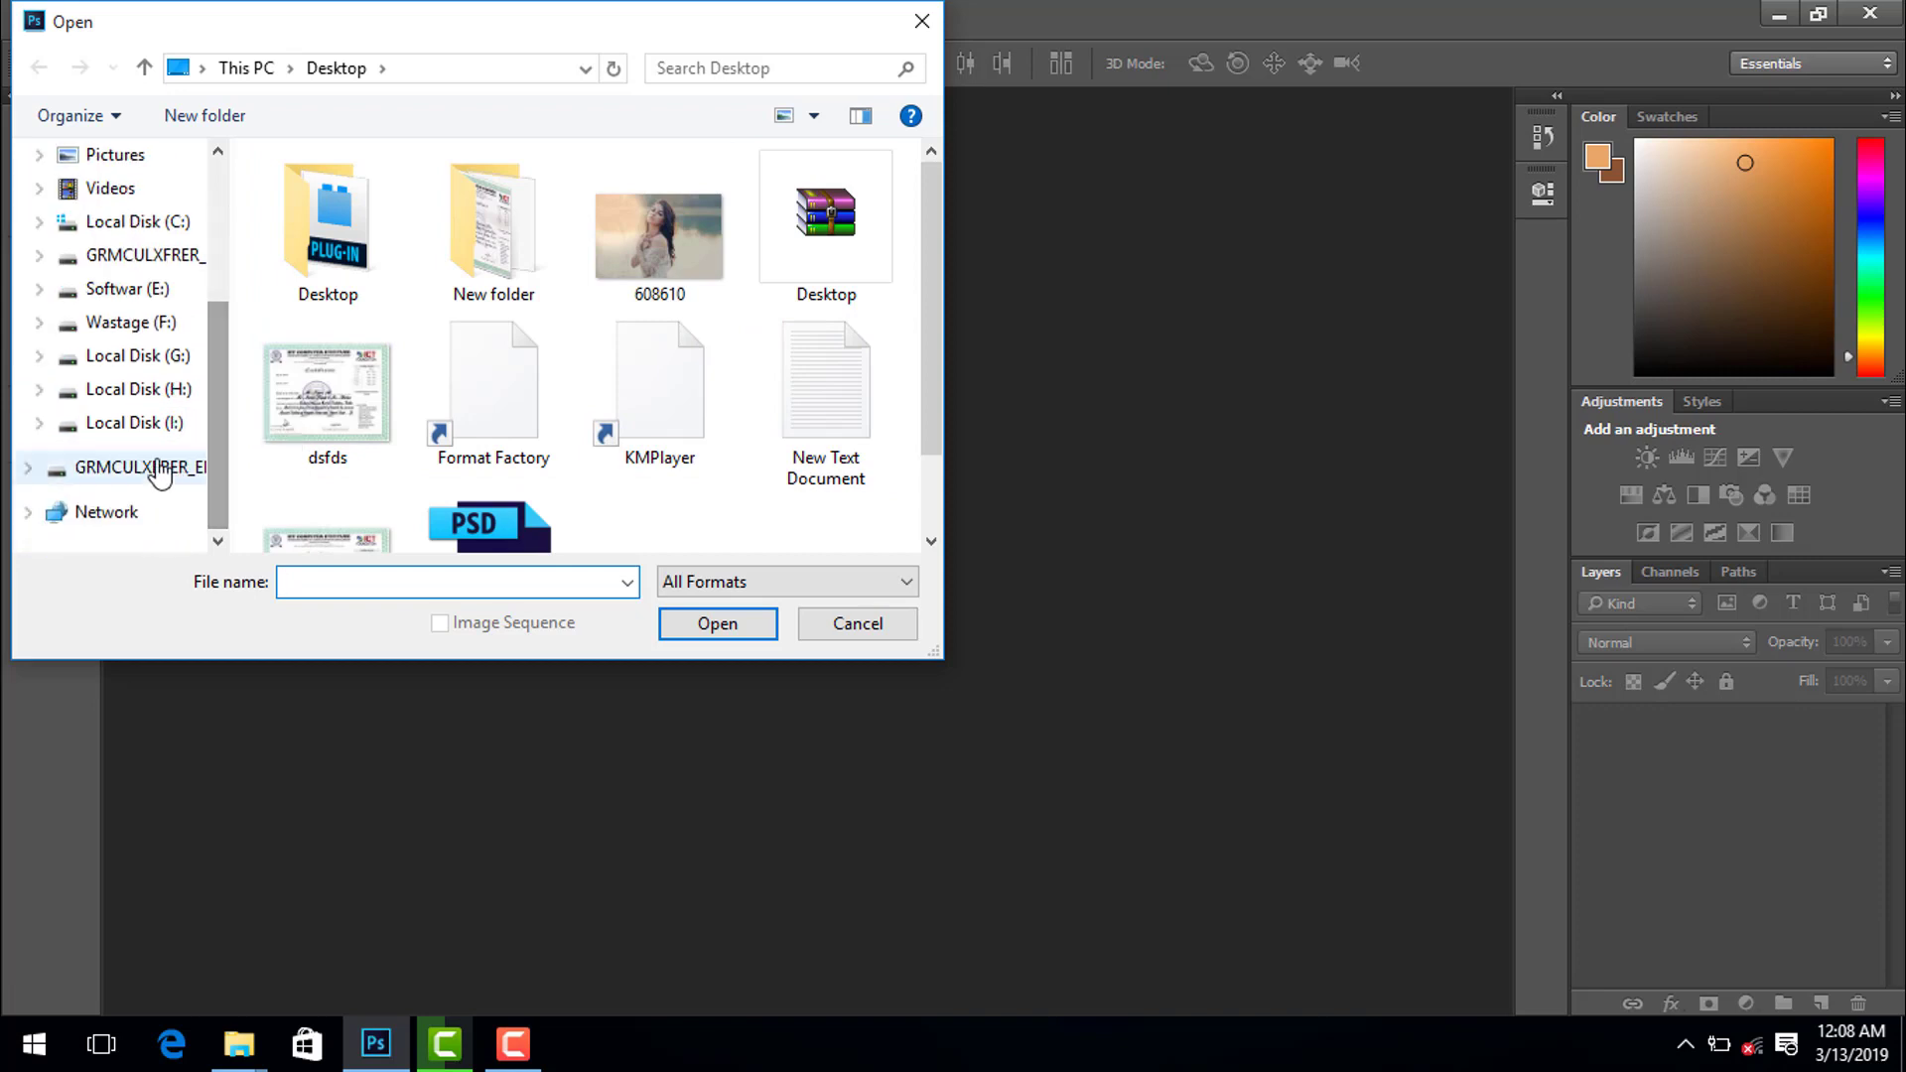
{"action": "left_click", "coordinate": [182, 427]}
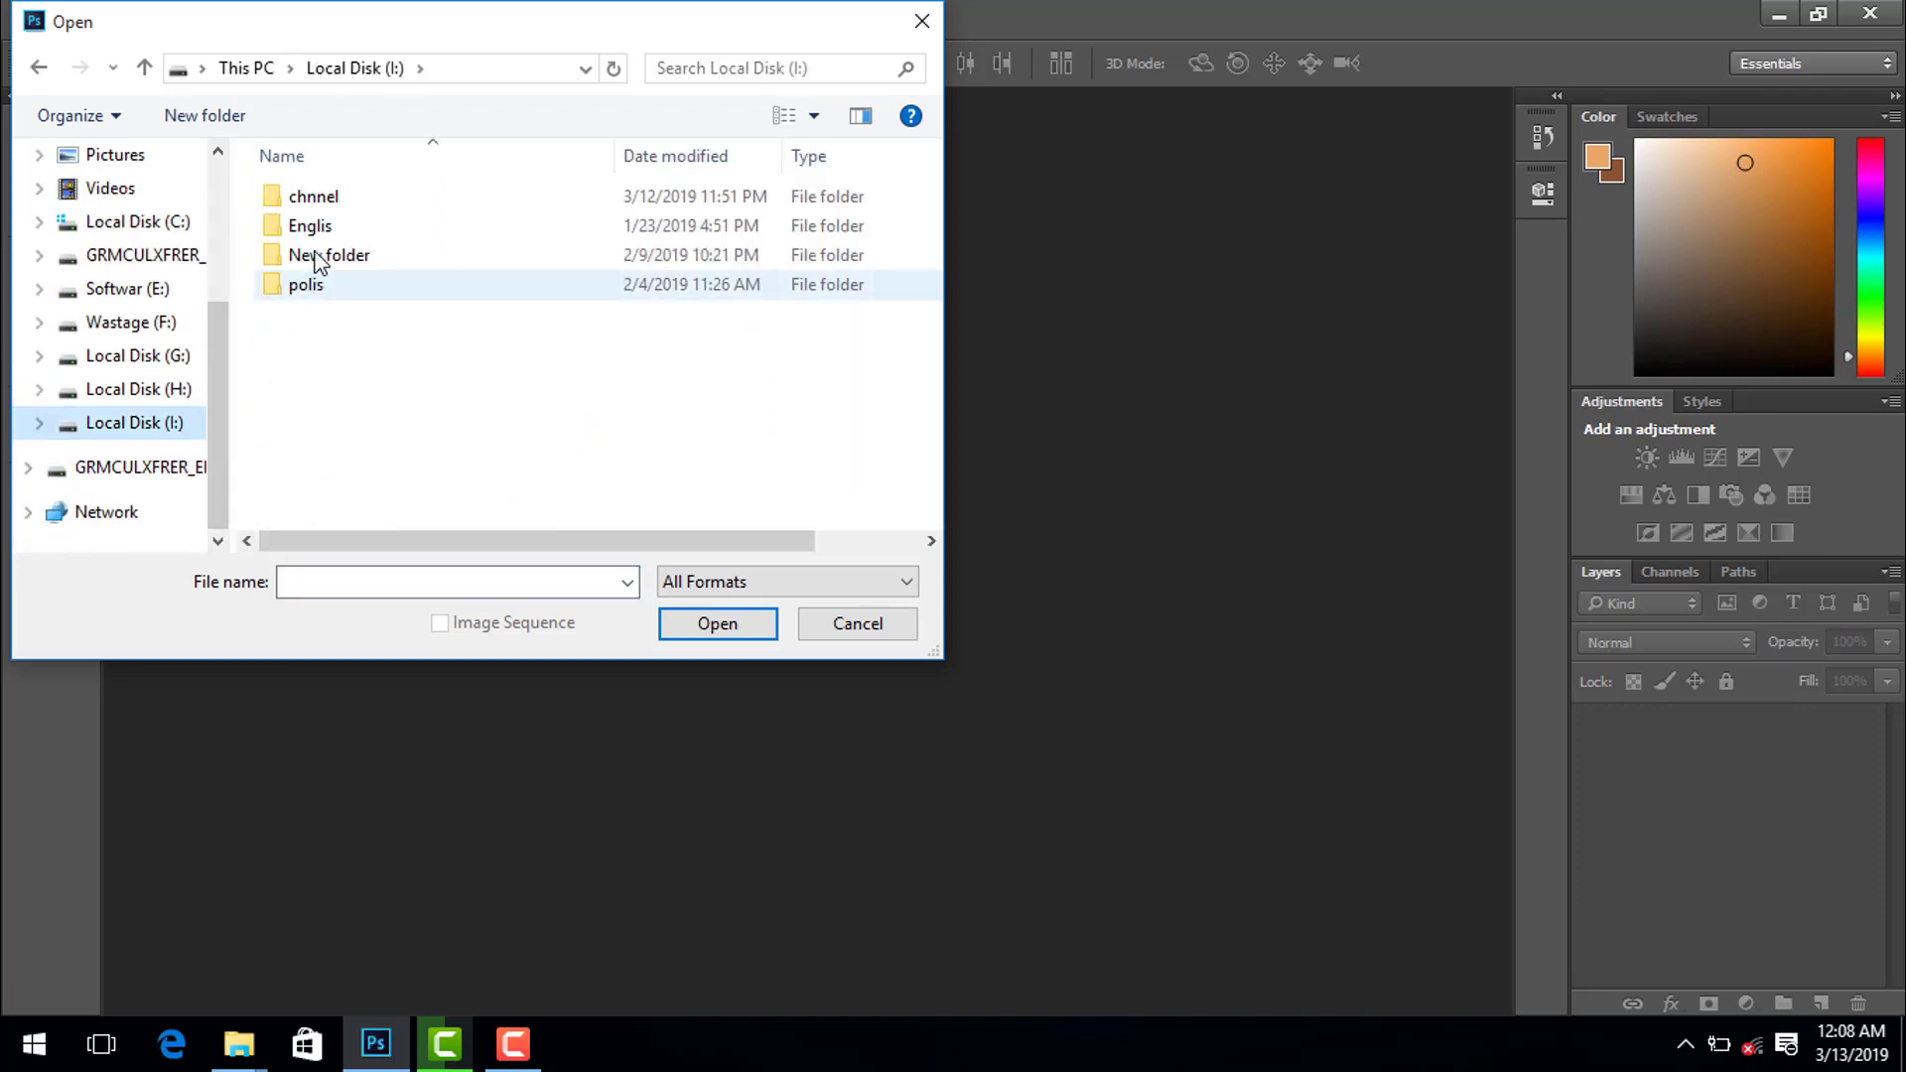
{"action": "double_click", "coordinate": [317, 198]}
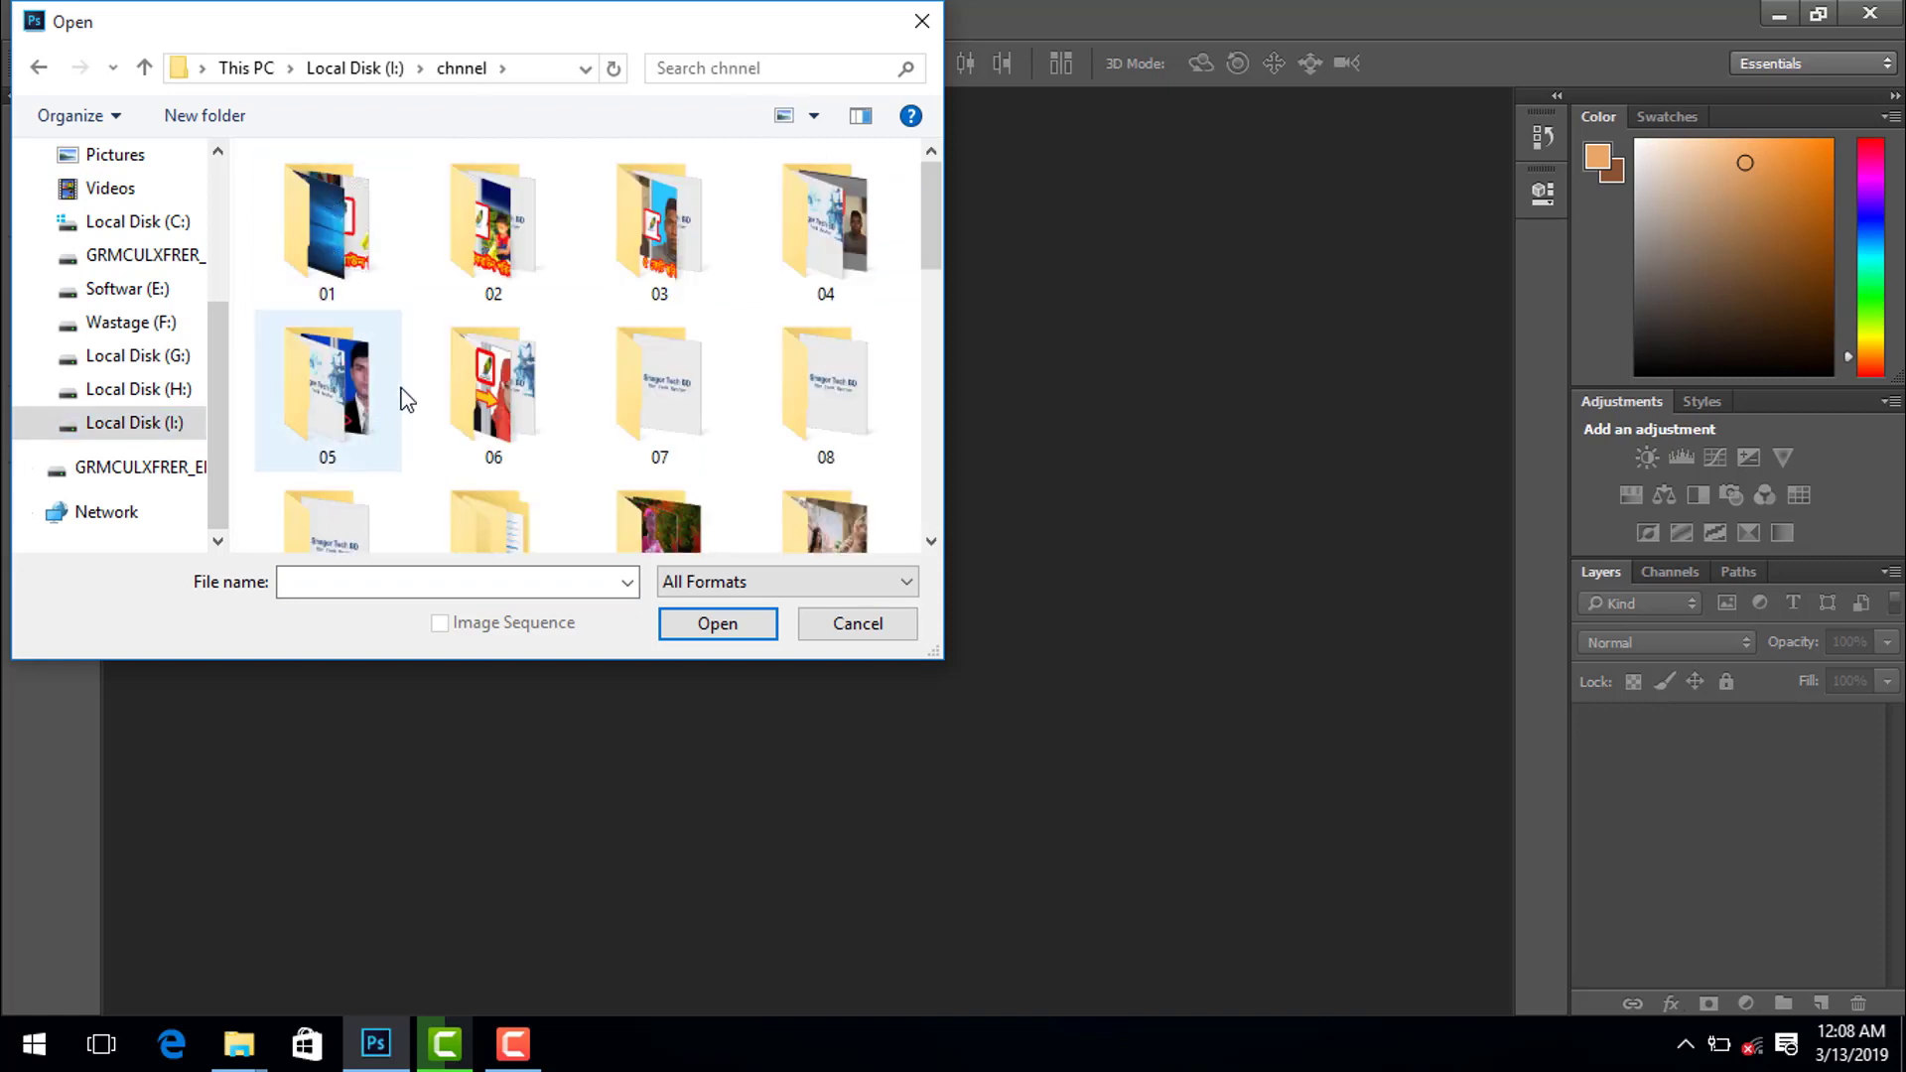
{"action": "scroll", "coordinate": [405, 398], "scroll_direction": "down", "scroll_amount": 1}
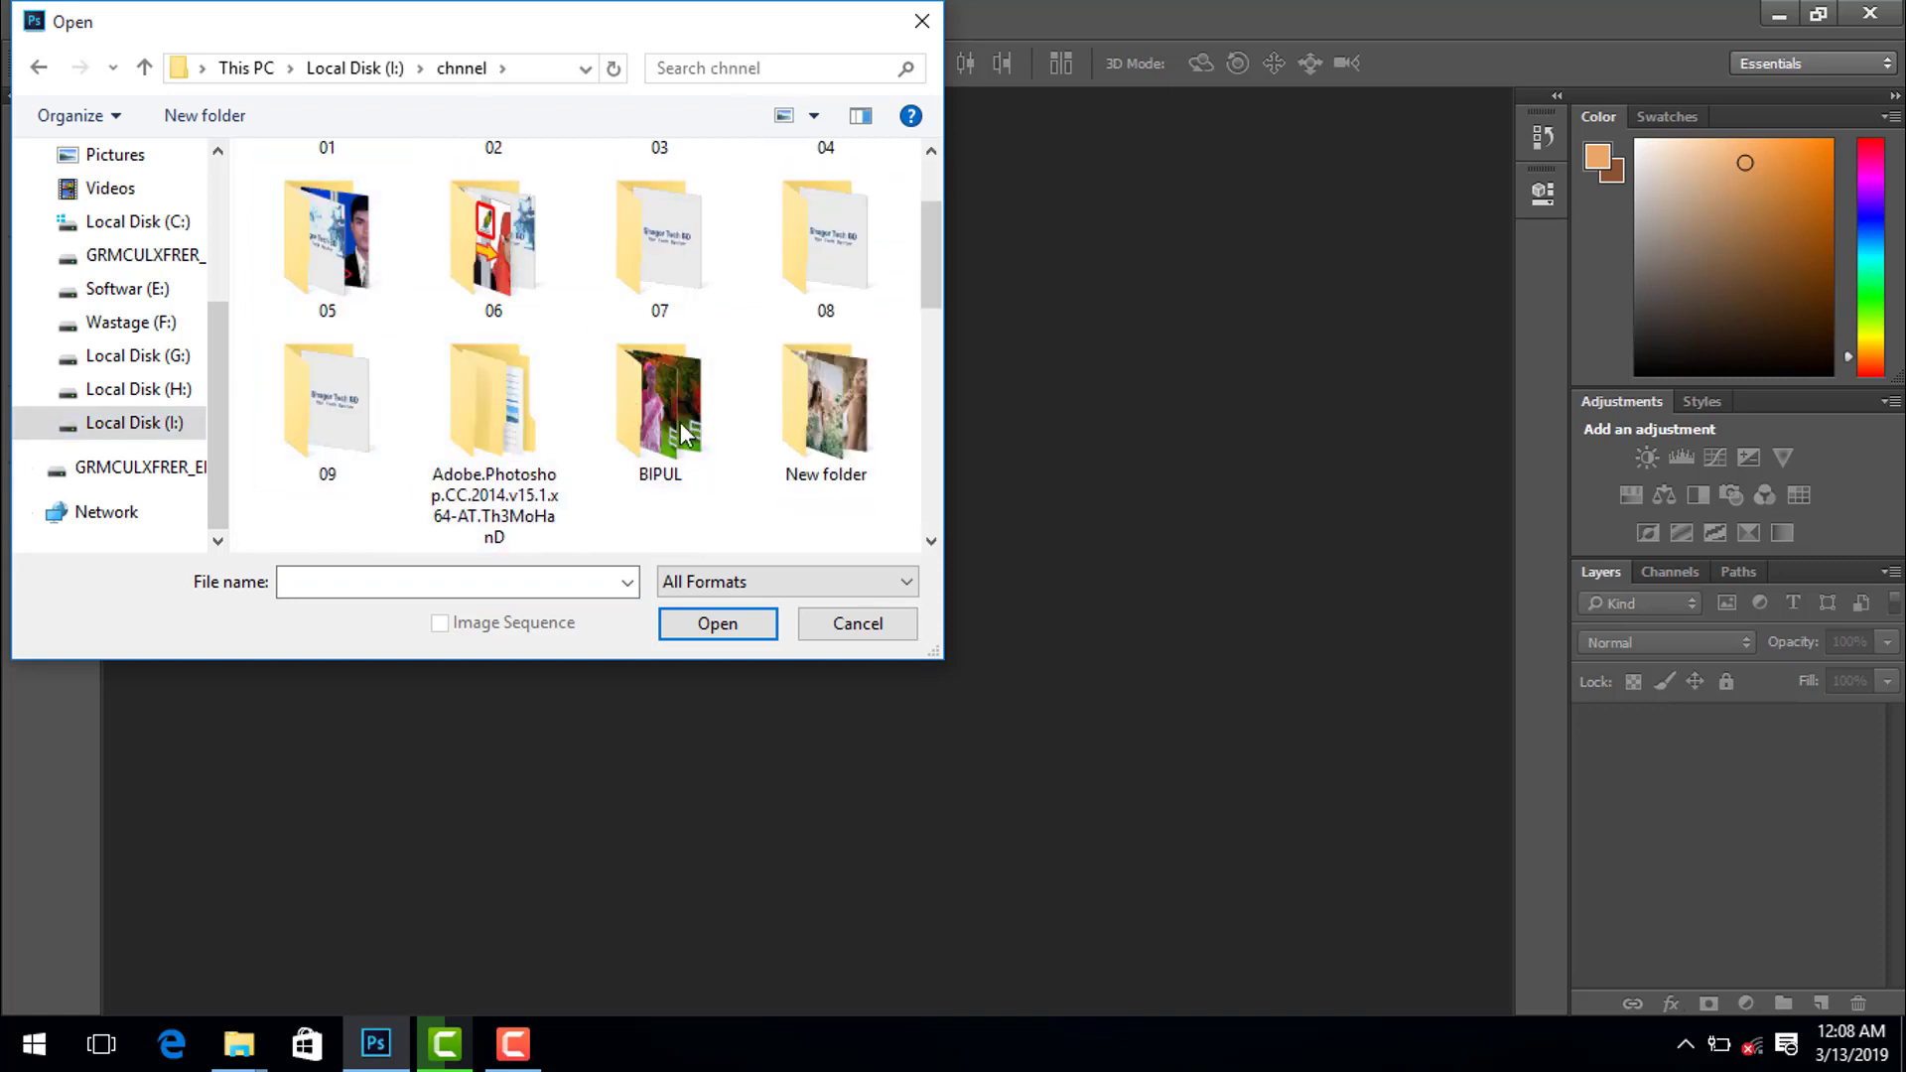
{"action": "double_click", "coordinate": [825, 407]}
- Find the photo 410288 in that folder and open it
{"action": "scroll", "coordinate": [565, 438], "scroll_direction": "down", "scroll_amount": 3}
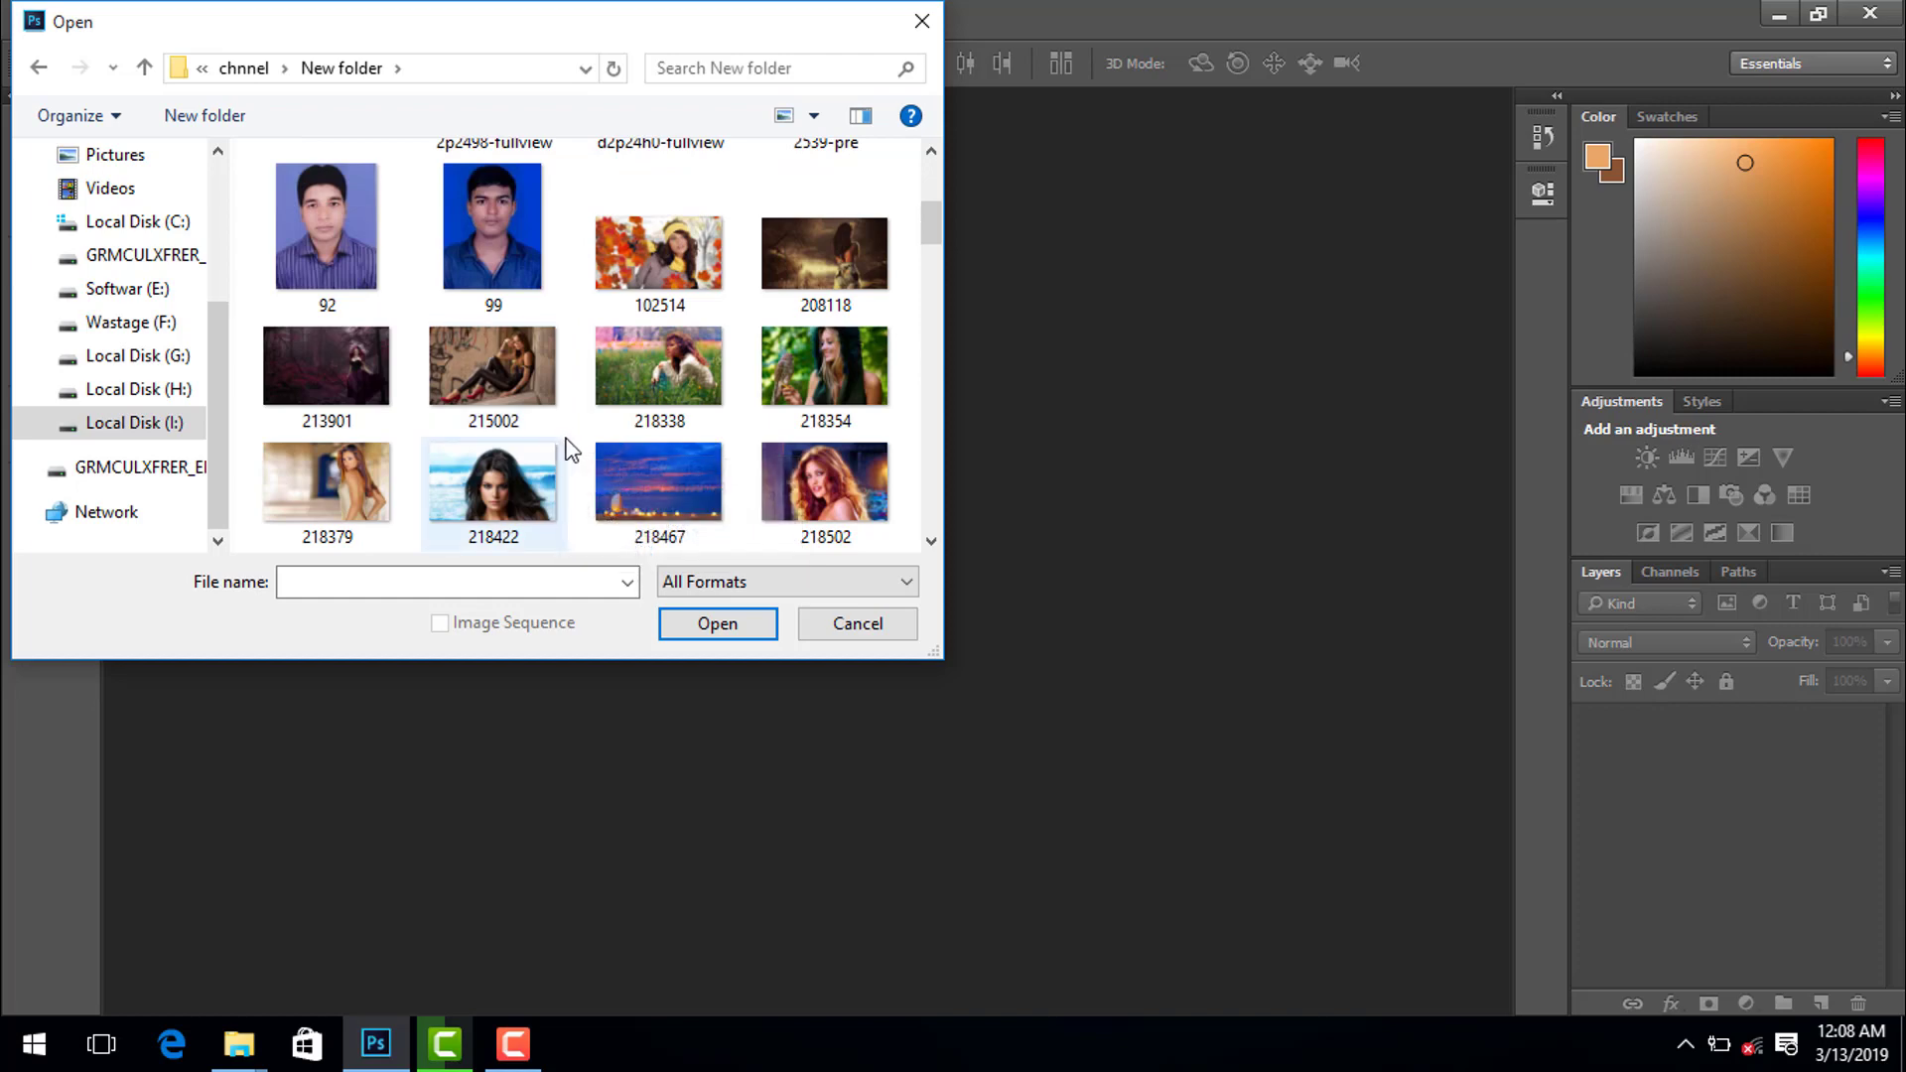
{"action": "scroll", "coordinate": [574, 448], "scroll_direction": "down", "scroll_amount": 4}
{"action": "scroll", "coordinate": [576, 467], "scroll_direction": "down", "scroll_amount": 2}
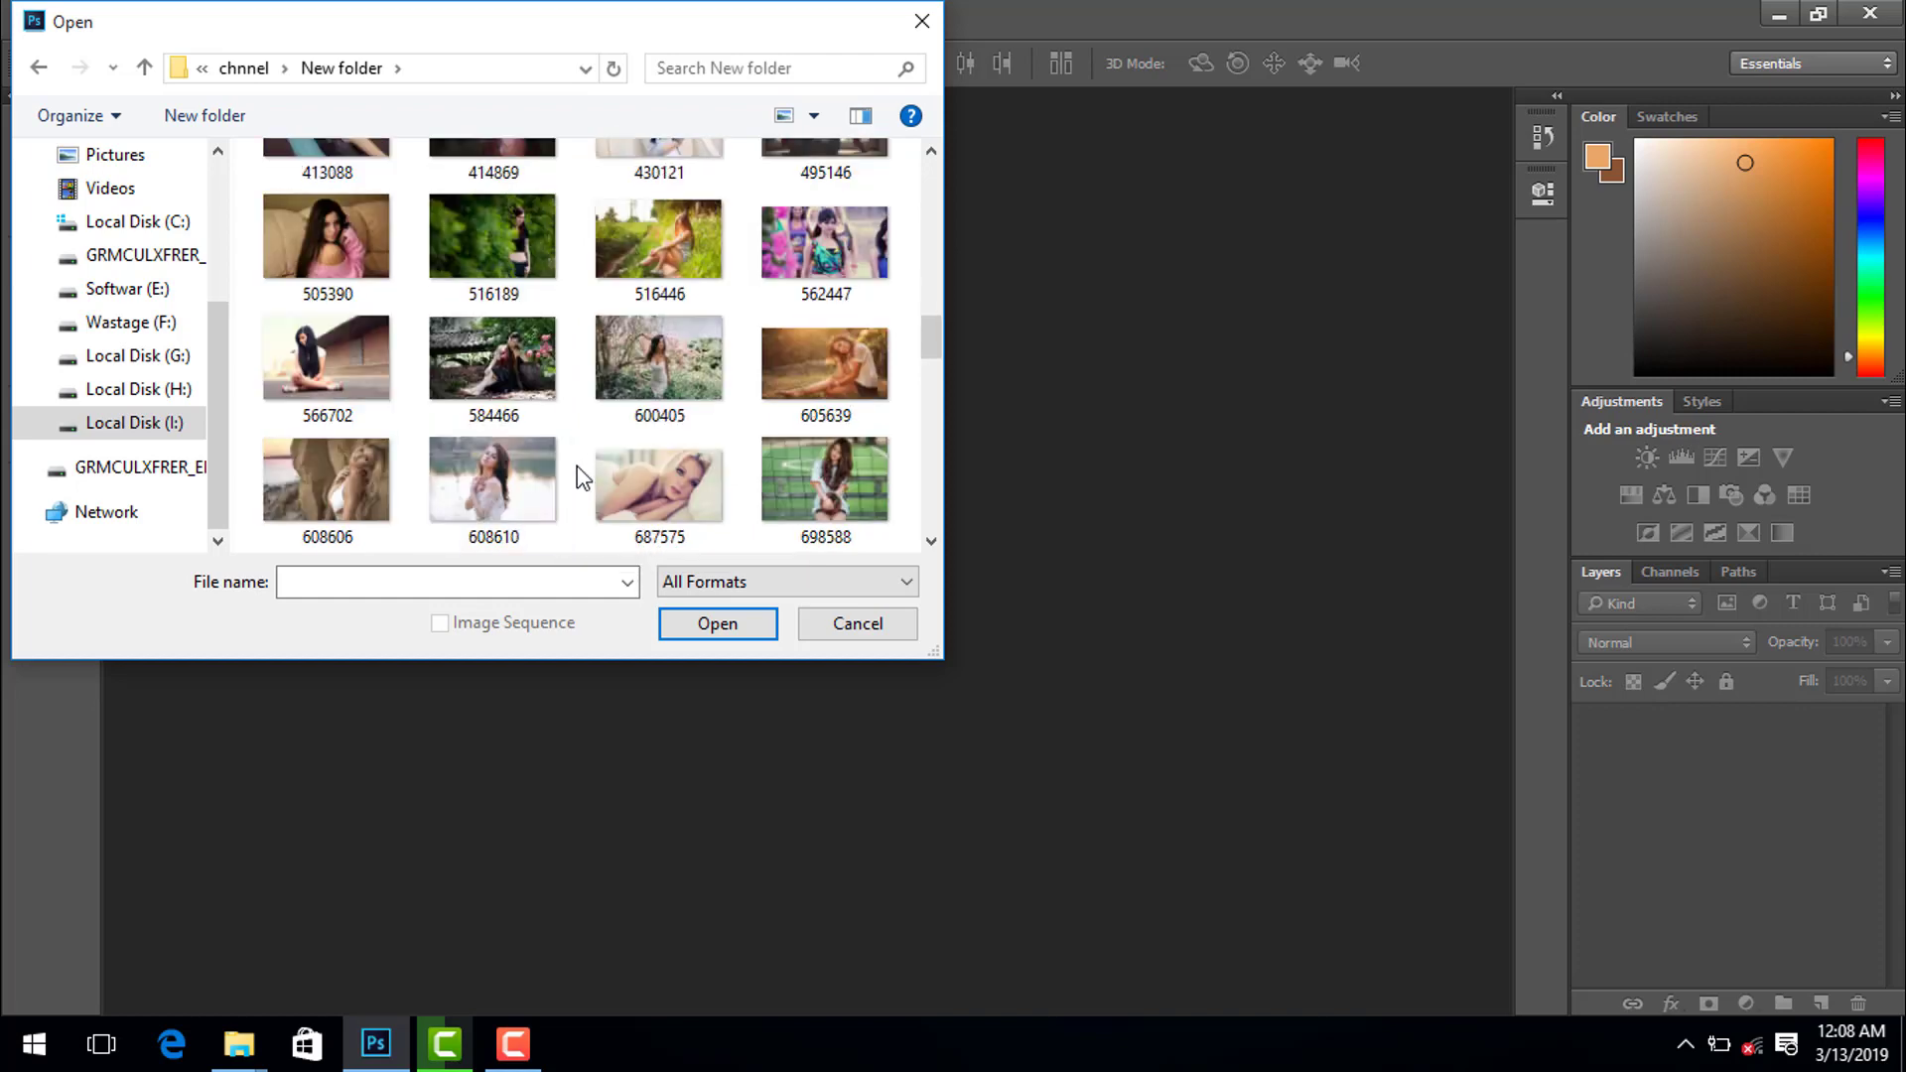
{"action": "scroll", "coordinate": [583, 471], "scroll_direction": "down", "scroll_amount": 2}
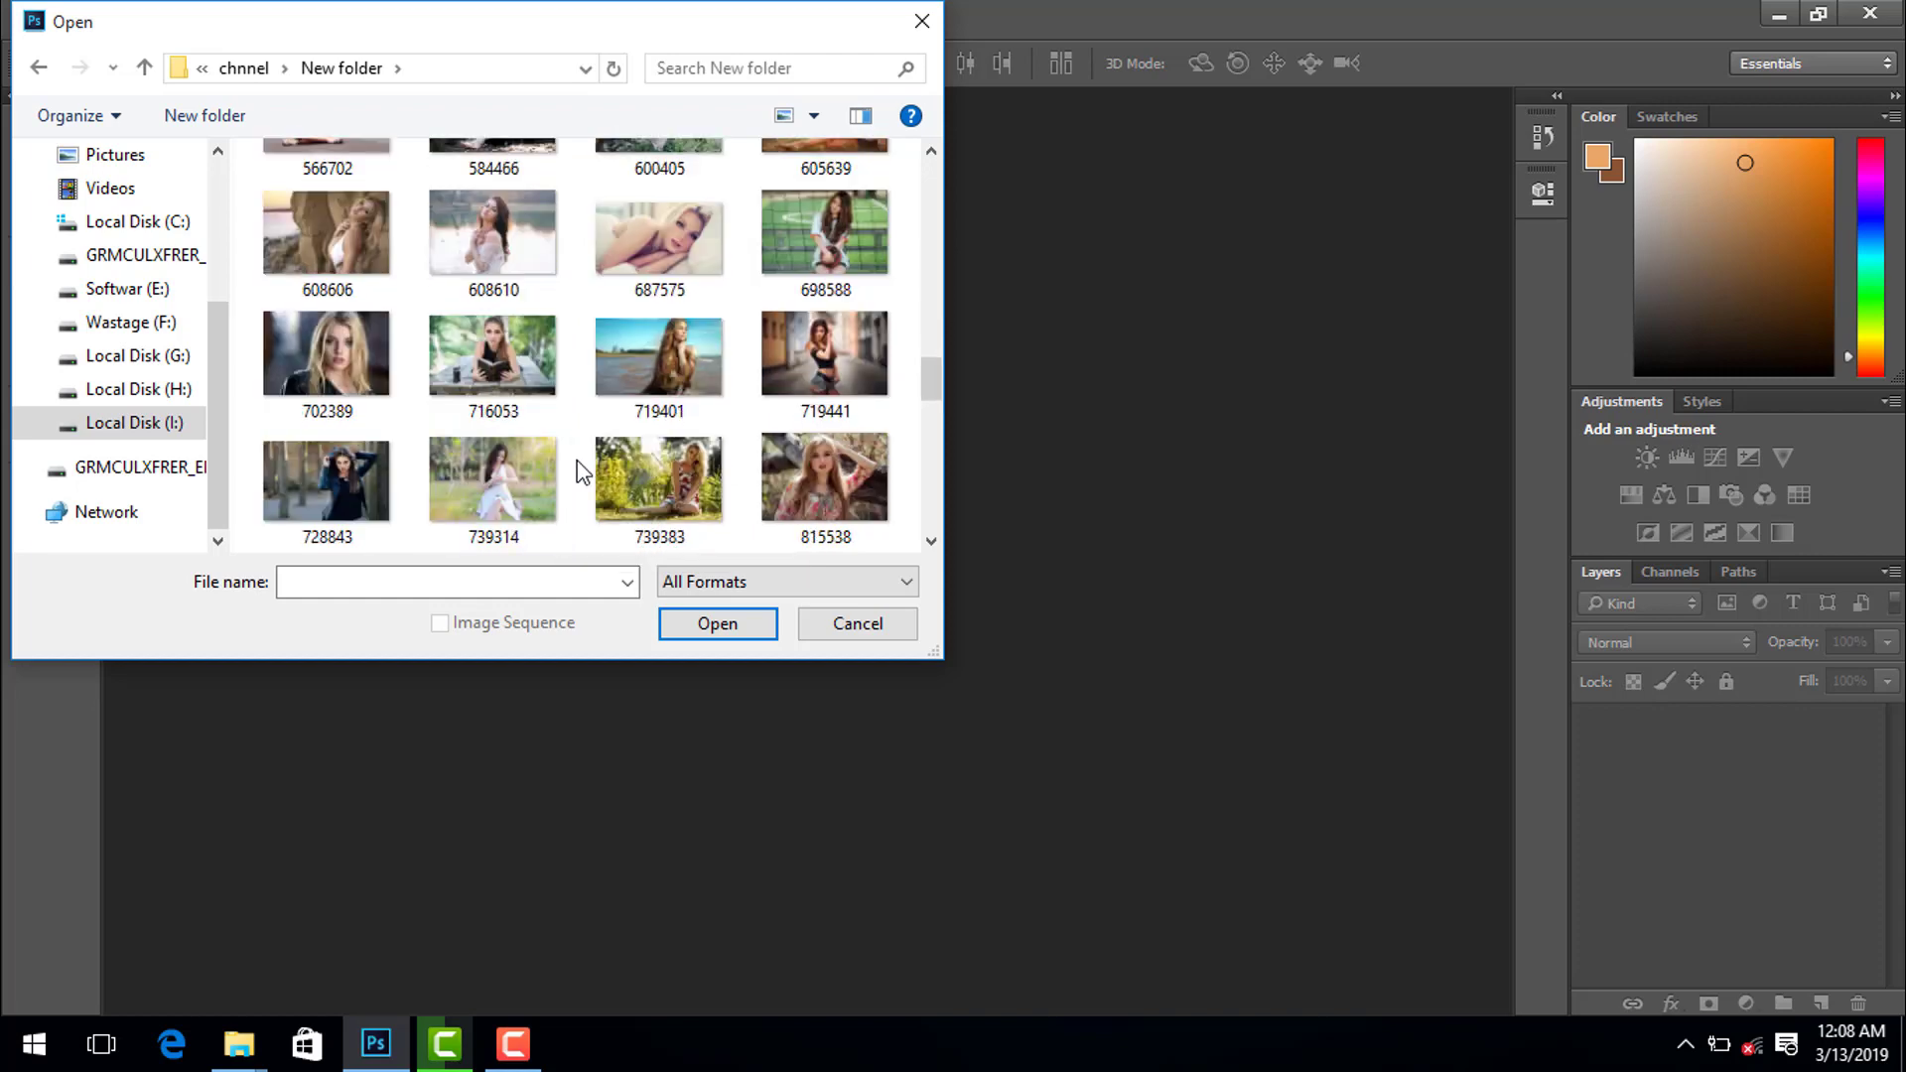
{"action": "scroll", "coordinate": [583, 471], "scroll_direction": "down", "scroll_amount": 2}
{"action": "scroll", "coordinate": [583, 471], "scroll_direction": "down", "scroll_amount": 2}
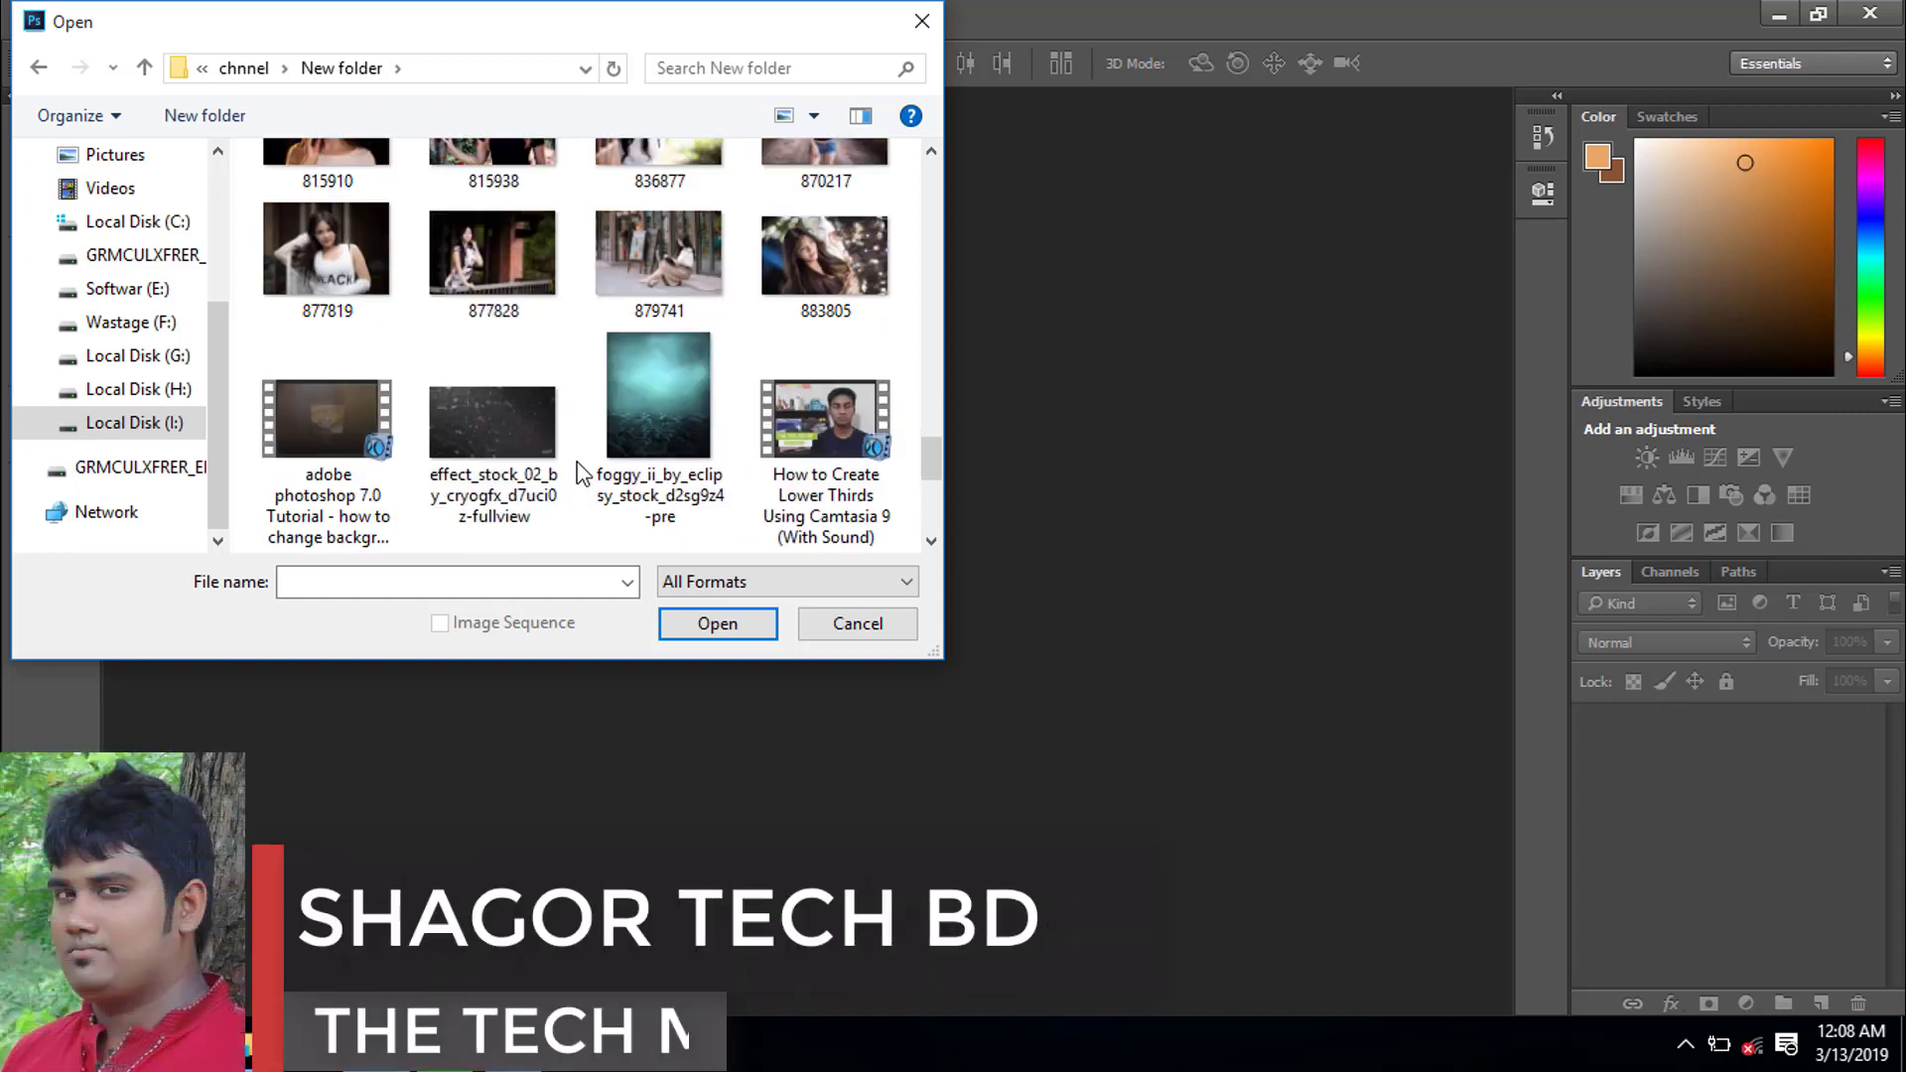
{"action": "scroll", "coordinate": [583, 471], "scroll_direction": "down", "scroll_amount": 2}
{"action": "scroll", "coordinate": [582, 476], "scroll_direction": "down", "scroll_amount": 2}
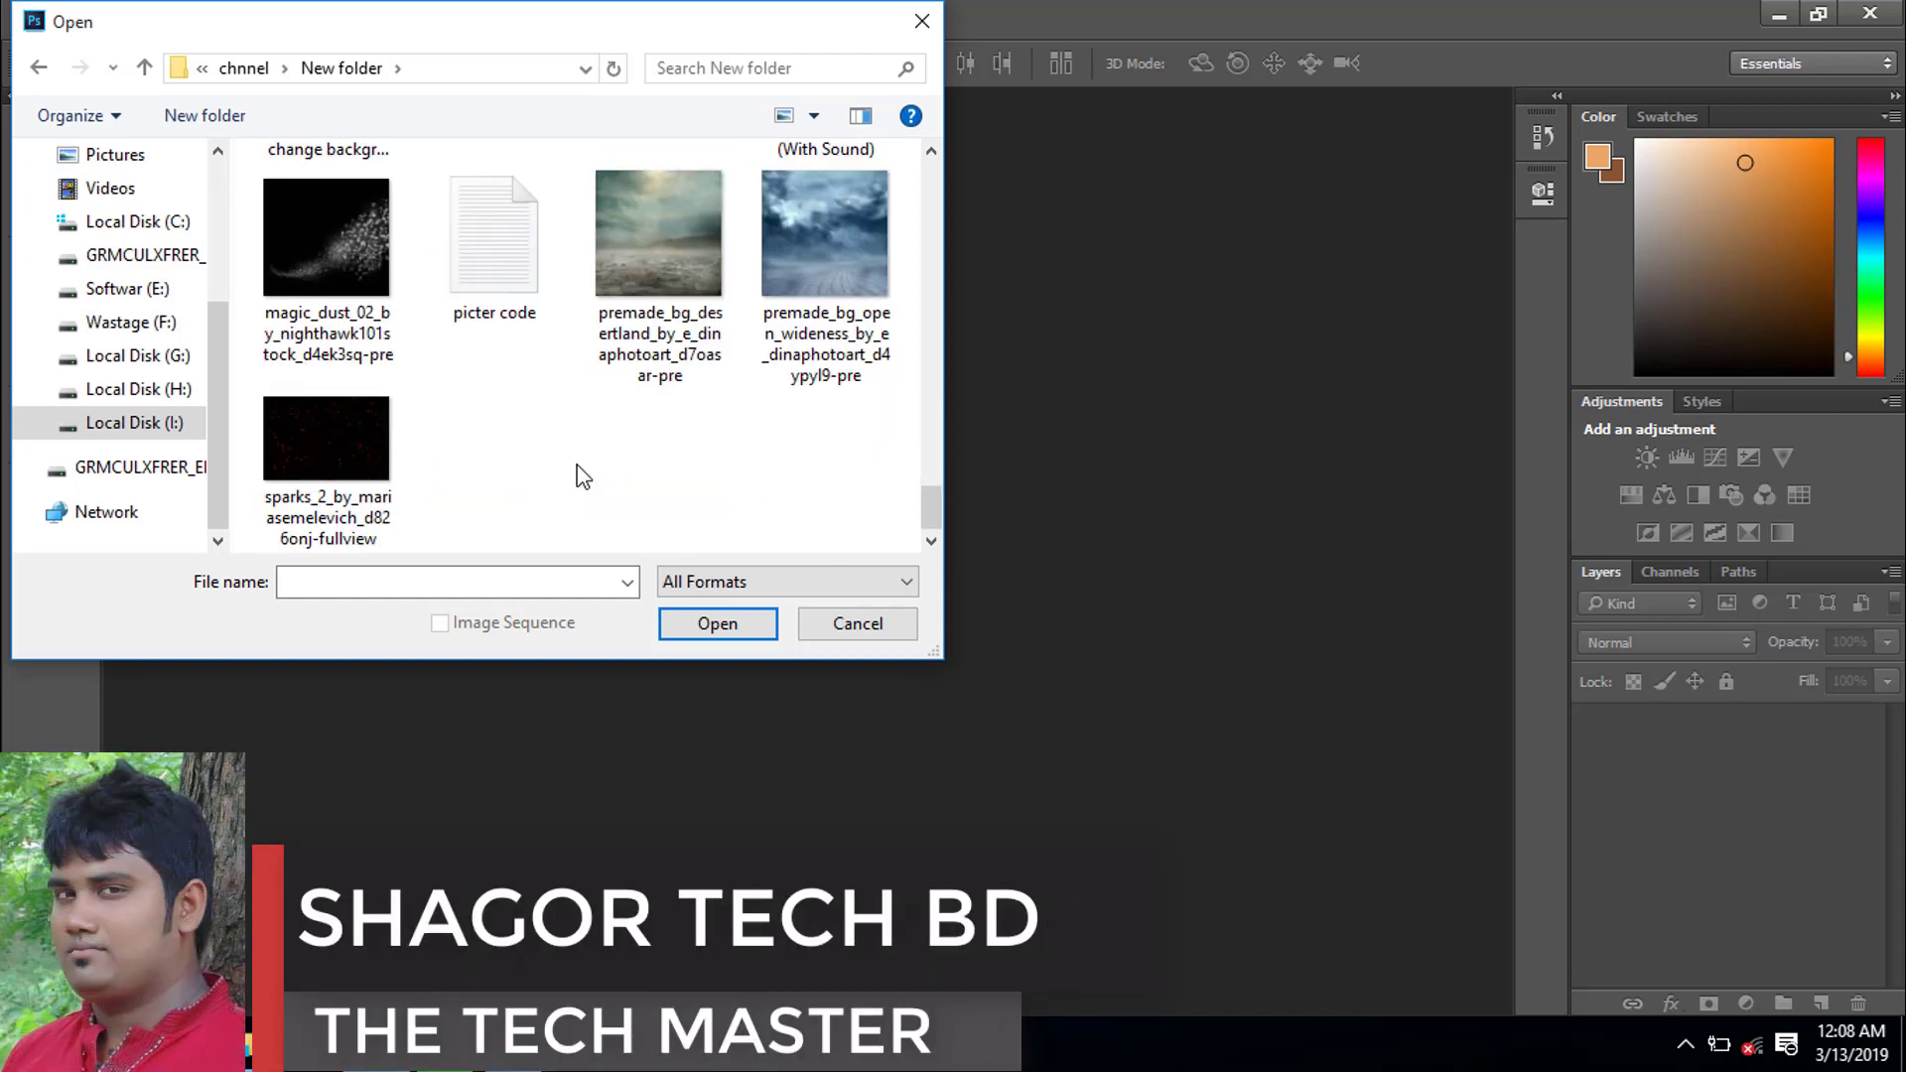
{"action": "scroll", "coordinate": [583, 476], "scroll_direction": "up", "scroll_amount": 4}
{"action": "scroll", "coordinate": [586, 477], "scroll_direction": "up", "scroll_amount": 3}
{"action": "scroll", "coordinate": [583, 471], "scroll_direction": "up", "scroll_amount": 3}
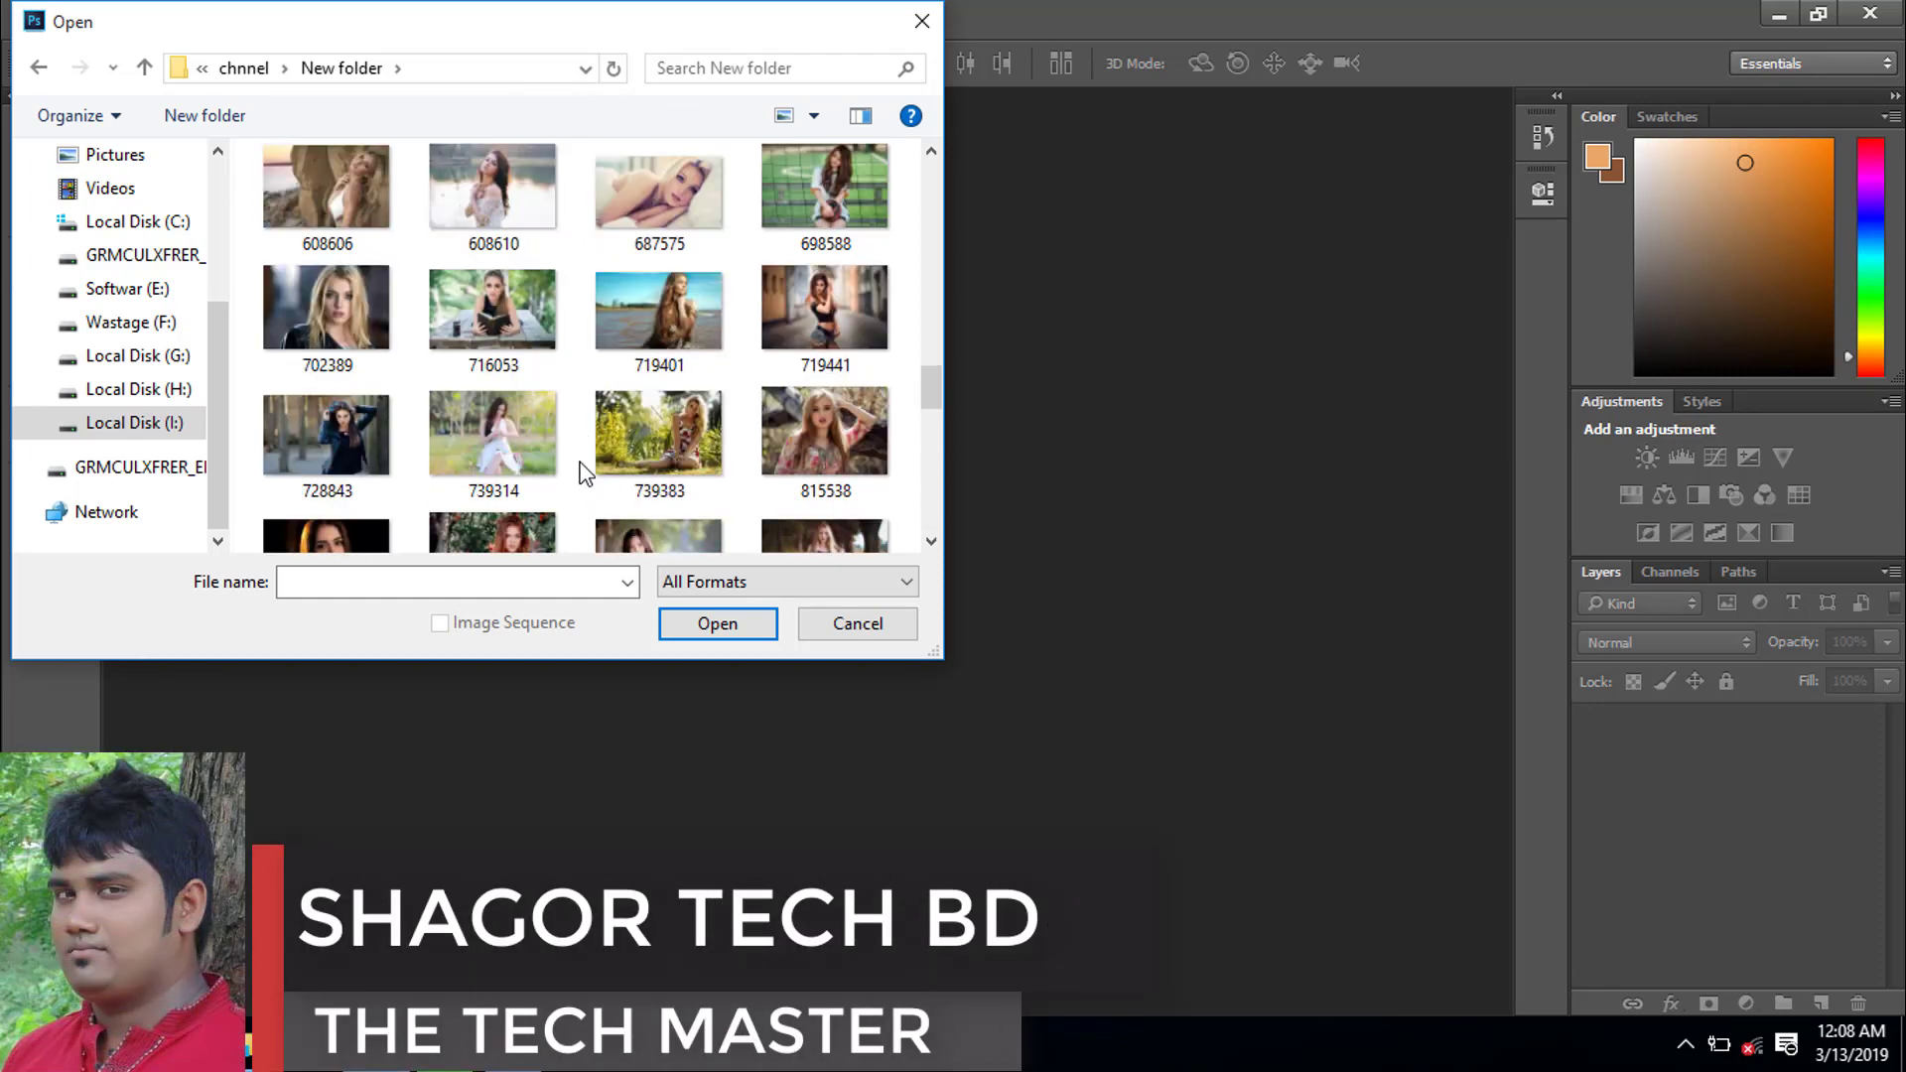
{"action": "scroll", "coordinate": [583, 471], "scroll_direction": "up", "scroll_amount": 3}
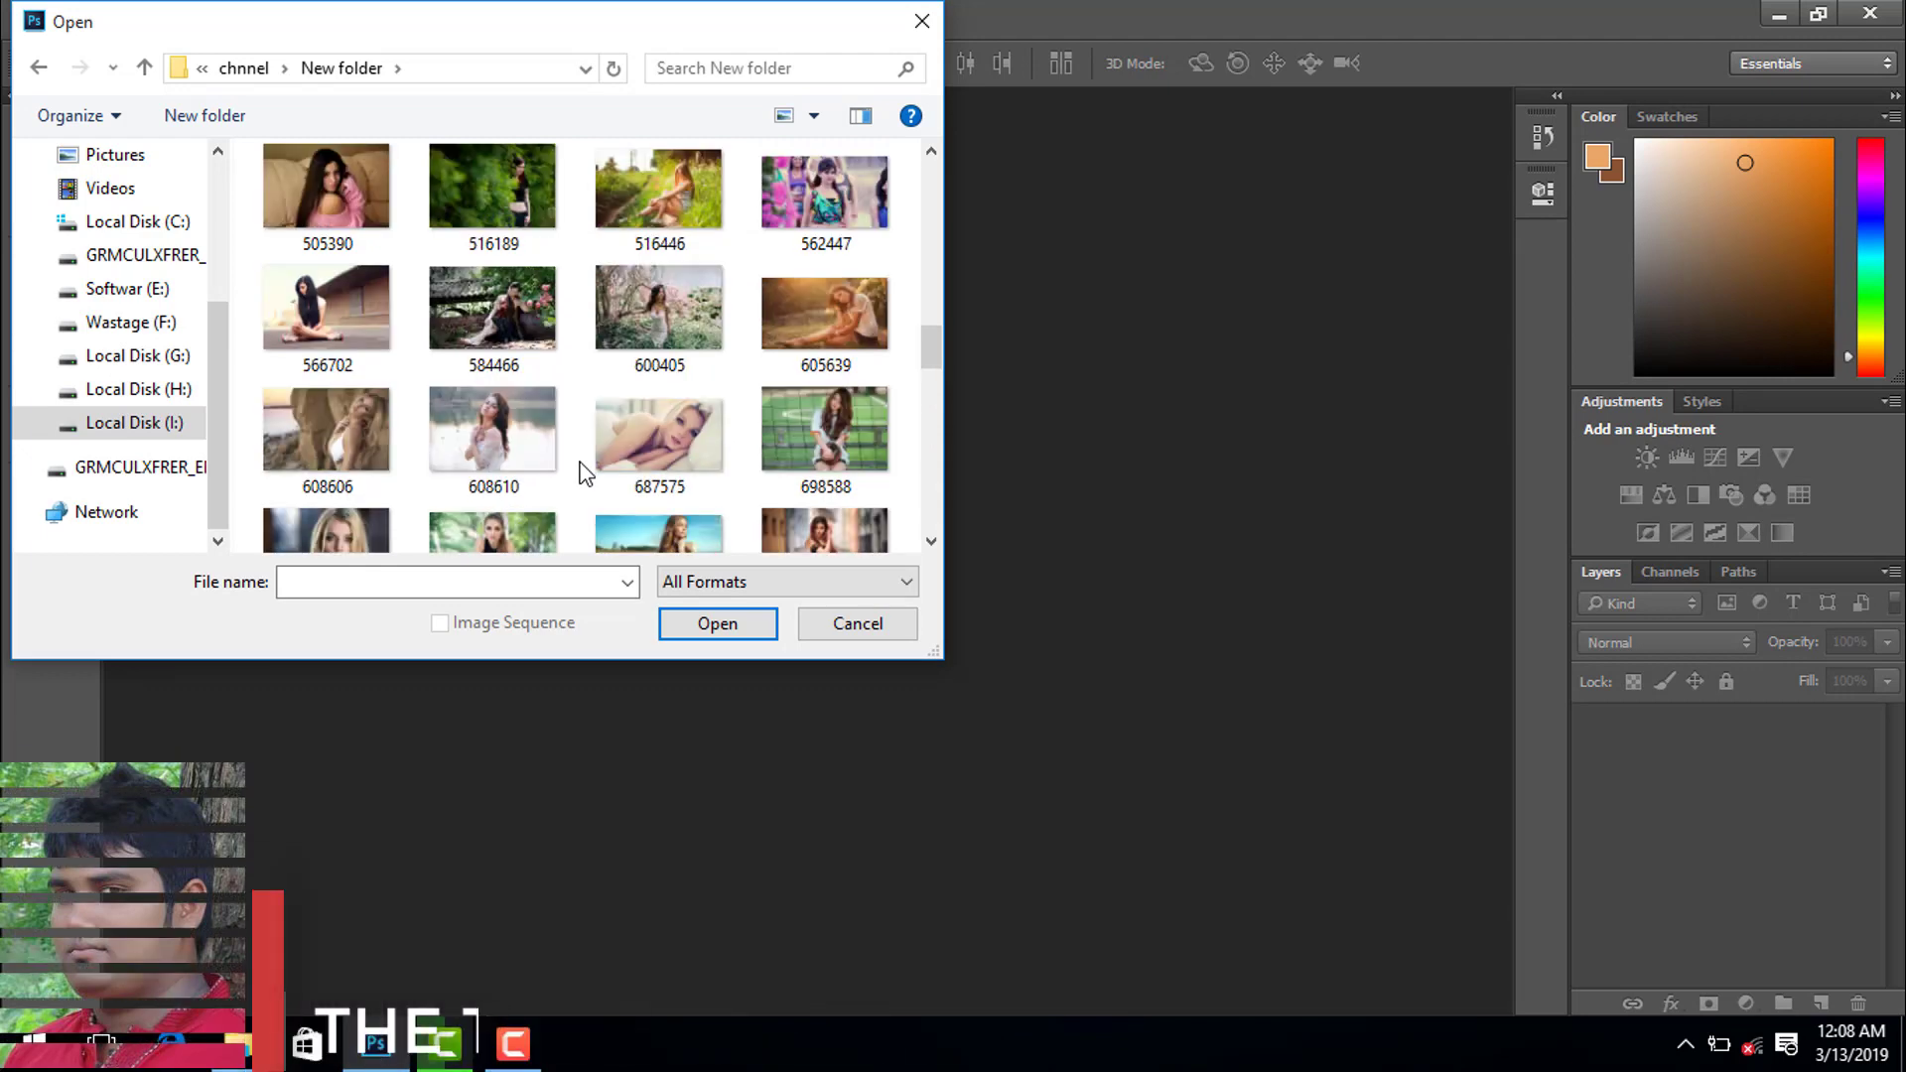
{"action": "scroll", "coordinate": [585, 468], "scroll_direction": "up", "scroll_amount": 3}
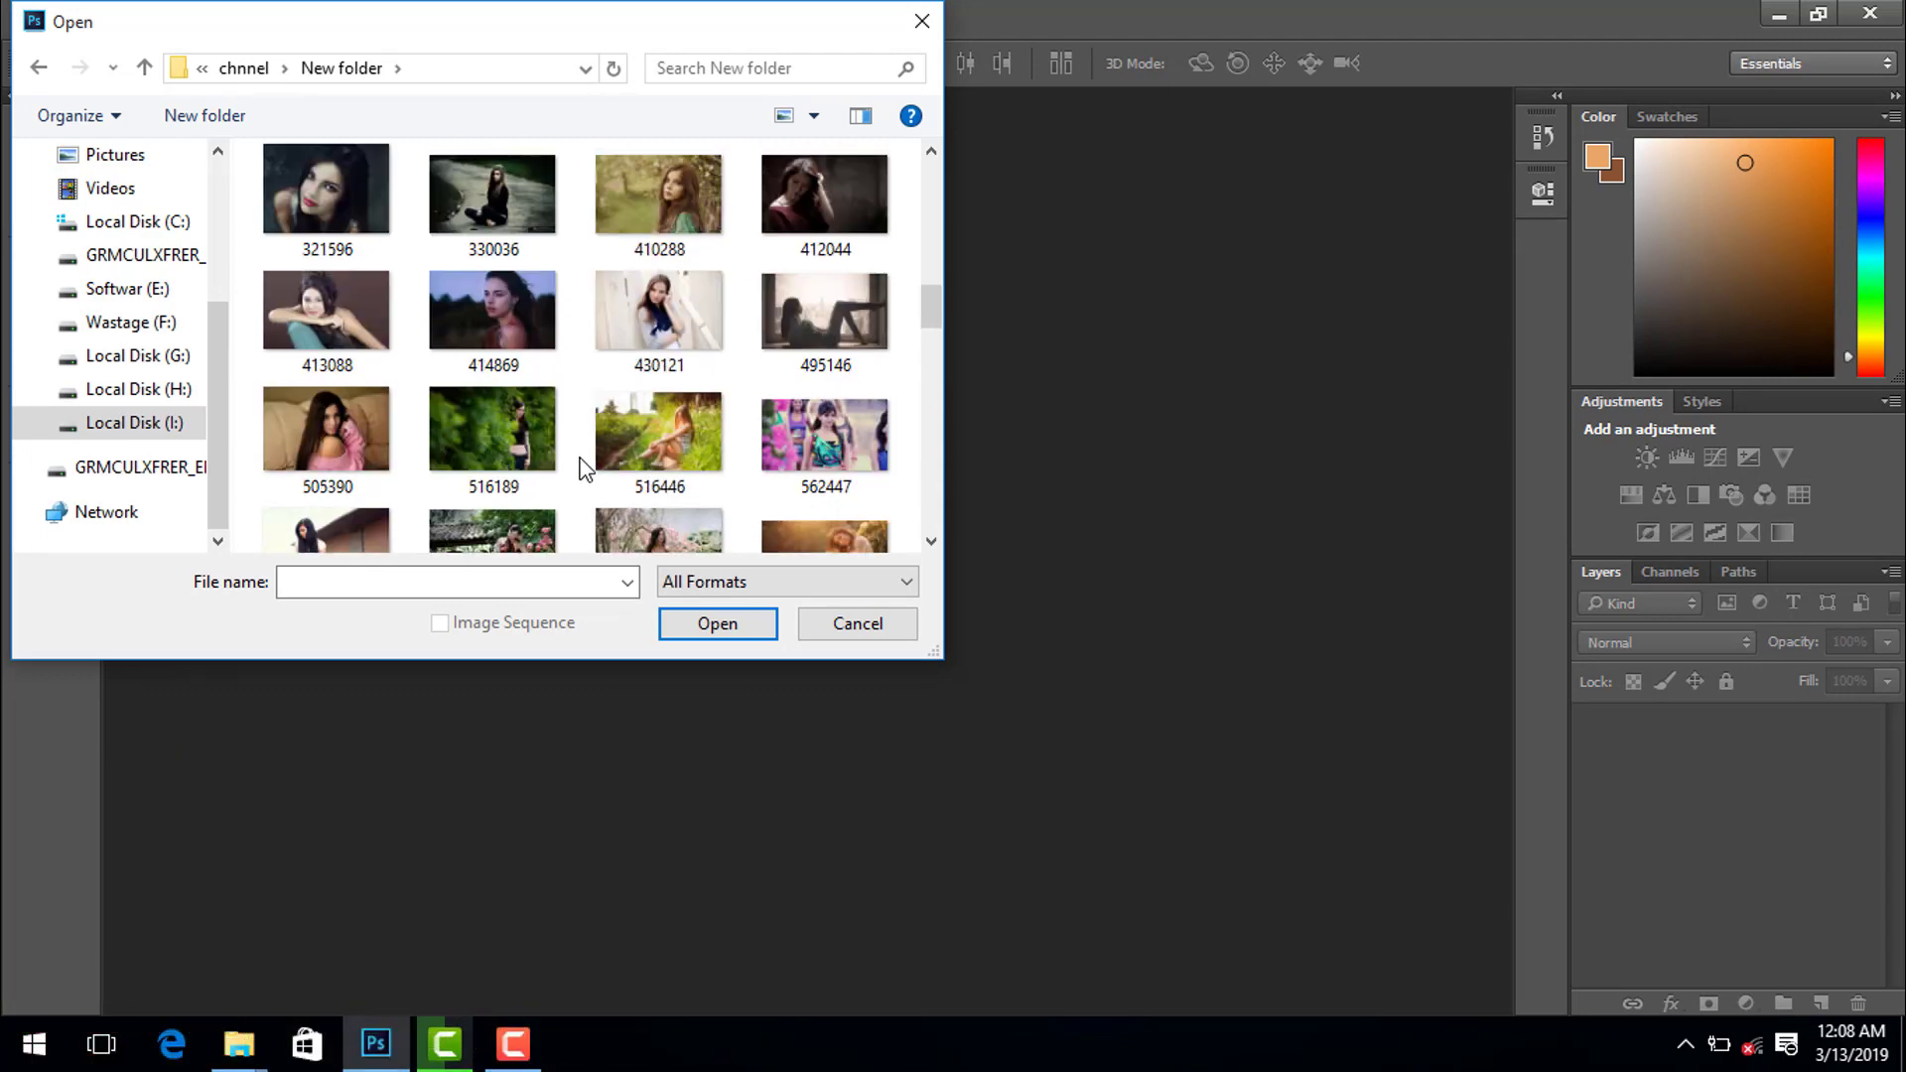
{"action": "left_click", "coordinate": [646, 216]}
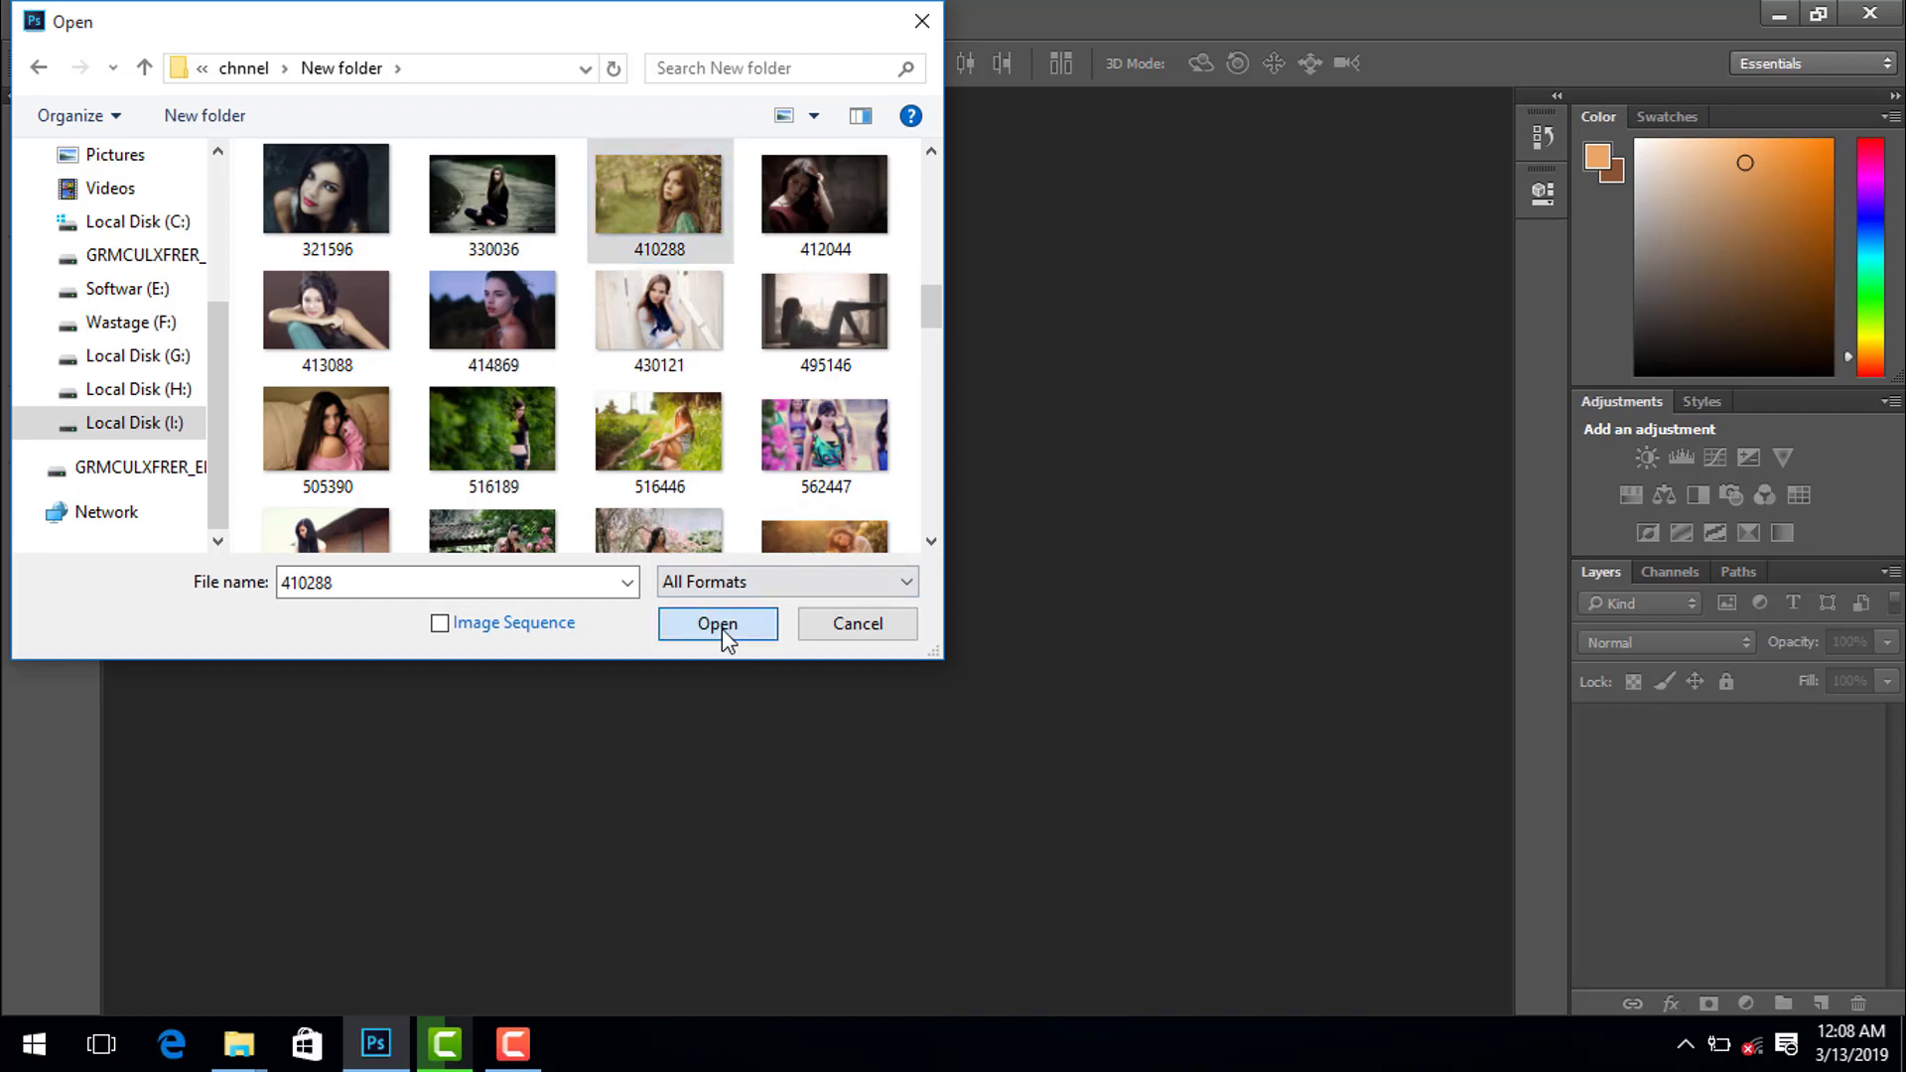
{"action": "left_click", "coordinate": [723, 628]}
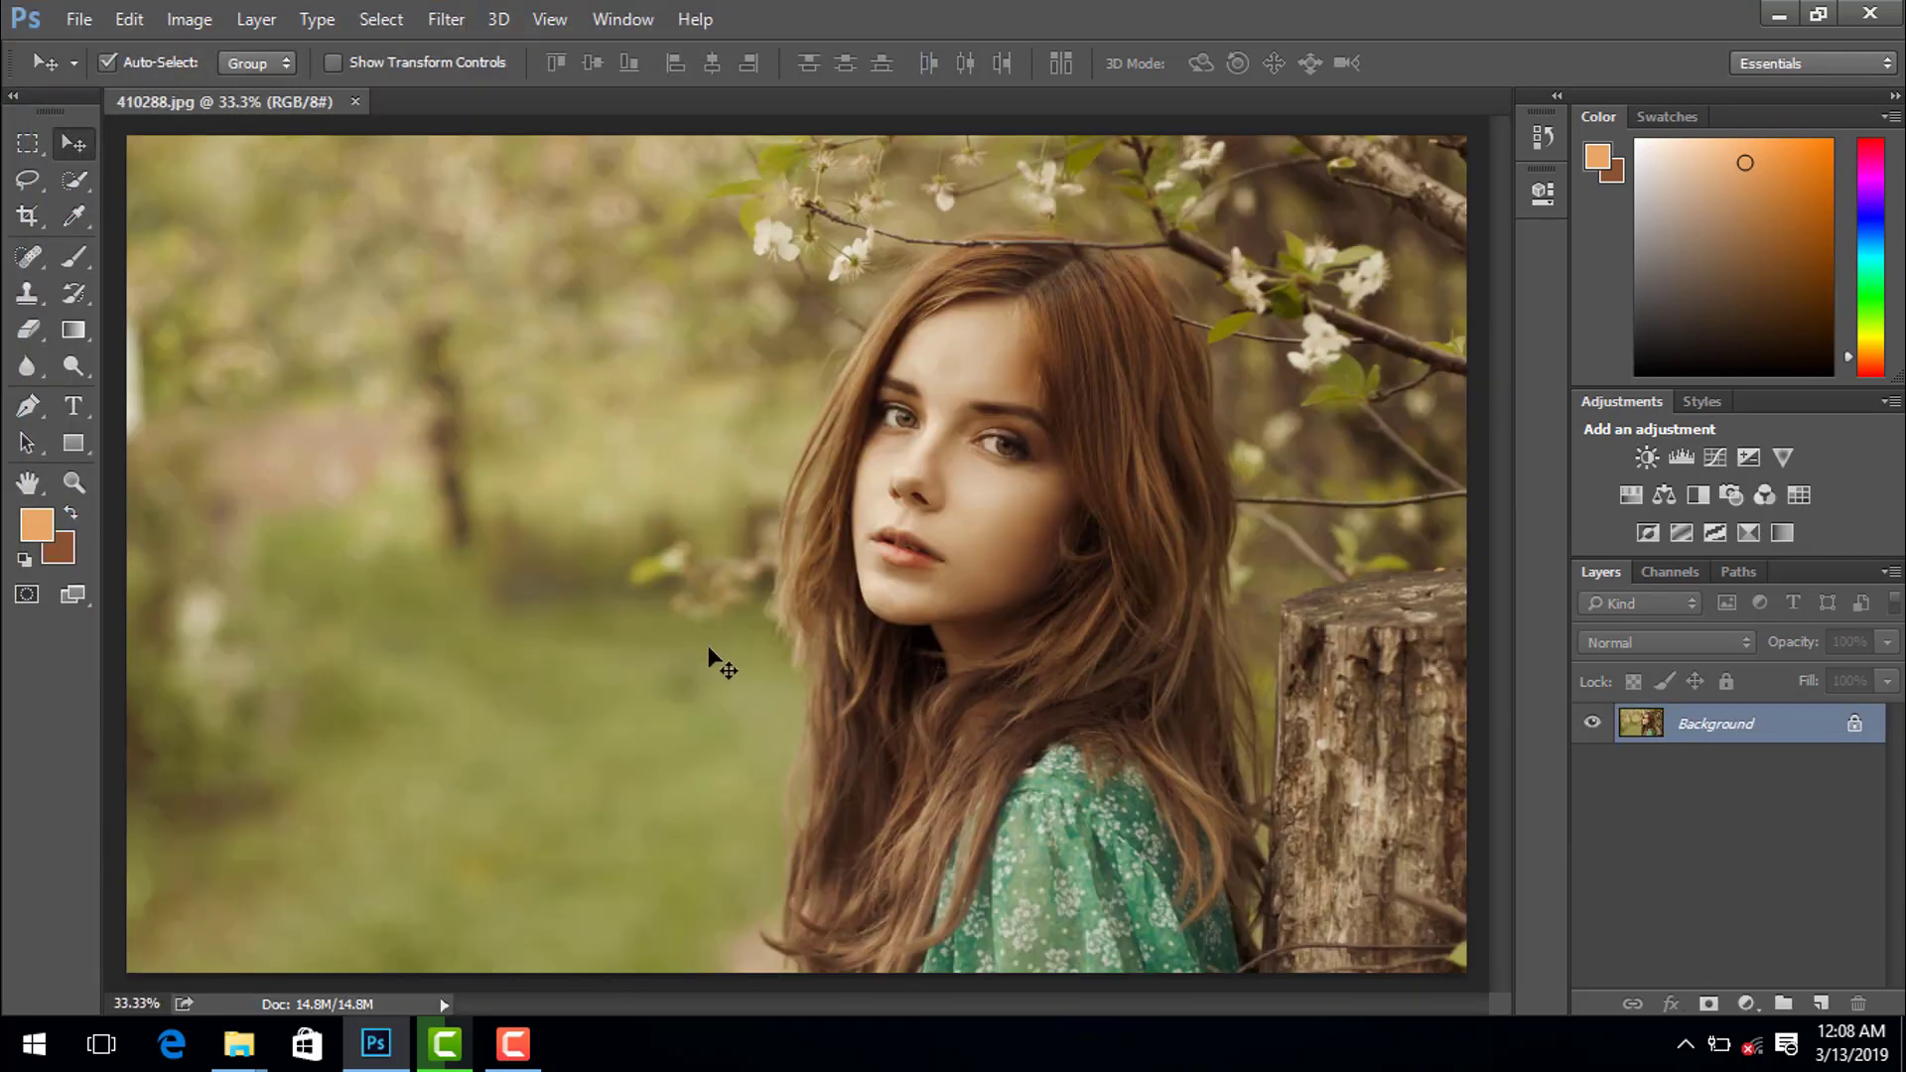
- Crop the photo to a 6 in × 4 in frame at 300 px/in around the woman
{"action": "left_click", "coordinate": [27, 215]}
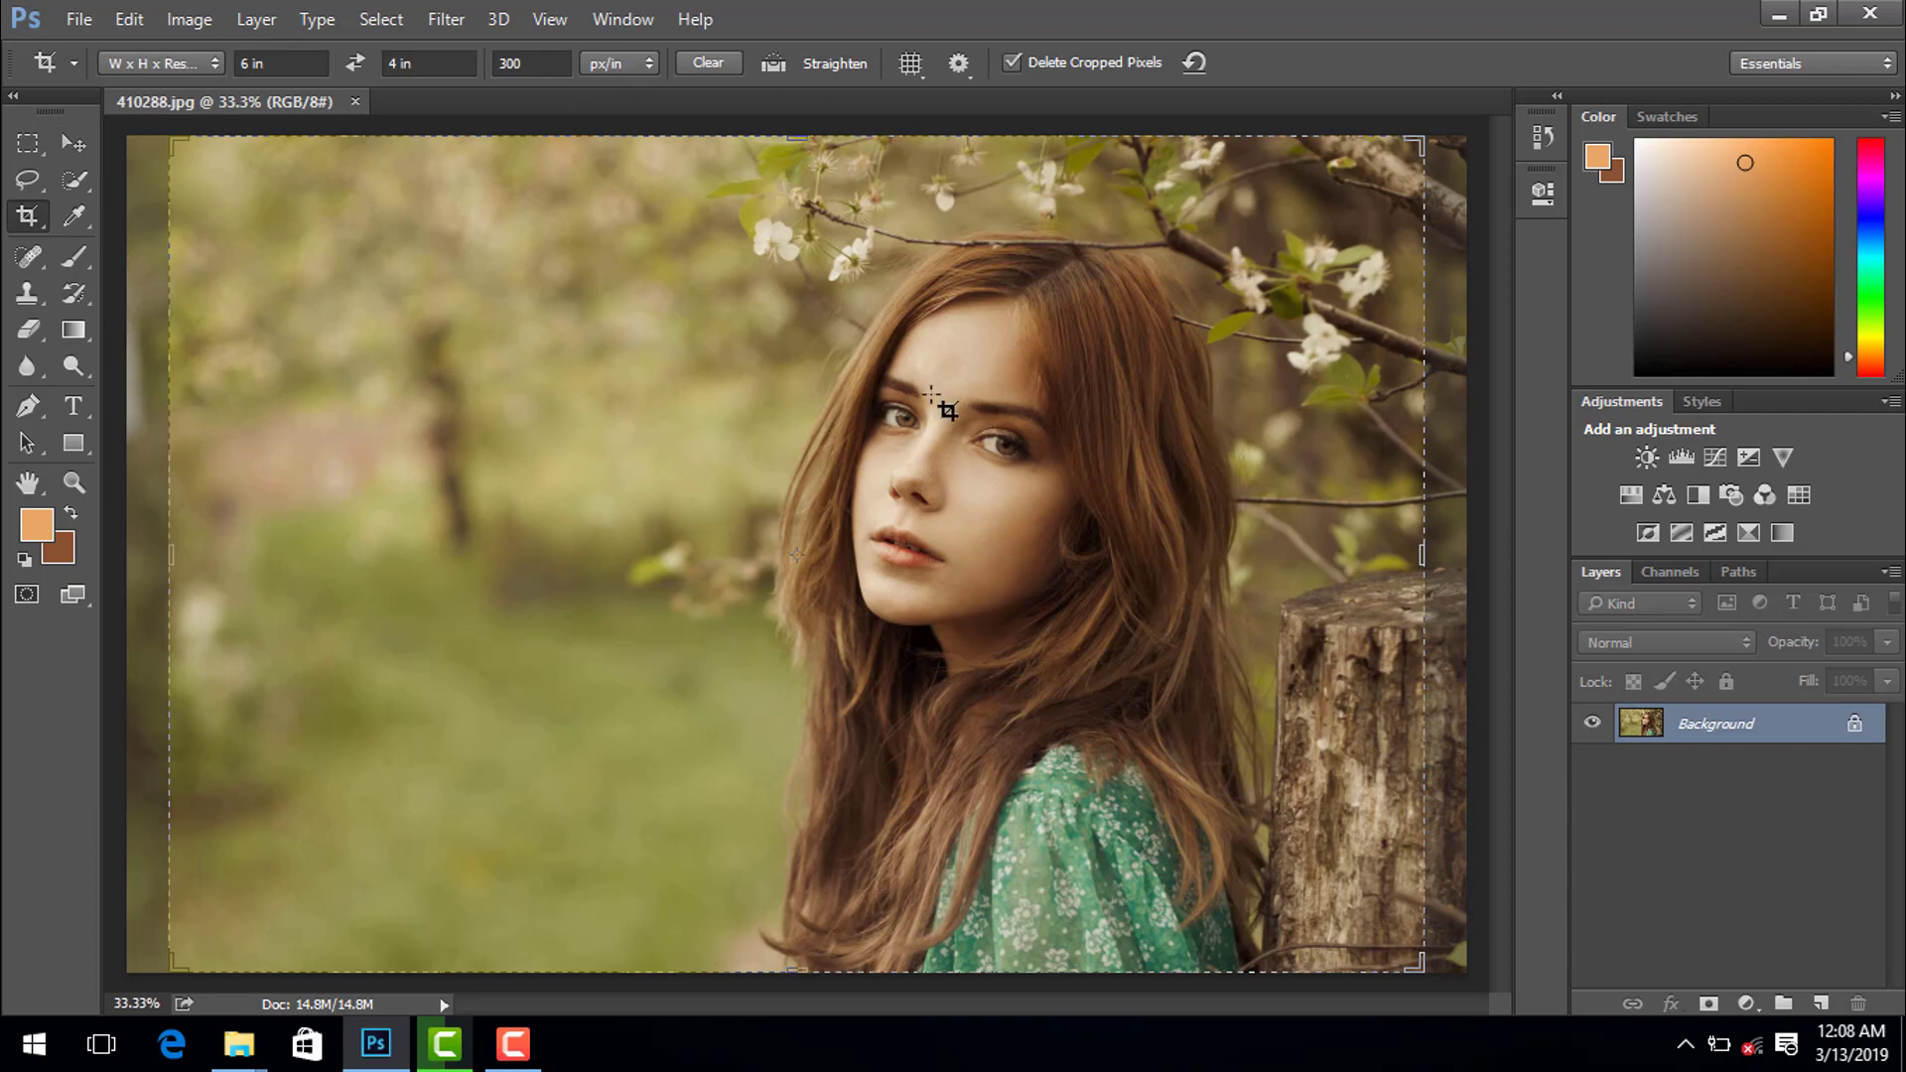
{"action": "left_click", "coordinate": [996, 268]}
{"action": "left_click", "coordinate": [1287, 63]}
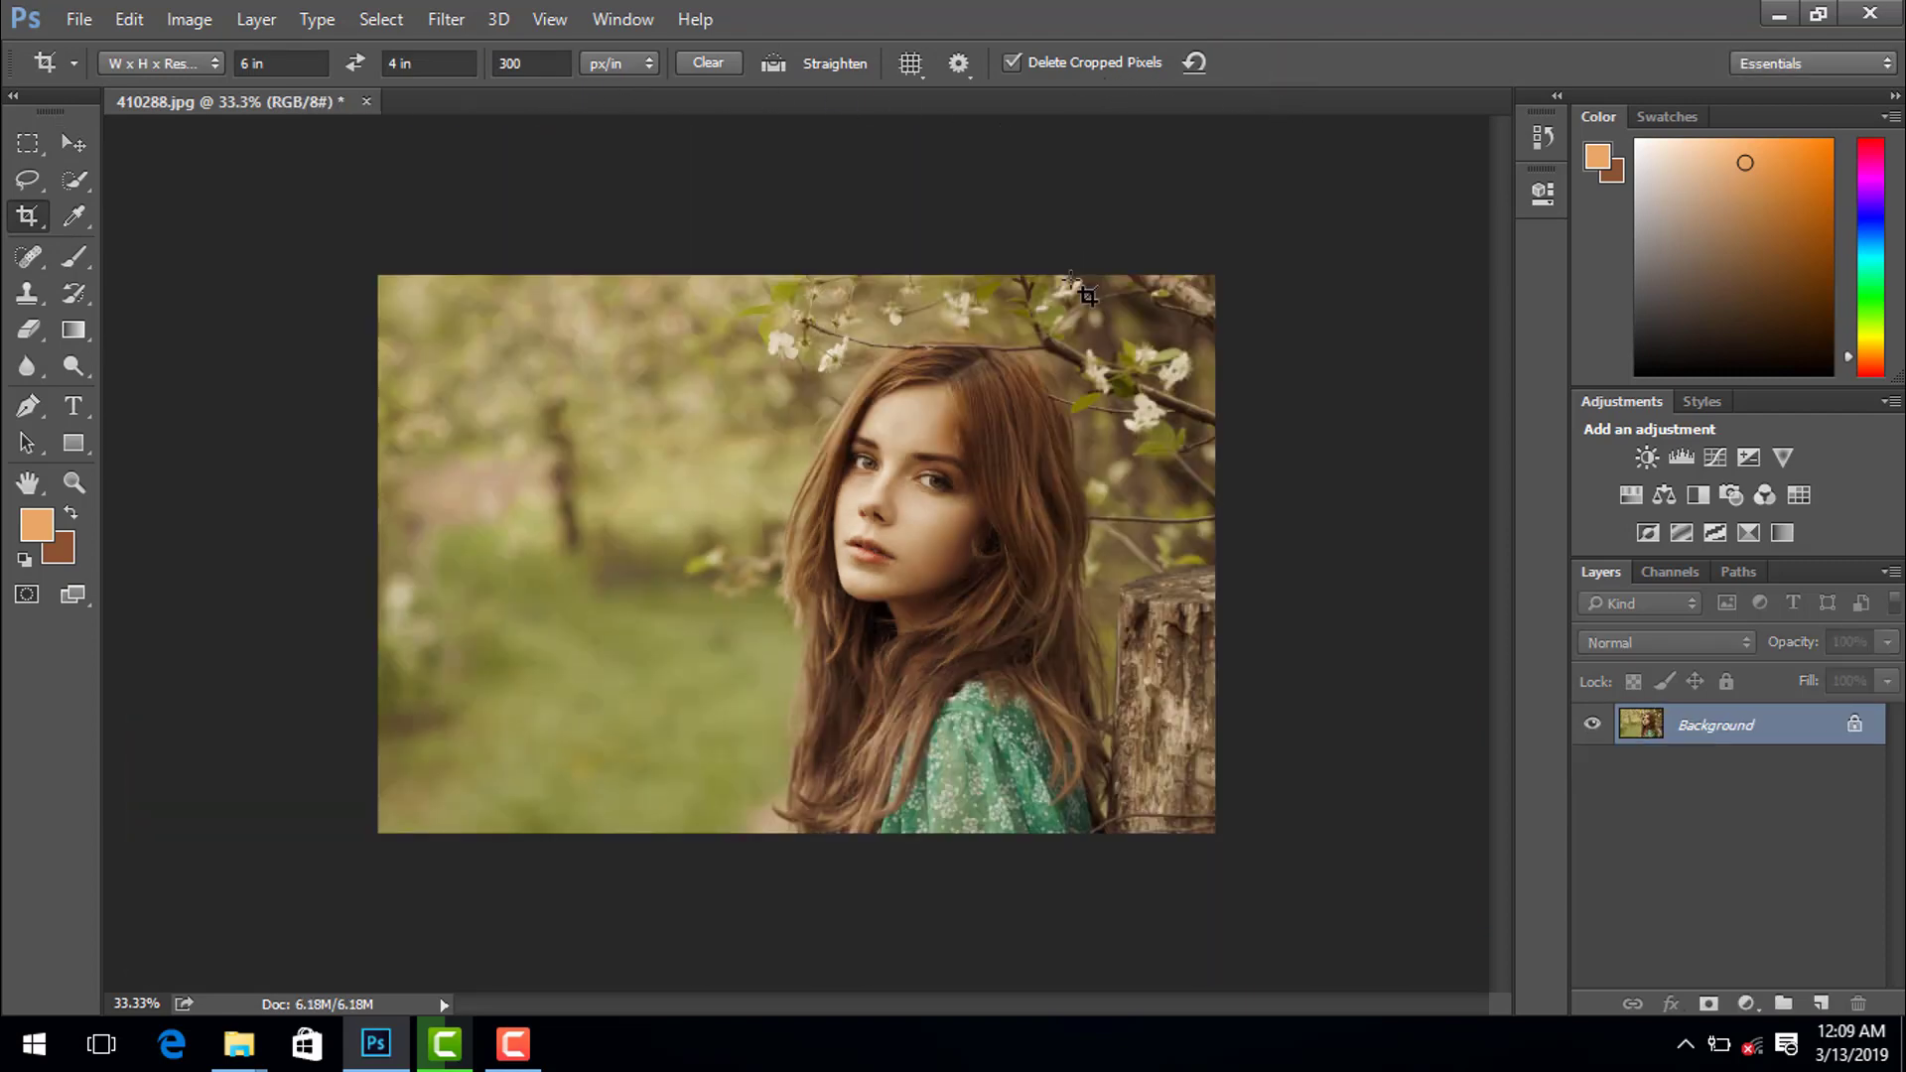
{"action": "left_click", "coordinate": [75, 484]}
{"action": "left_click", "coordinate": [785, 601]}
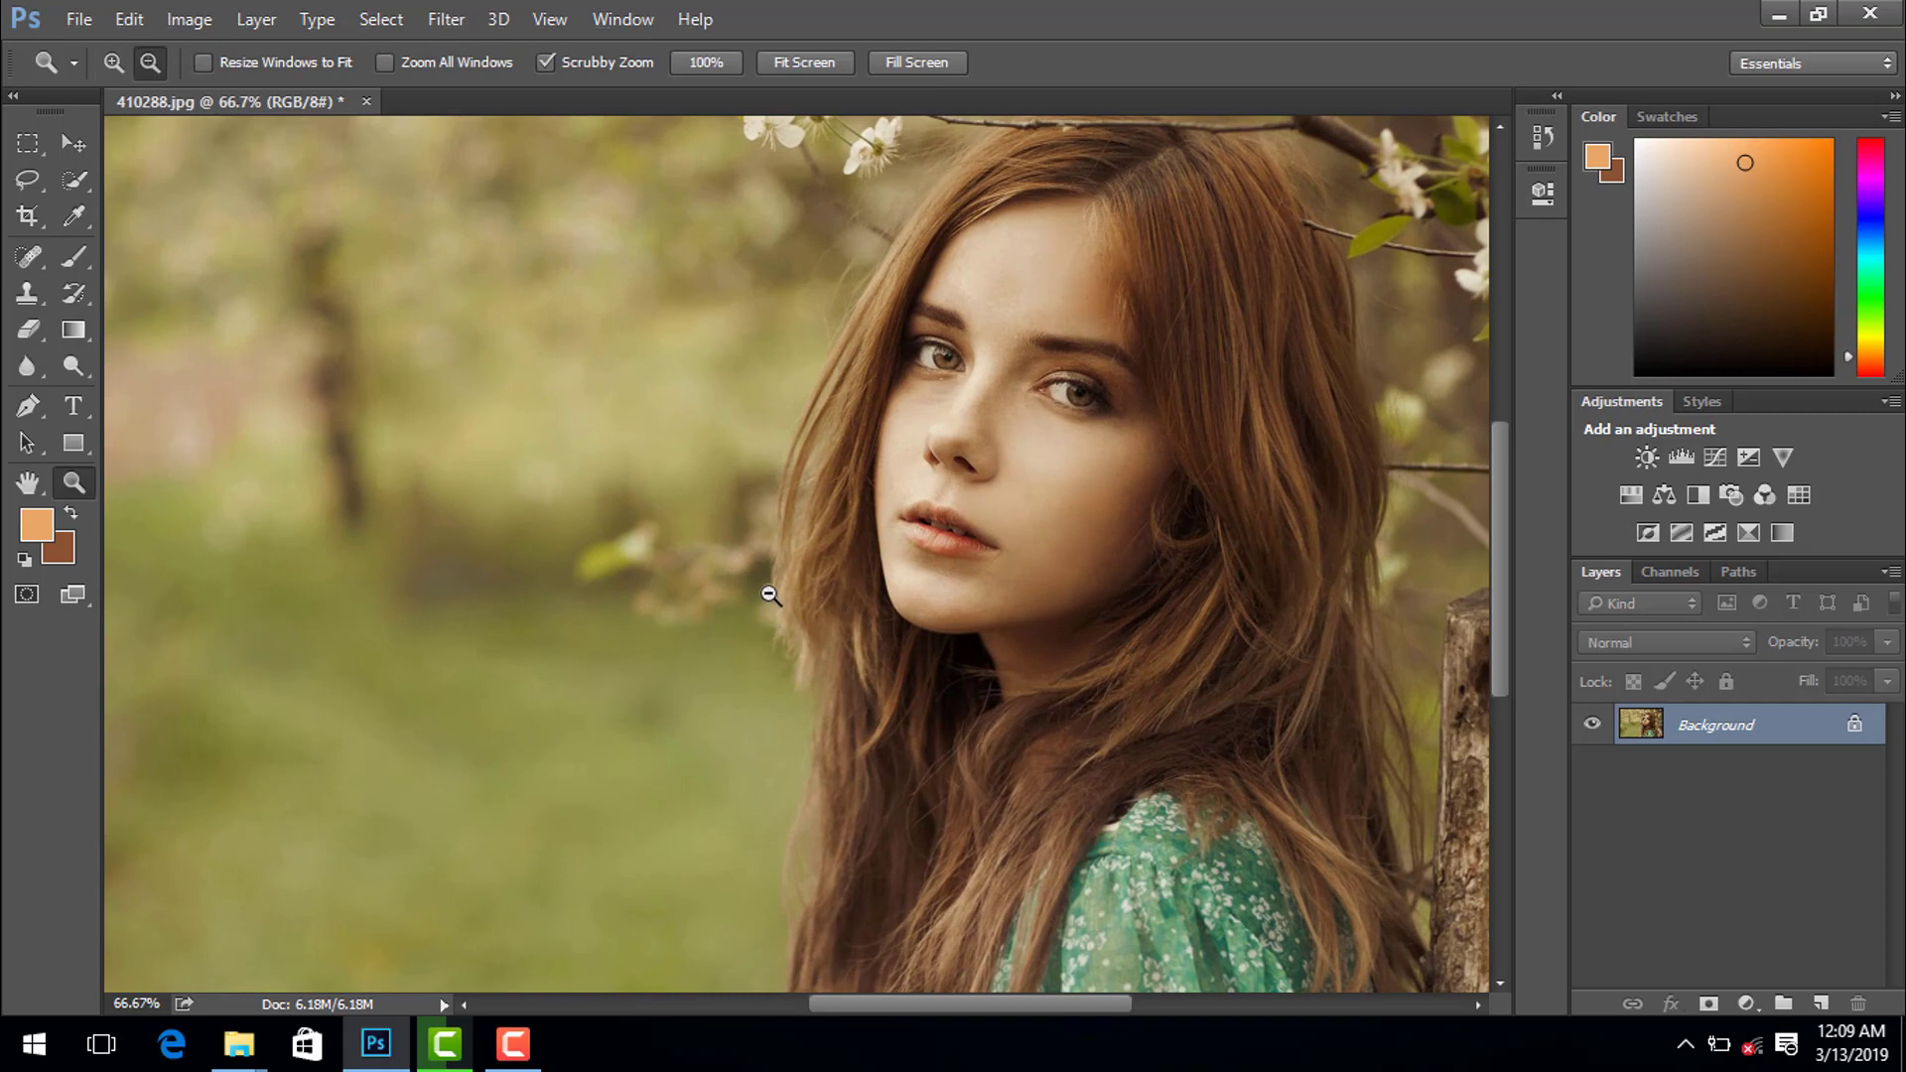
{"action": "left_click", "coordinate": [772, 600], "text": "alt"}
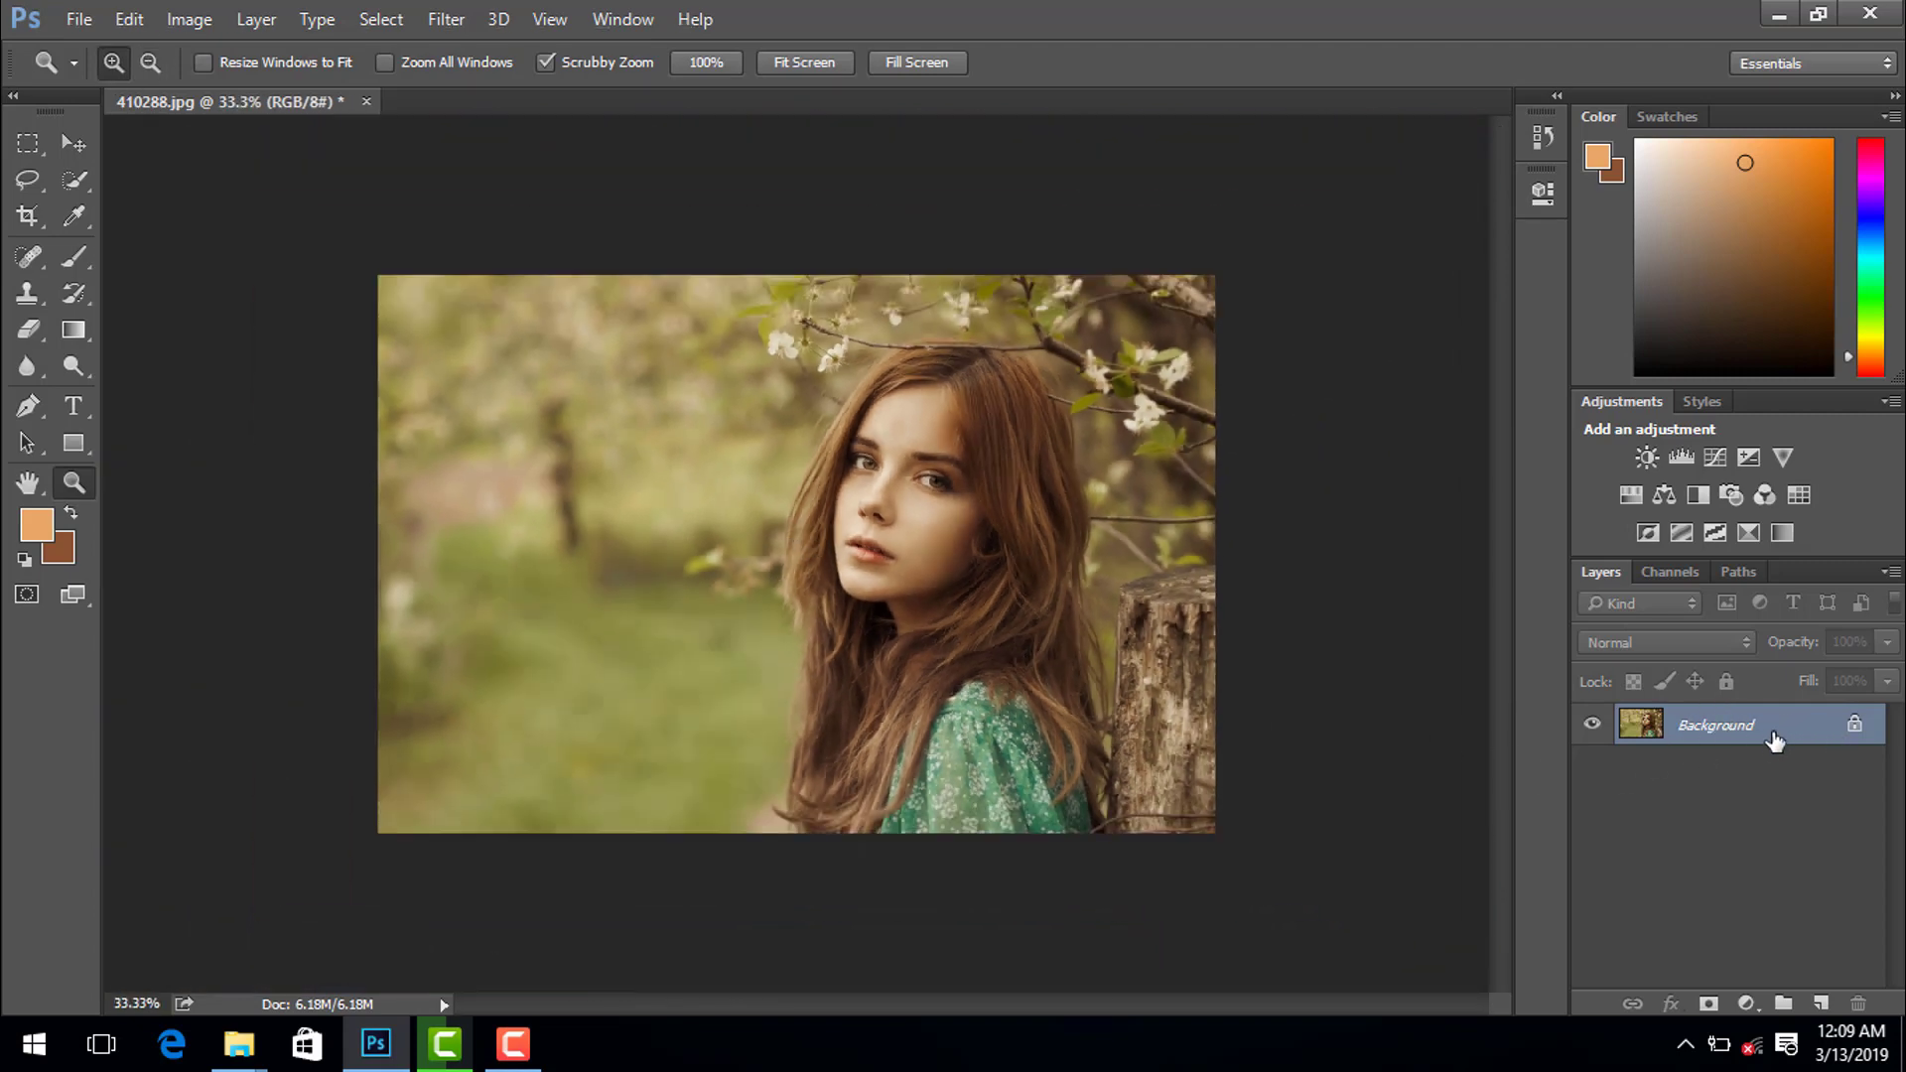
- Unlock the Background as Layer 0 and duplicate it into Layer 0 copy
{"action": "double_click", "coordinate": [1753, 730]}
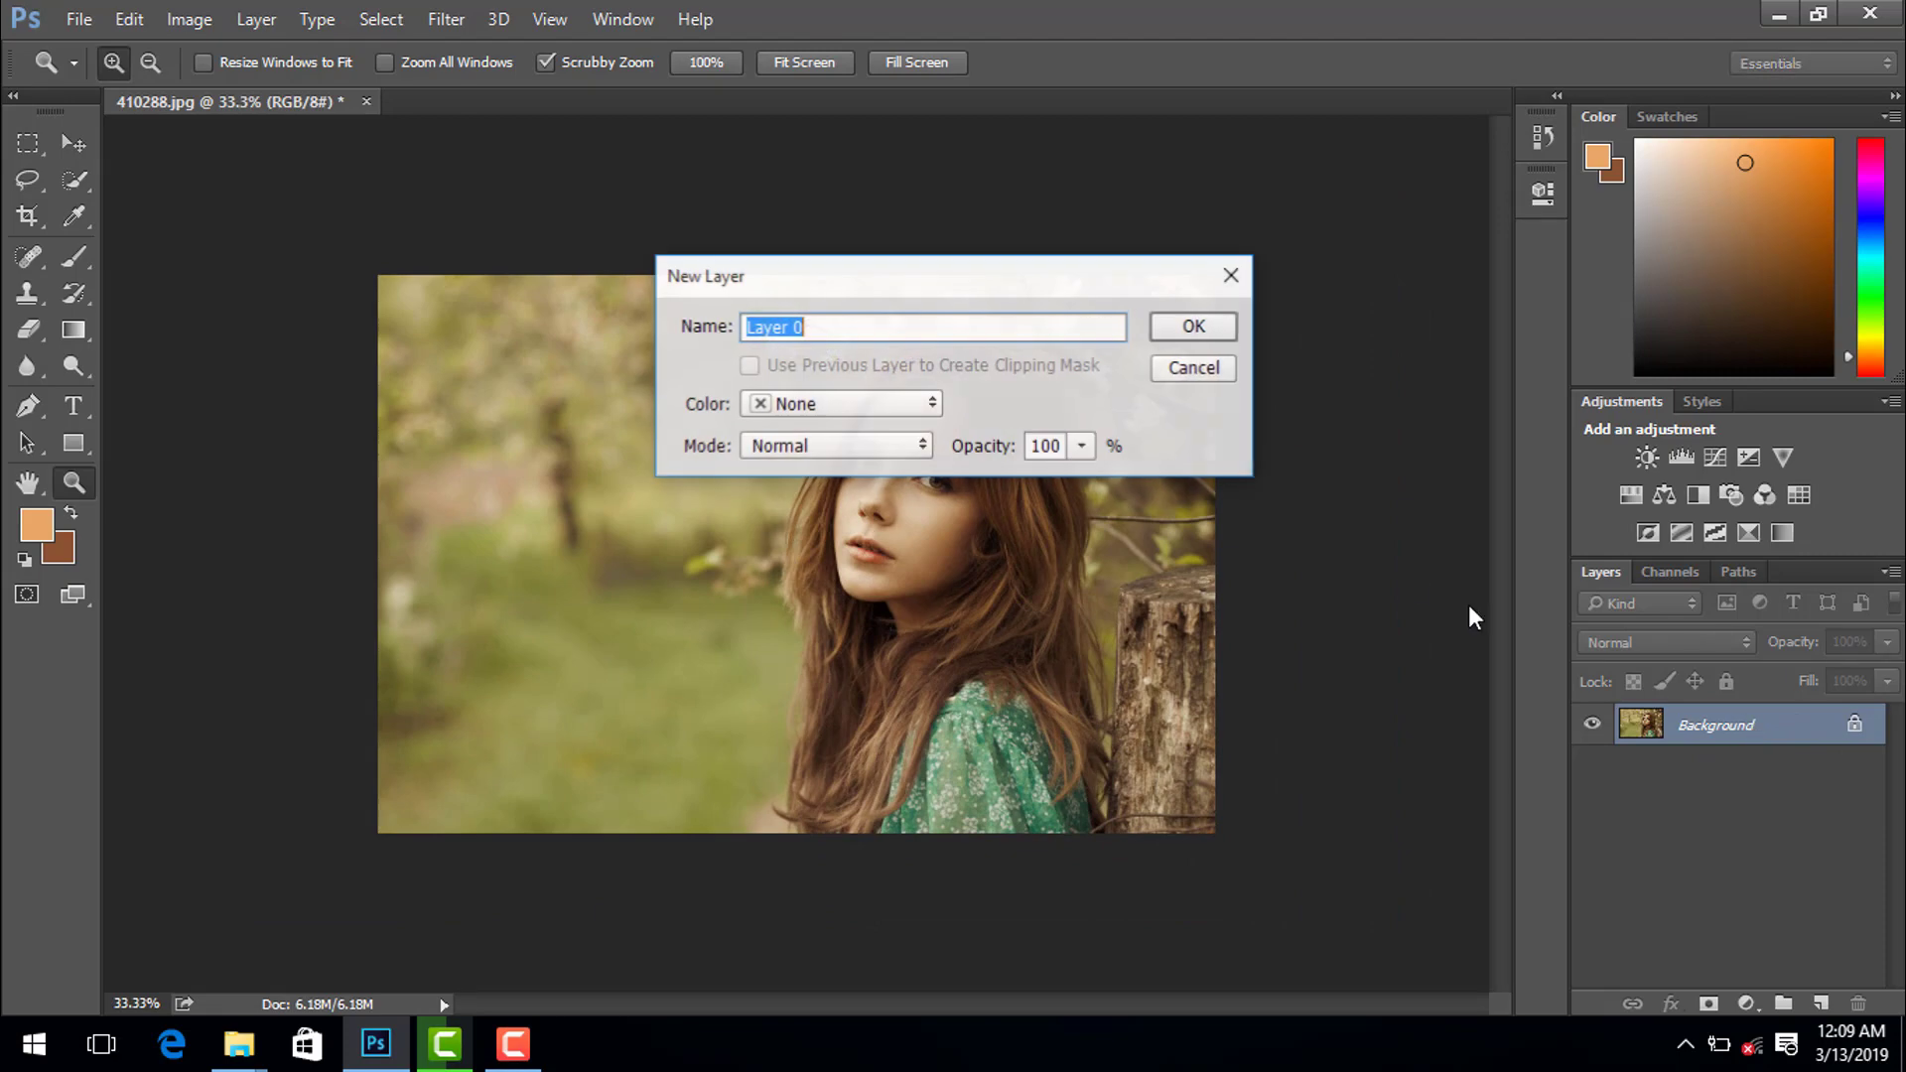
{"action": "left_click", "coordinate": [1194, 326]}
{"action": "left_click_drag", "start_coordinate": [1787, 735], "coordinate": [1818, 1002]}
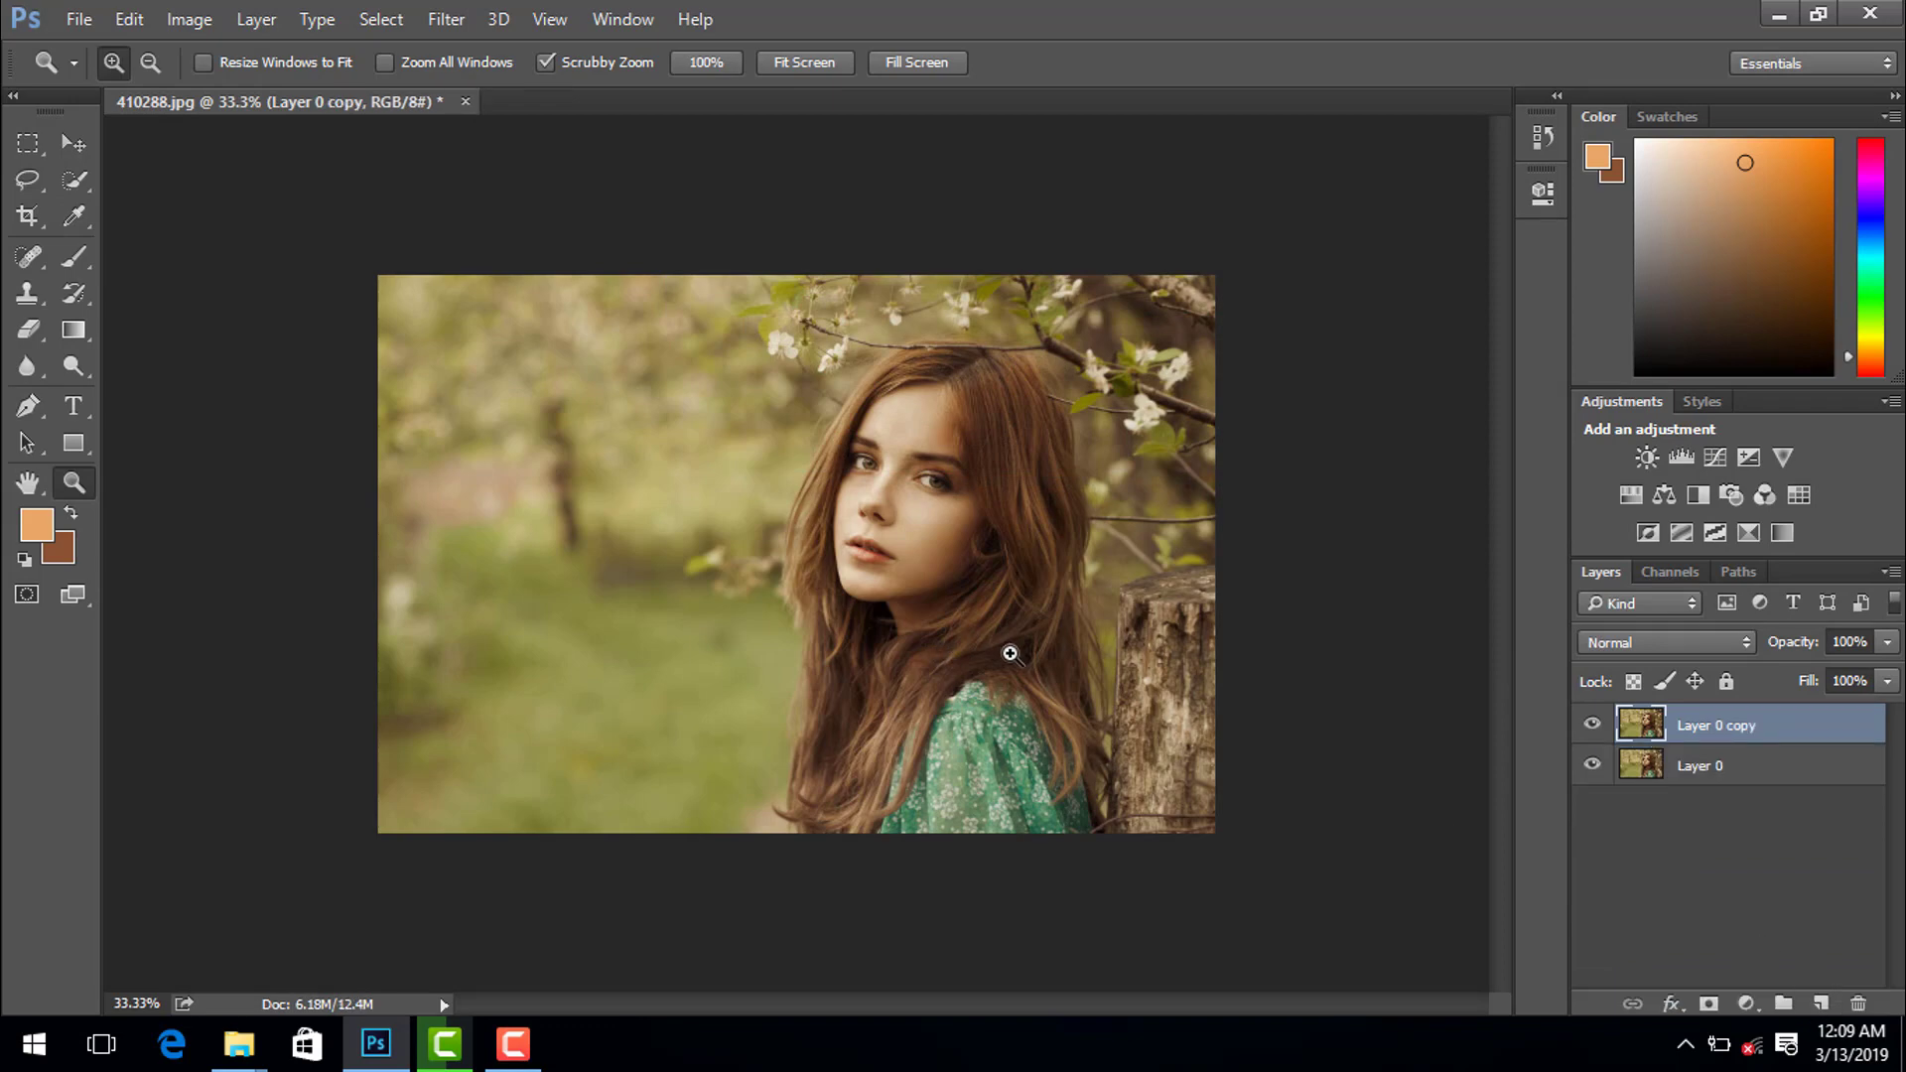
{"action": "left_click", "coordinate": [1010, 653]}
{"action": "left_click", "coordinate": [996, 651]}
{"action": "left_click_drag", "start_coordinate": [986, 502], "coordinate": [1003, 702]}
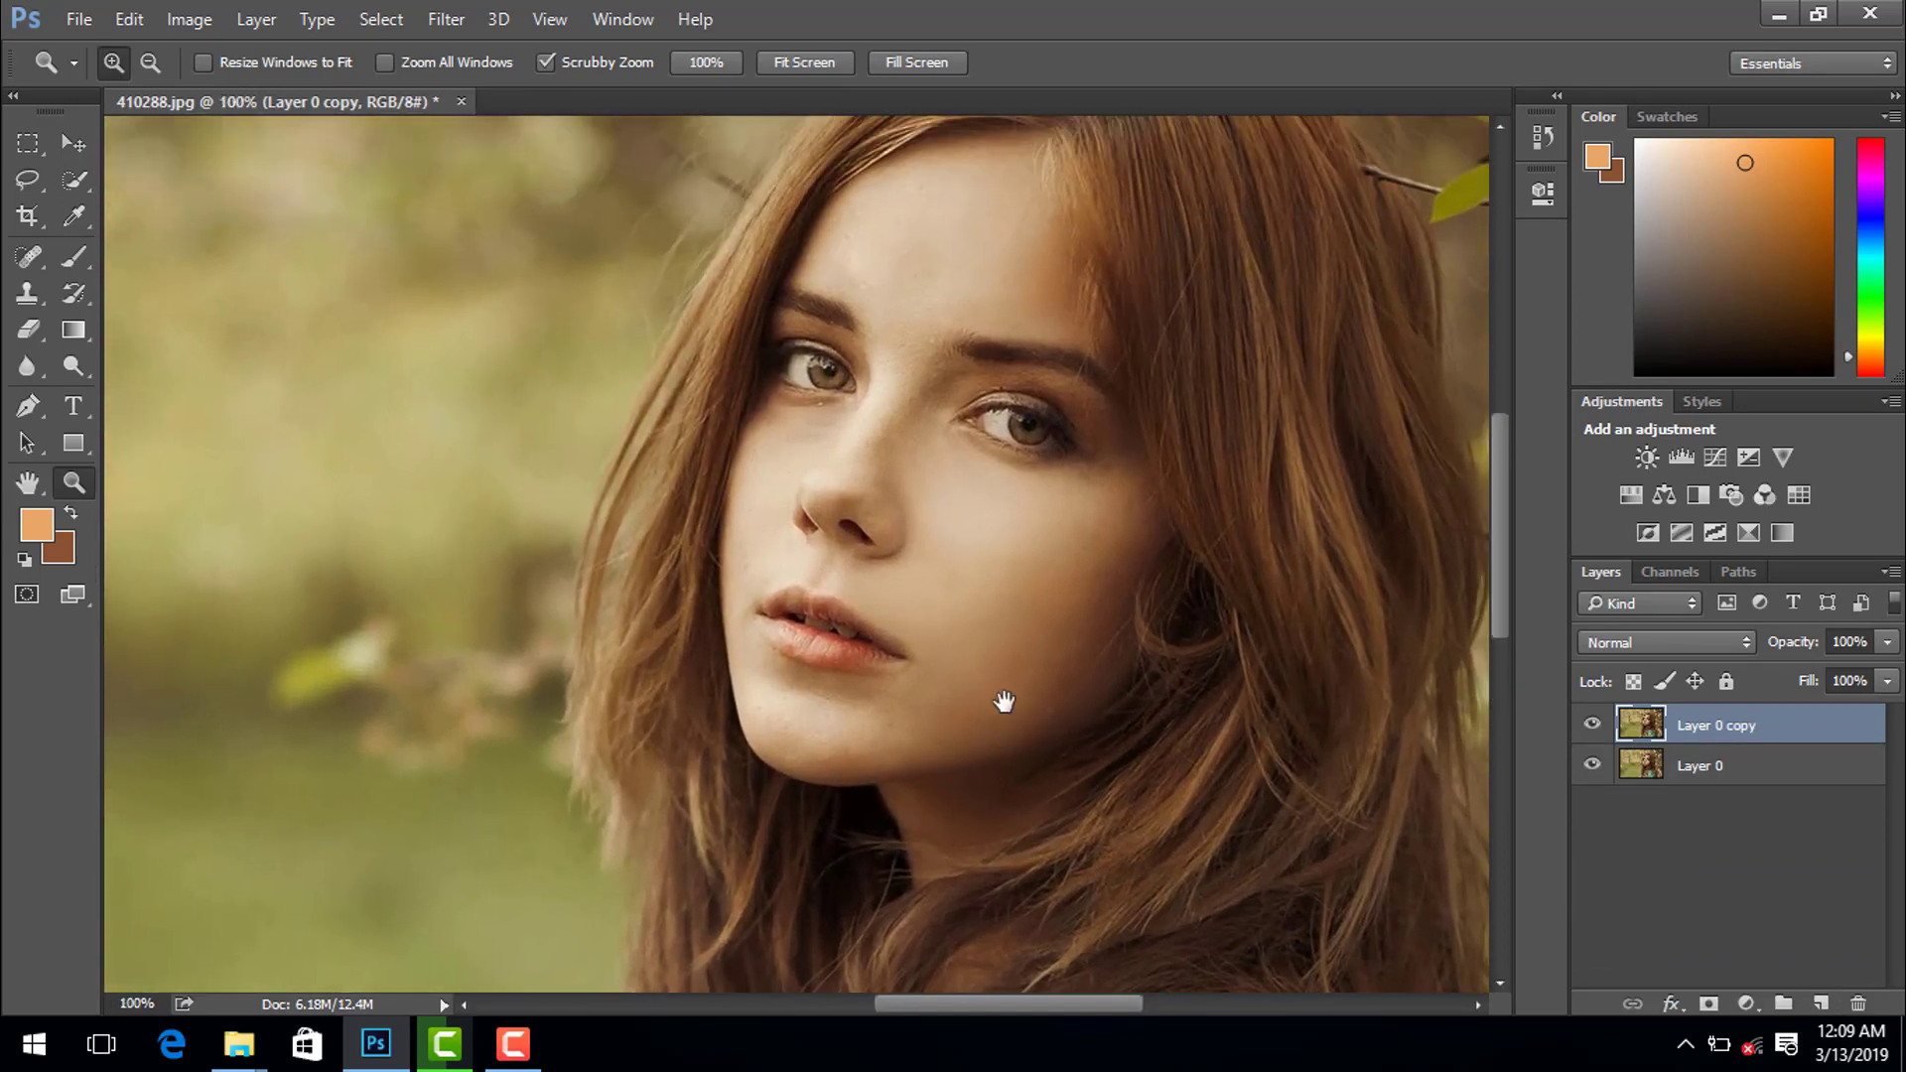
{"action": "left_click", "coordinate": [1012, 690], "text": "alt"}
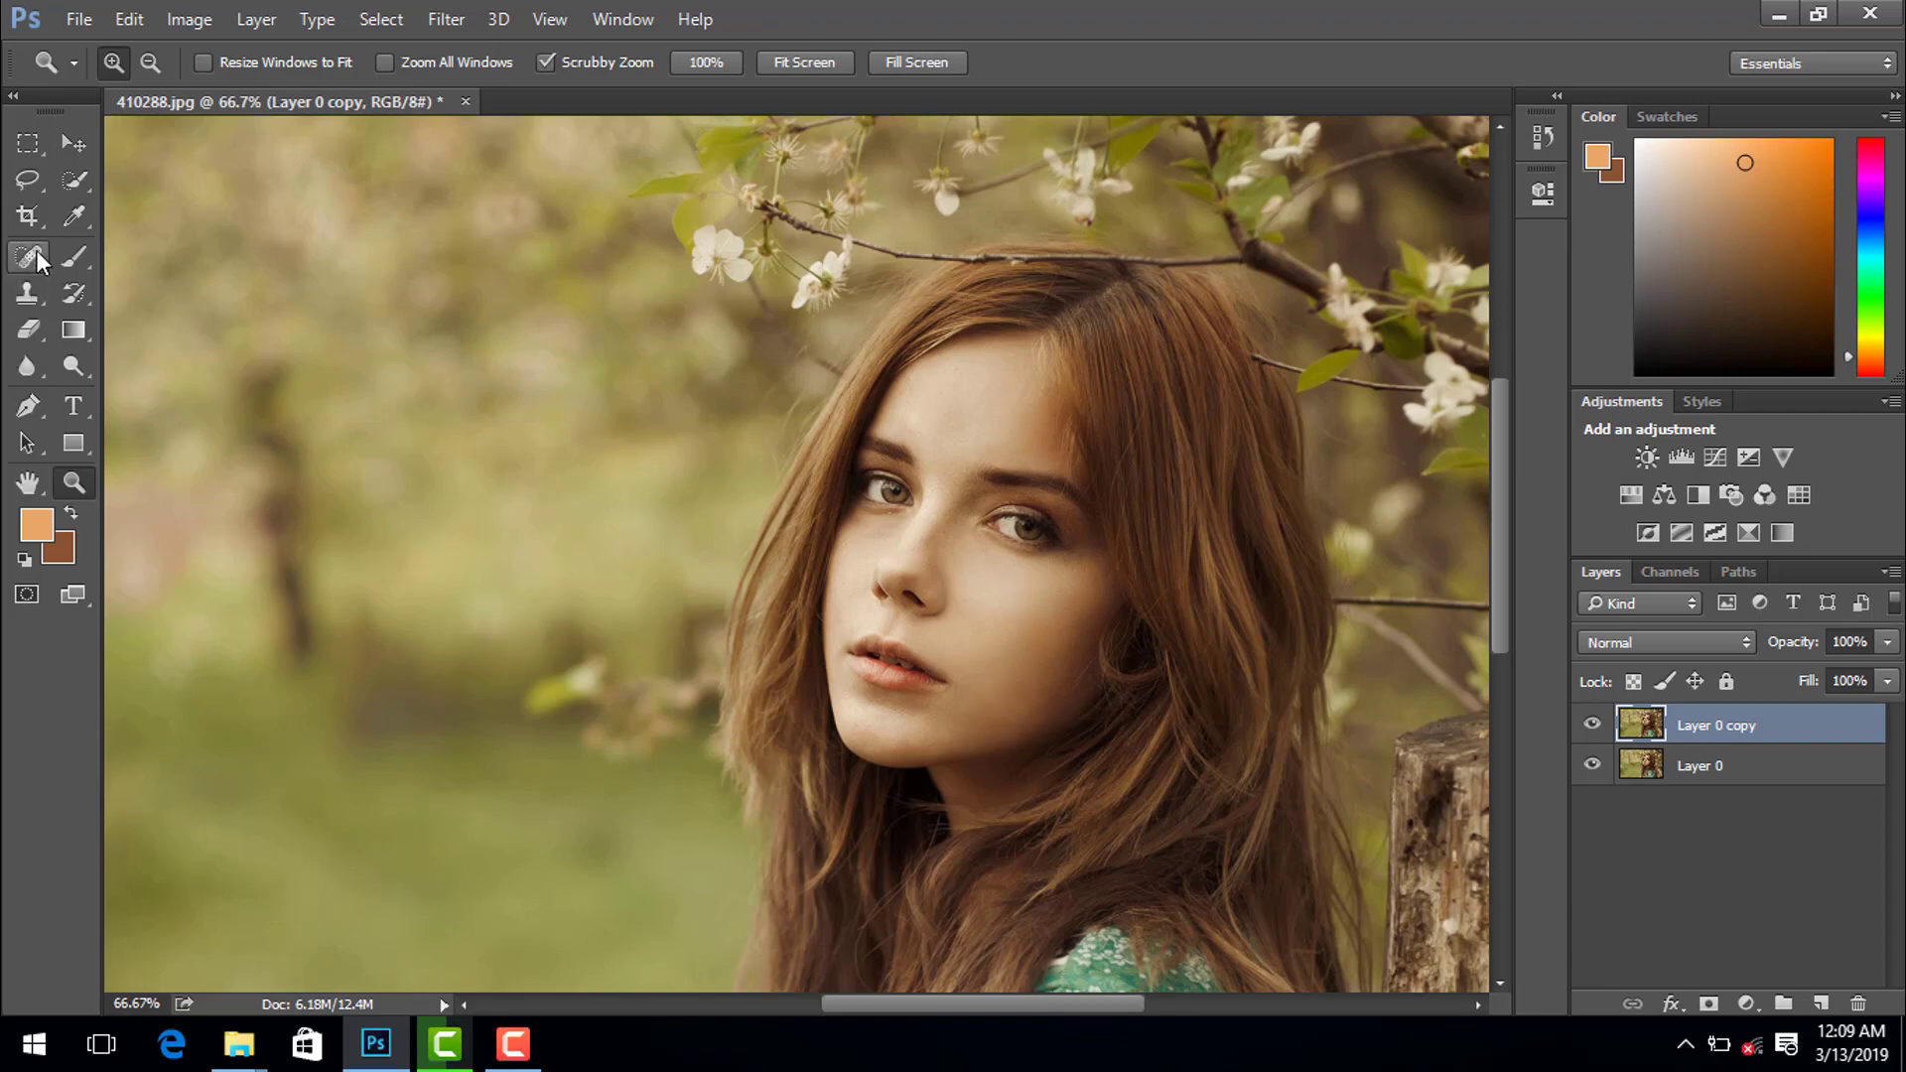
- Paint a Quick Selection over the woman's face, hair and shoulders up to the top of her head
{"action": "left_click", "coordinate": [72, 183]}
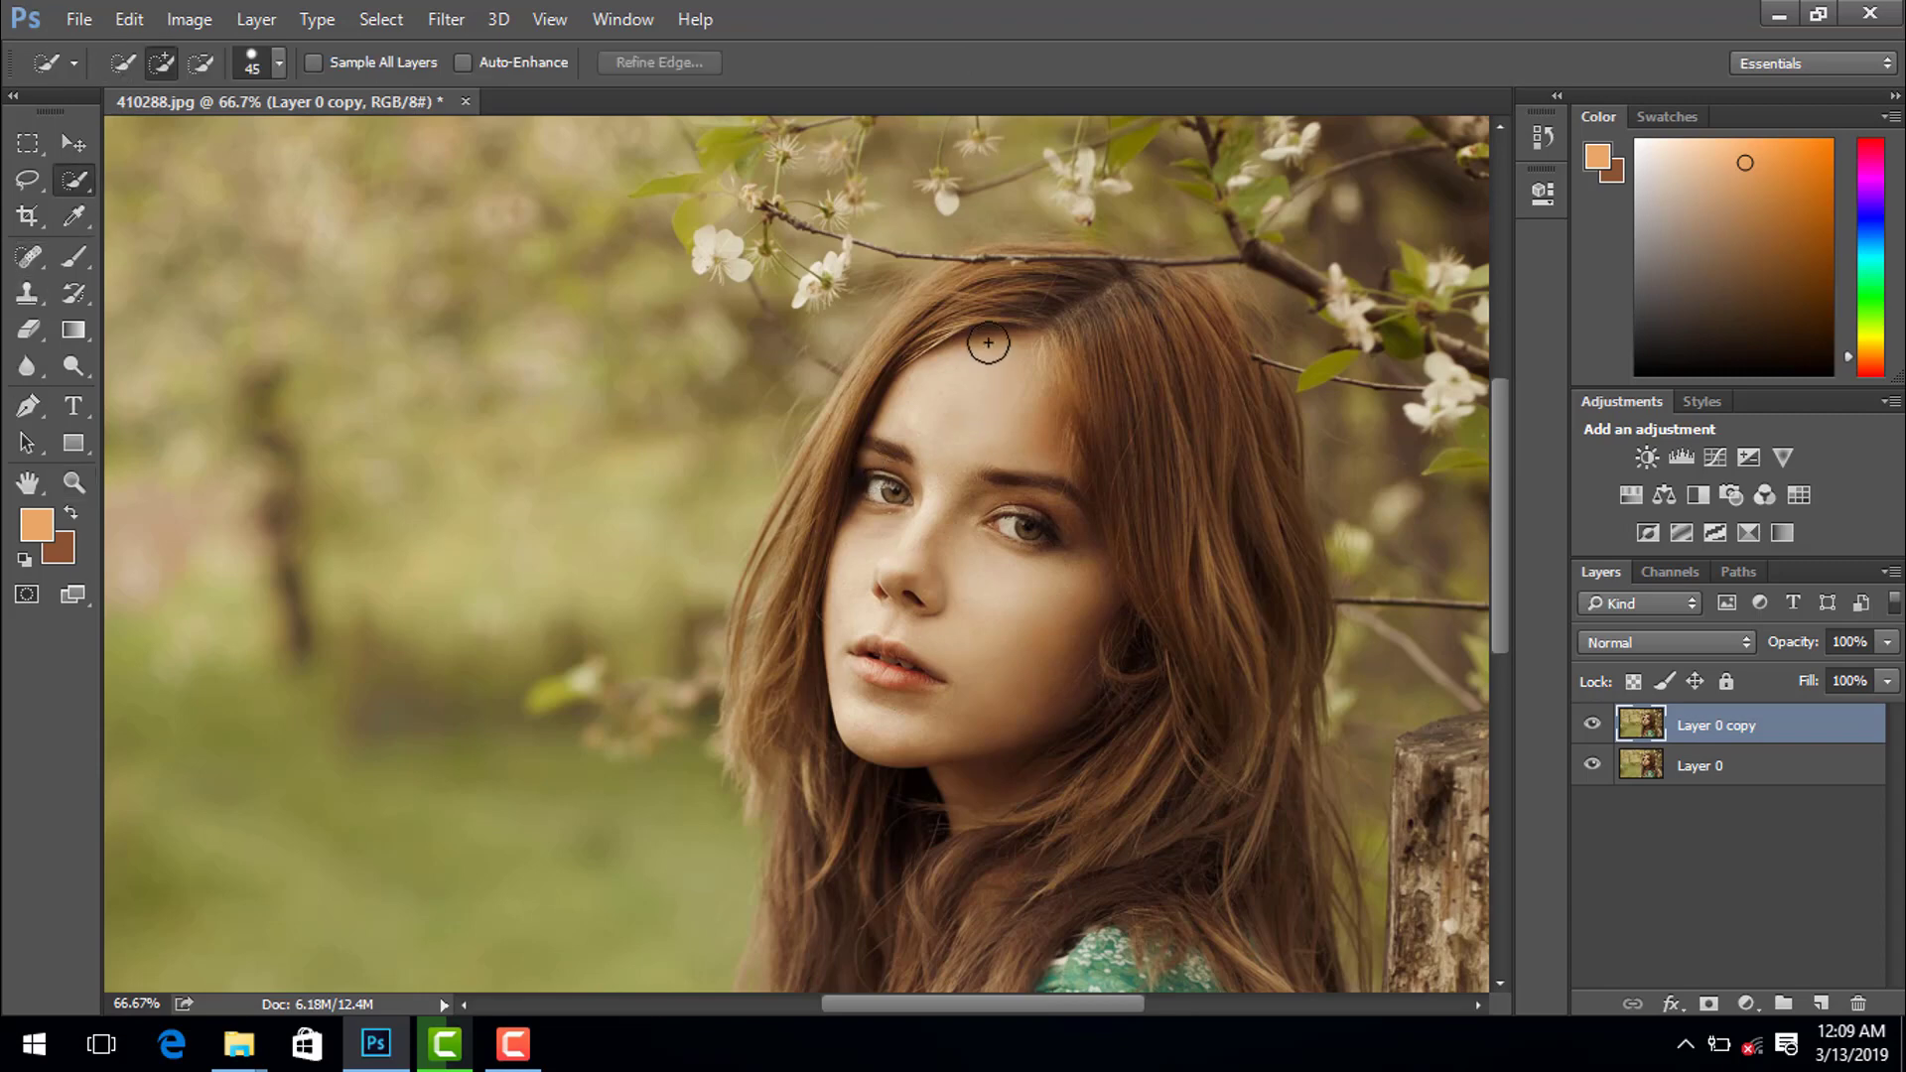
{"action": "mouse_move", "coordinate": [991, 333]}
{"action": "left_mouse_down"}
{"action": "mouse_move", "coordinate": [1033, 681]}
{"action": "mouse_move", "coordinate": [1203, 662]}
{"action": "mouse_move", "coordinate": [1229, 616]}
{"action": "mouse_move", "coordinate": [1204, 515]}
{"action": "mouse_move", "coordinate": [1229, 467]}
{"action": "mouse_move", "coordinate": [1262, 495]}
{"action": "mouse_move", "coordinate": [1186, 590]}
{"action": "mouse_move", "coordinate": [1063, 425]}
{"action": "left_mouse_up"}
{"action": "mouse_move", "coordinate": [1098, 681]}
{"action": "left_mouse_down"}
{"action": "mouse_move", "coordinate": [992, 694]}
{"action": "mouse_move", "coordinate": [847, 871]}
{"action": "mouse_move", "coordinate": [871, 689]}
{"action": "left_mouse_up"}
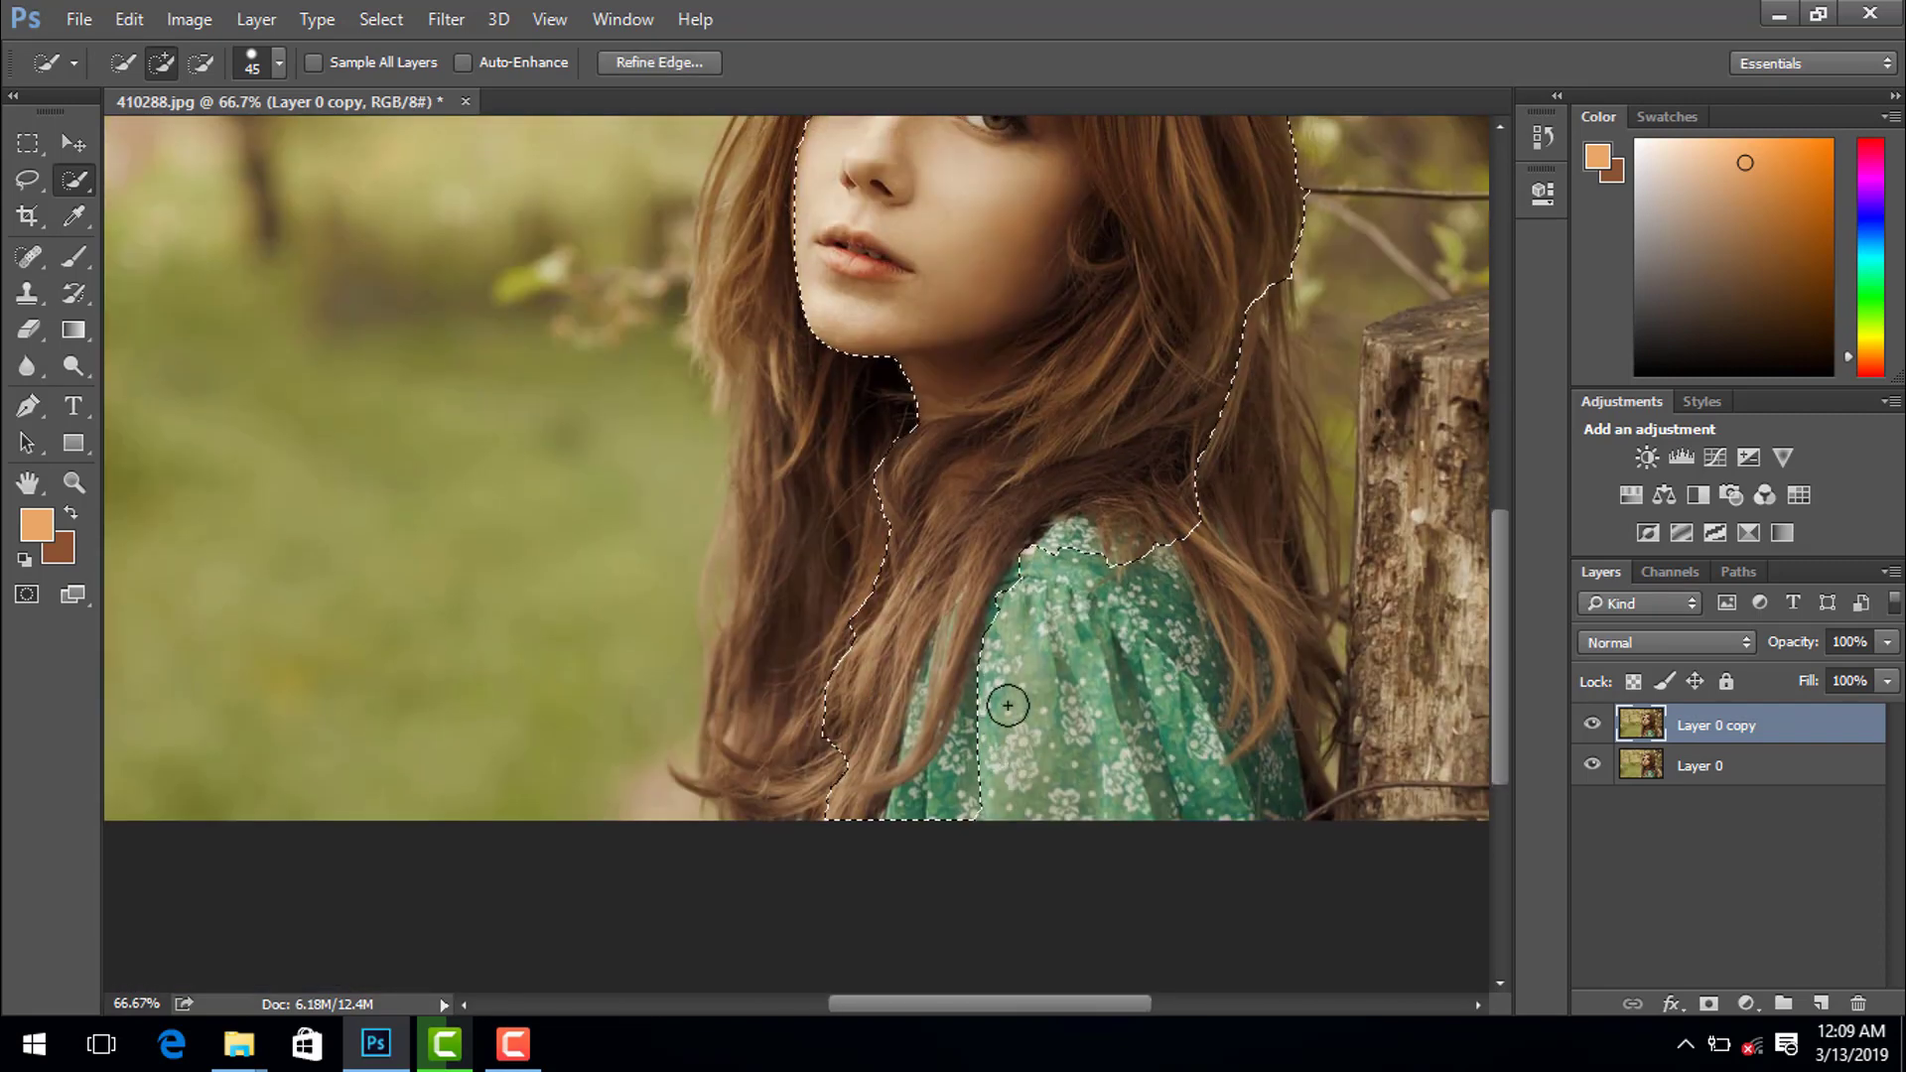
{"action": "mouse_move", "coordinate": [1008, 692]}
{"action": "left_mouse_down"}
{"action": "mouse_move", "coordinate": [1216, 724]}
{"action": "mouse_move", "coordinate": [1172, 566]}
{"action": "mouse_move", "coordinate": [1246, 615]}
{"action": "mouse_move", "coordinate": [1185, 499]}
{"action": "left_mouse_up"}
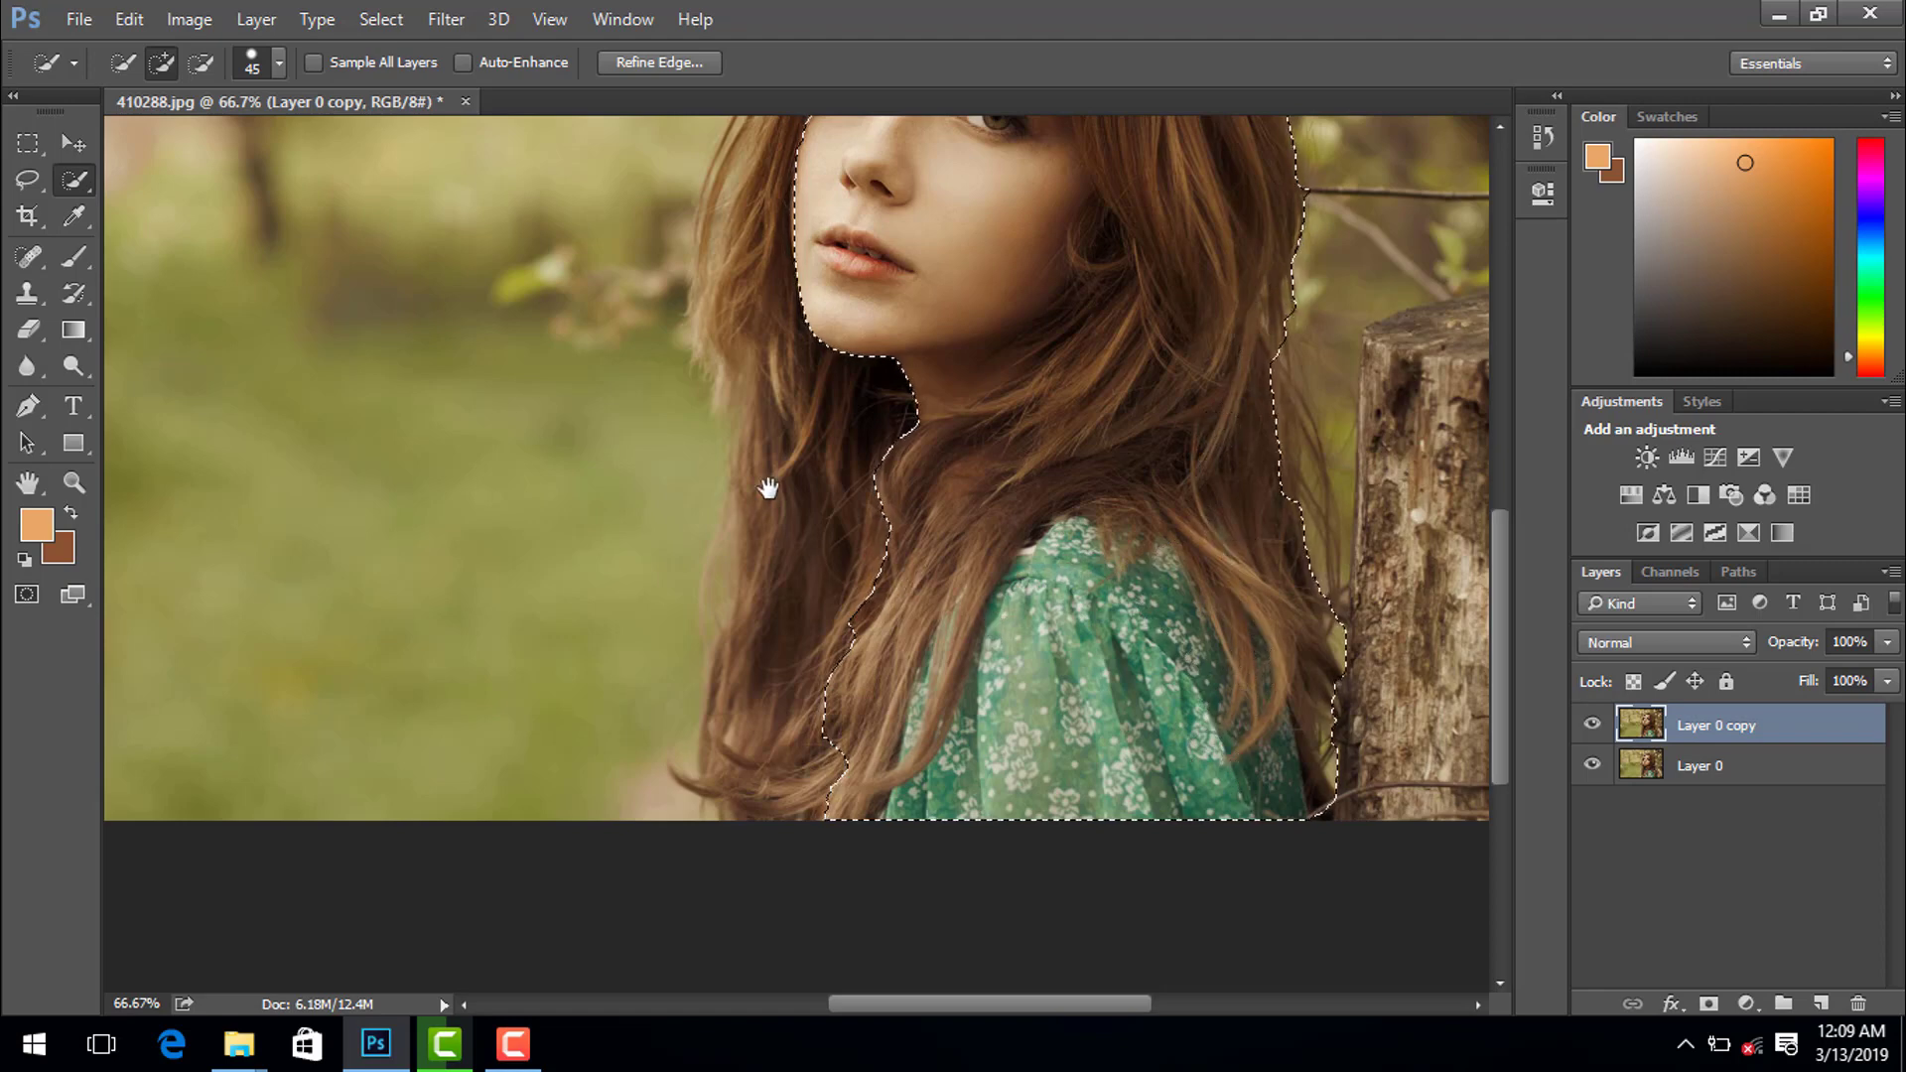
{"action": "mouse_move", "coordinate": [765, 489]}
{"action": "left_mouse_down"}
{"action": "mouse_move", "coordinate": [784, 361]}
{"action": "mouse_move", "coordinate": [783, 562]}
{"action": "left_mouse_up"}
{"action": "scroll", "coordinate": [787, 668], "scroll_direction": "up", "scroll_amount": 2}
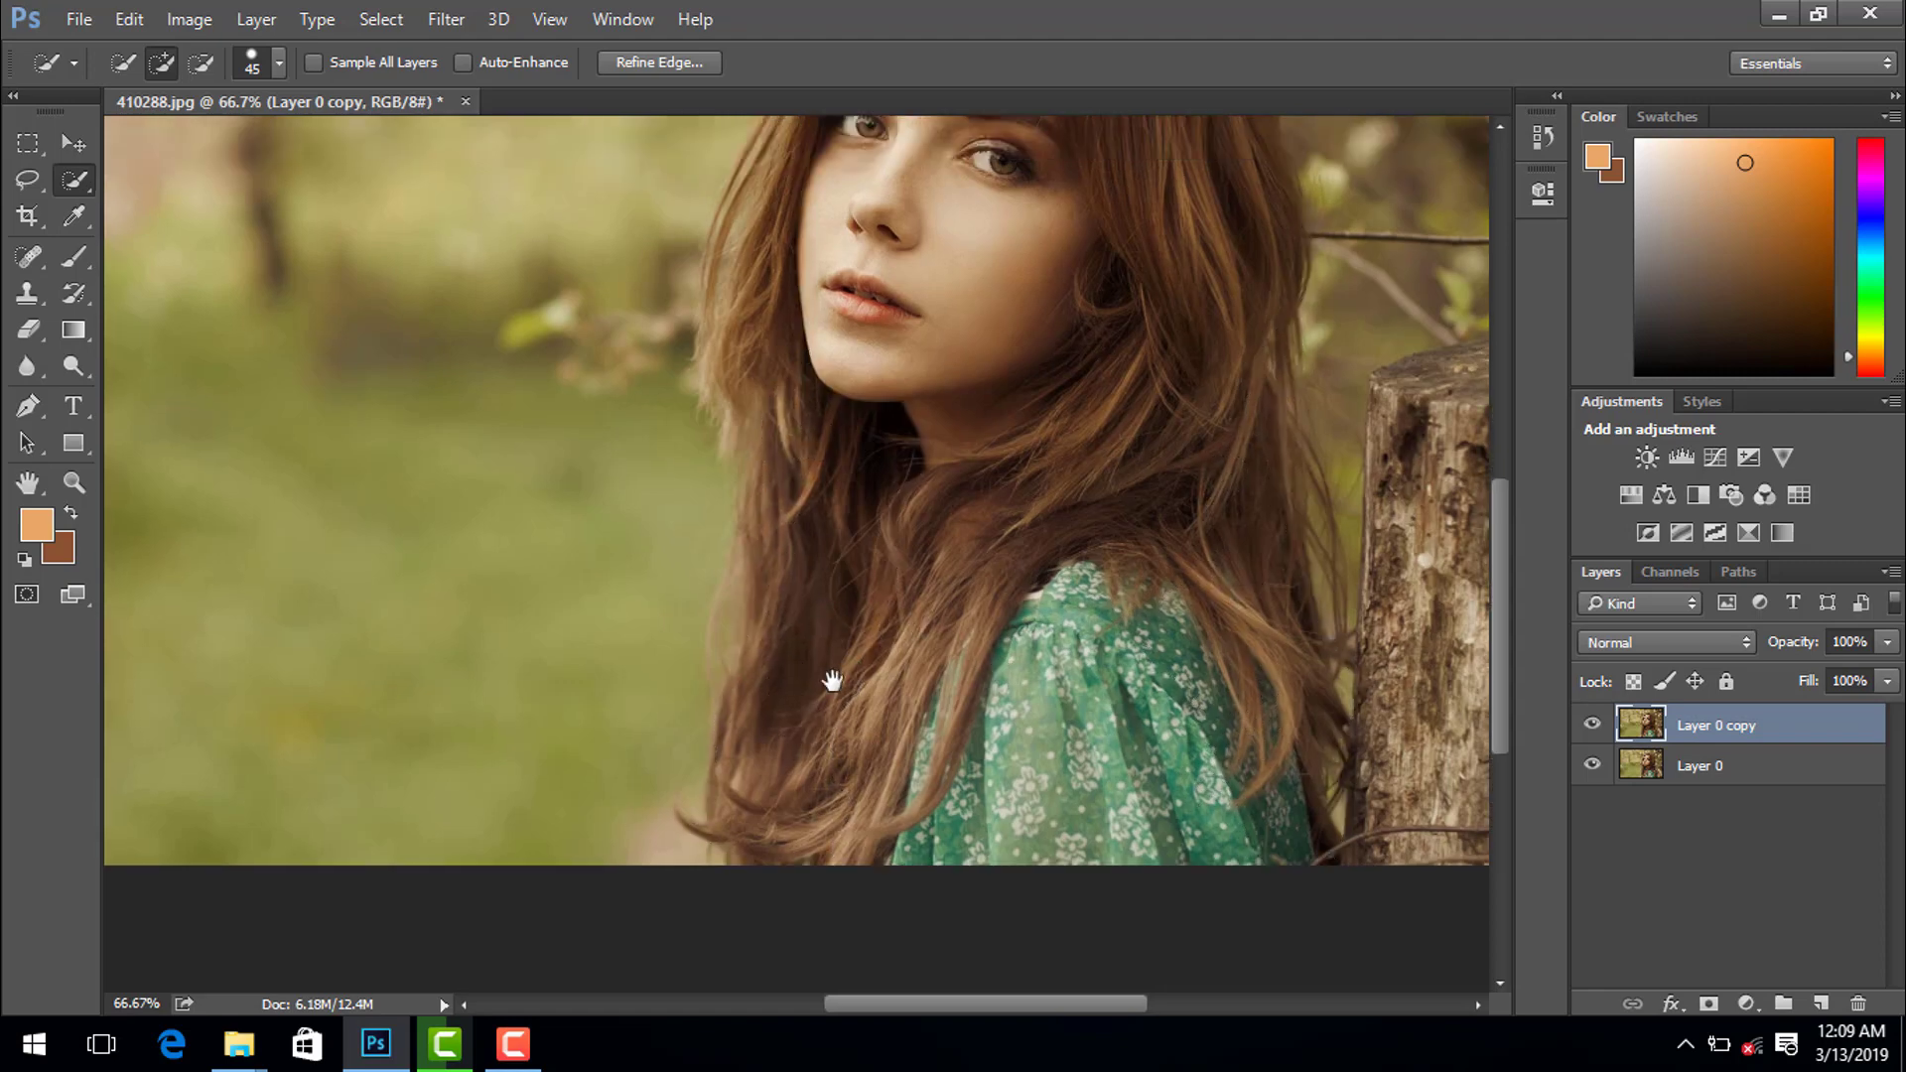
{"action": "scroll", "coordinate": [808, 596], "scroll_direction": "up", "scroll_amount": 4}
{"action": "left_click_drag", "start_coordinate": [808, 425], "coordinate": [832, 332]}
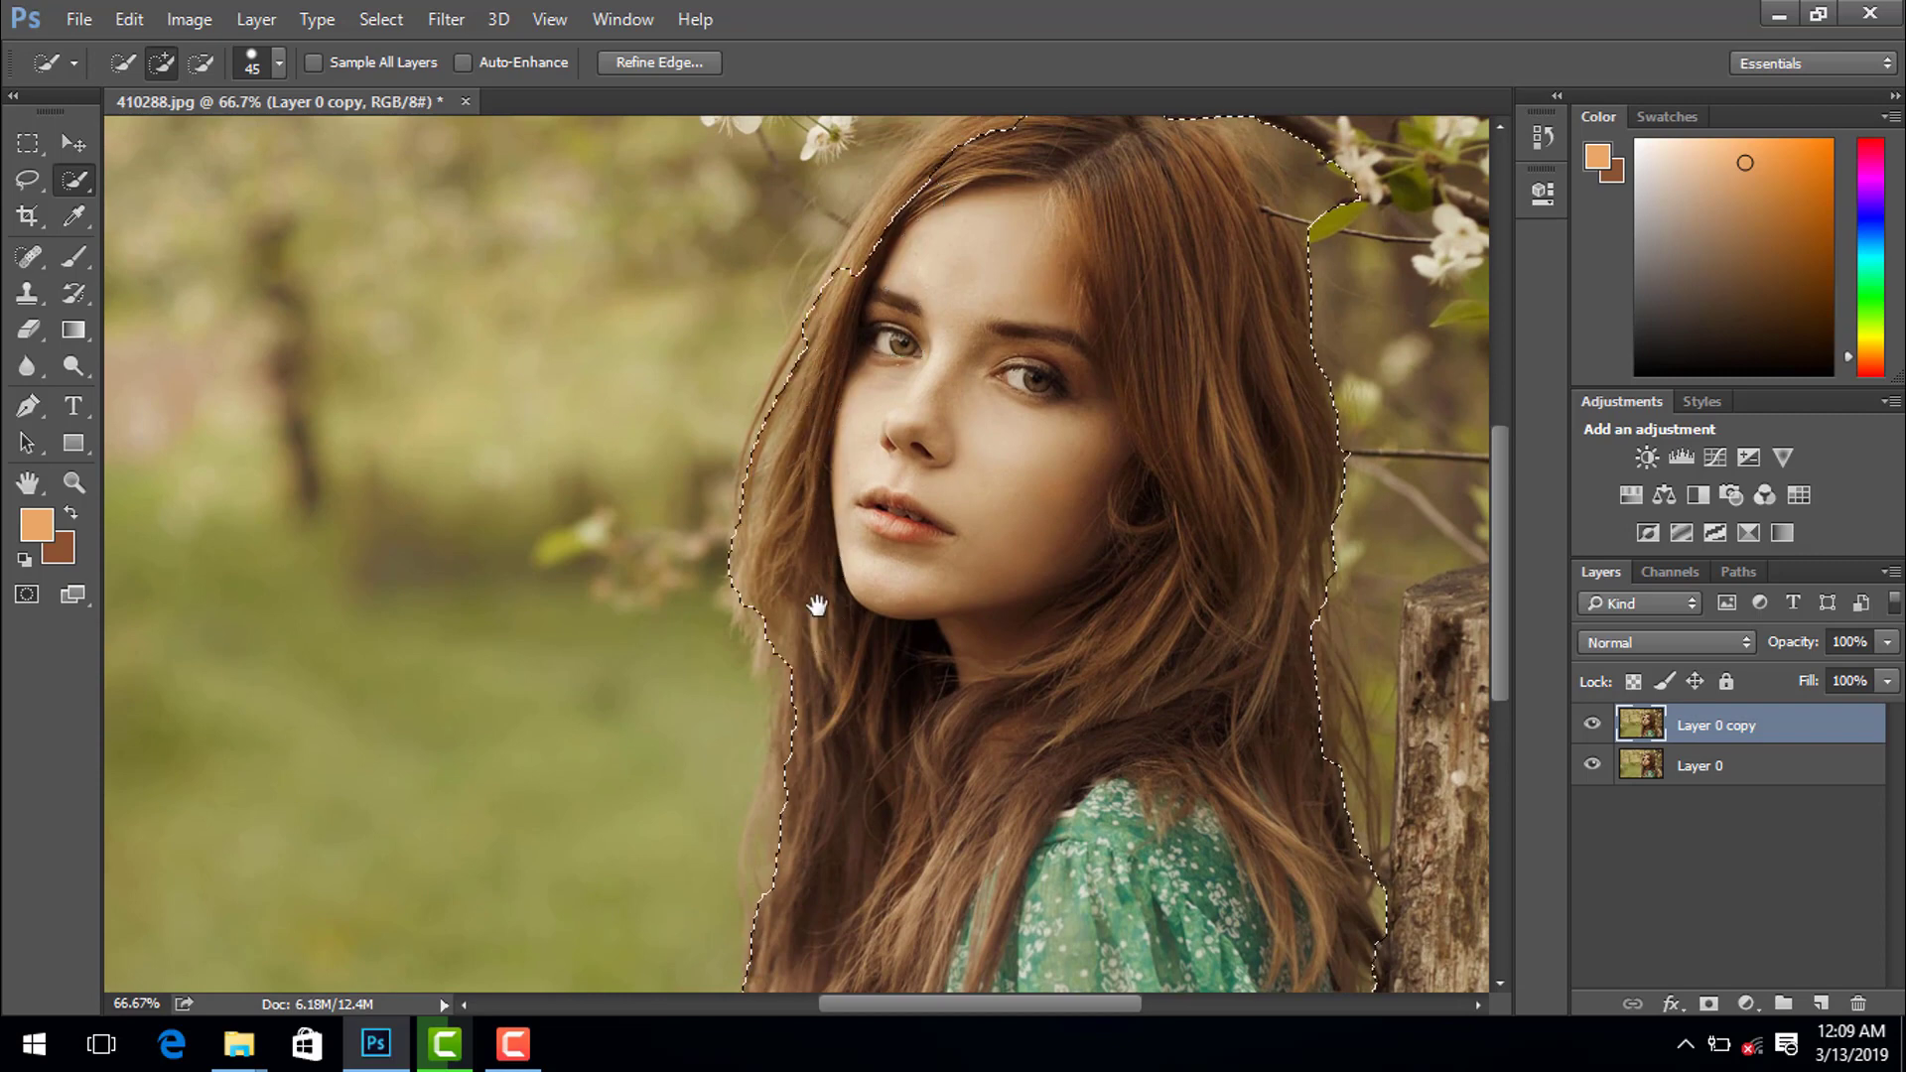
{"action": "left_click_drag", "start_coordinate": [958, 201], "coordinate": [958, 396]}
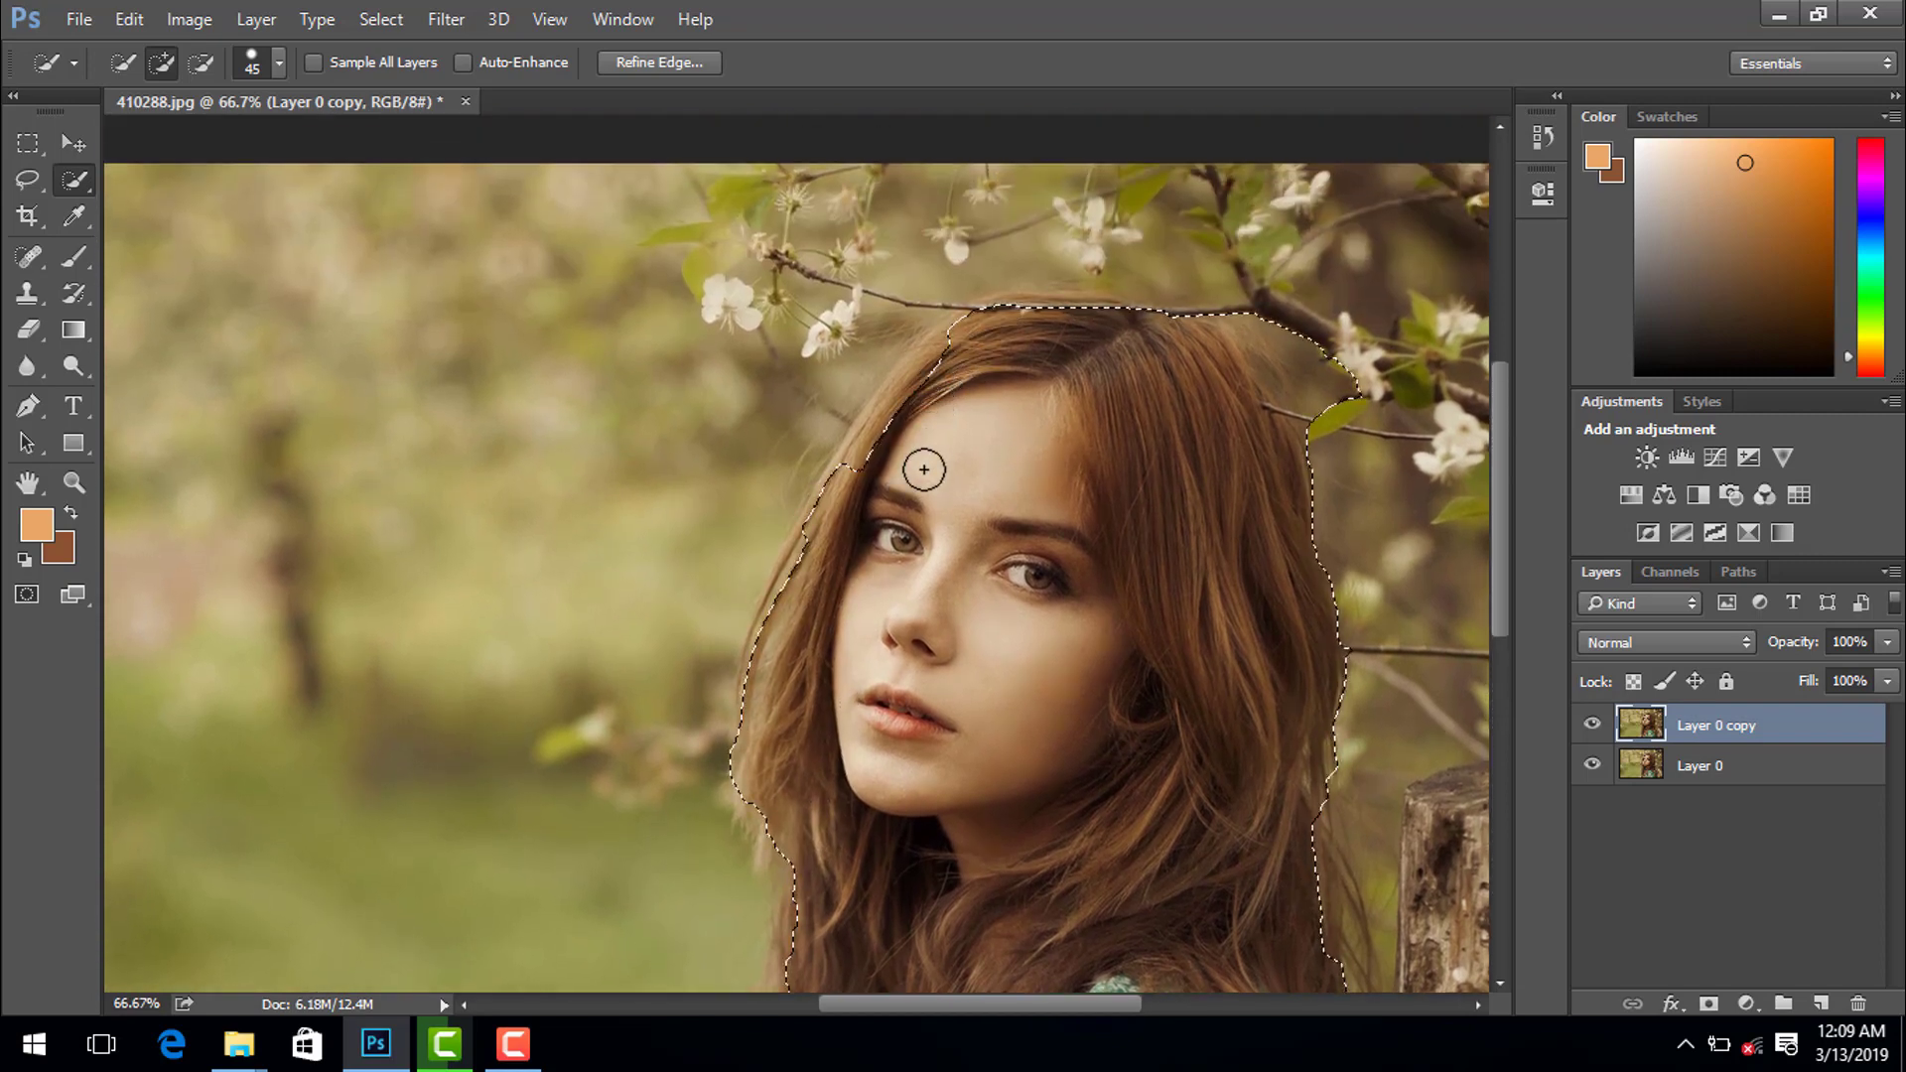
{"action": "left_click", "coordinate": [73, 482]}
- At 200% zoom, add the top hair-edge strands, undoing strokes that spill onto flowers or branch
{"action": "left_click_drag", "start_coordinate": [775, 611], "coordinate": [776, 723]}
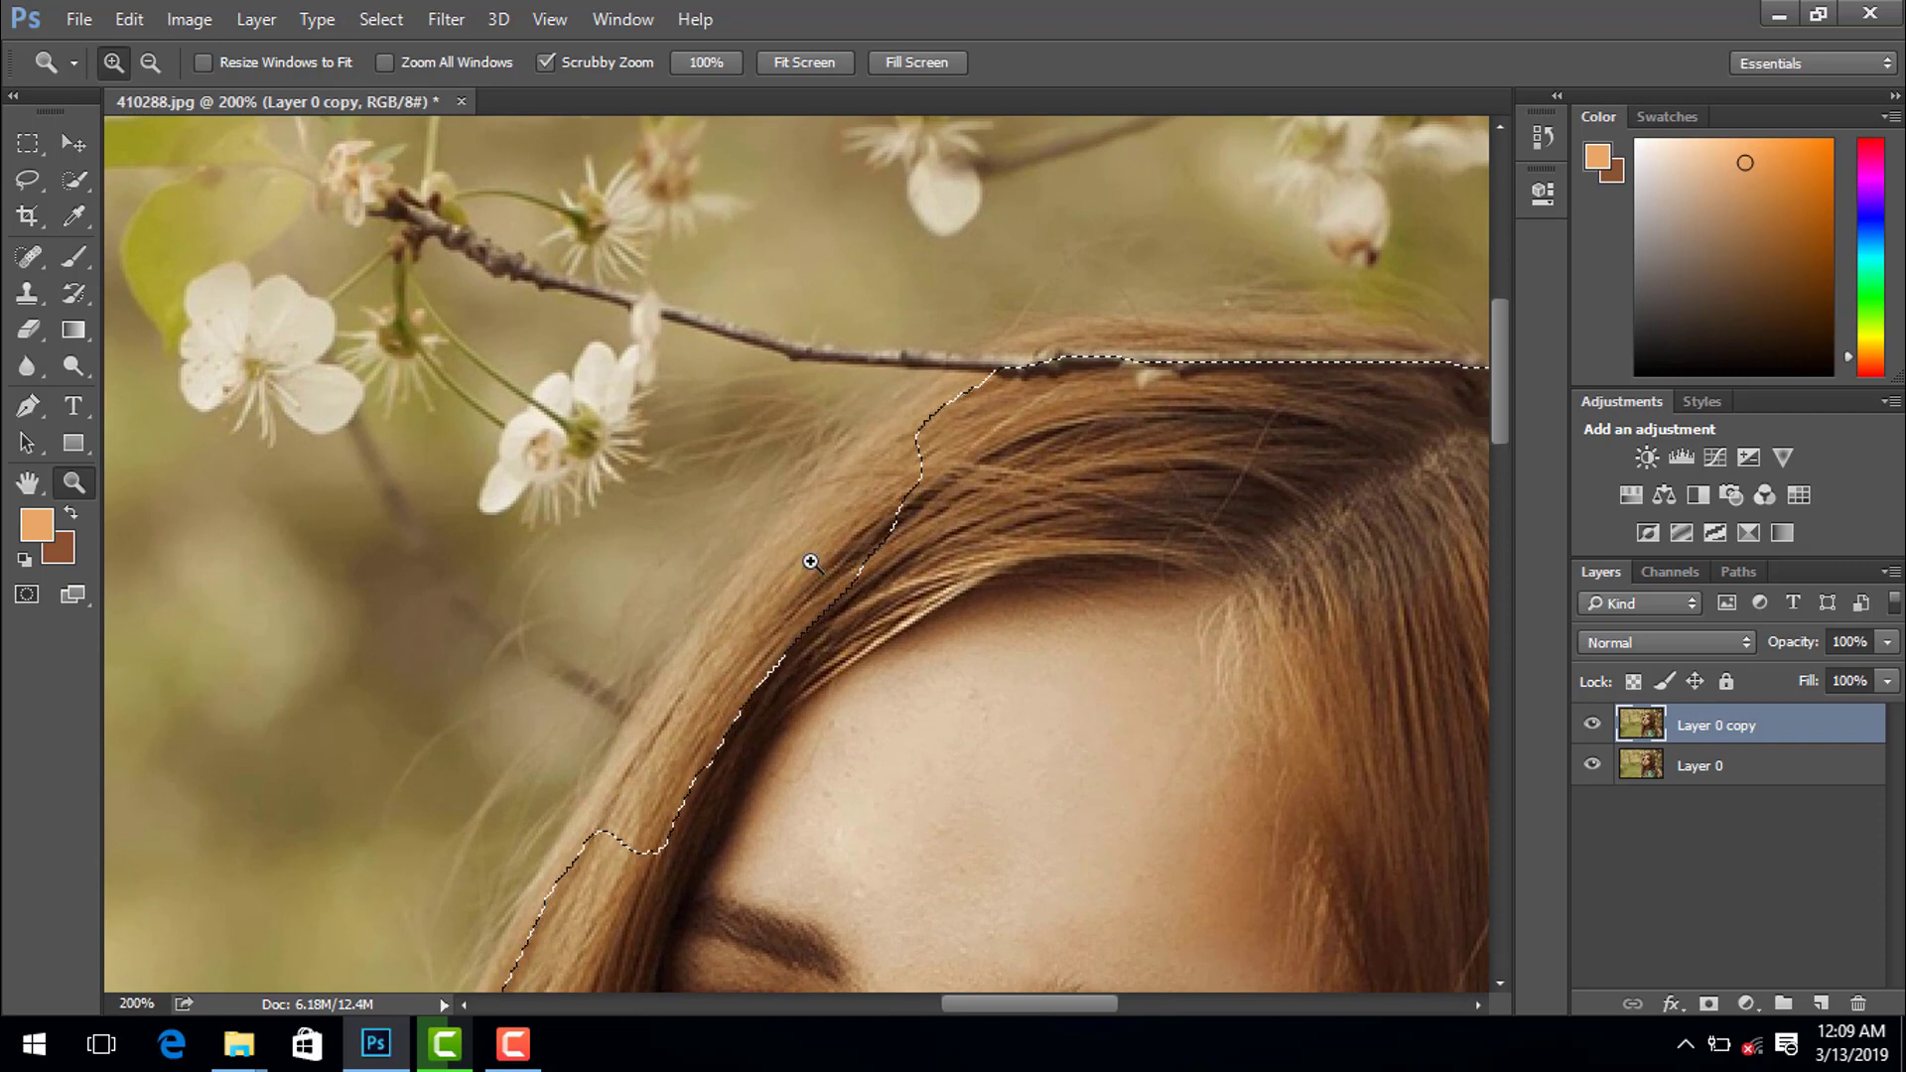
{"action": "key", "text": "w"}
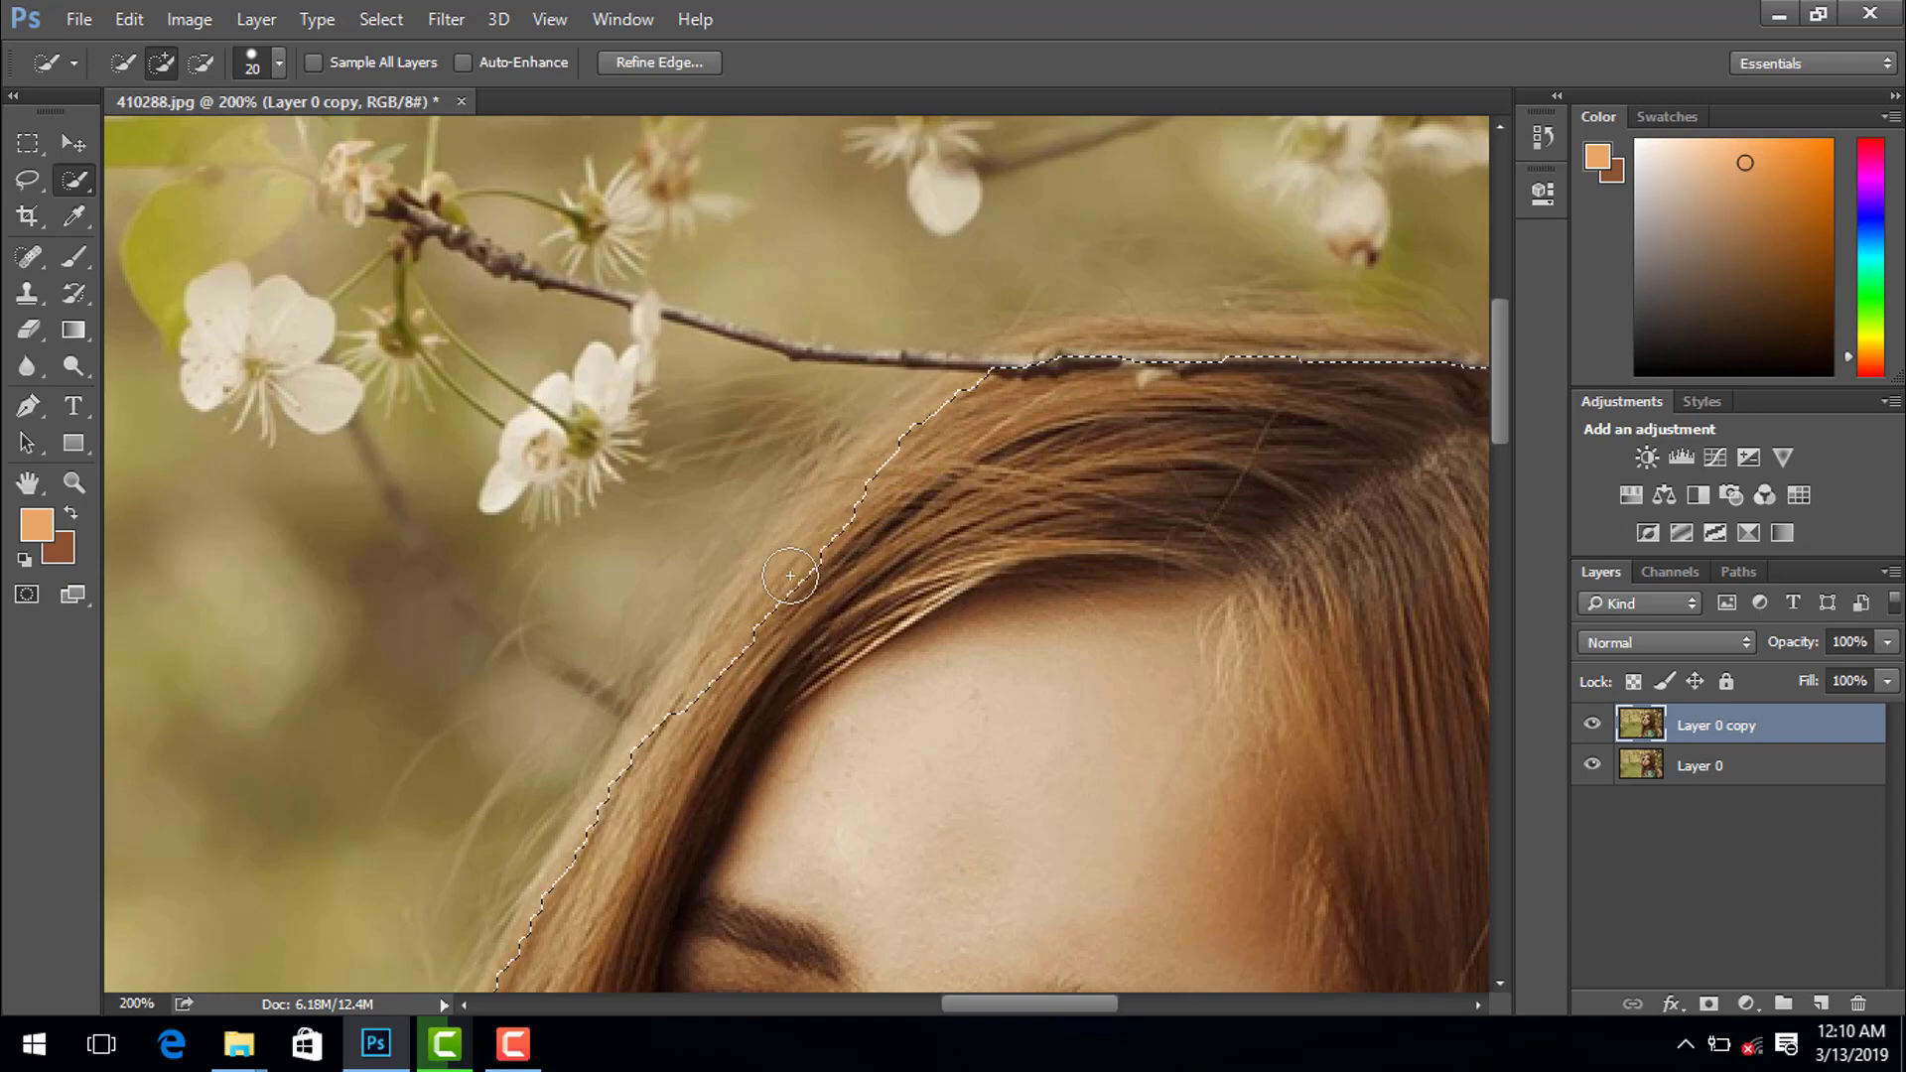
{"action": "left_click_drag", "start_coordinate": [681, 753], "coordinate": [935, 431]}
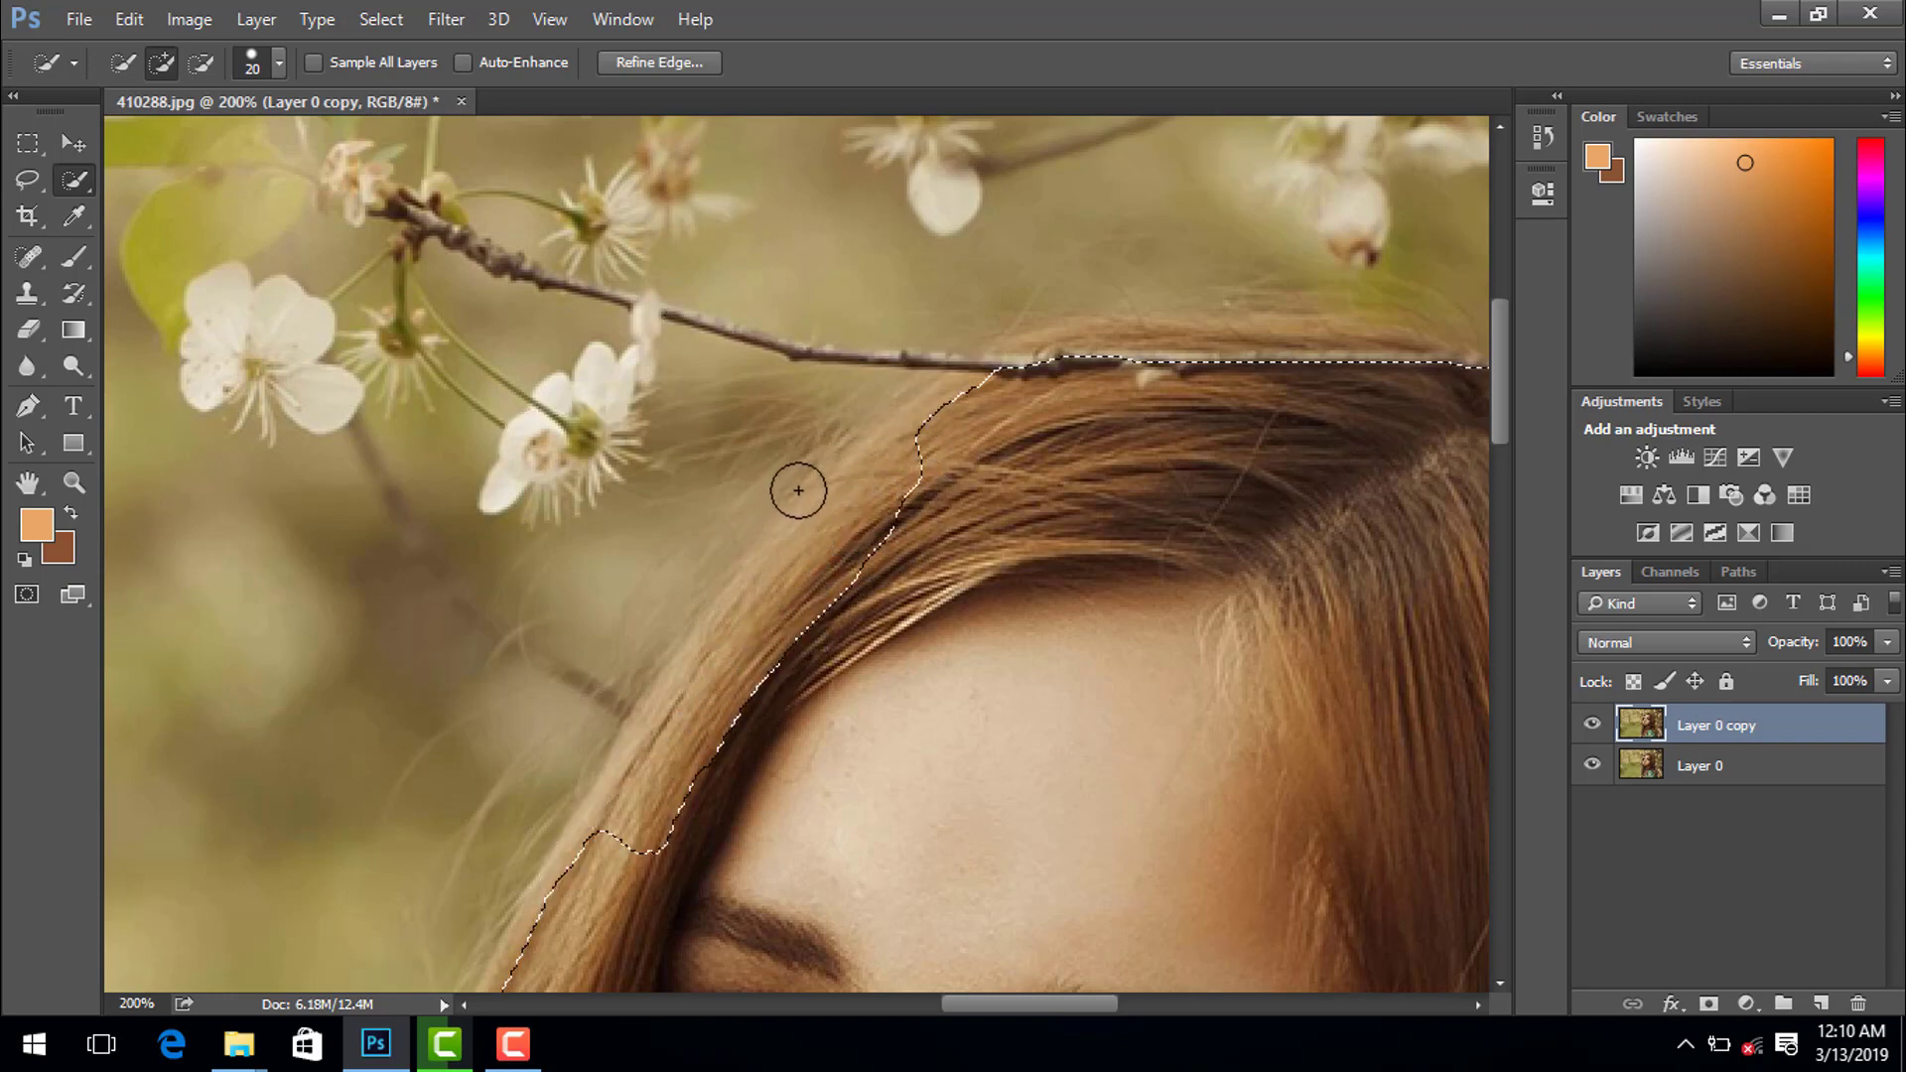
{"action": "left_click_drag", "start_coordinate": [891, 525], "coordinate": [872, 553]}
{"action": "left_click_drag", "start_coordinate": [904, 513], "coordinate": [875, 532]}
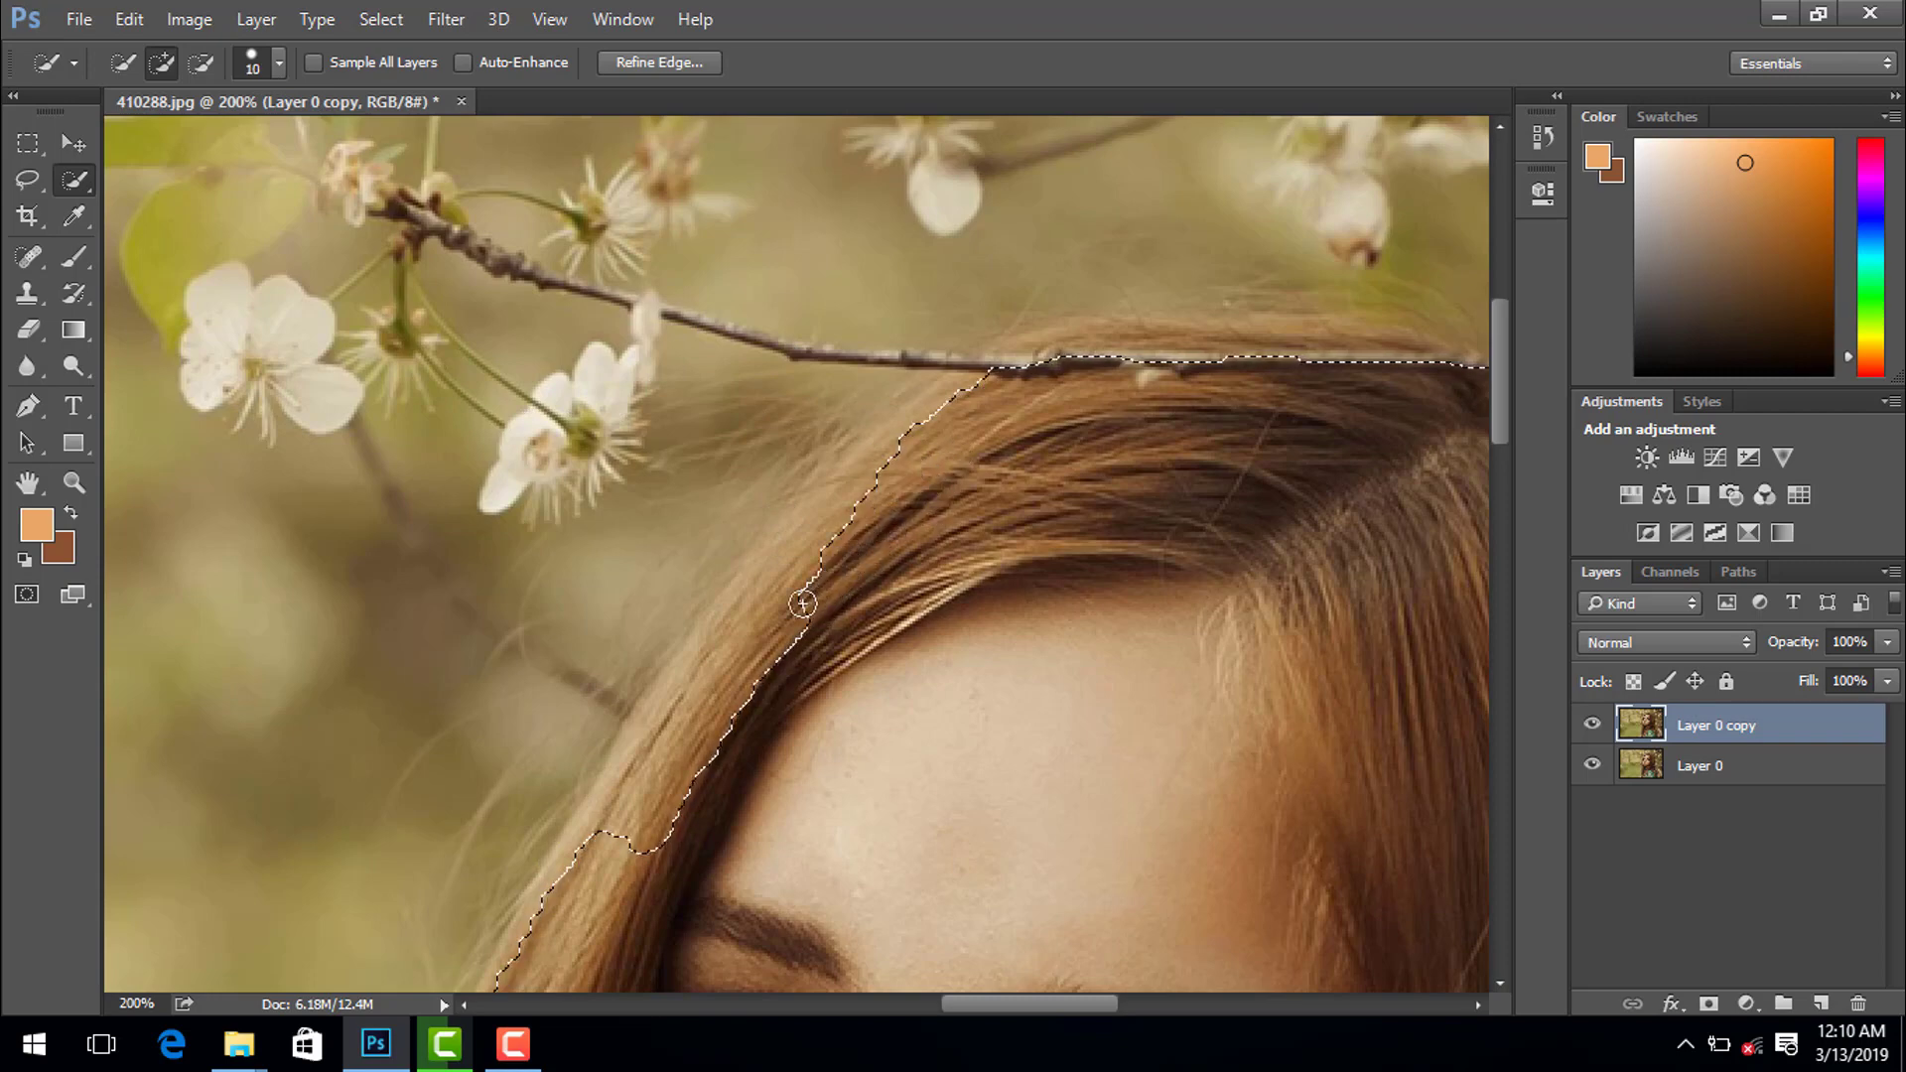
{"action": "left_click_drag", "start_coordinate": [802, 603], "coordinate": [899, 511]}
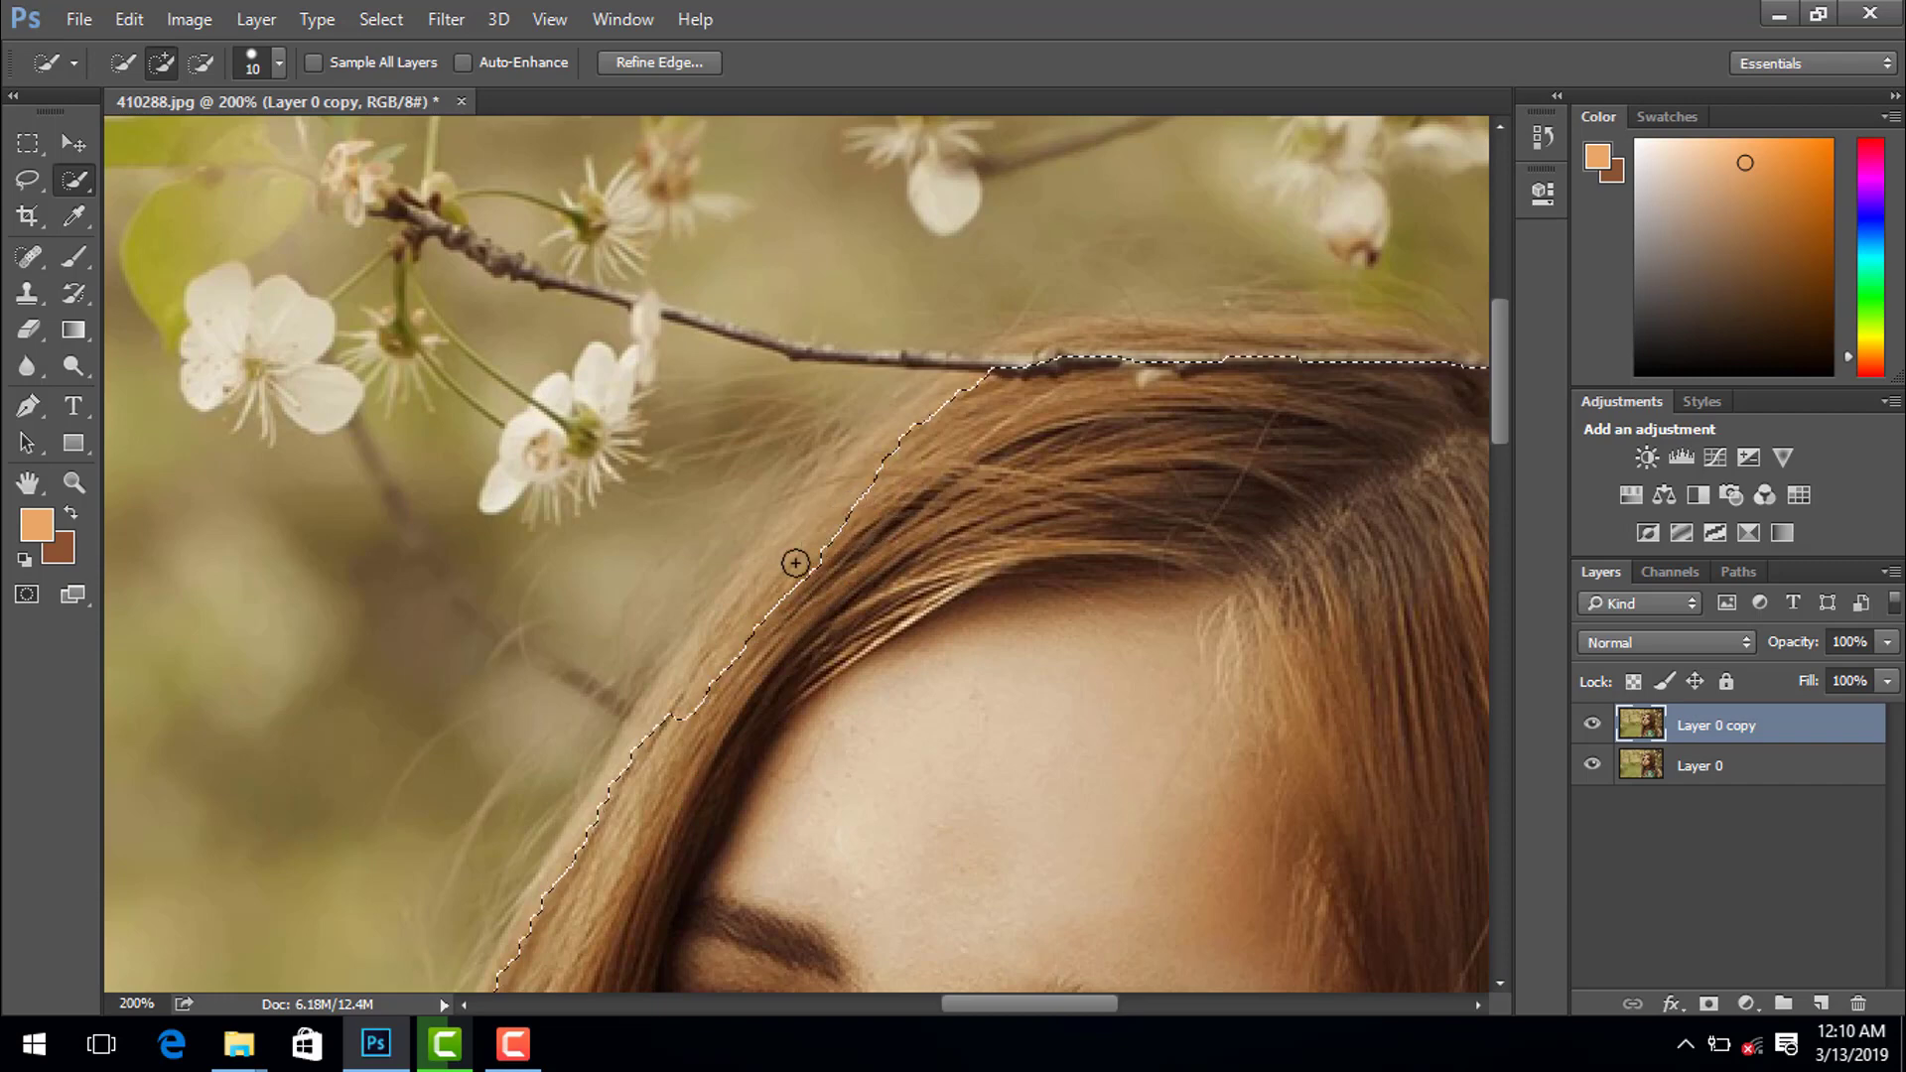
{"action": "left_click_drag", "start_coordinate": [795, 563], "coordinate": [760, 614]}
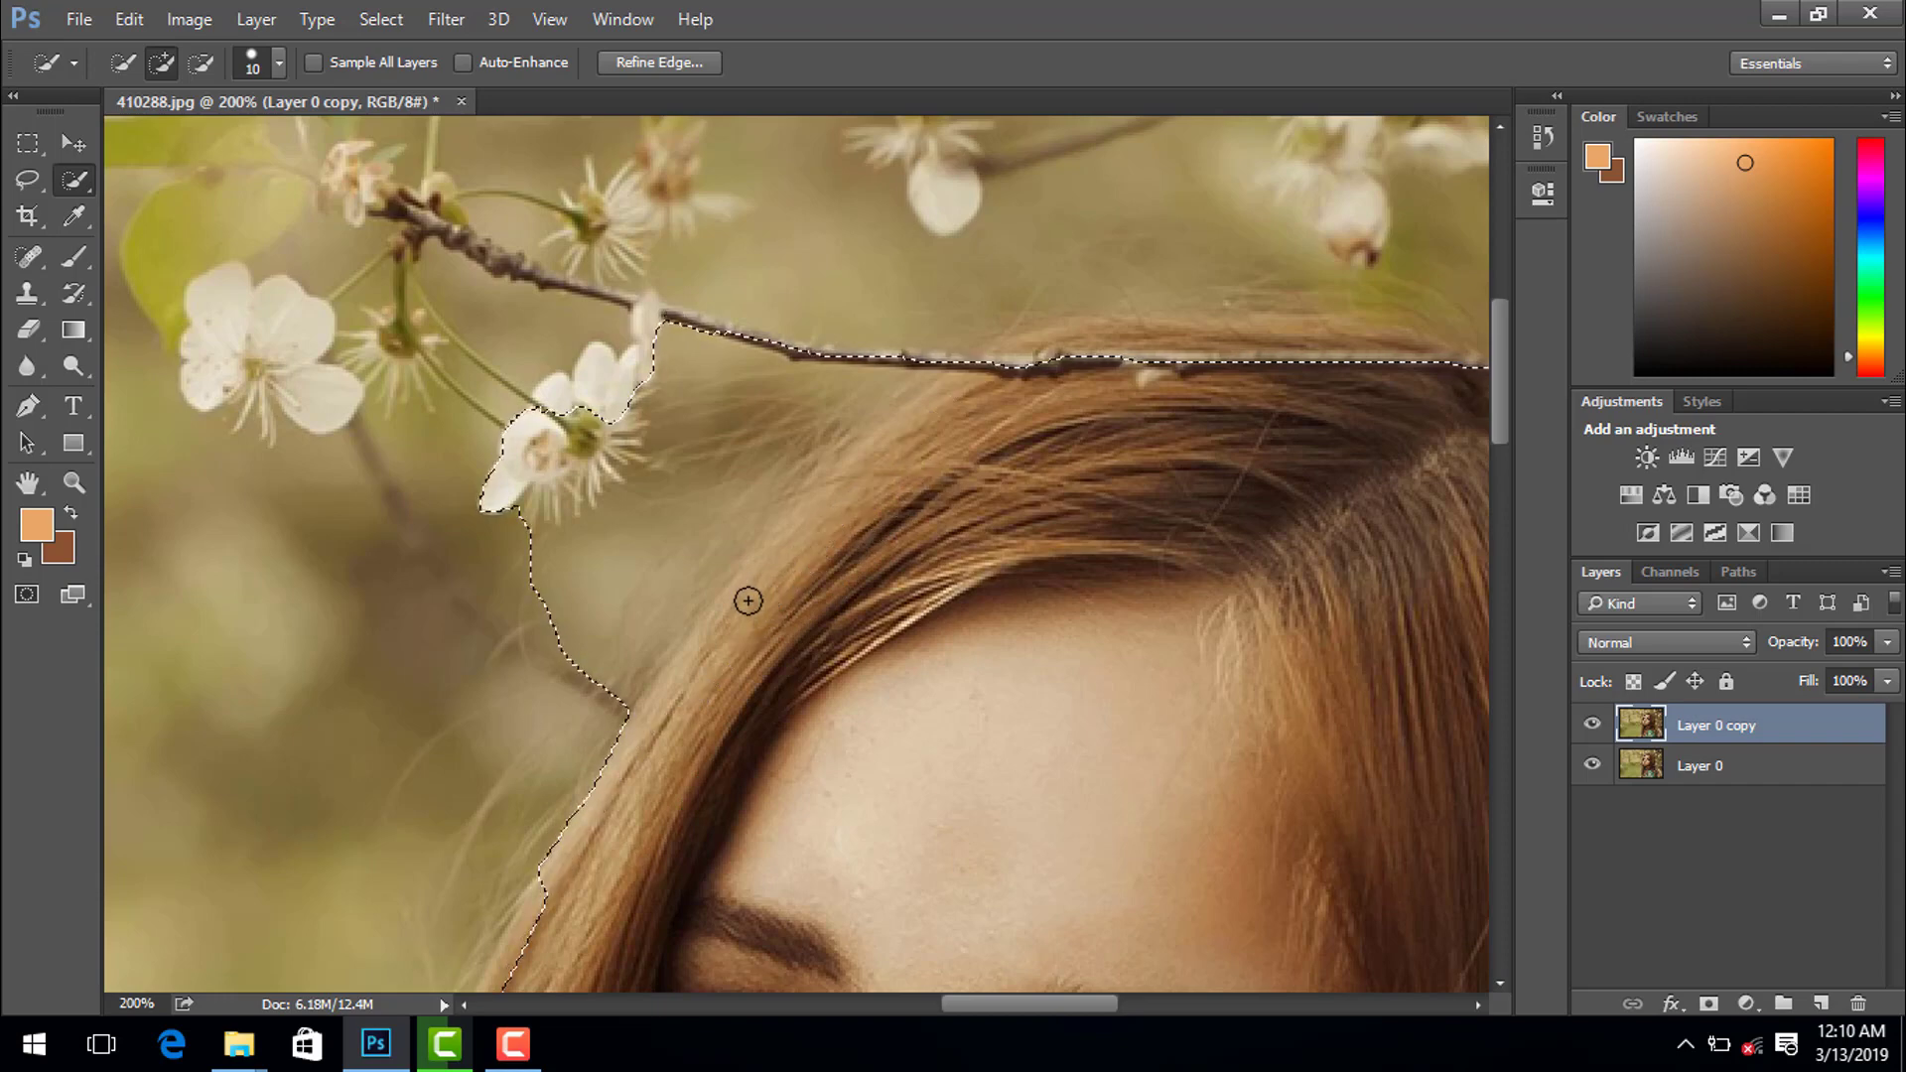
{"action": "key", "text": "ctrl+z"}
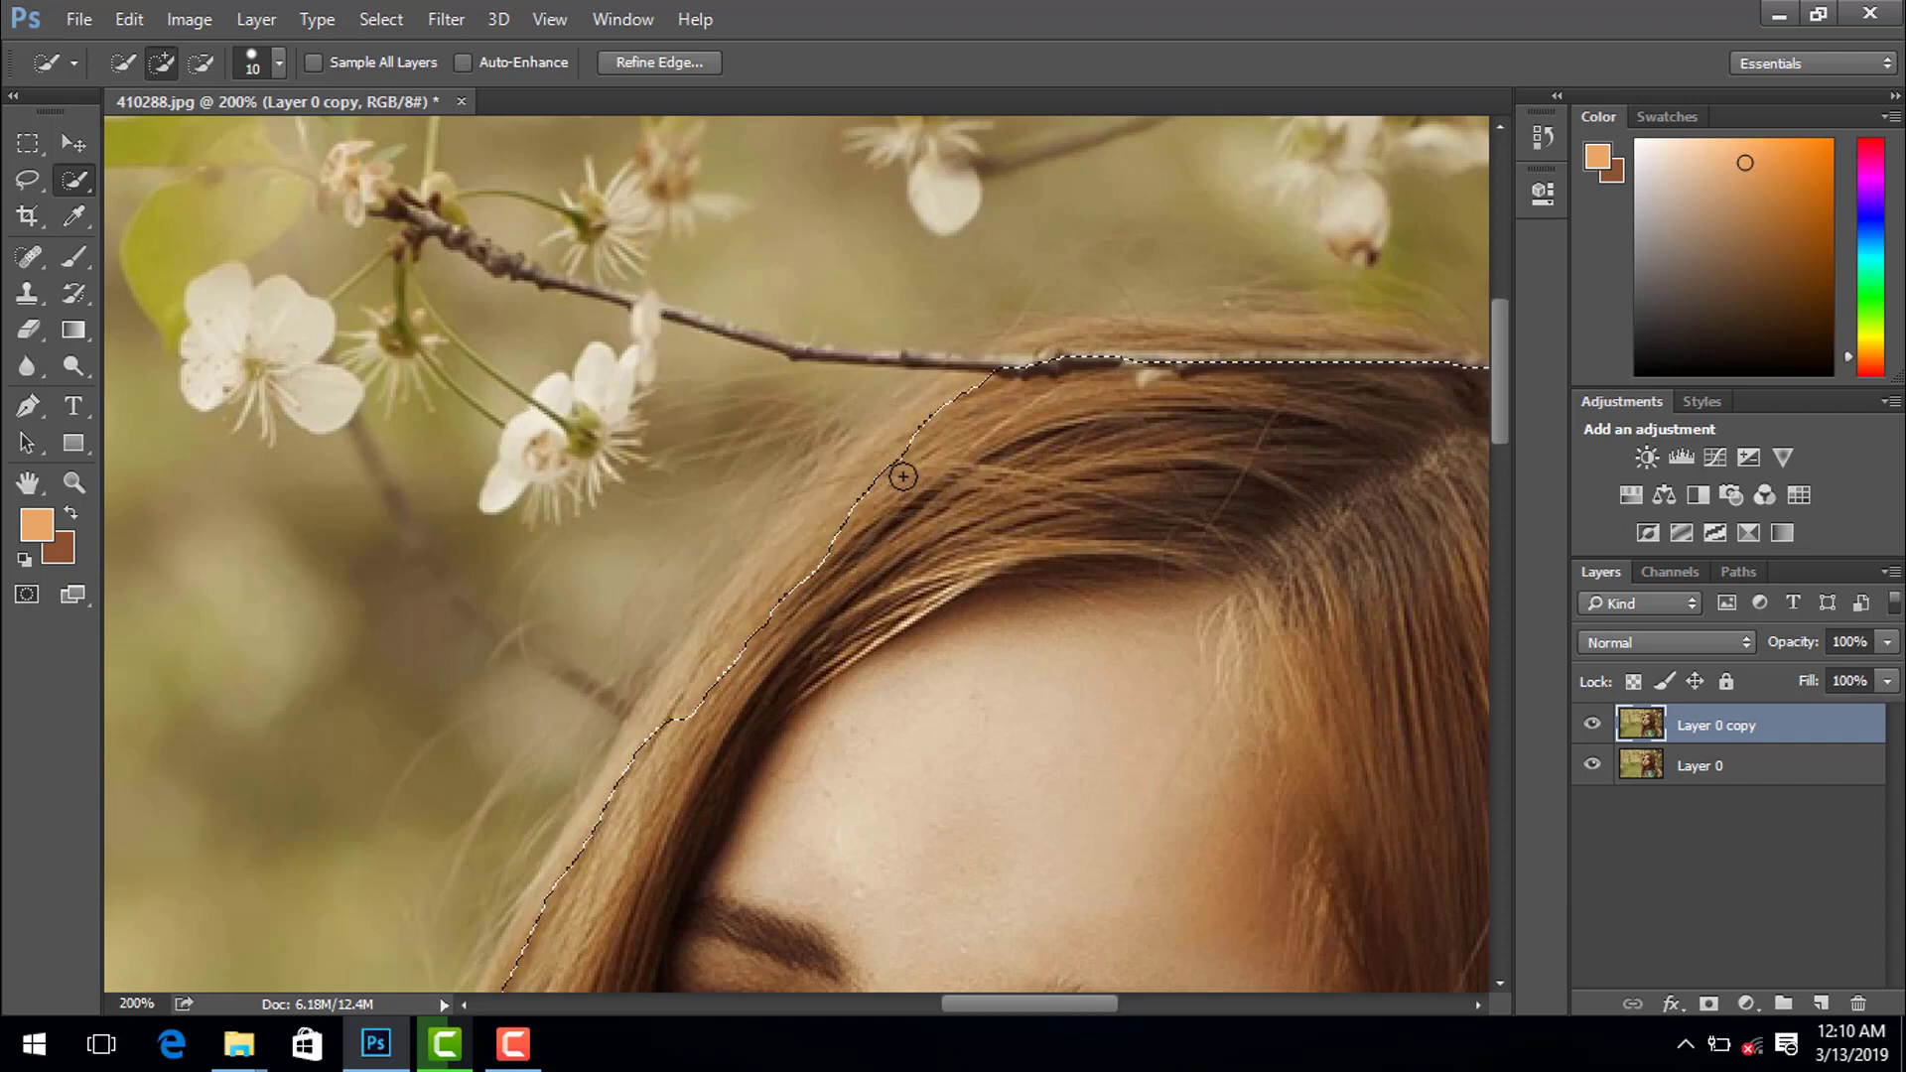
{"action": "left_click_drag", "start_coordinate": [852, 519], "coordinate": [865, 502]}
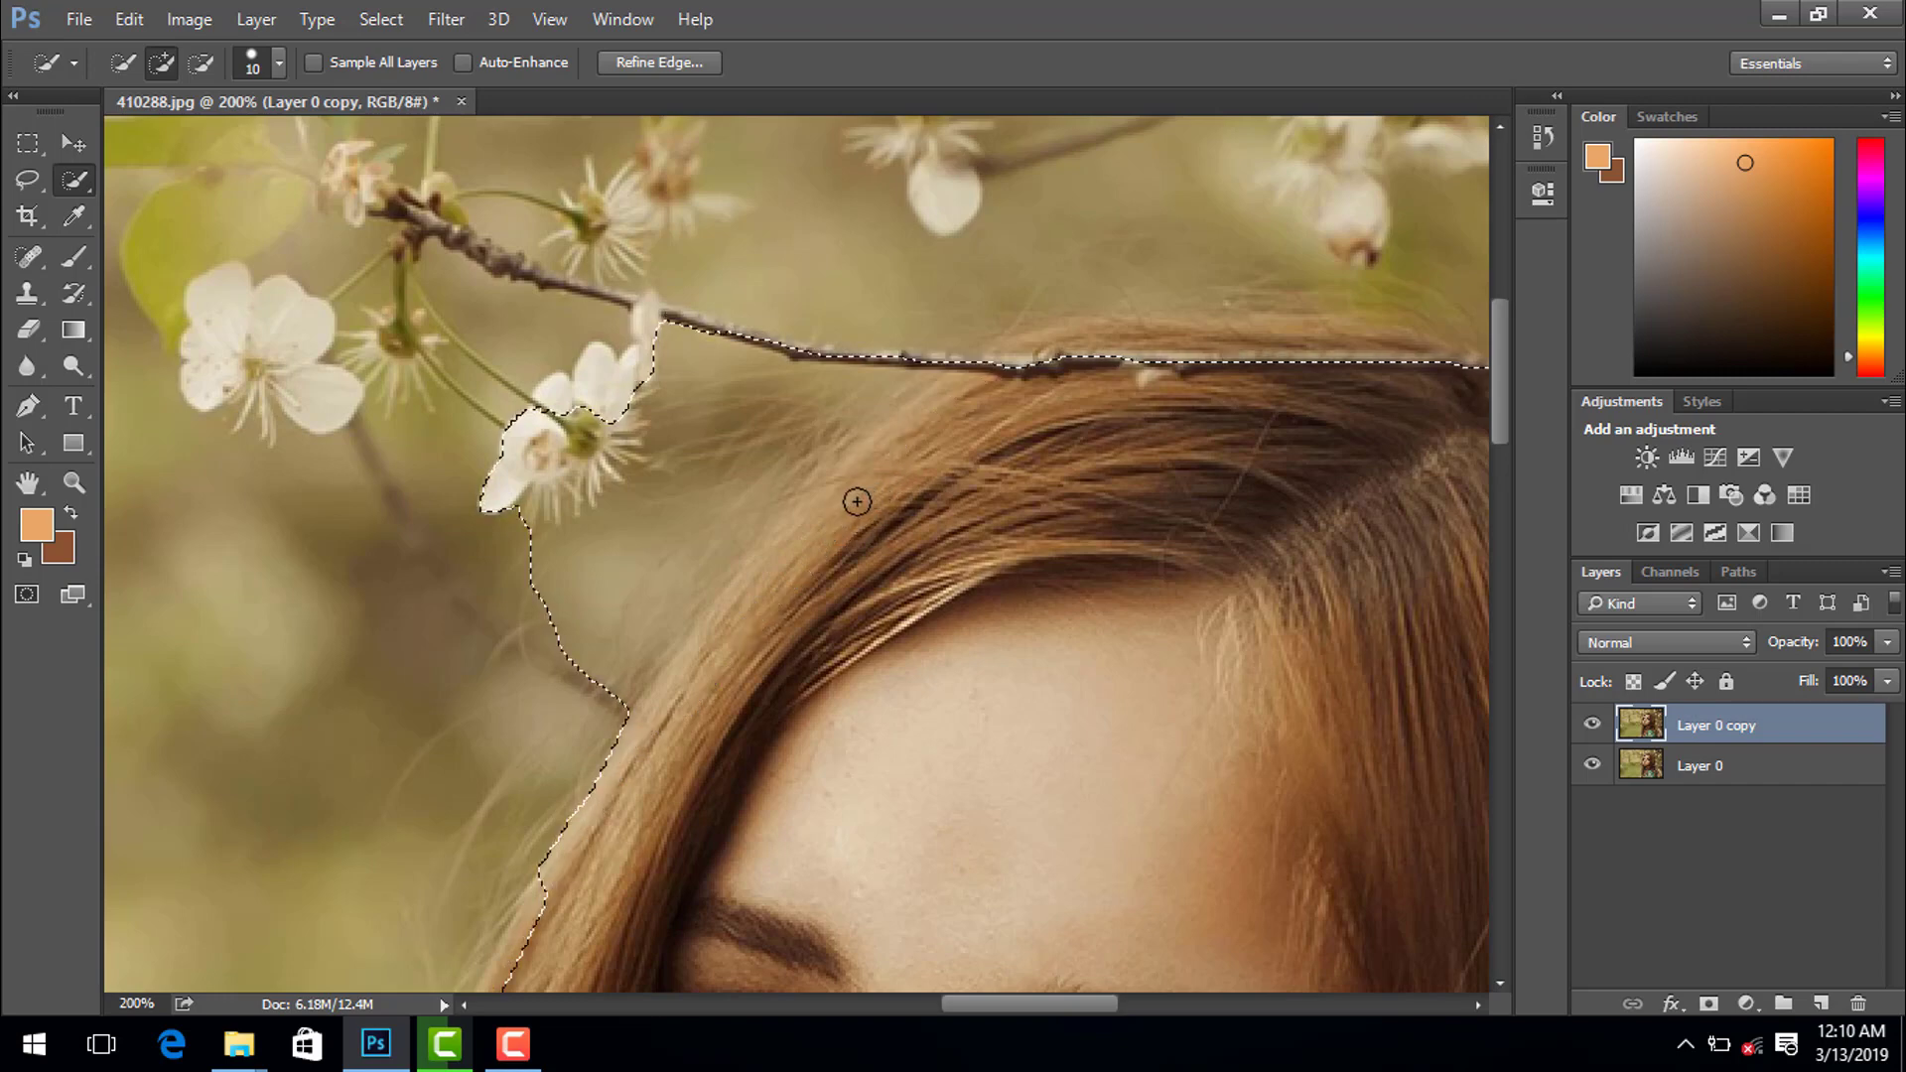
{"action": "key", "text": "ctrl+z"}
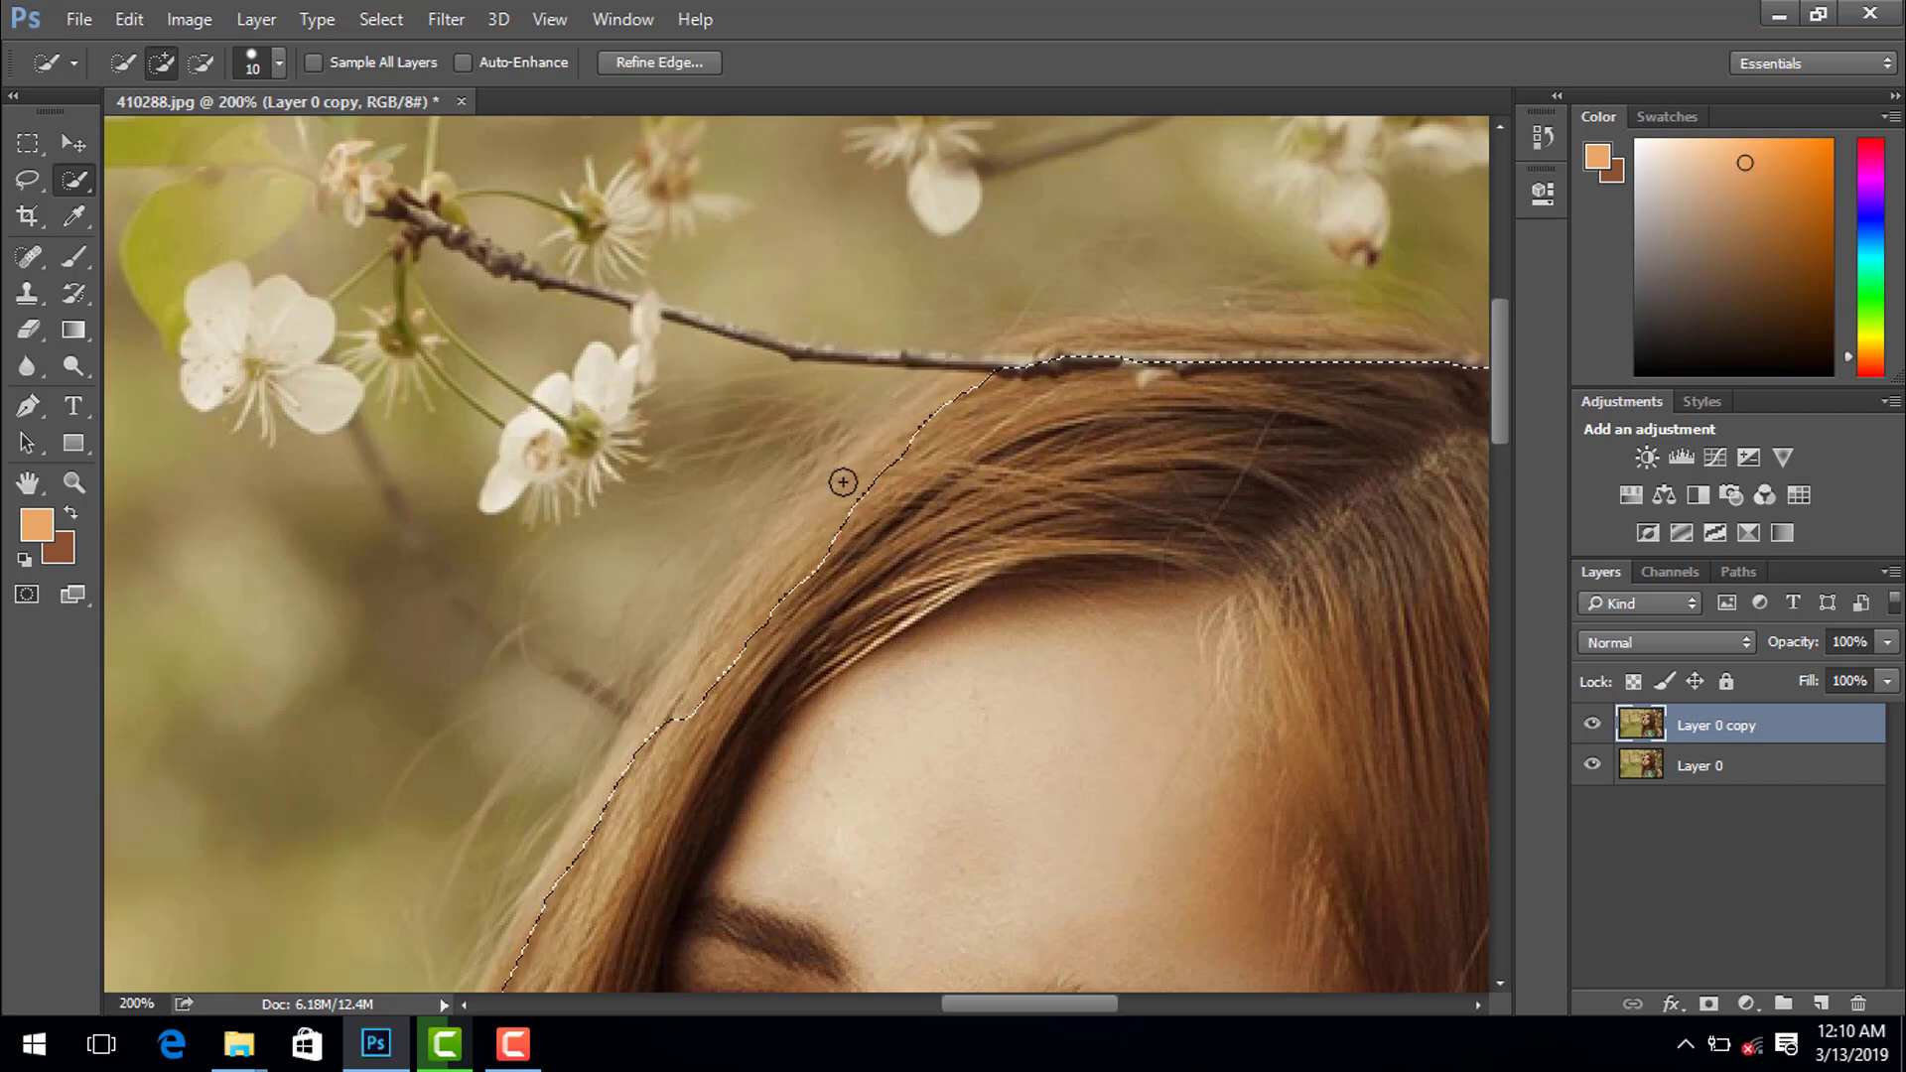
{"action": "left_click_drag", "start_coordinate": [813, 520], "coordinate": [801, 544]}
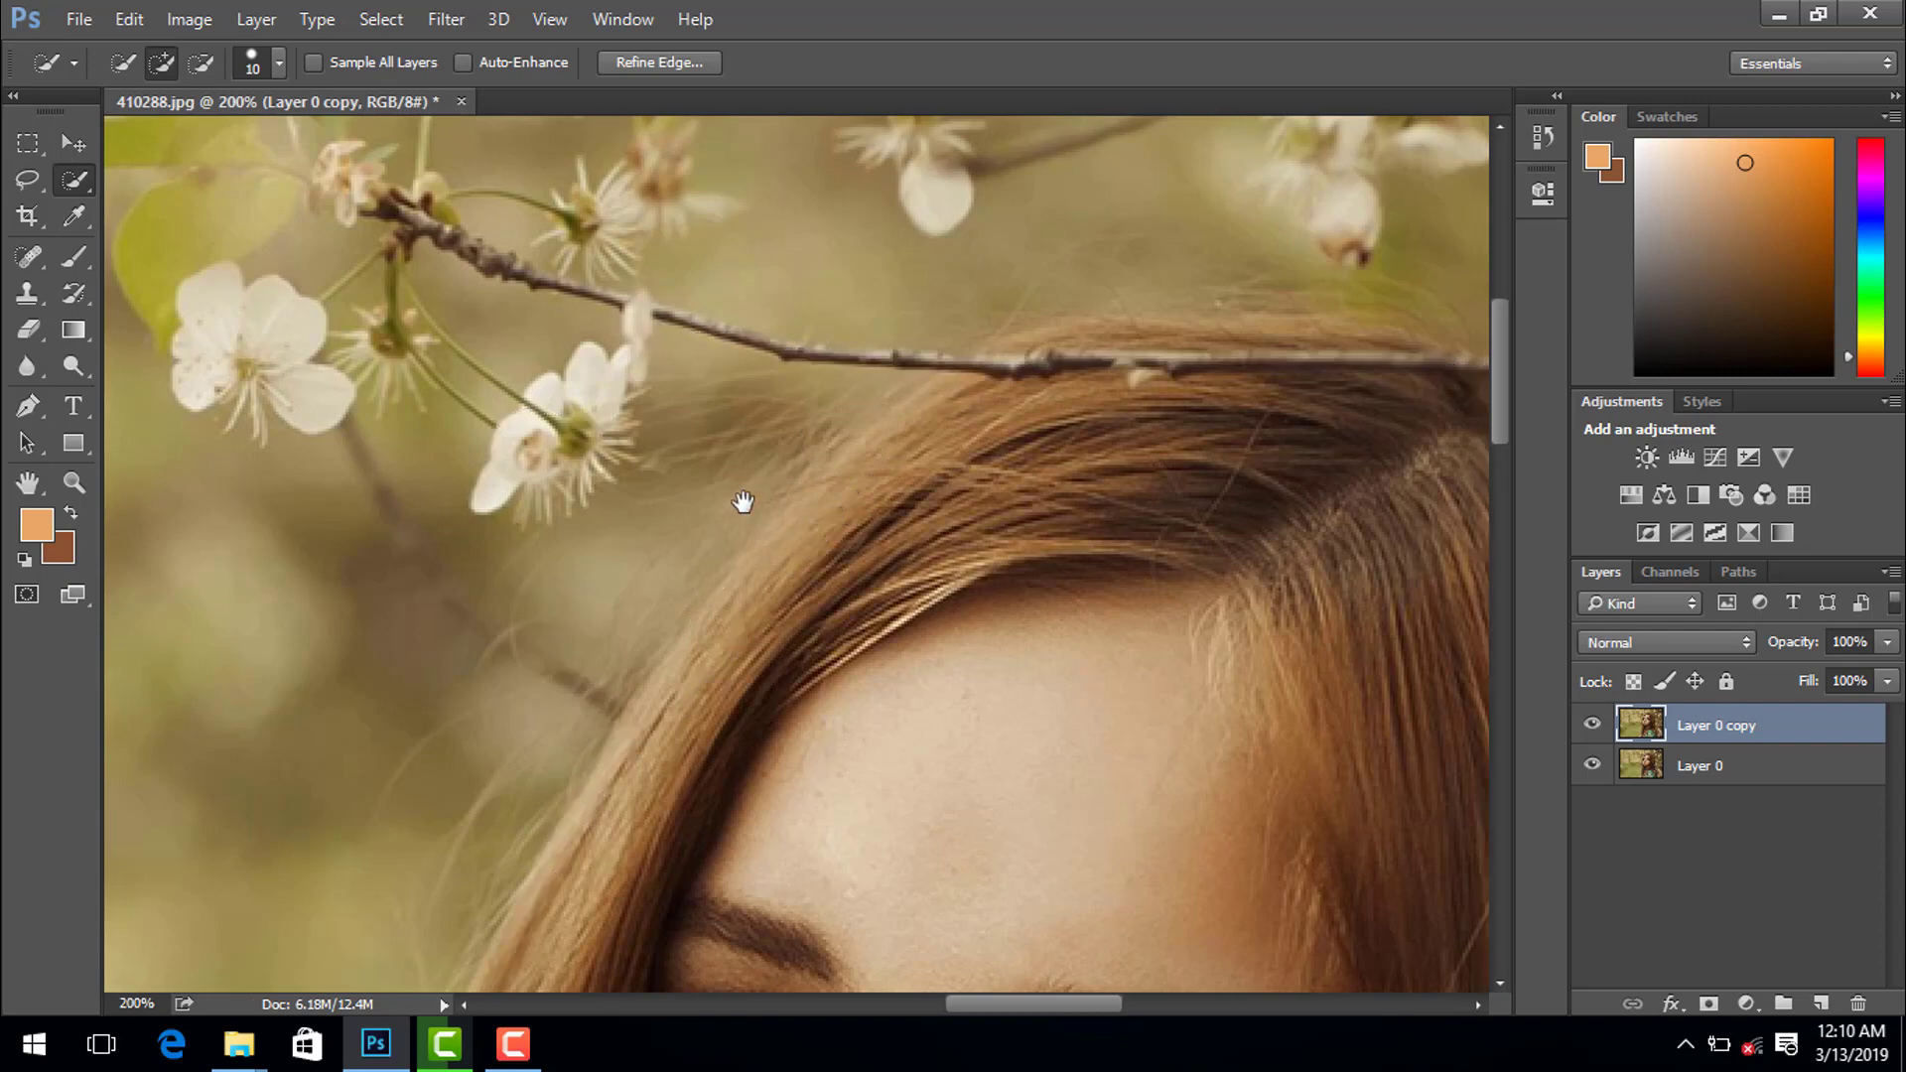
- Alt-subtract the background beside the hair on the right from the selection
{"action": "scroll", "coordinate": [804, 502], "scroll_direction": "right", "scroll_amount": 3}
{"action": "scroll", "coordinate": [886, 521], "scroll_direction": "right", "scroll_amount": 1}
{"action": "scroll", "coordinate": [638, 540], "scroll_direction": "right", "scroll_amount": 3}
{"action": "scroll", "coordinate": [775, 528], "scroll_direction": "right", "scroll_amount": 2}
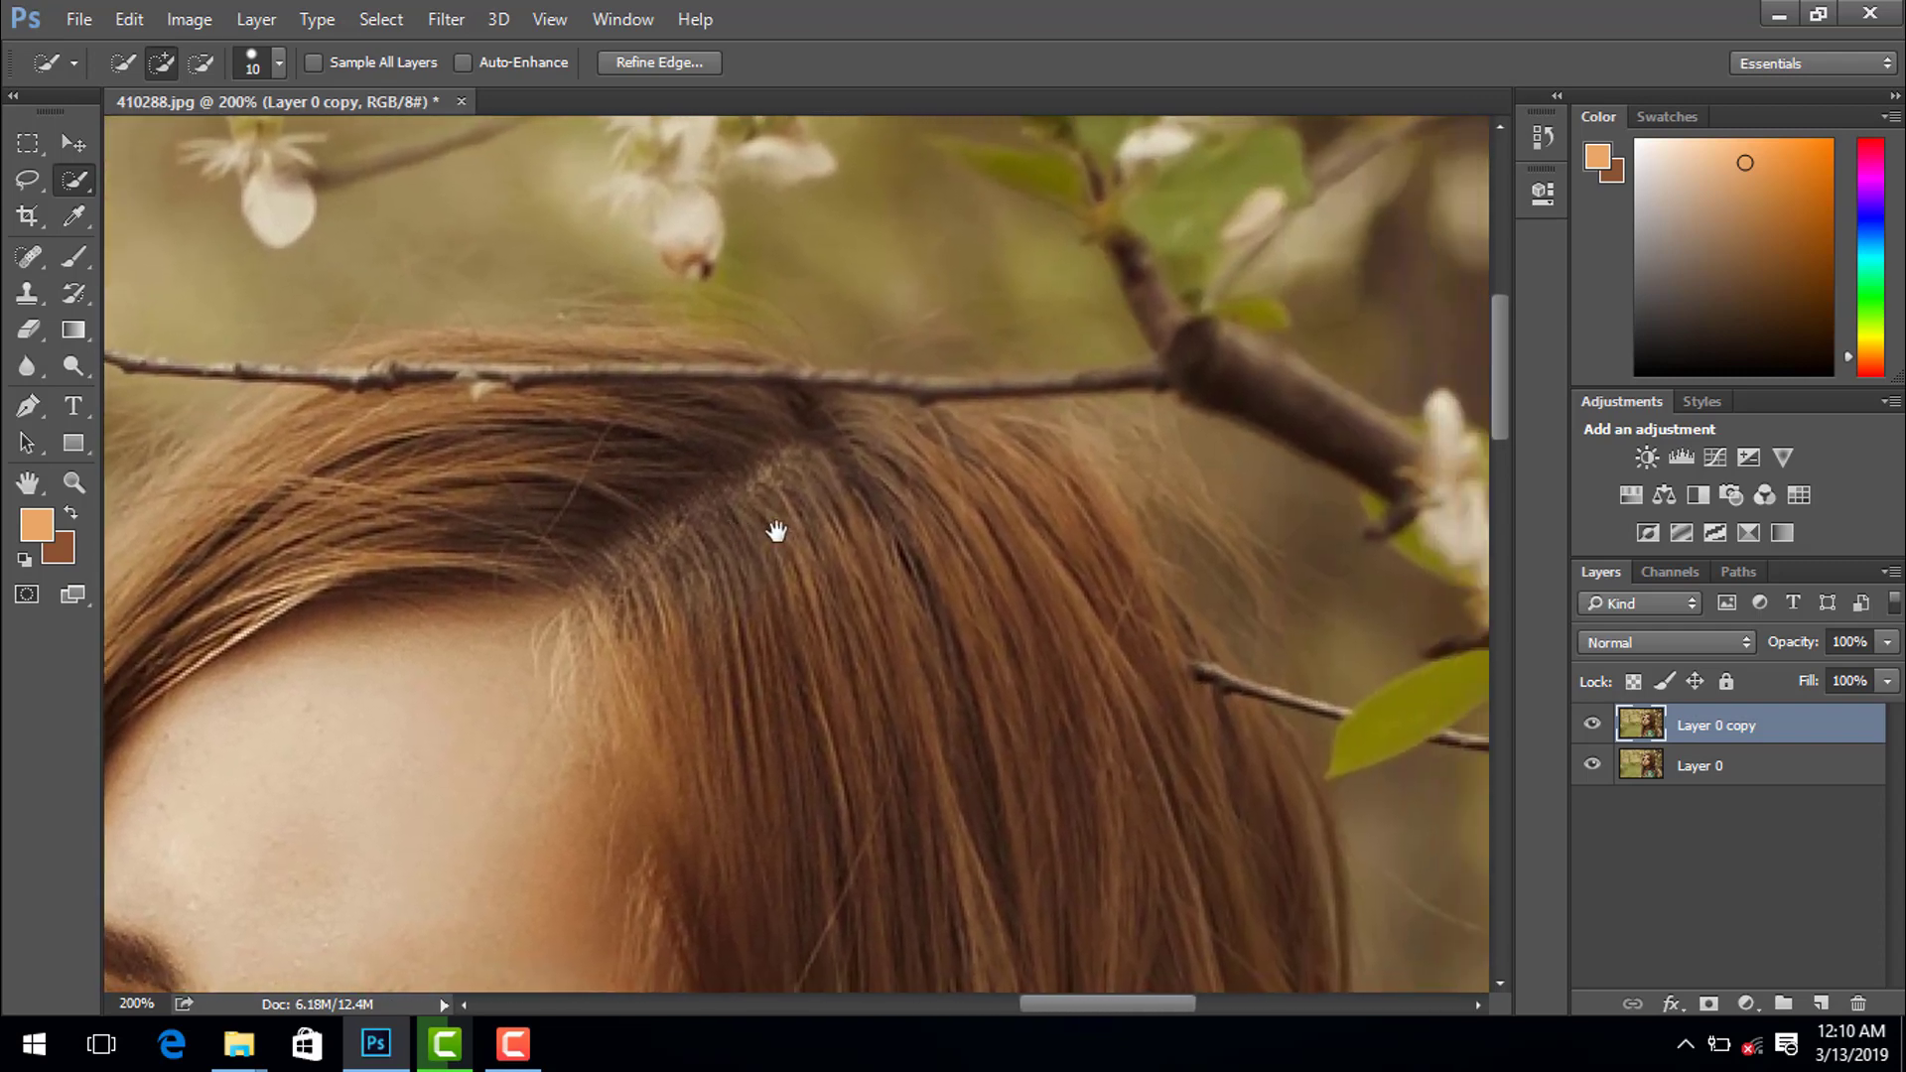
{"action": "scroll", "coordinate": [773, 486], "scroll_direction": "right", "scroll_amount": 1}
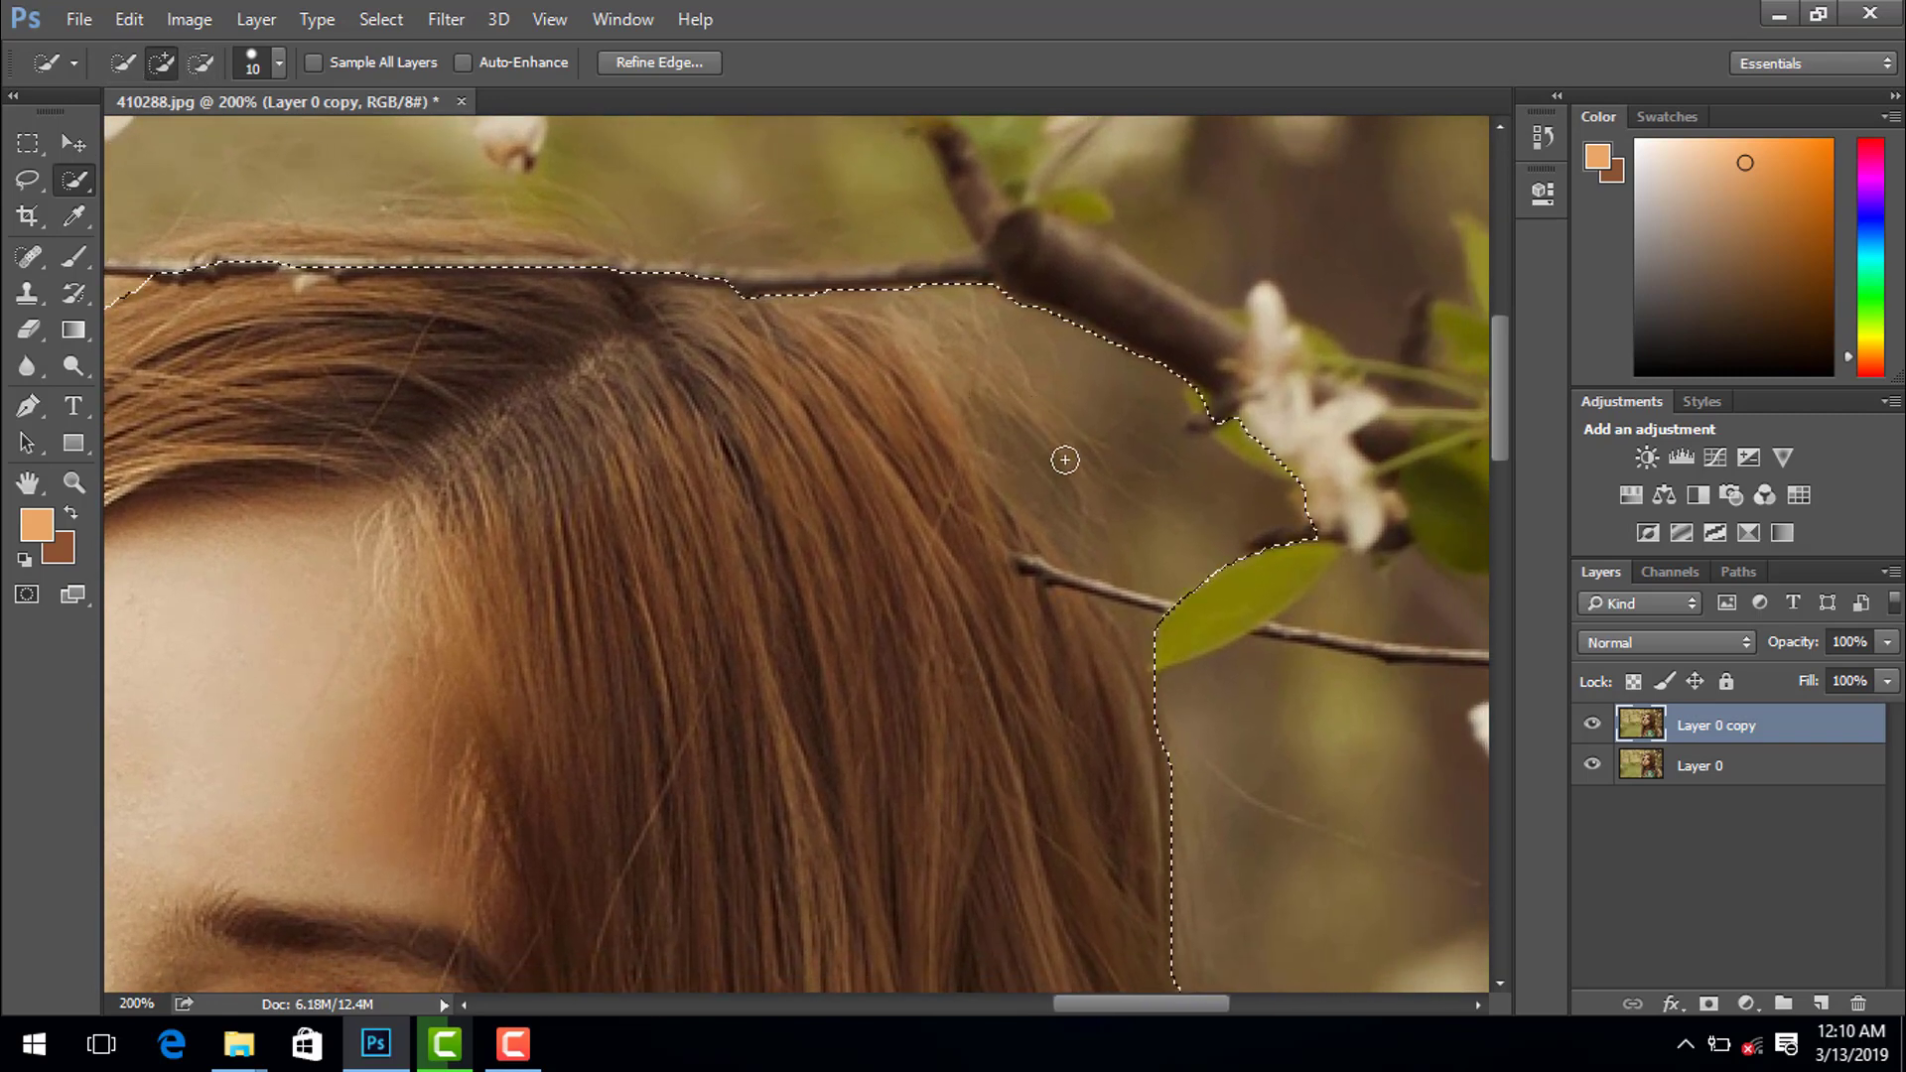
{"action": "key", "text": "alt"}
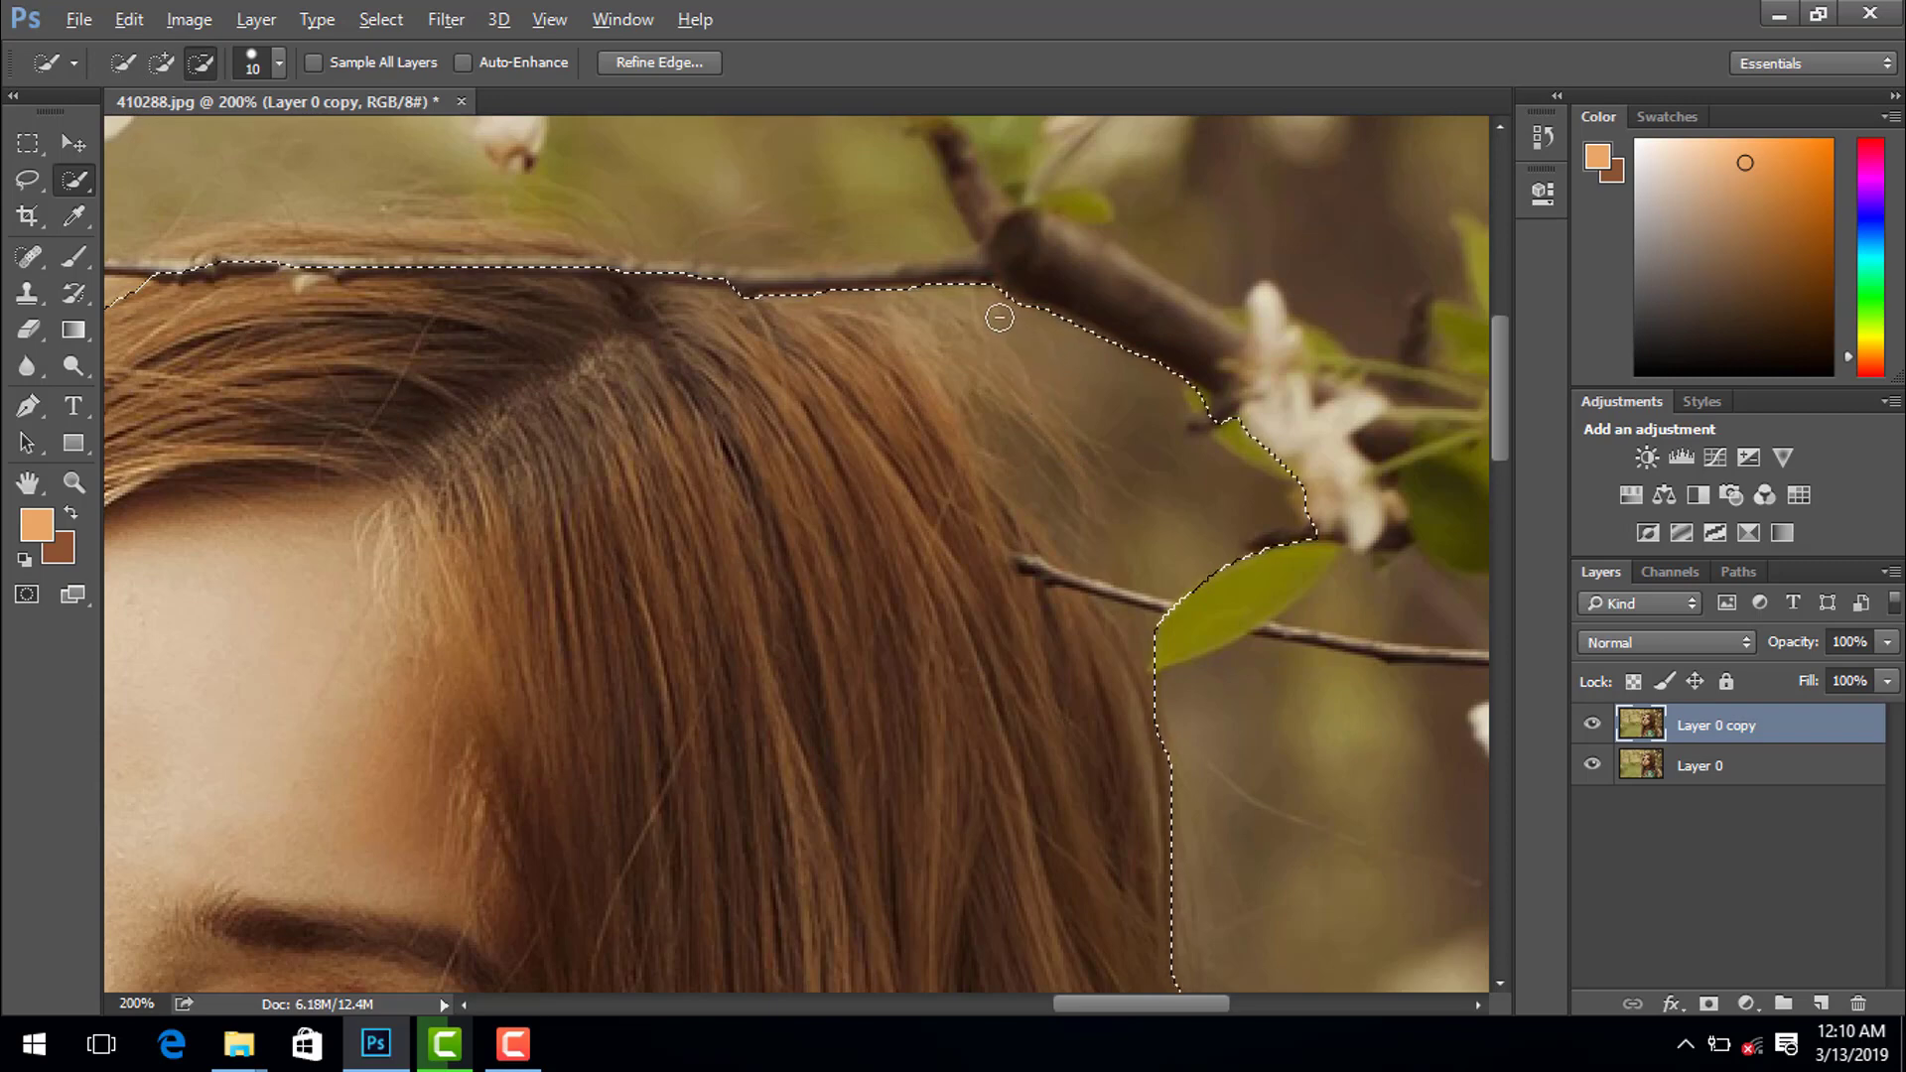
{"action": "mouse_move", "coordinate": [1051, 390]}
{"action": "left_mouse_down"}
{"action": "mouse_move", "coordinate": [1089, 430]}
{"action": "mouse_move", "coordinate": [1160, 698]}
{"action": "left_mouse_up"}
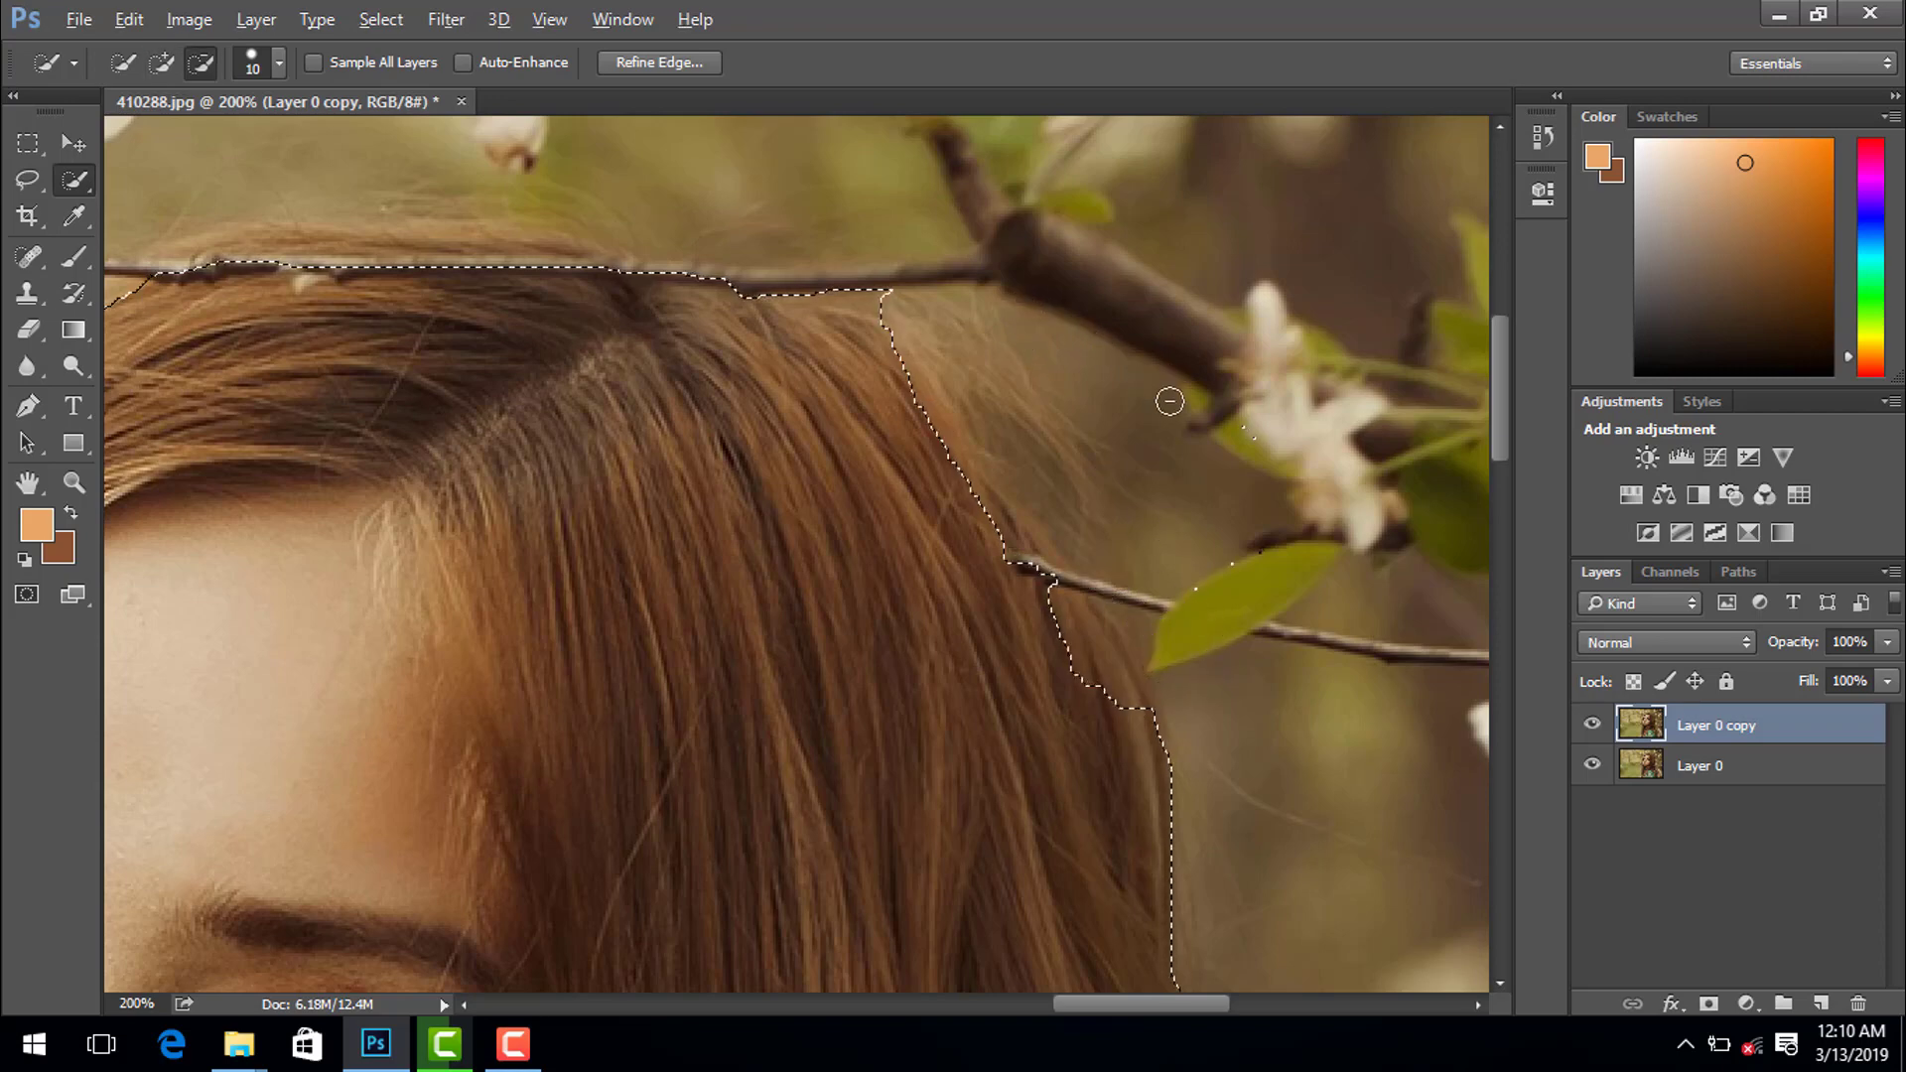
{"action": "left_click_drag", "start_coordinate": [1148, 672], "coordinate": [1055, 314]}
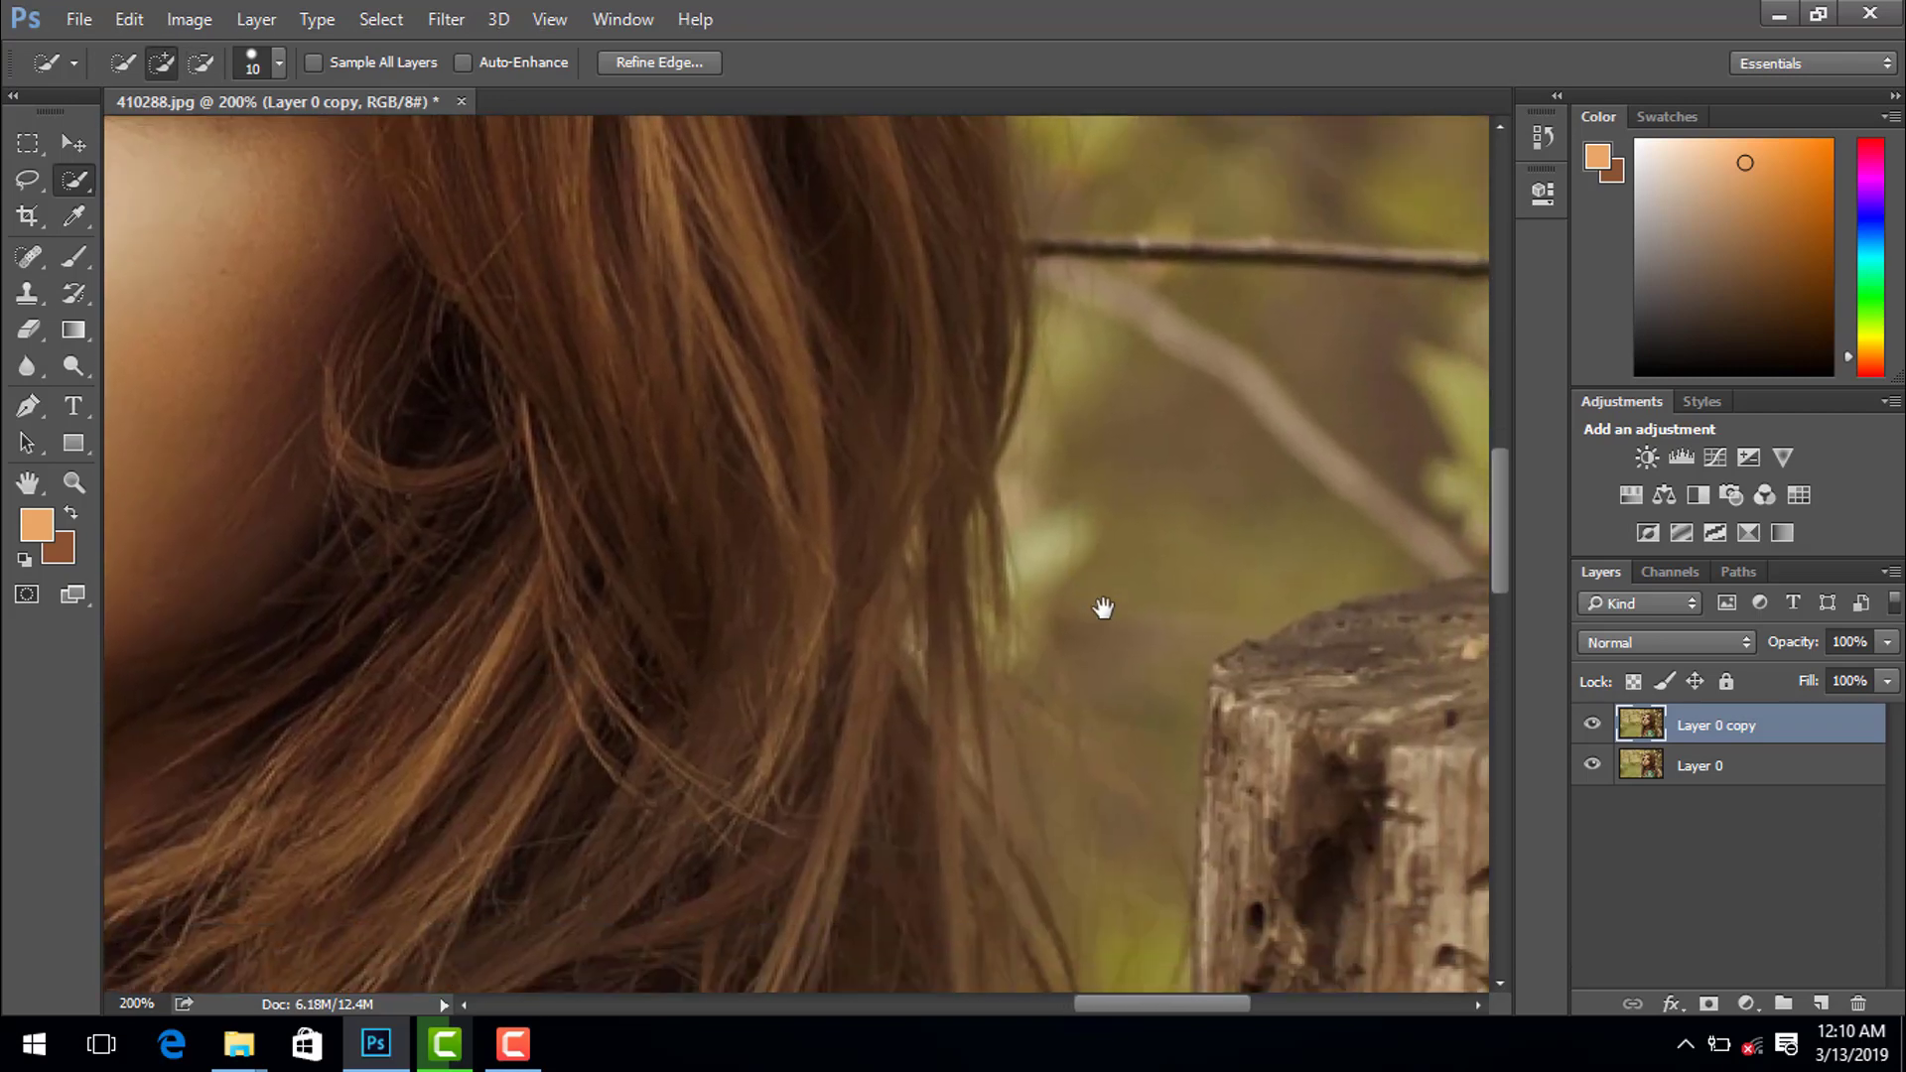
- Remove the gap and dark strip beside the tree trunk from the selection
{"action": "left_click_drag", "start_coordinate": [1103, 608], "coordinate": [1076, 527]}
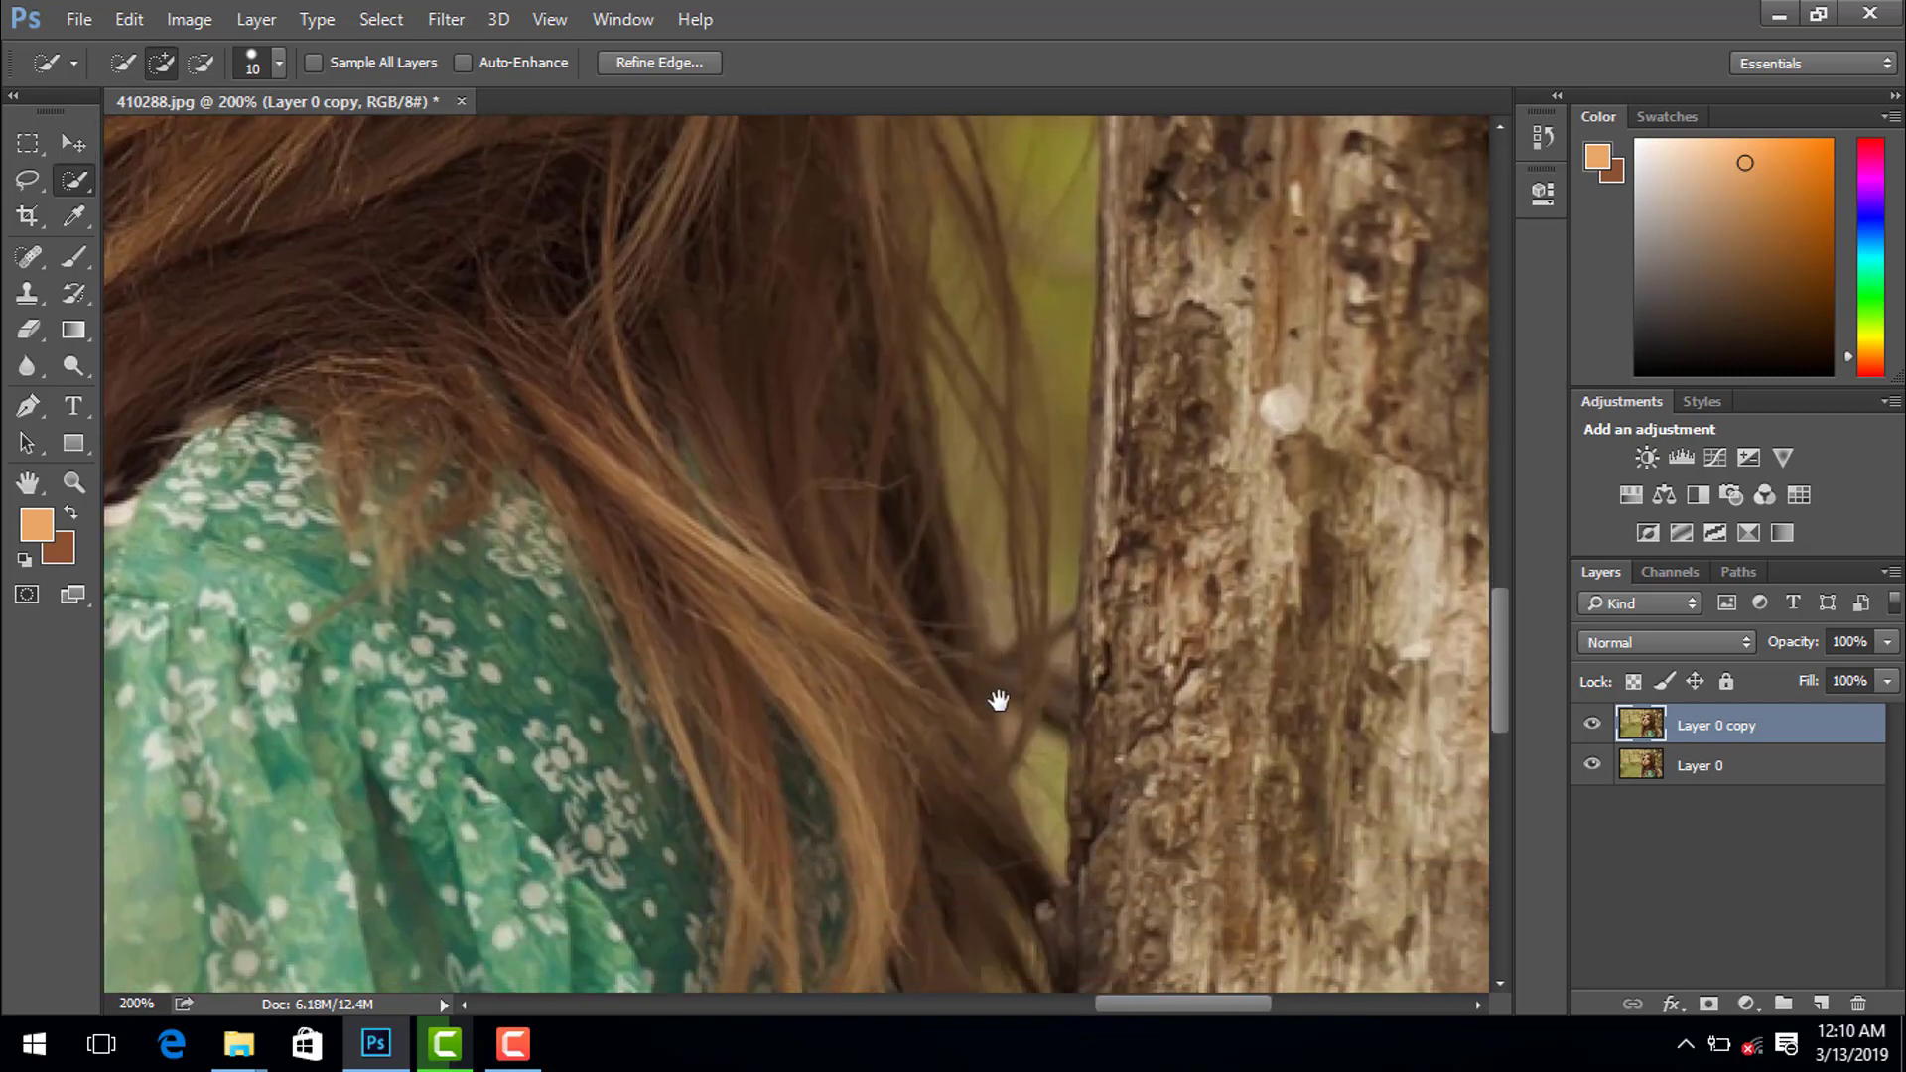
{"action": "mouse_move", "coordinate": [998, 693]}
{"action": "left_mouse_down"}
{"action": "mouse_move", "coordinate": [1008, 677]}
{"action": "mouse_move", "coordinate": [1053, 712]}
{"action": "left_mouse_up"}
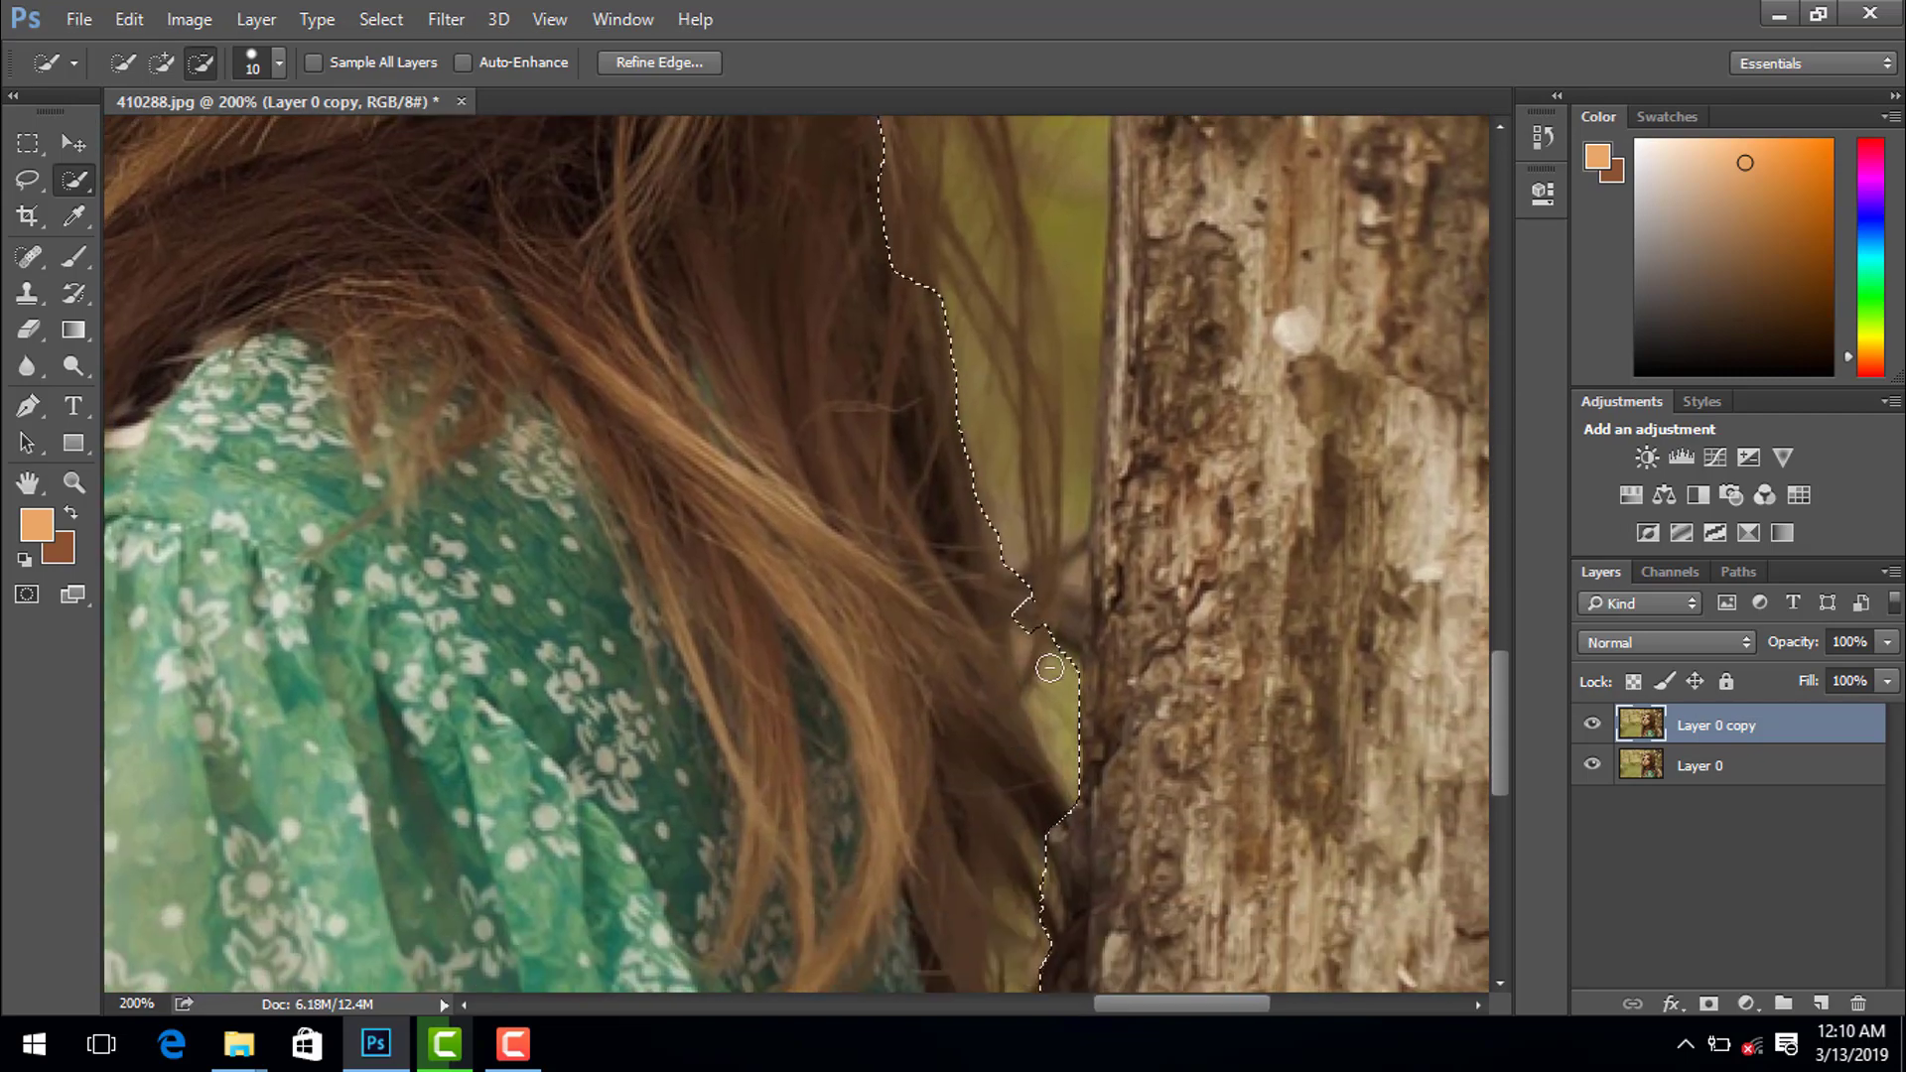
{"action": "scroll", "coordinate": [1042, 615], "scroll_direction": "down", "scroll_amount": 3}
{"action": "scroll", "coordinate": [1034, 514], "scroll_direction": "down", "scroll_amount": 3}
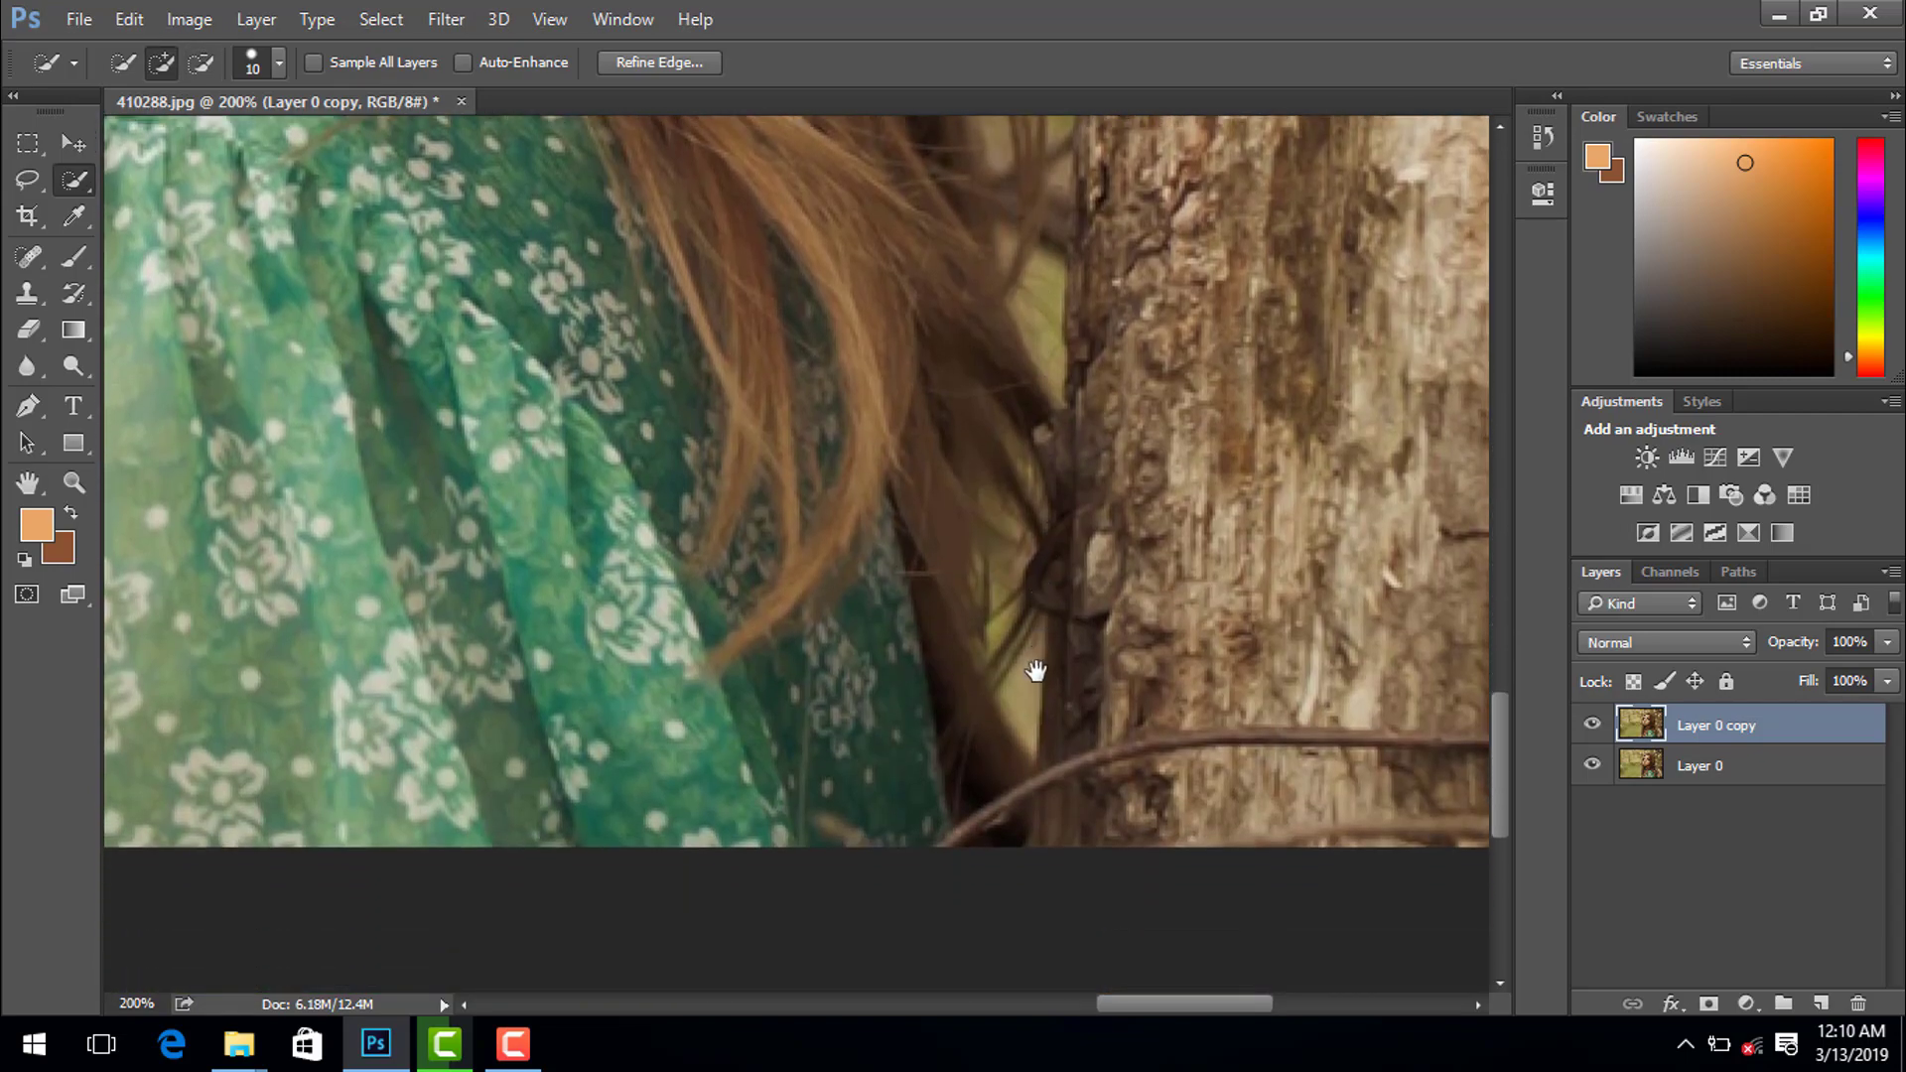
{"action": "scroll", "coordinate": [1033, 667], "scroll_direction": "down", "scroll_amount": 2}
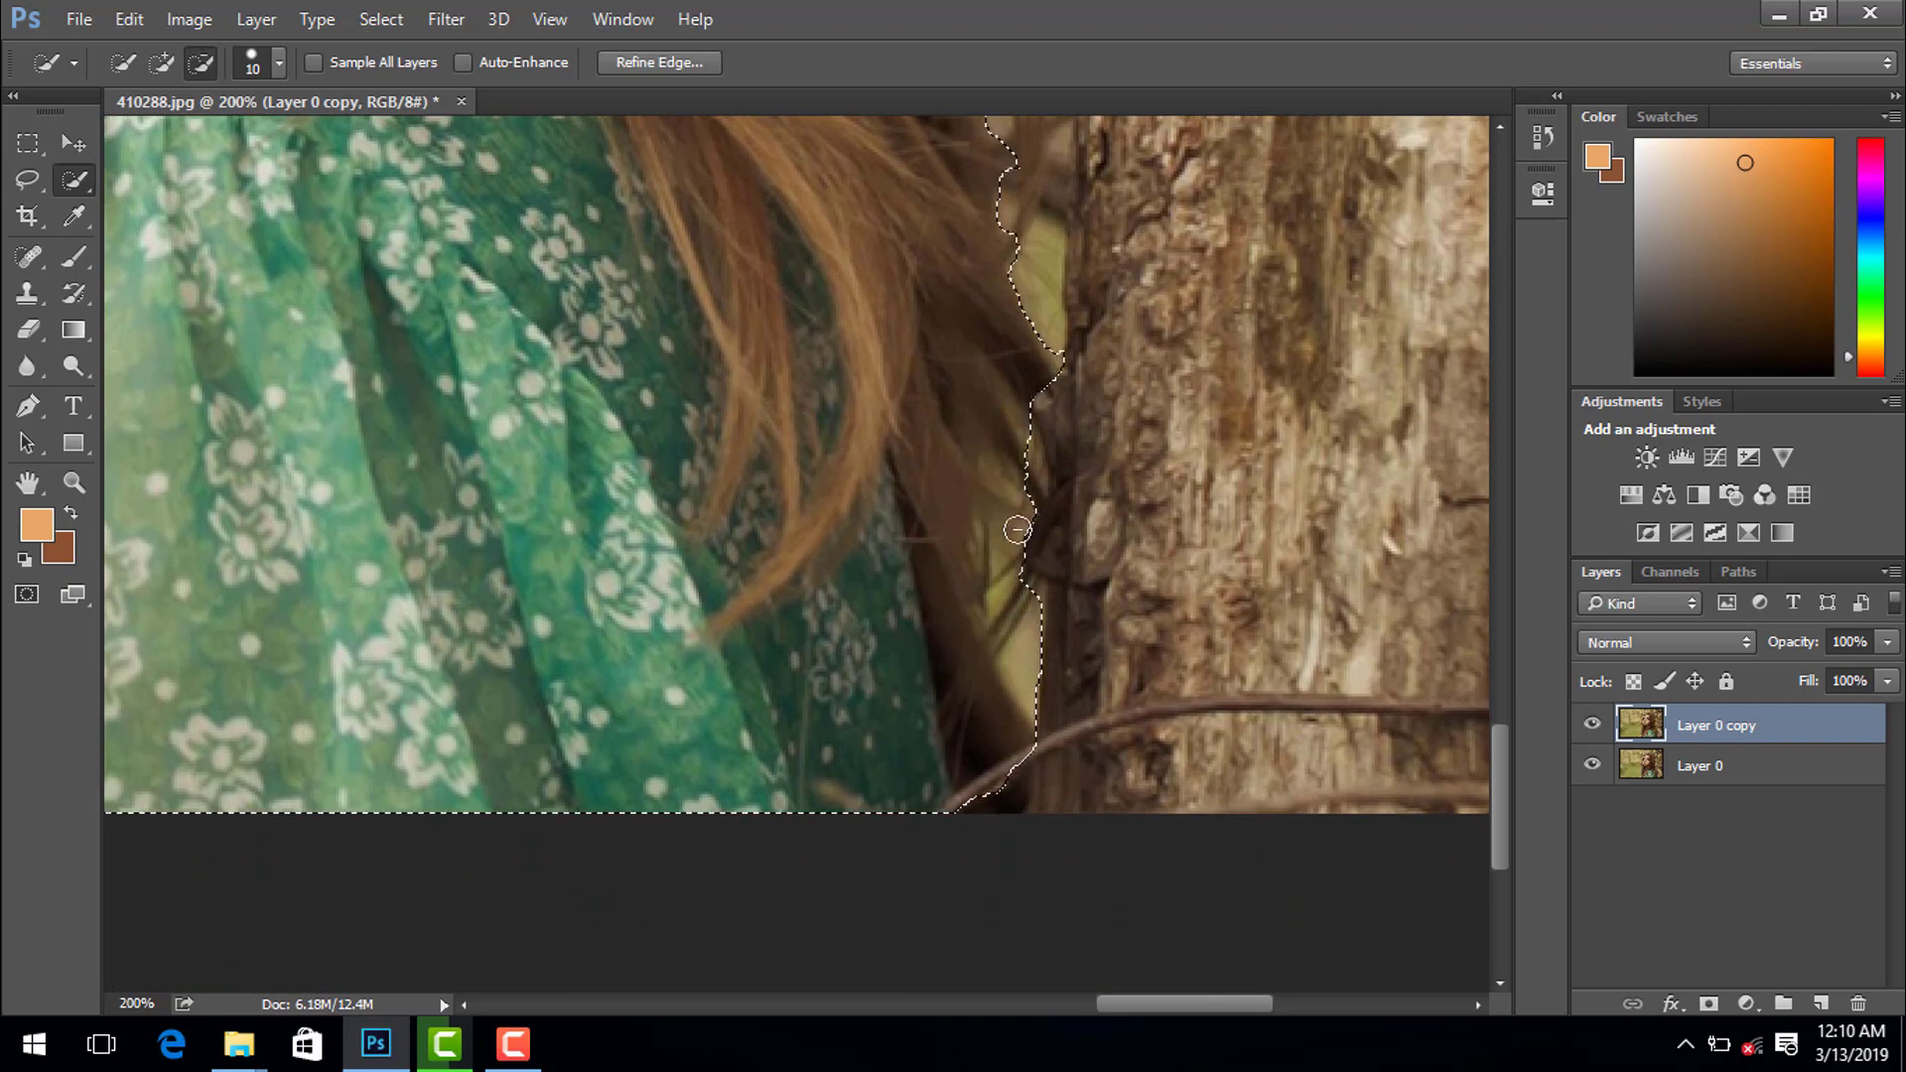
{"action": "left_click_drag", "start_coordinate": [998, 526], "coordinate": [944, 773]}
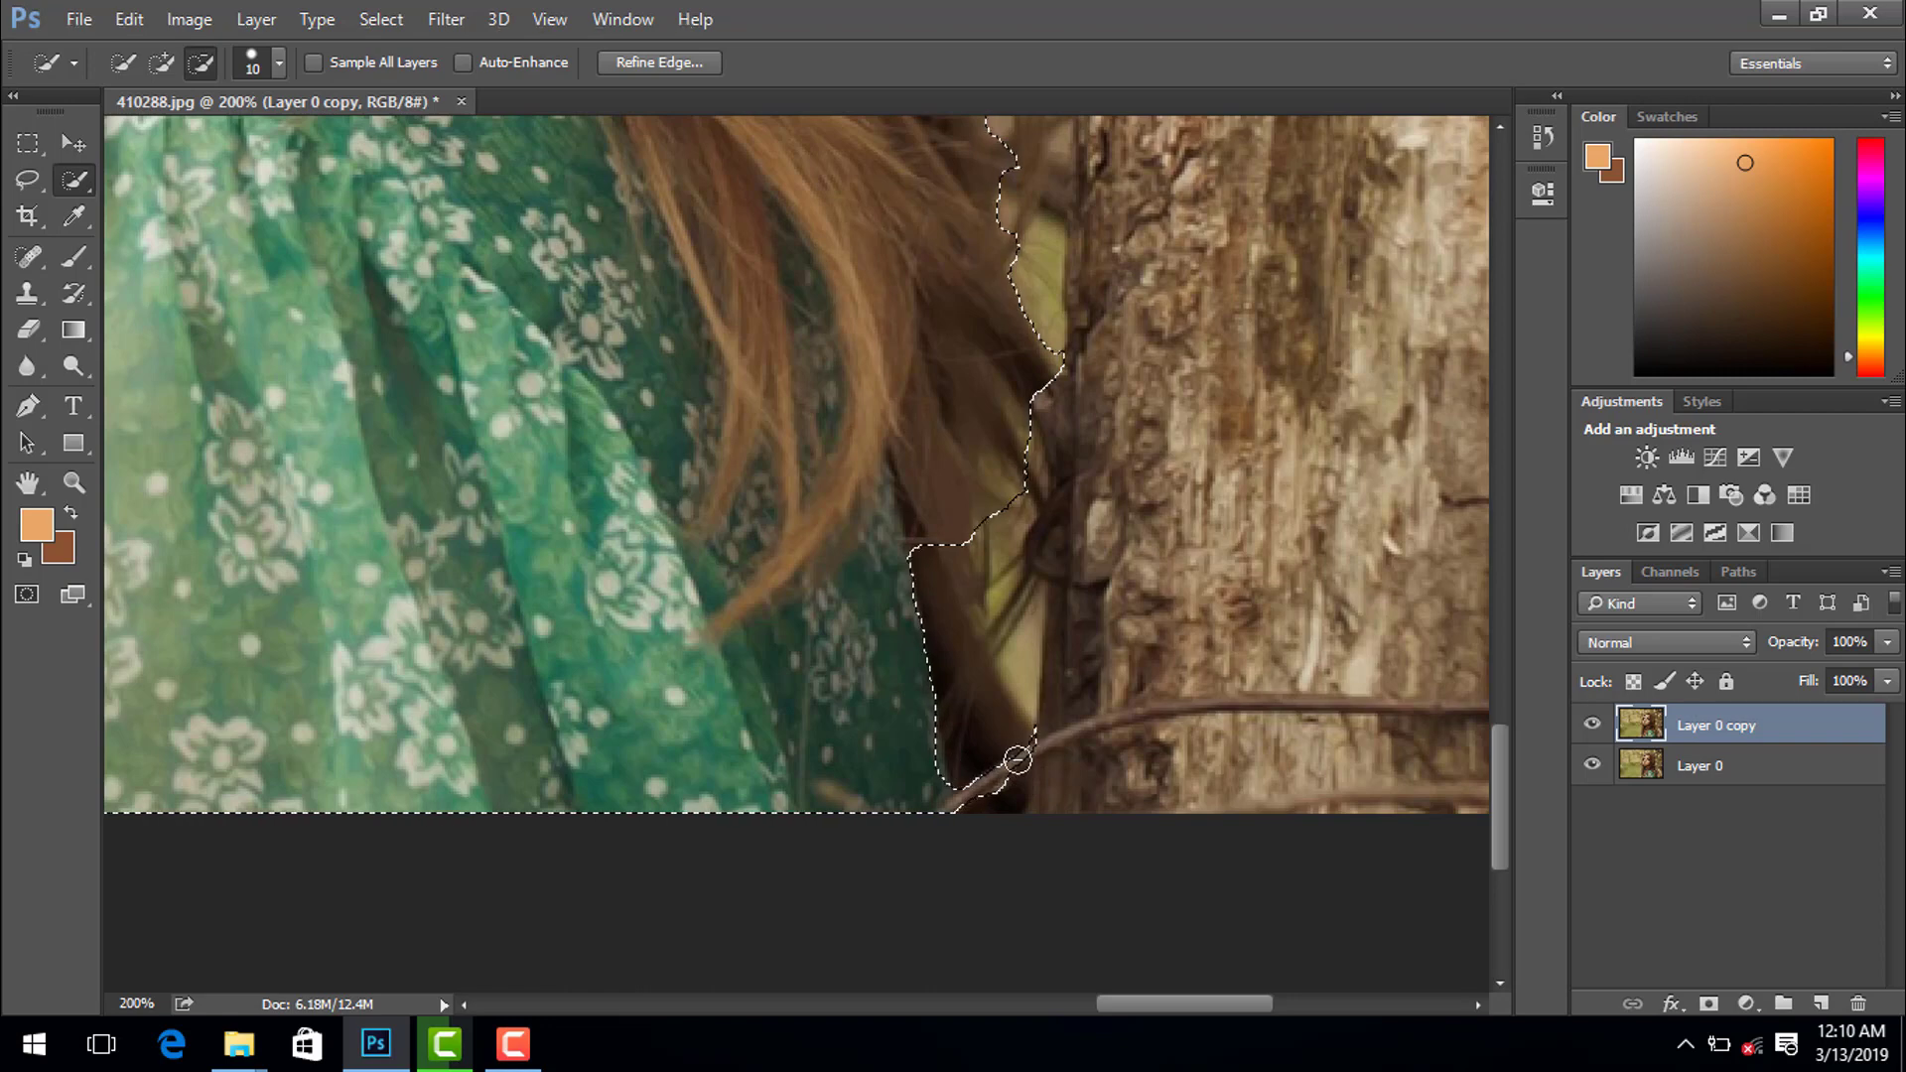
{"action": "left_click_drag", "start_coordinate": [945, 772], "coordinate": [977, 800]}
- Tighten the selection edge along the left side of the woman's hair
{"action": "scroll", "coordinate": [881, 593], "scroll_direction": "left", "scroll_amount": 3}
{"action": "scroll", "coordinate": [914, 724], "scroll_direction": "left", "scroll_amount": 3}
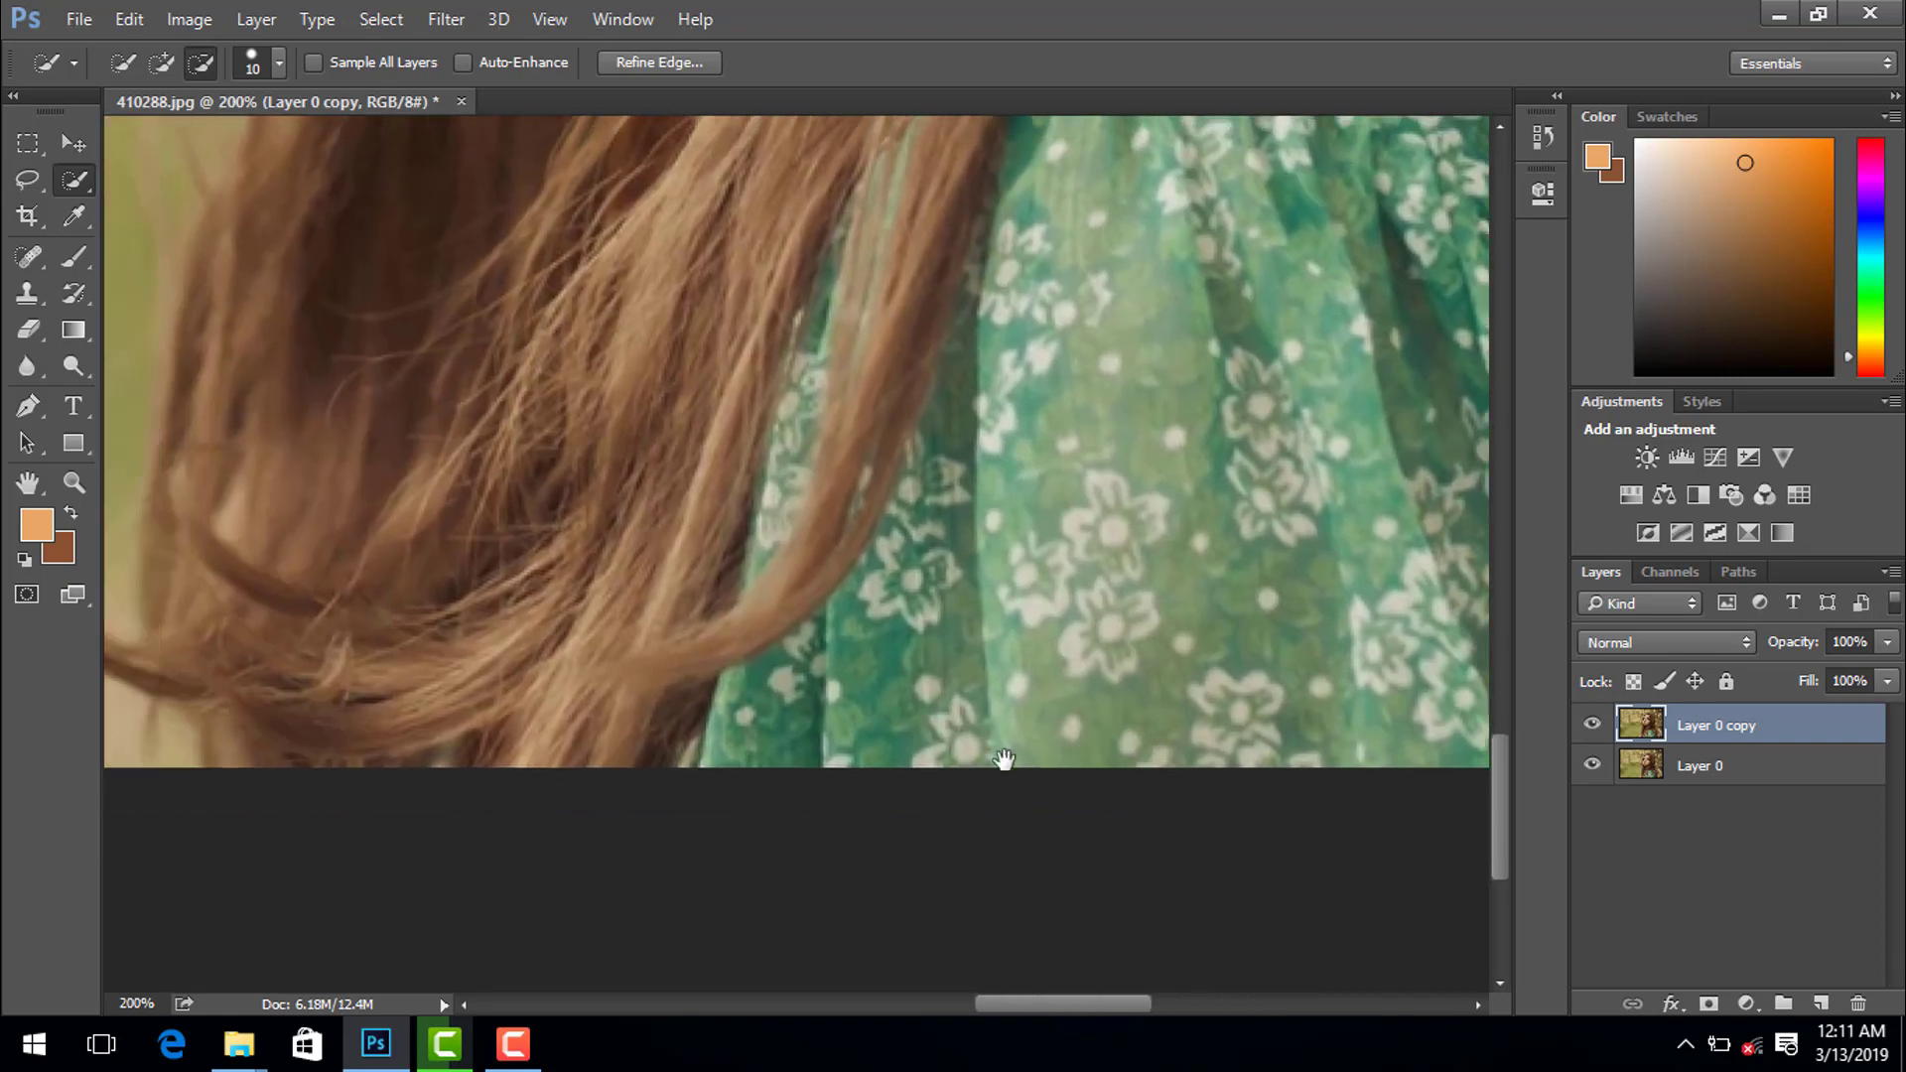
{"action": "scroll", "coordinate": [1004, 766], "scroll_direction": "left", "scroll_amount": 3}
{"action": "scroll", "coordinate": [821, 651], "scroll_direction": "left", "scroll_amount": 2}
{"action": "scroll", "coordinate": [823, 645], "scroll_direction": "up", "scroll_amount": 2}
{"action": "scroll", "coordinate": [794, 685], "scroll_direction": "up", "scroll_amount": 2}
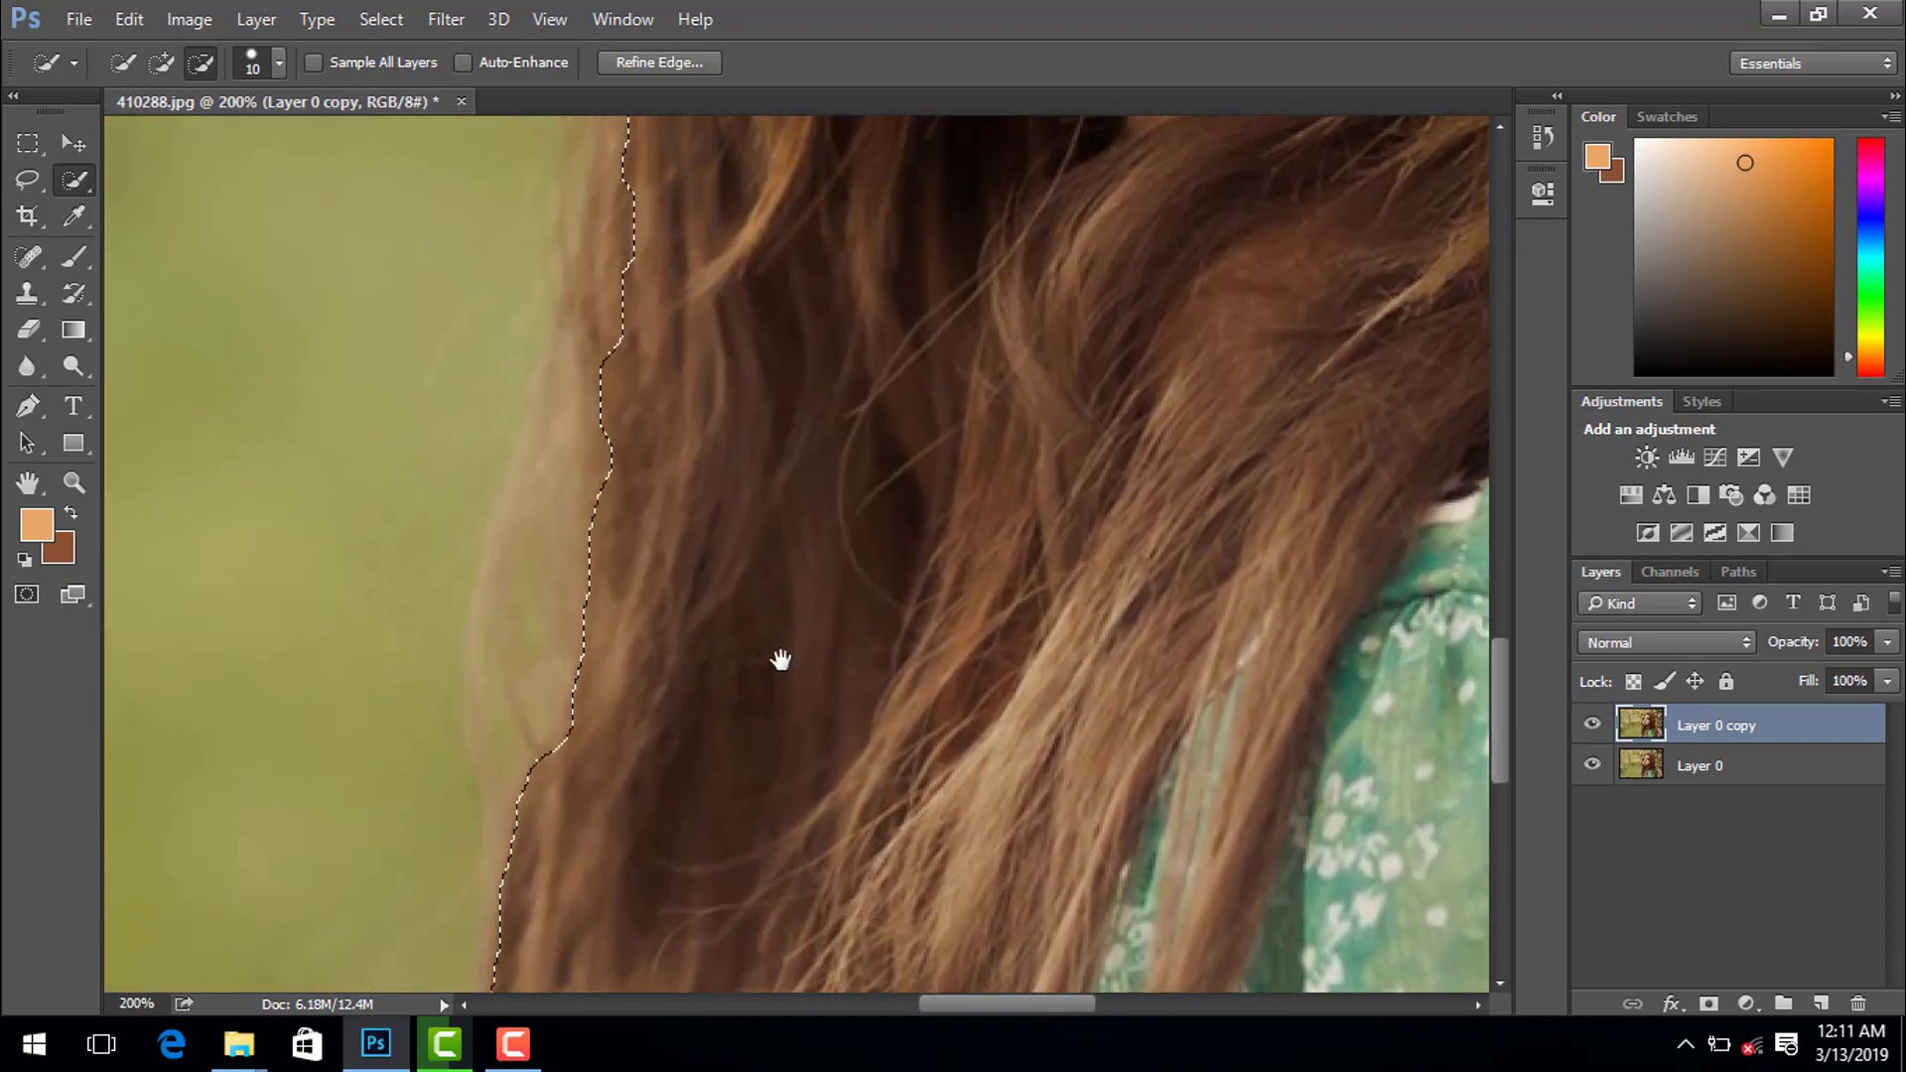
{"action": "scroll", "coordinate": [734, 645], "scroll_direction": "up", "scroll_amount": 2}
{"action": "scroll", "coordinate": [675, 628], "scroll_direction": "up", "scroll_amount": 1}
{"action": "left_click_drag", "start_coordinate": [658, 628], "coordinate": [625, 566]}
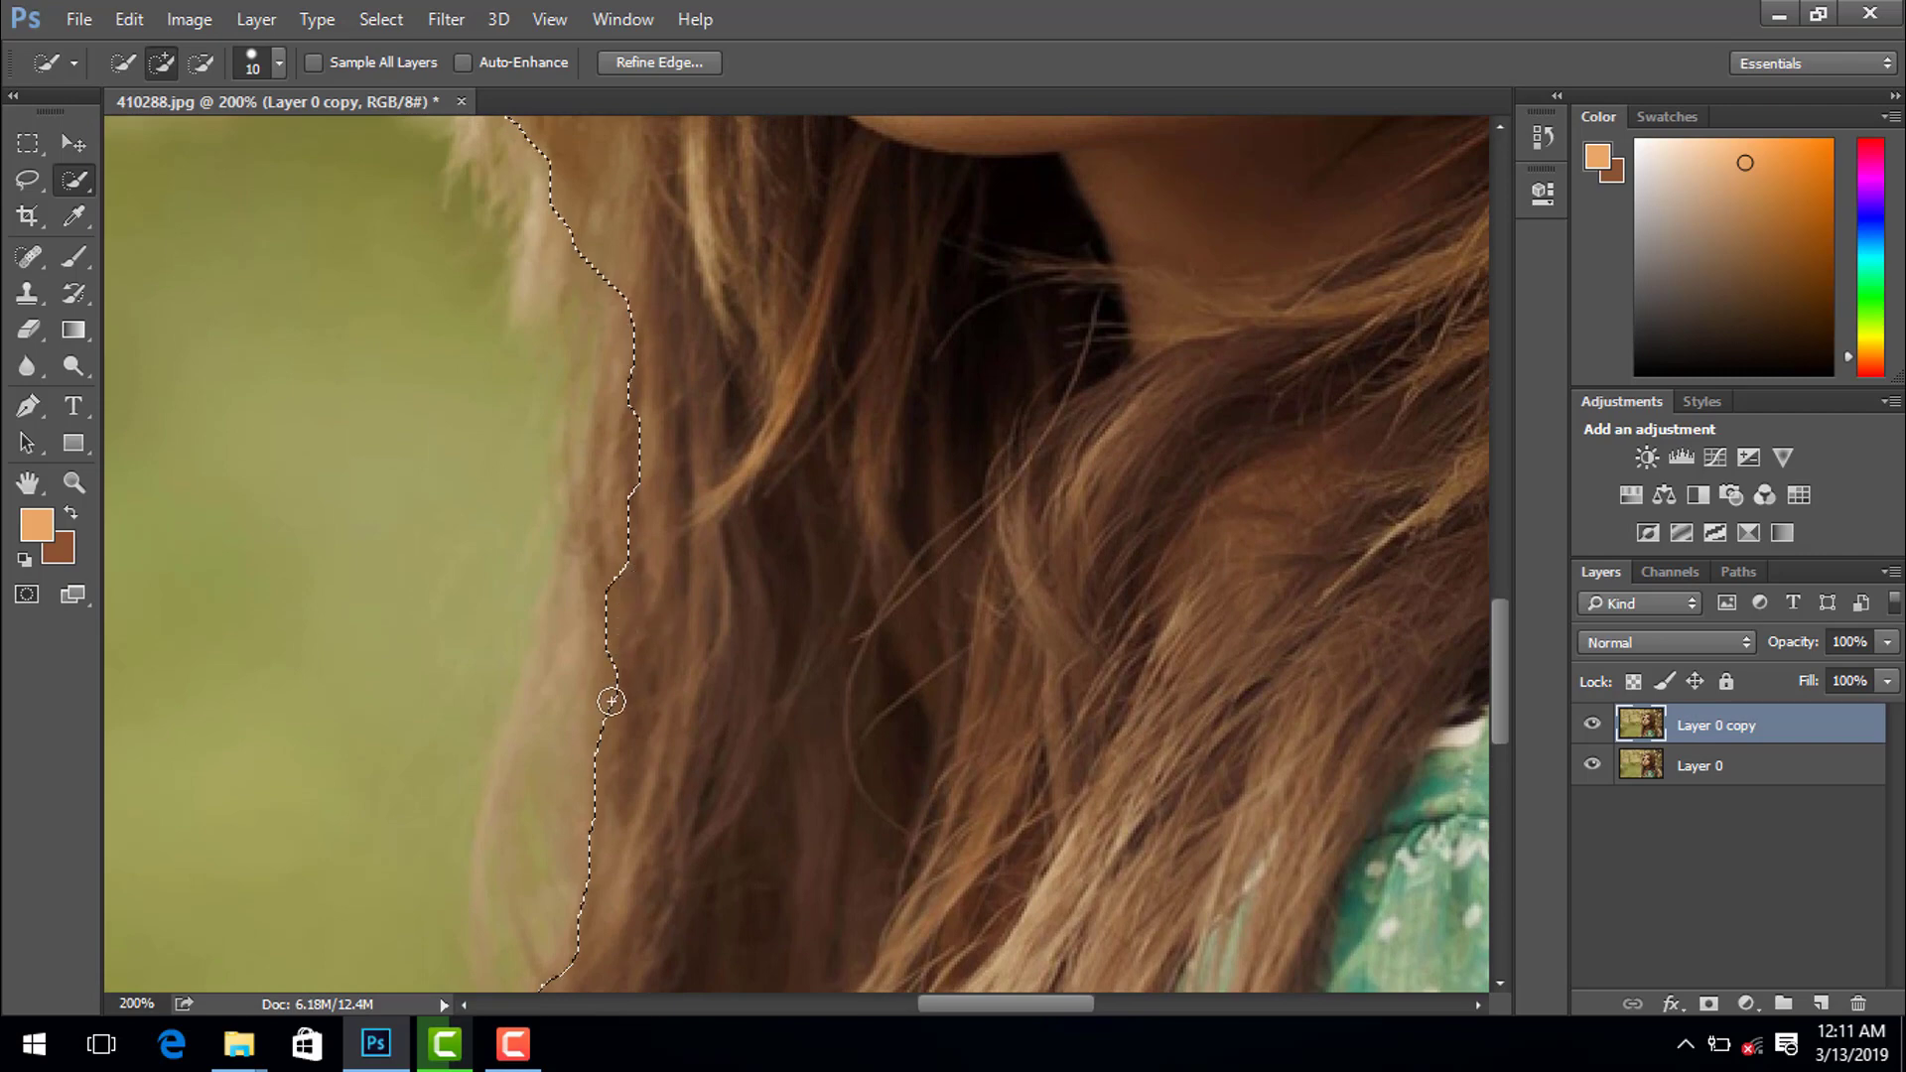
{"action": "left_click_drag", "start_coordinate": [608, 694], "coordinate": [608, 800]}
{"action": "mouse_move", "coordinate": [643, 593]}
{"action": "left_mouse_down"}
{"action": "mouse_move", "coordinate": [636, 467]}
{"action": "mouse_move", "coordinate": [585, 824]}
{"action": "left_mouse_up"}
- Refine the hair edge near the chin and face, adding the outer strands
{"action": "scroll", "coordinate": [616, 645], "scroll_direction": "up", "scroll_amount": 1}
{"action": "scroll", "coordinate": [641, 611], "scroll_direction": "up", "scroll_amount": 2}
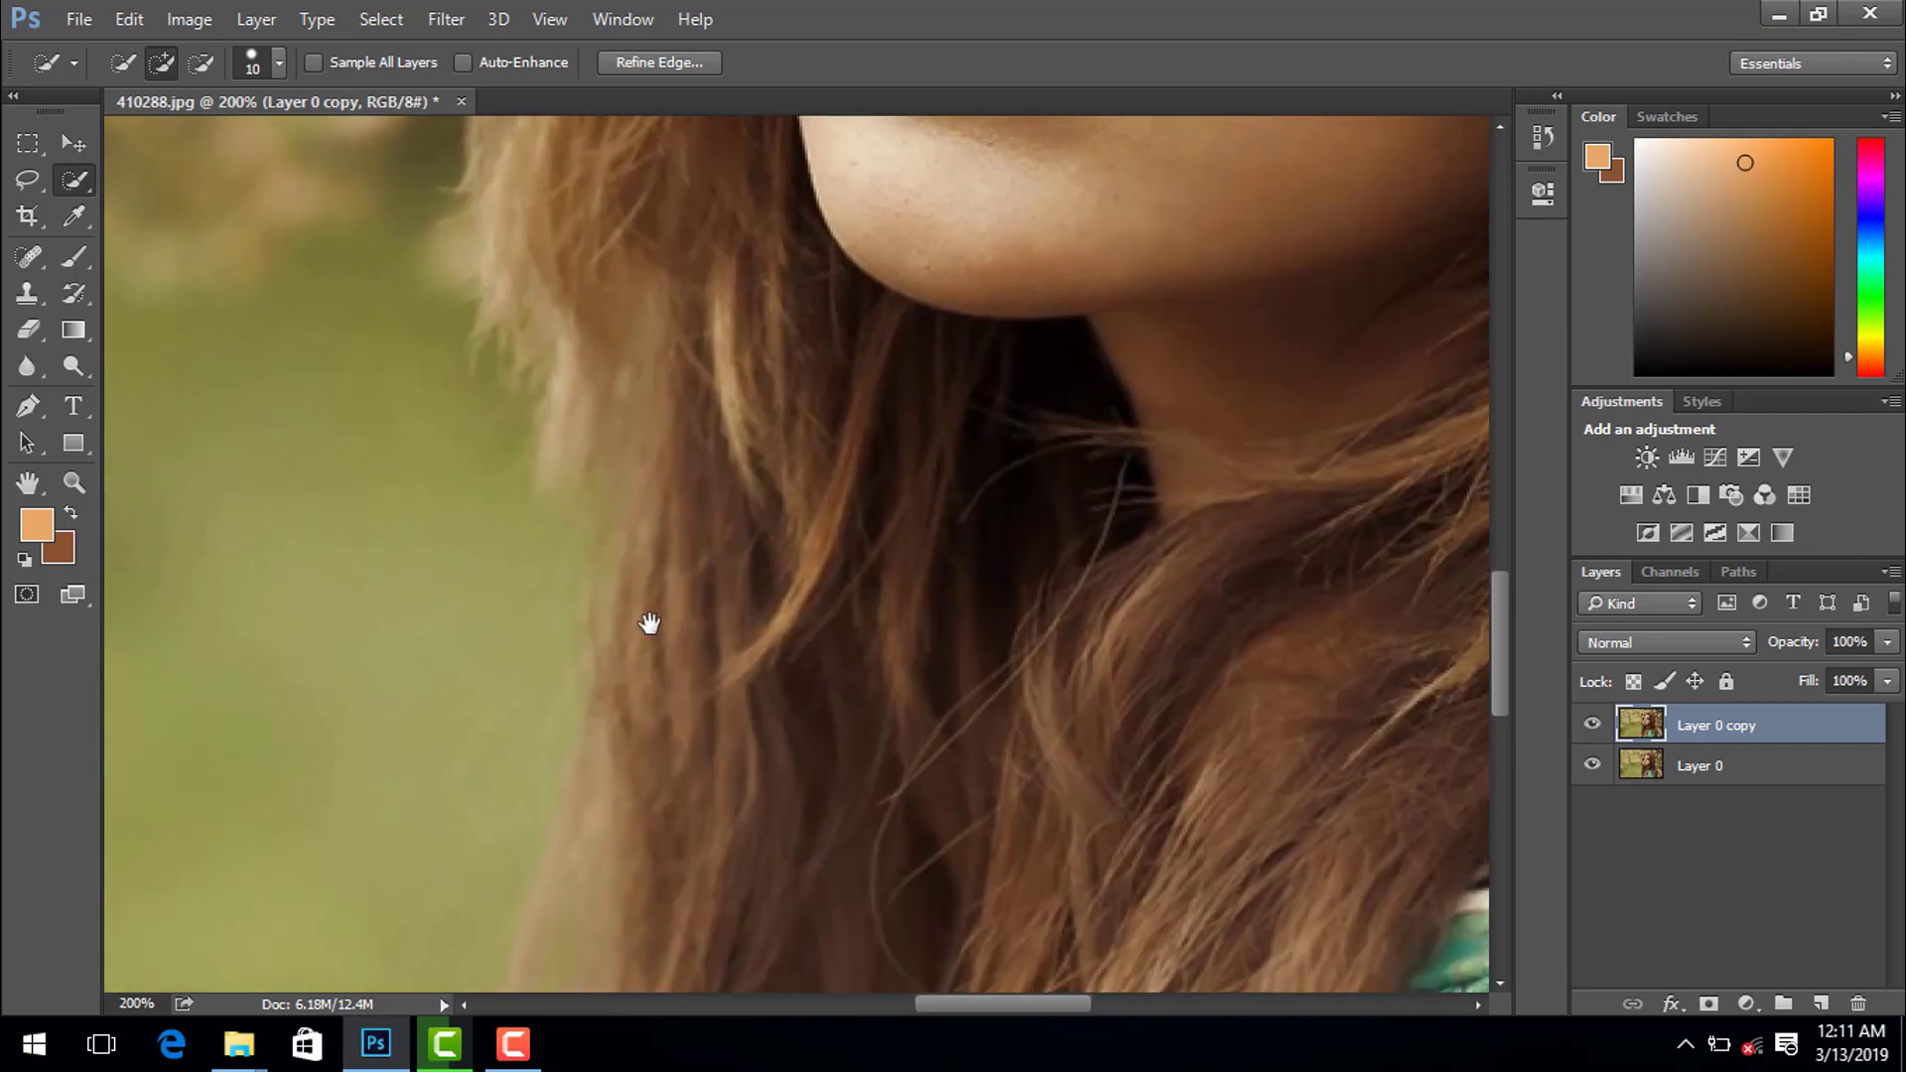
{"action": "mouse_move", "coordinate": [642, 458]}
{"action": "left_mouse_down"}
{"action": "mouse_move", "coordinate": [667, 626]}
{"action": "mouse_move", "coordinate": [637, 528]}
{"action": "mouse_move", "coordinate": [587, 702]}
{"action": "left_mouse_up"}
{"action": "scroll", "coordinate": [638, 665], "scroll_direction": "up", "scroll_amount": 3}
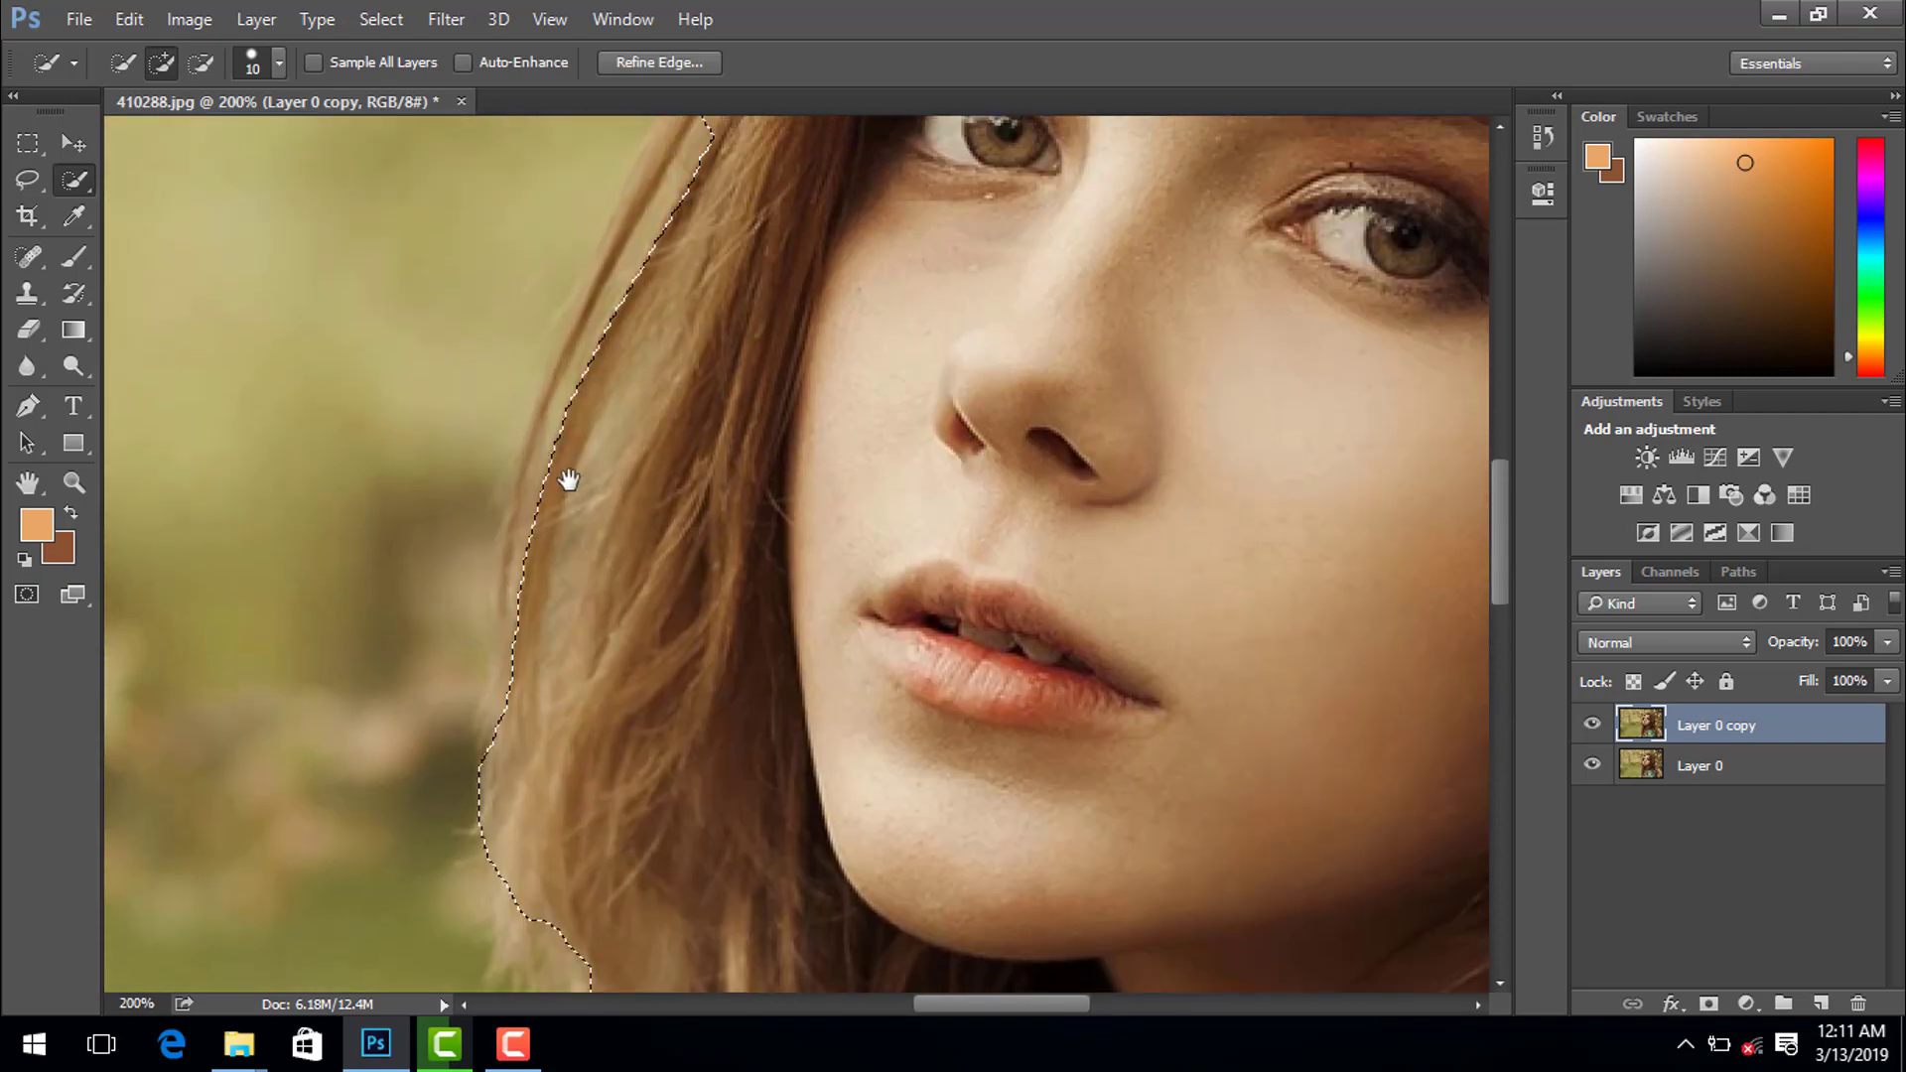
{"action": "left_click_drag", "start_coordinate": [566, 480], "coordinate": [596, 682]}
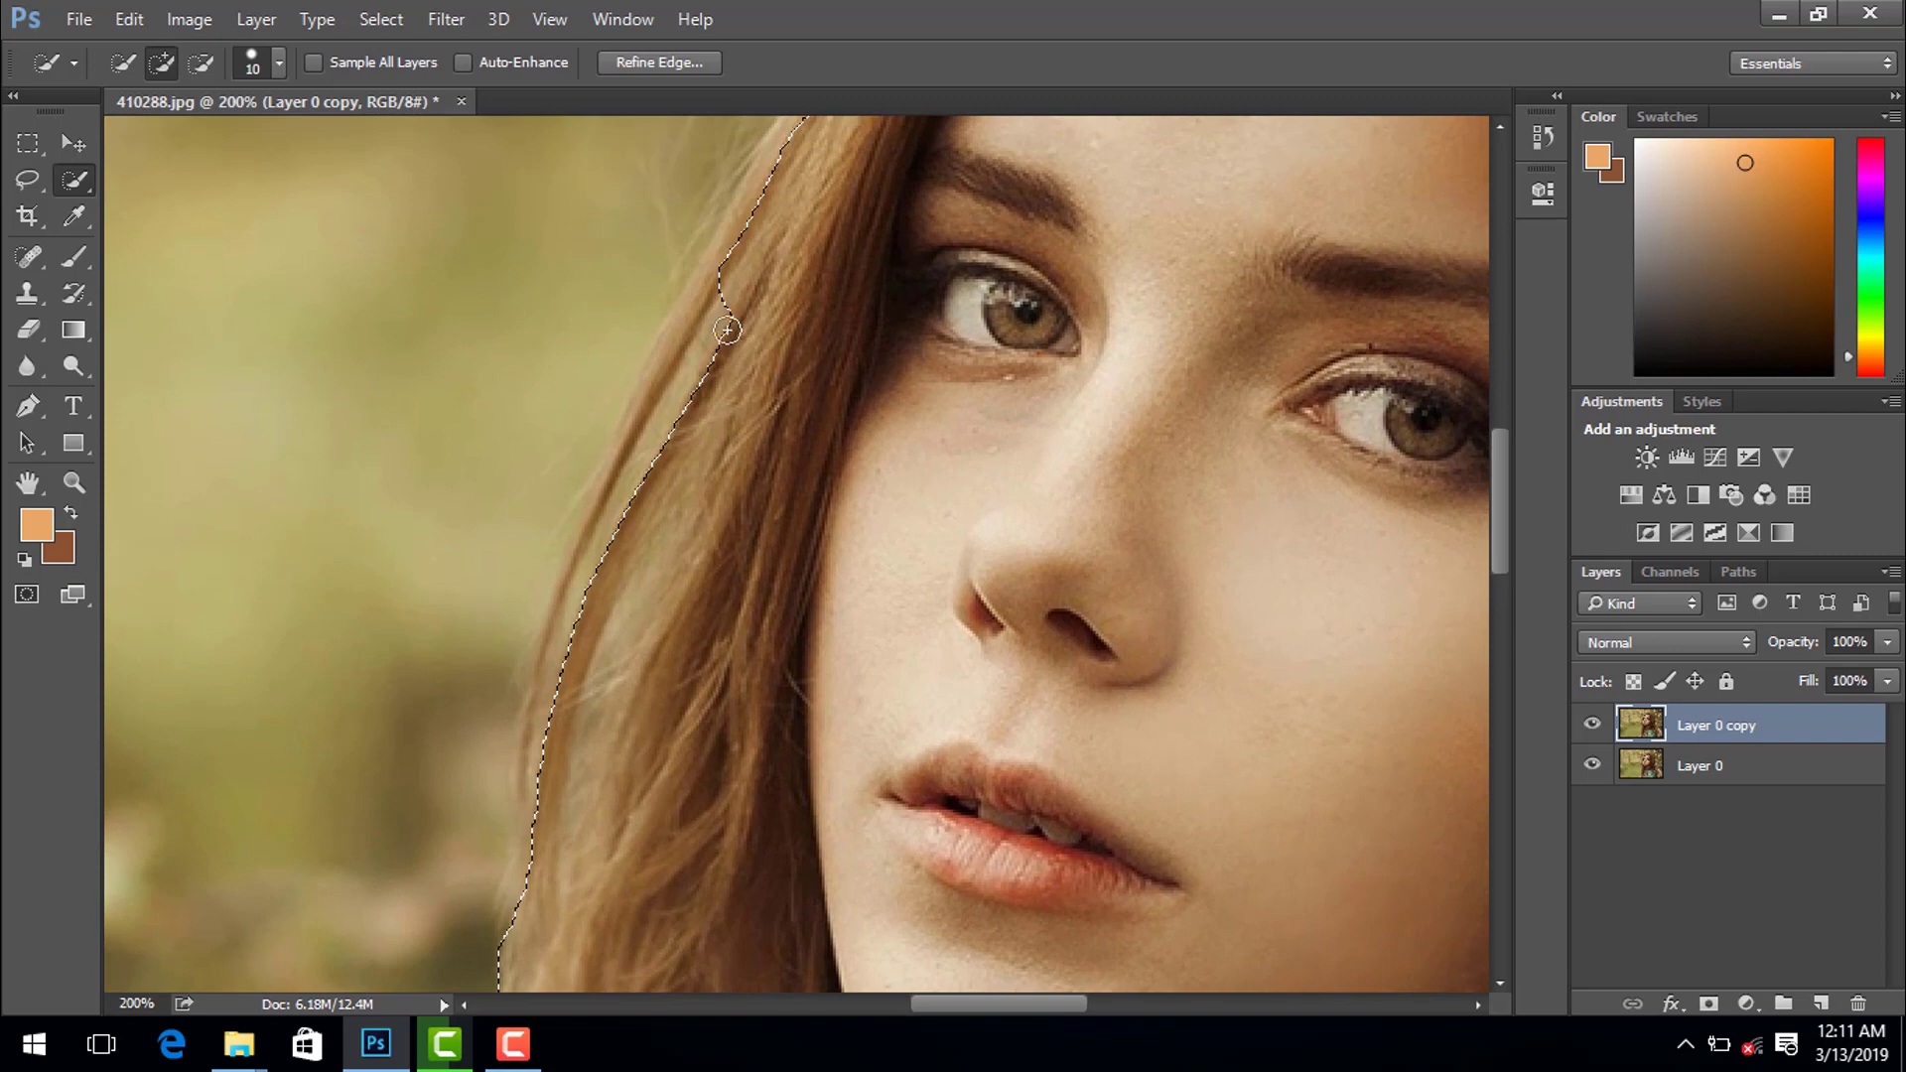
{"action": "left_click_drag", "start_coordinate": [726, 330], "coordinate": [672, 421]}
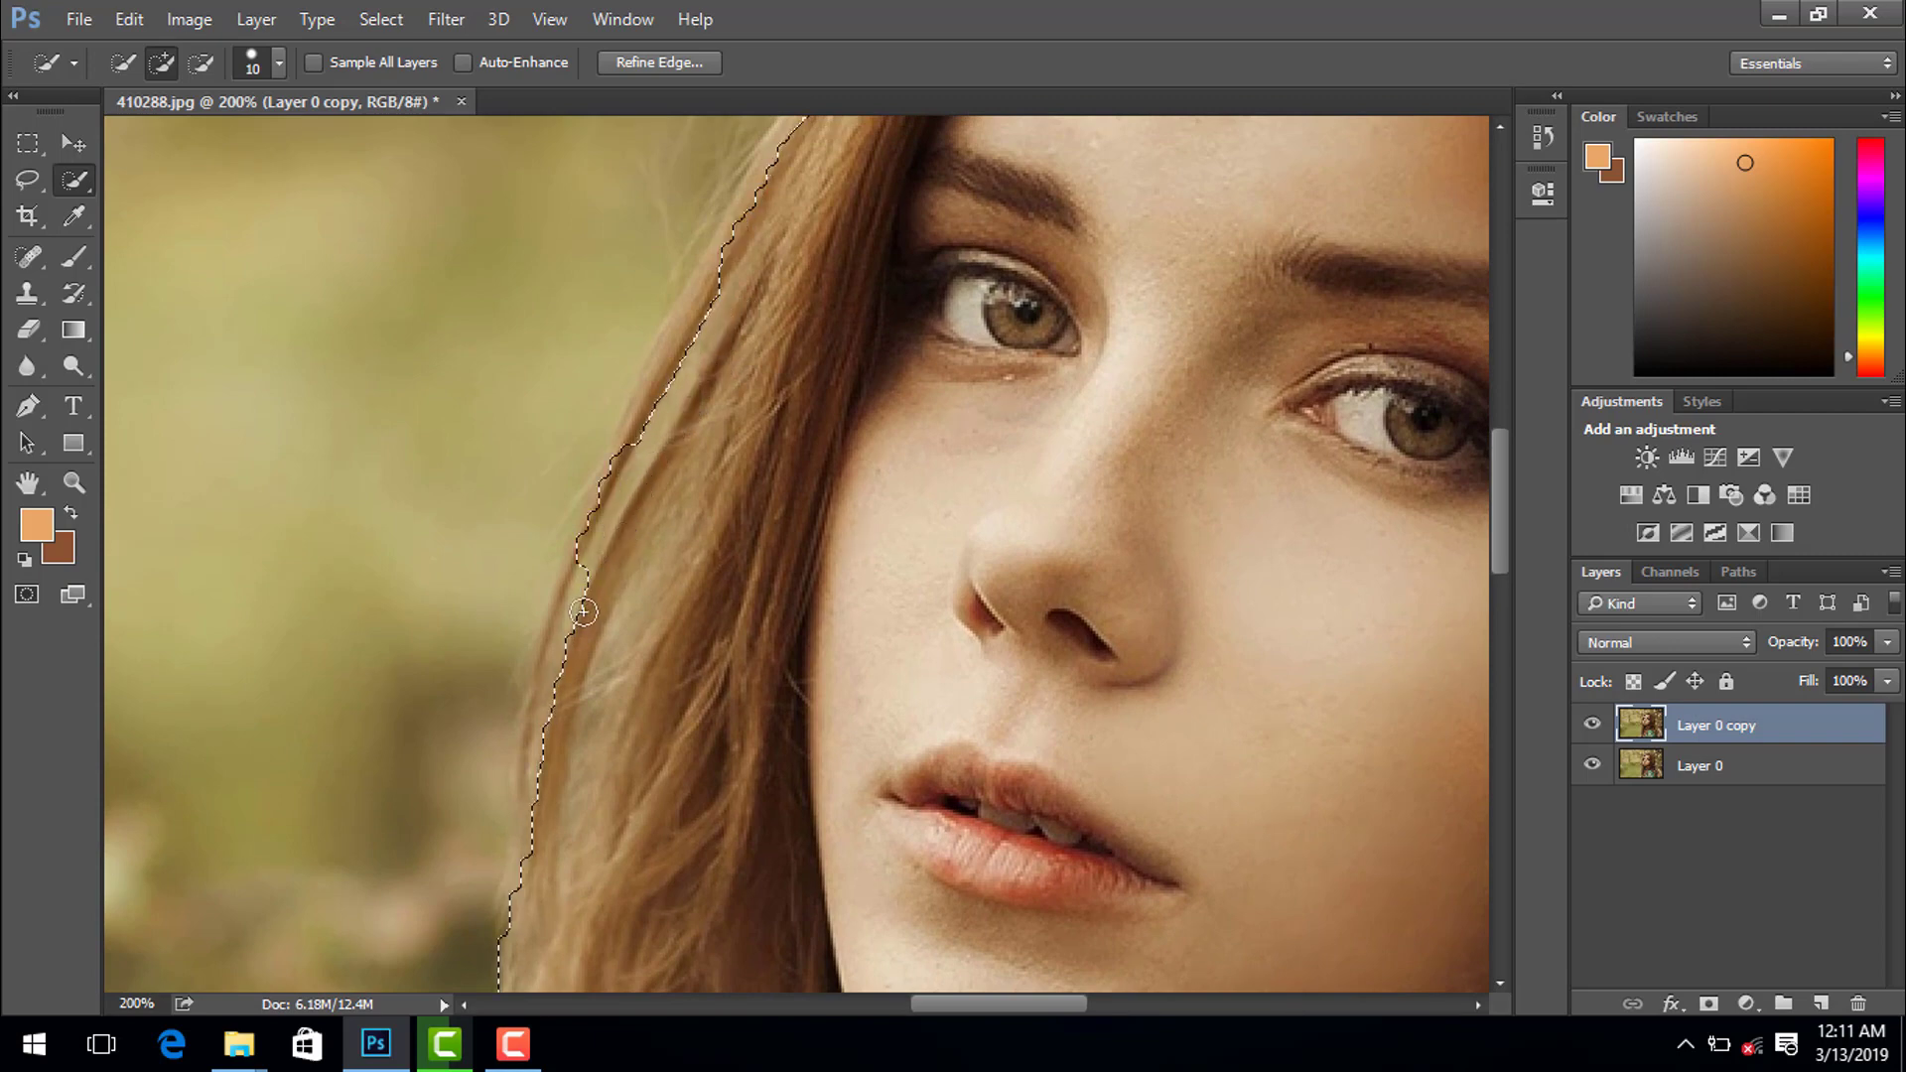
{"action": "left_click_drag", "start_coordinate": [536, 785], "coordinate": [586, 702]}
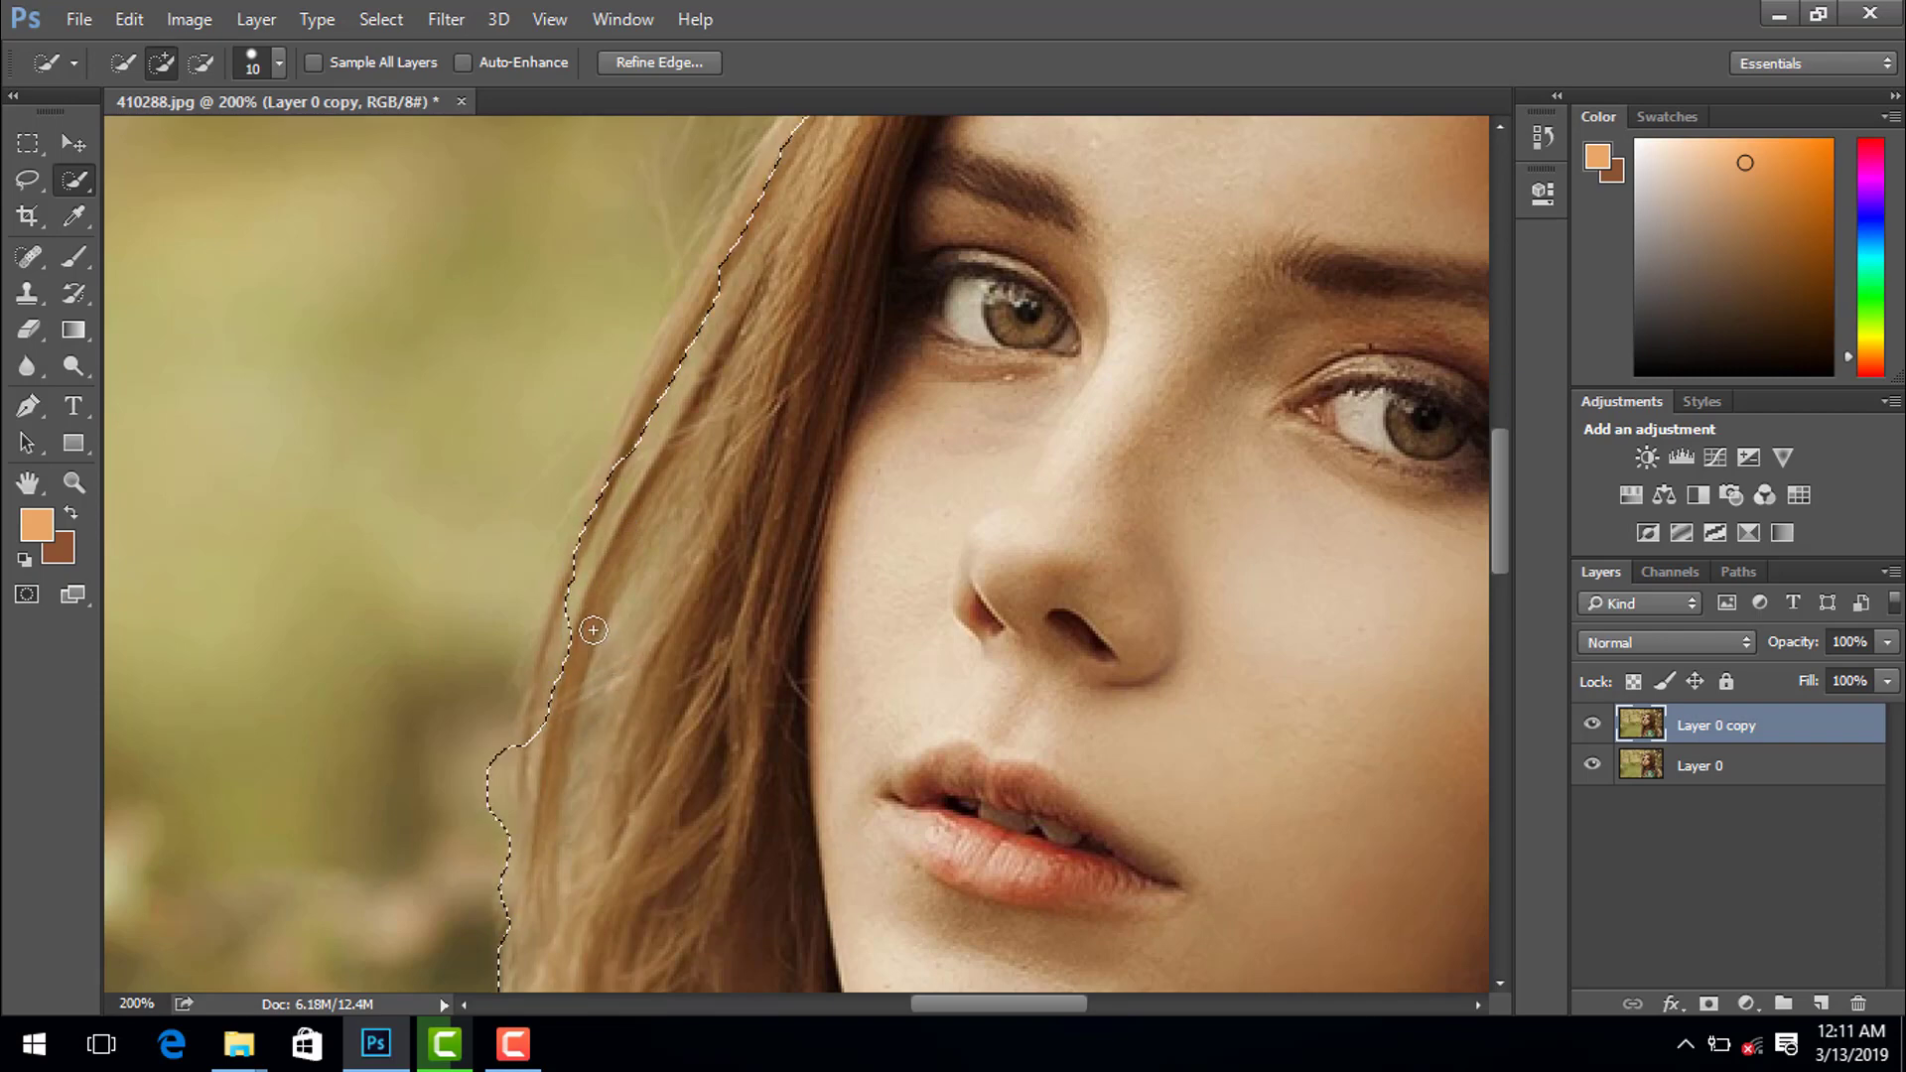
- Zoom out and expand the selection around the woman by 30 pixels
{"action": "left_click", "coordinate": [73, 482]}
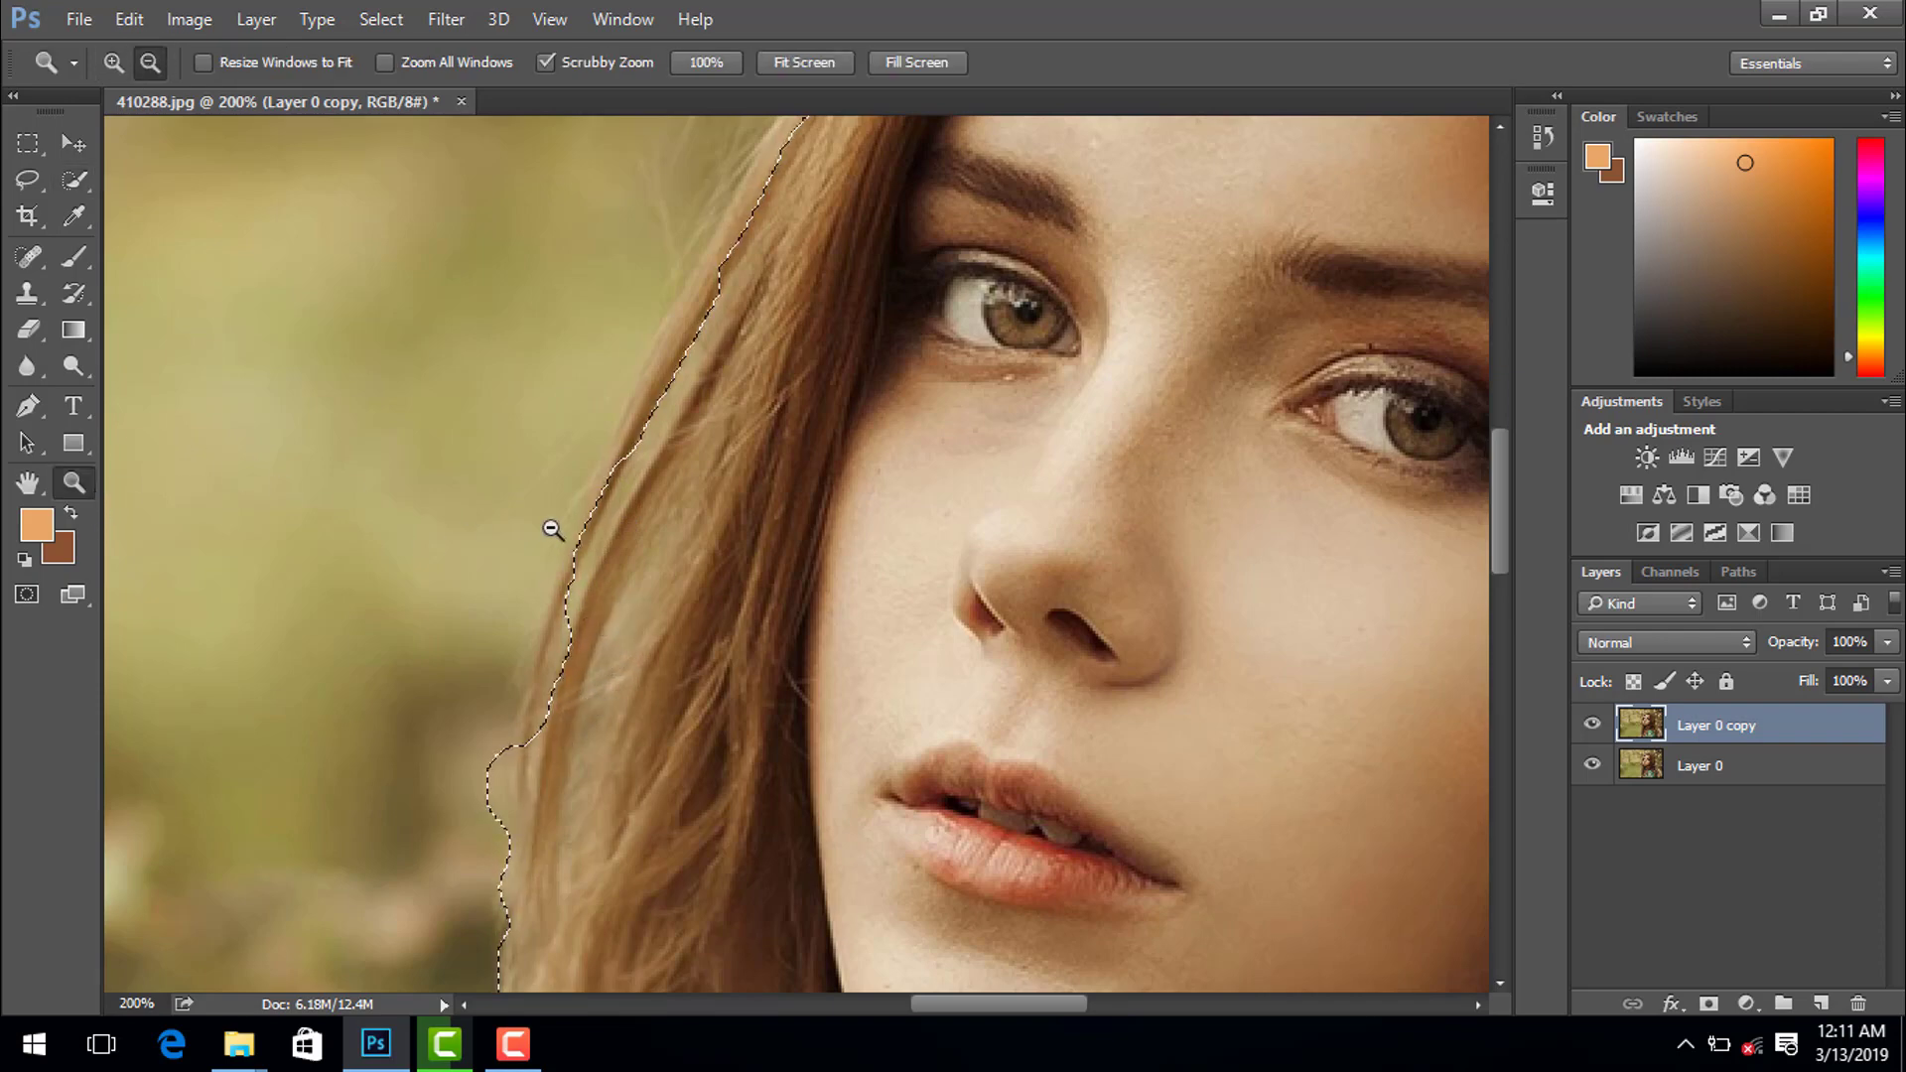
{"action": "left_click", "coordinate": [553, 526], "text": "alt"}
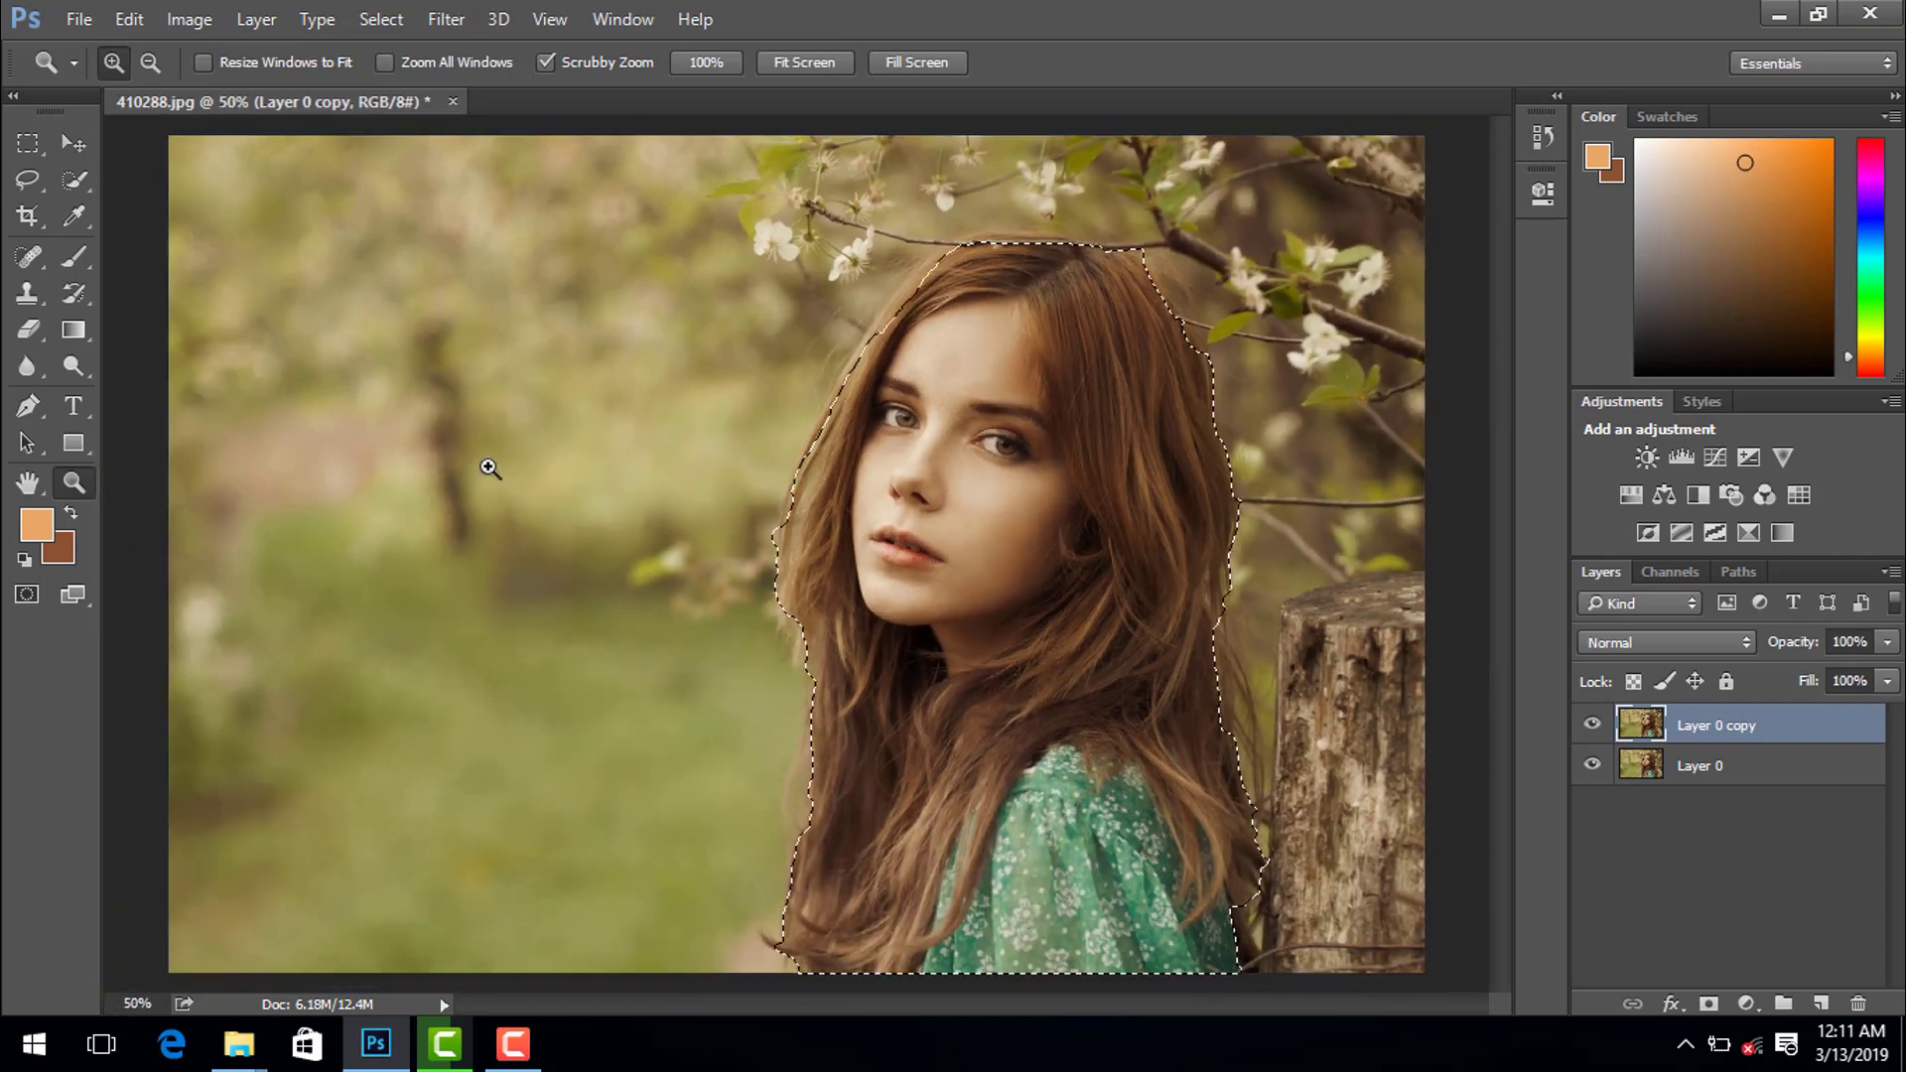
{"action": "left_click", "coordinate": [383, 21]}
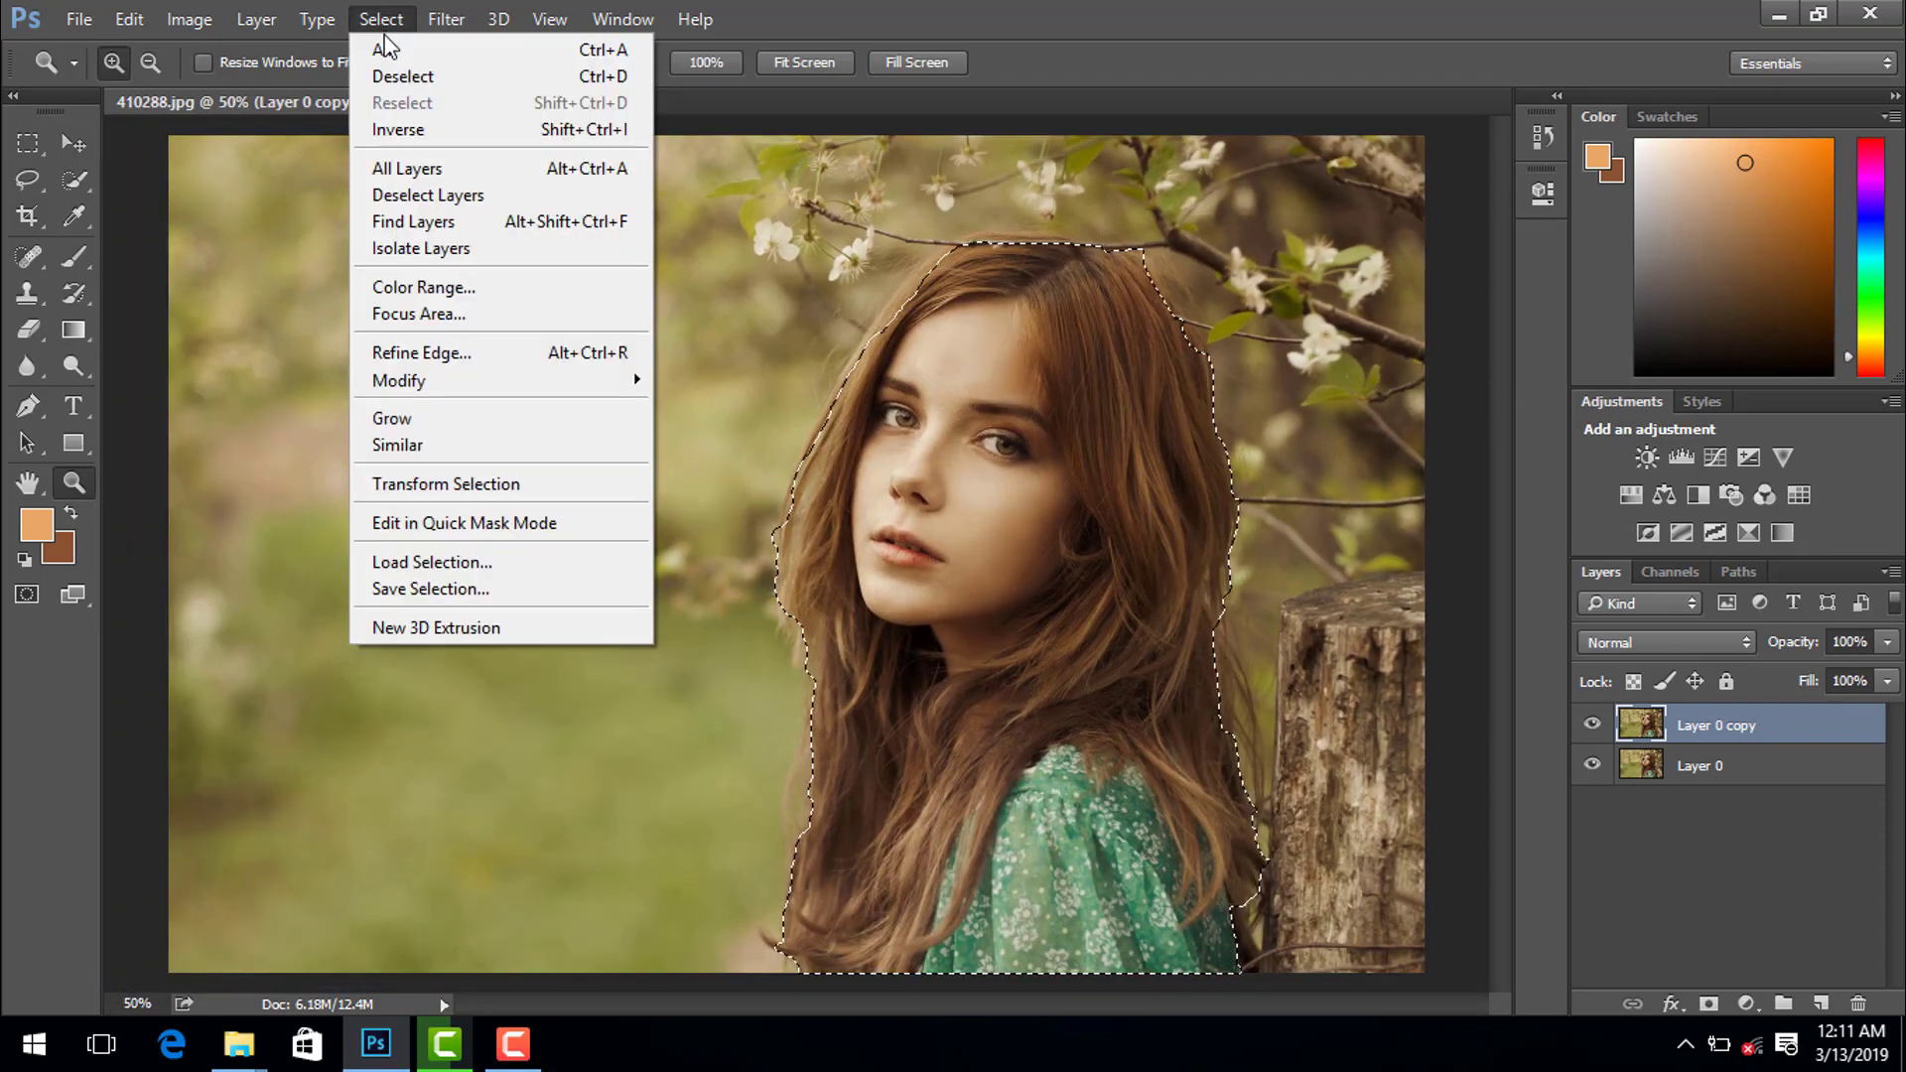
{"action": "mouse_move", "coordinate": [399, 381]}
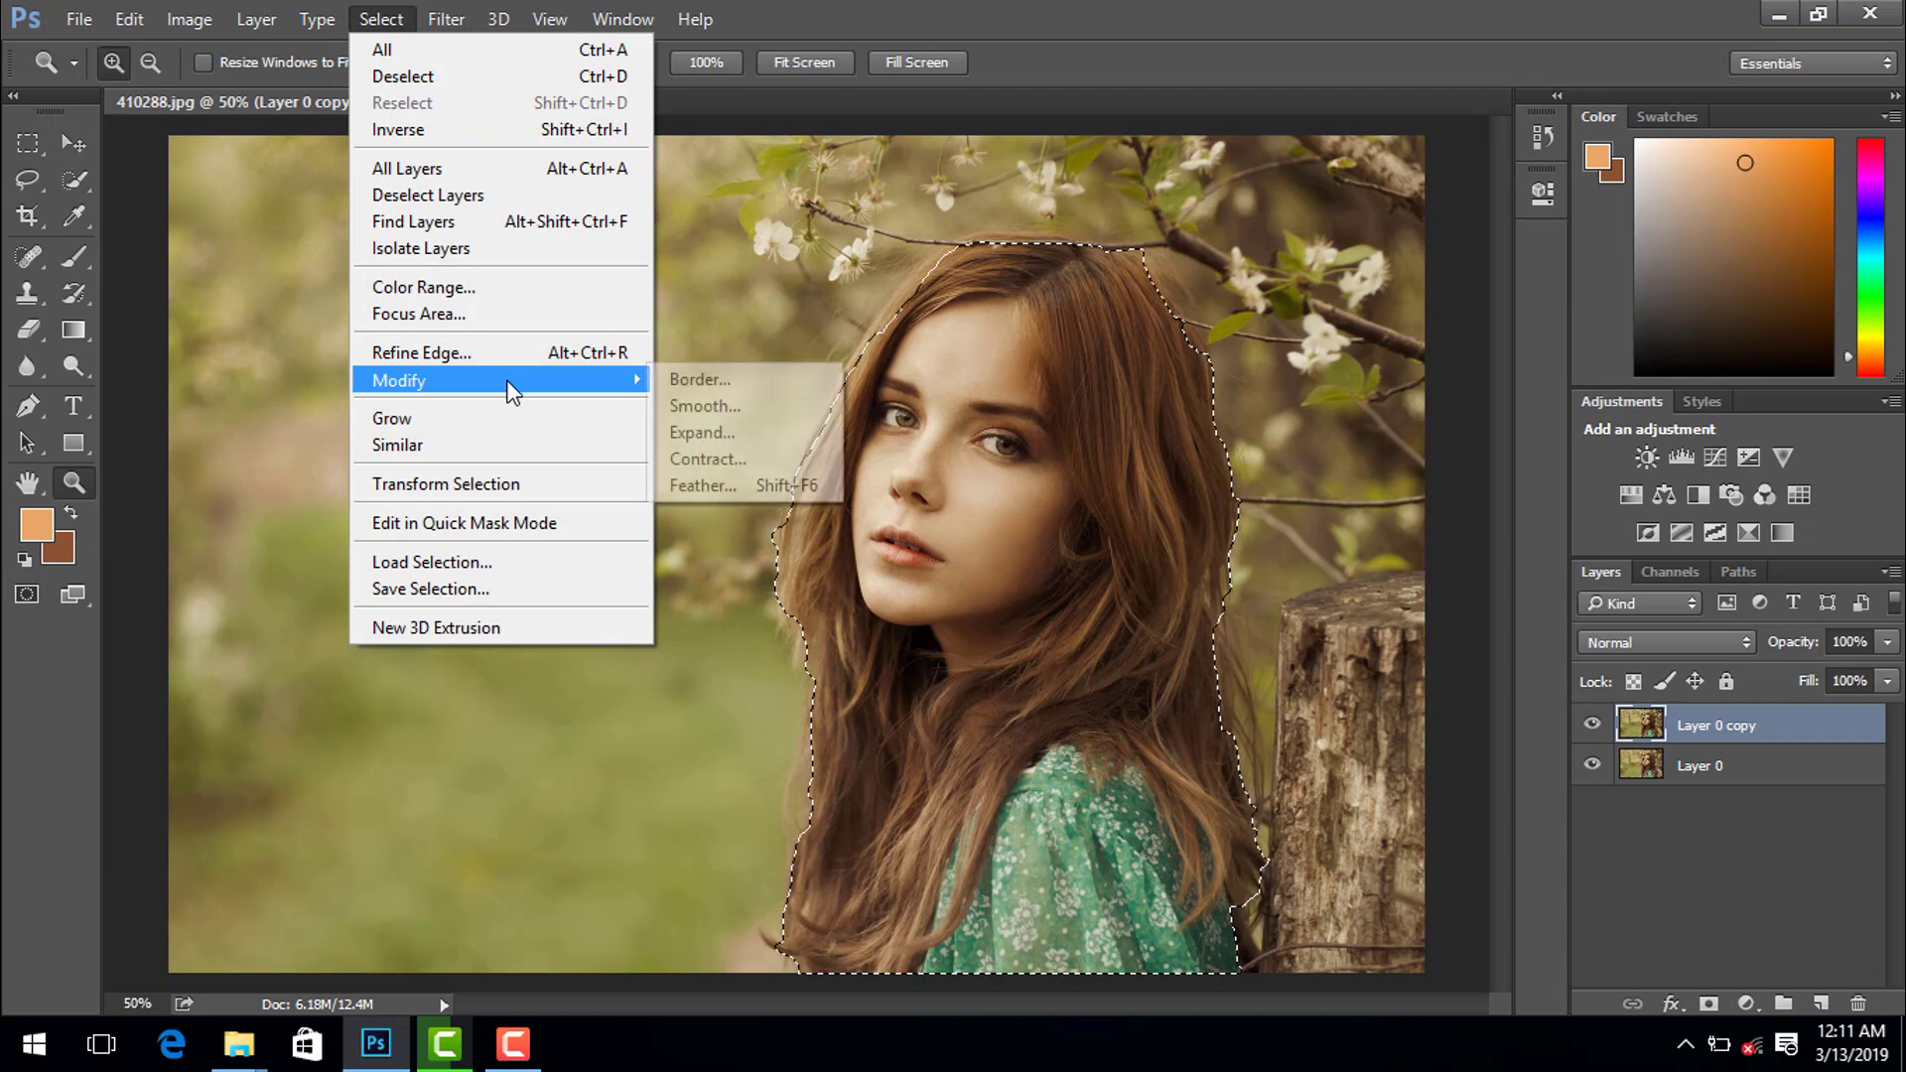
{"action": "left_click", "coordinate": [717, 433]}
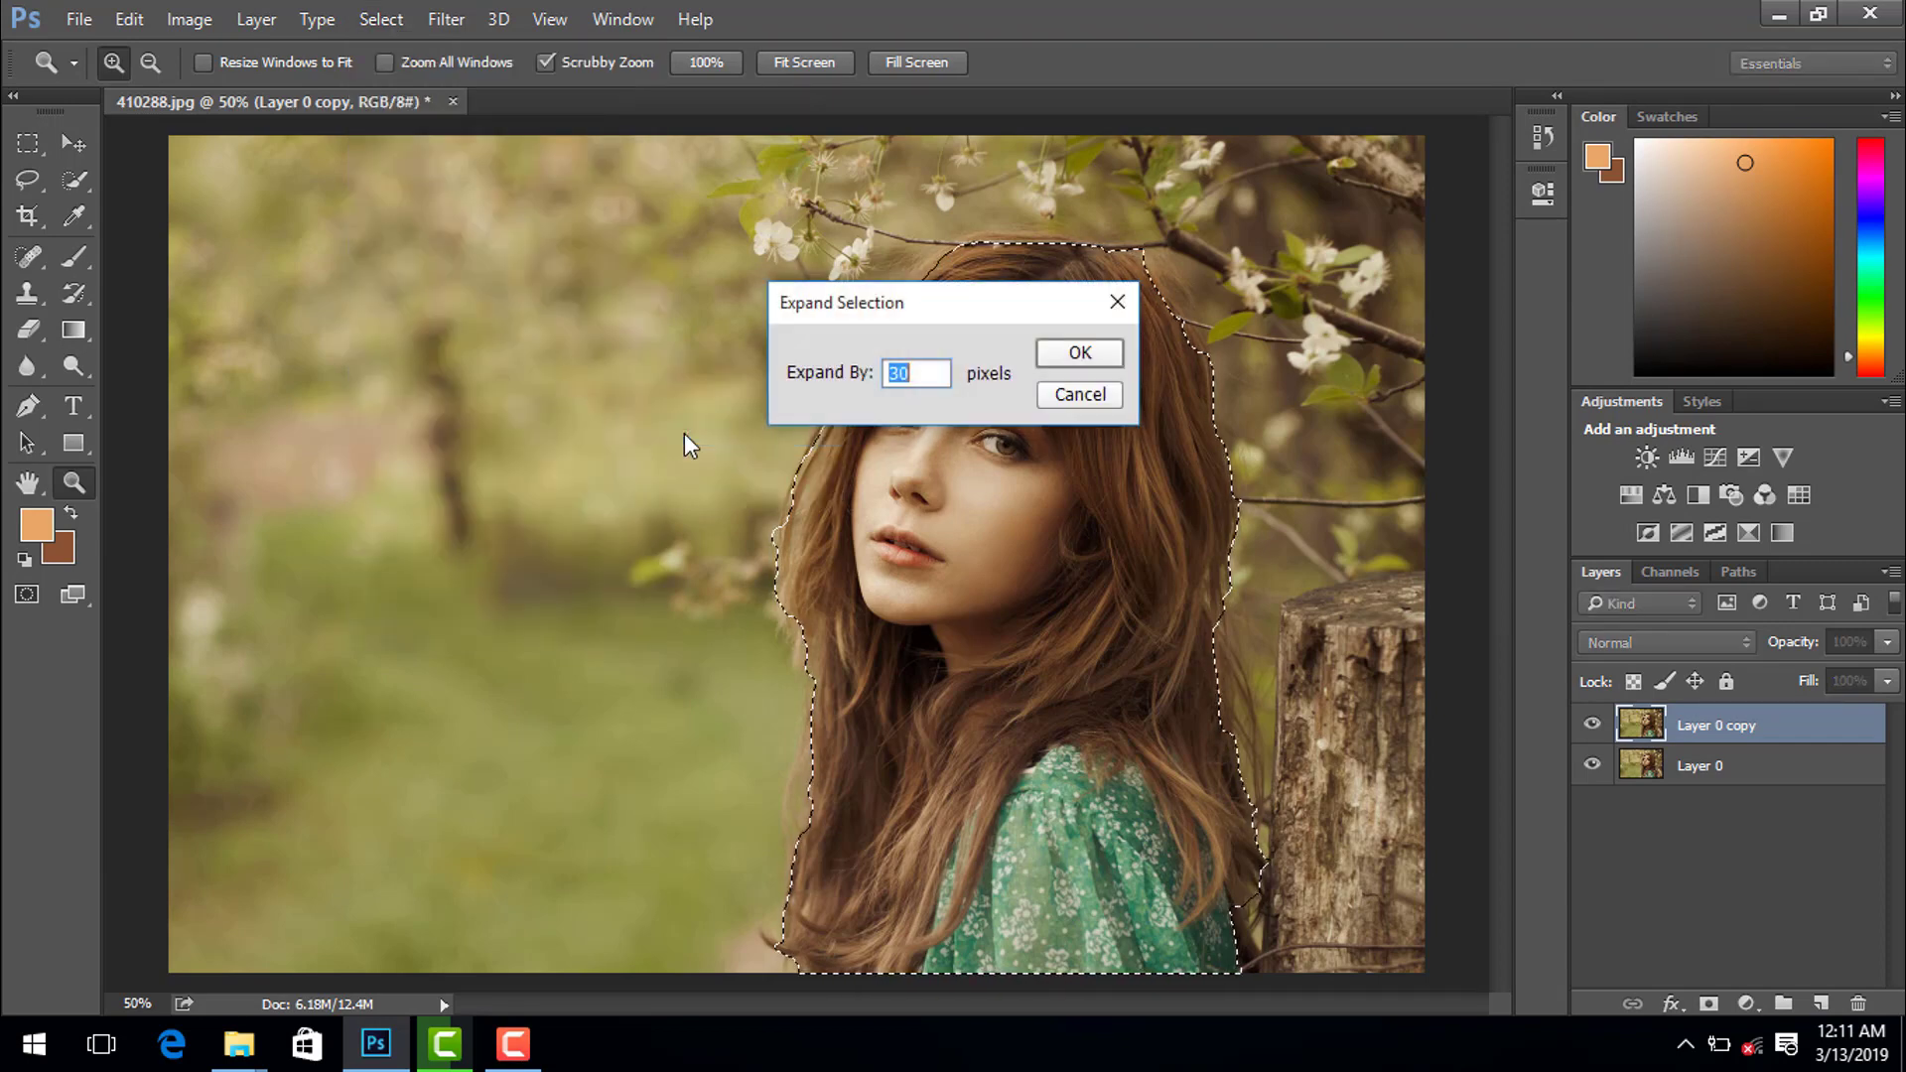
{"action": "left_click", "coordinate": [1080, 349]}
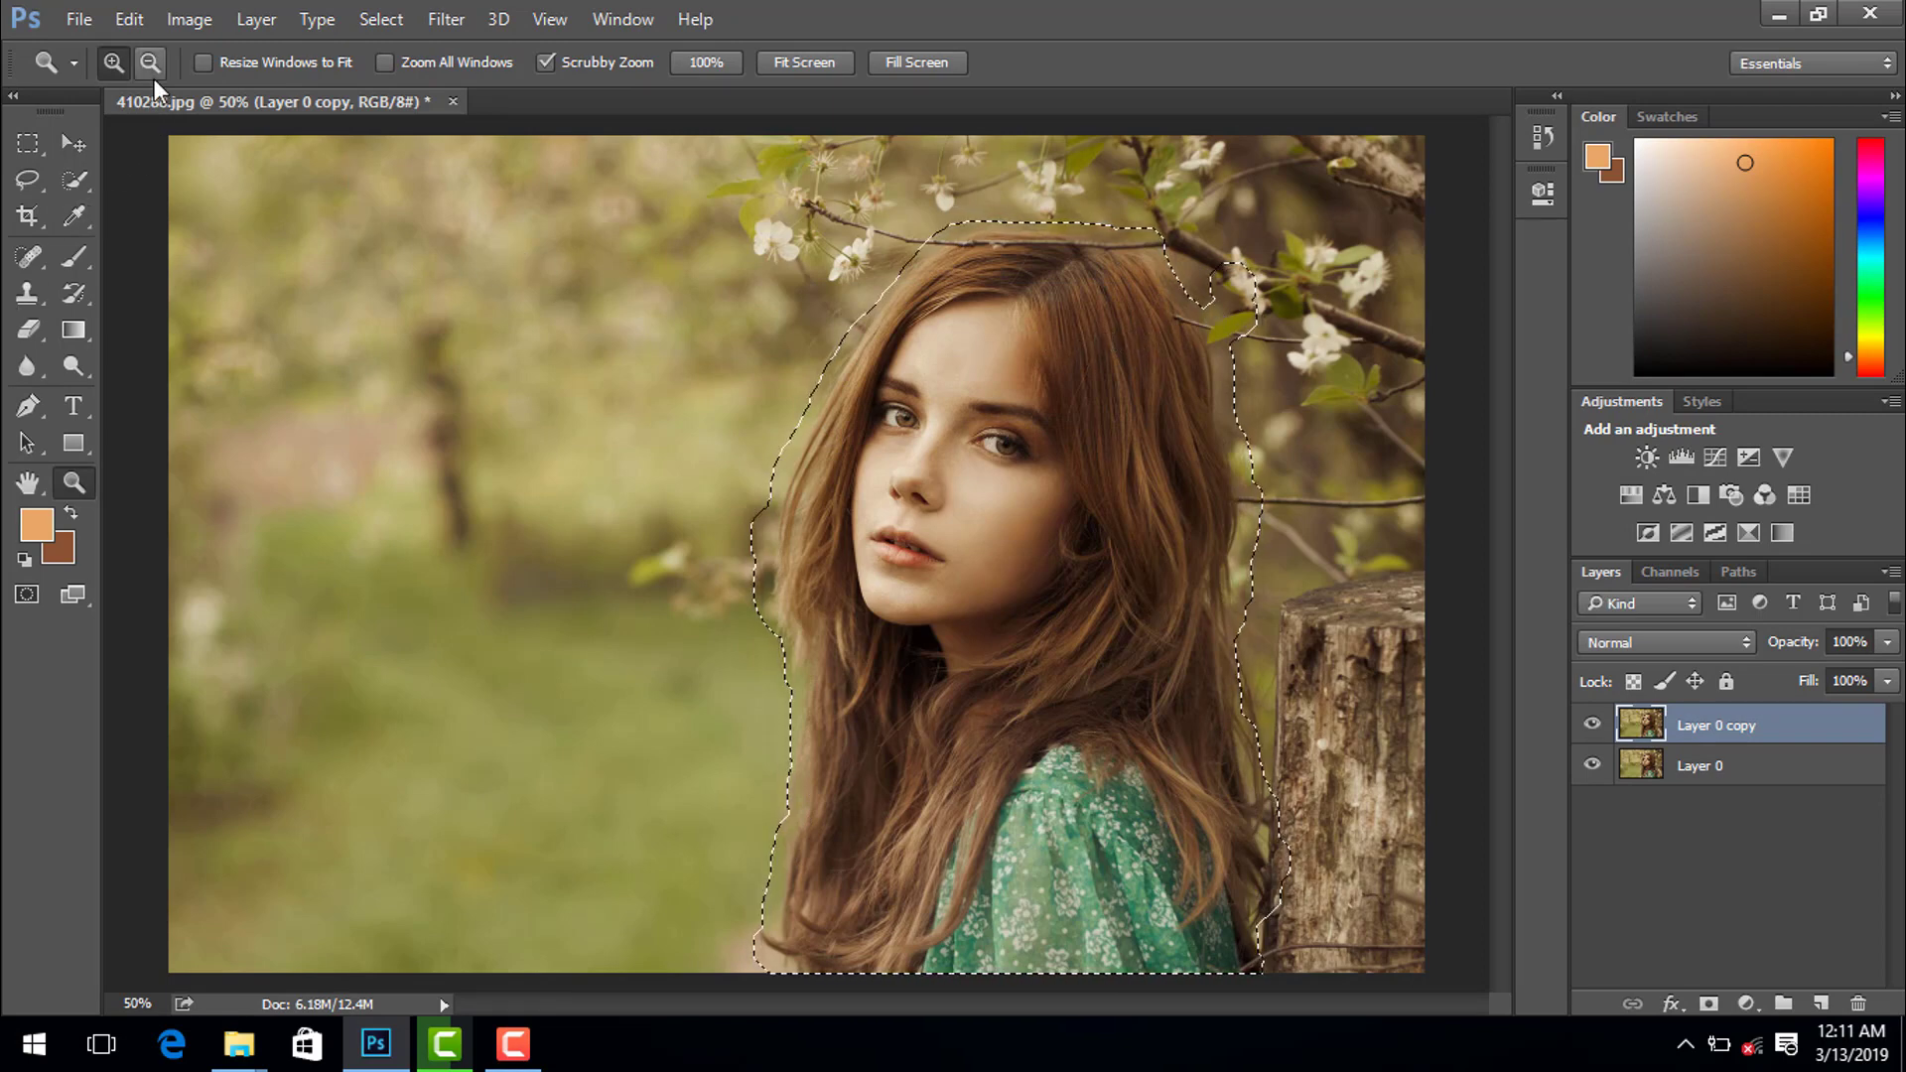
{"action": "key", "text": "q"}
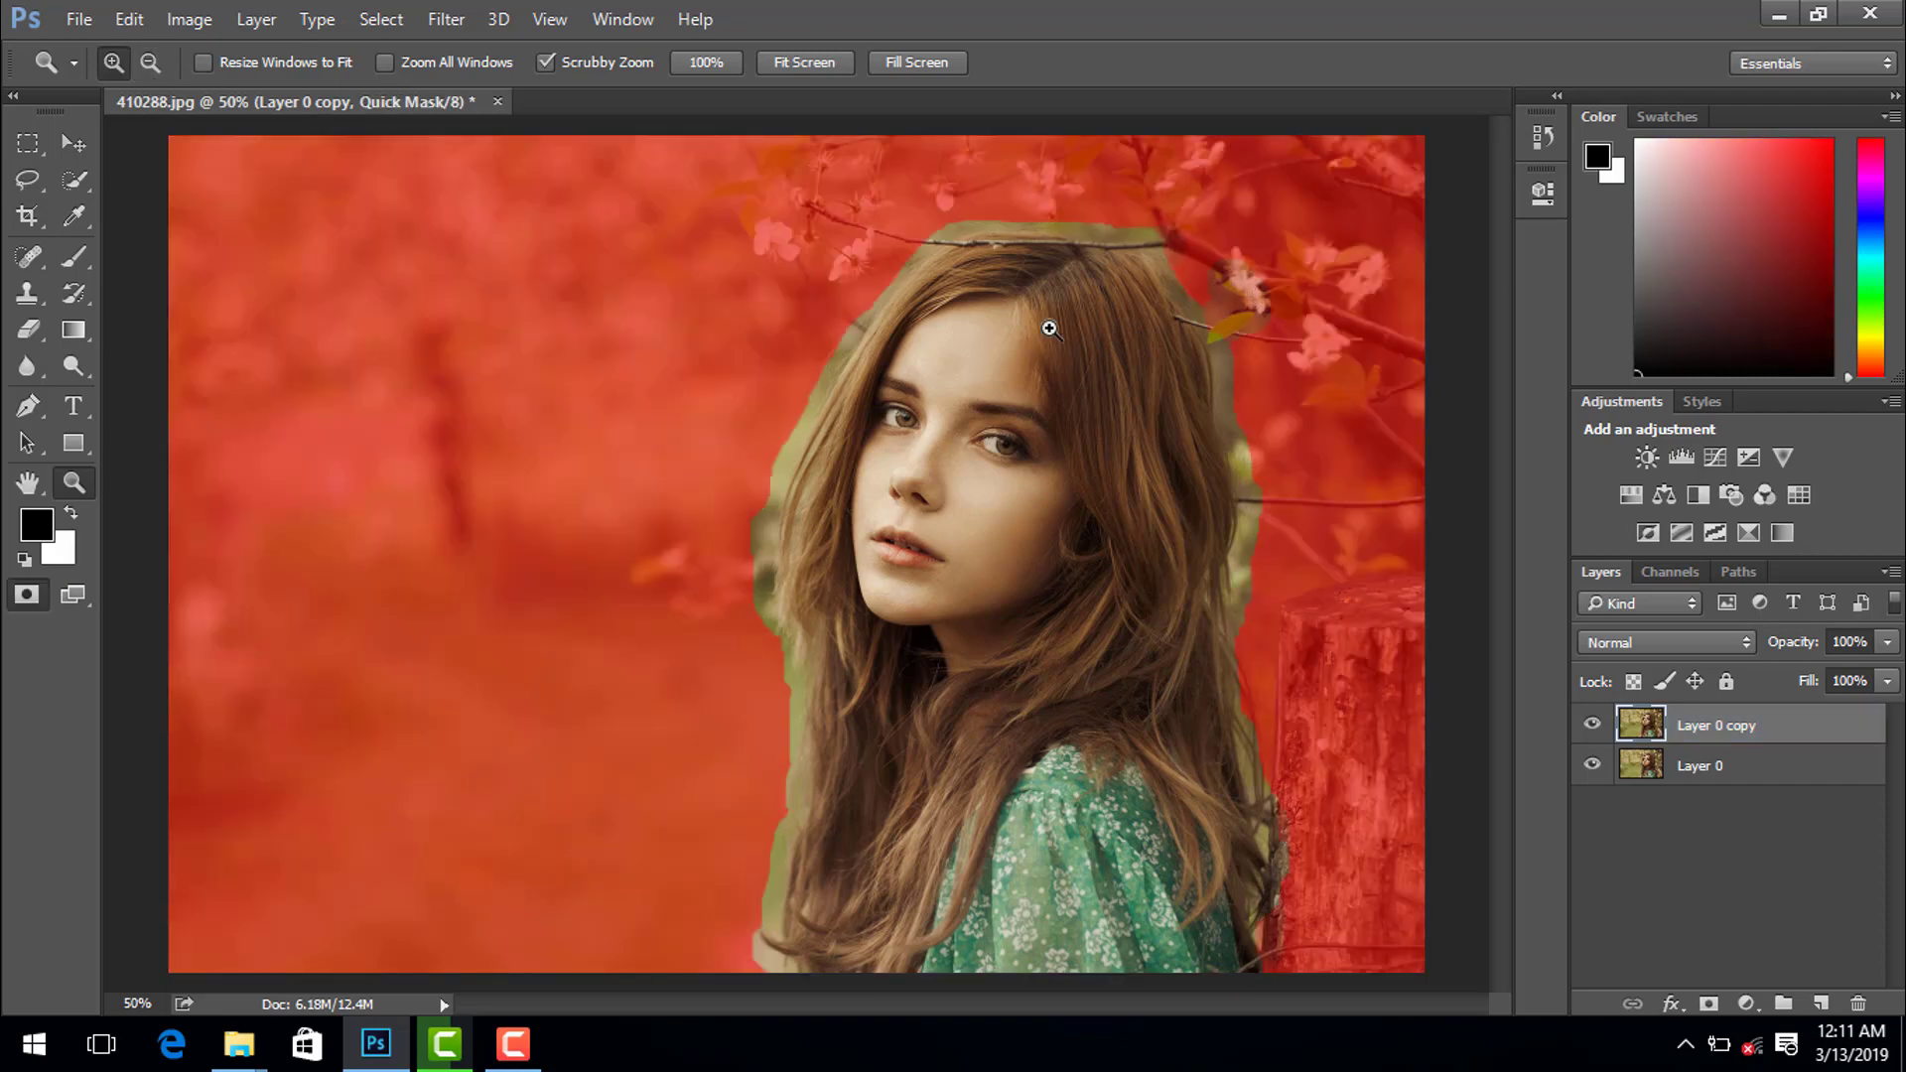
{"action": "key", "text": "q"}
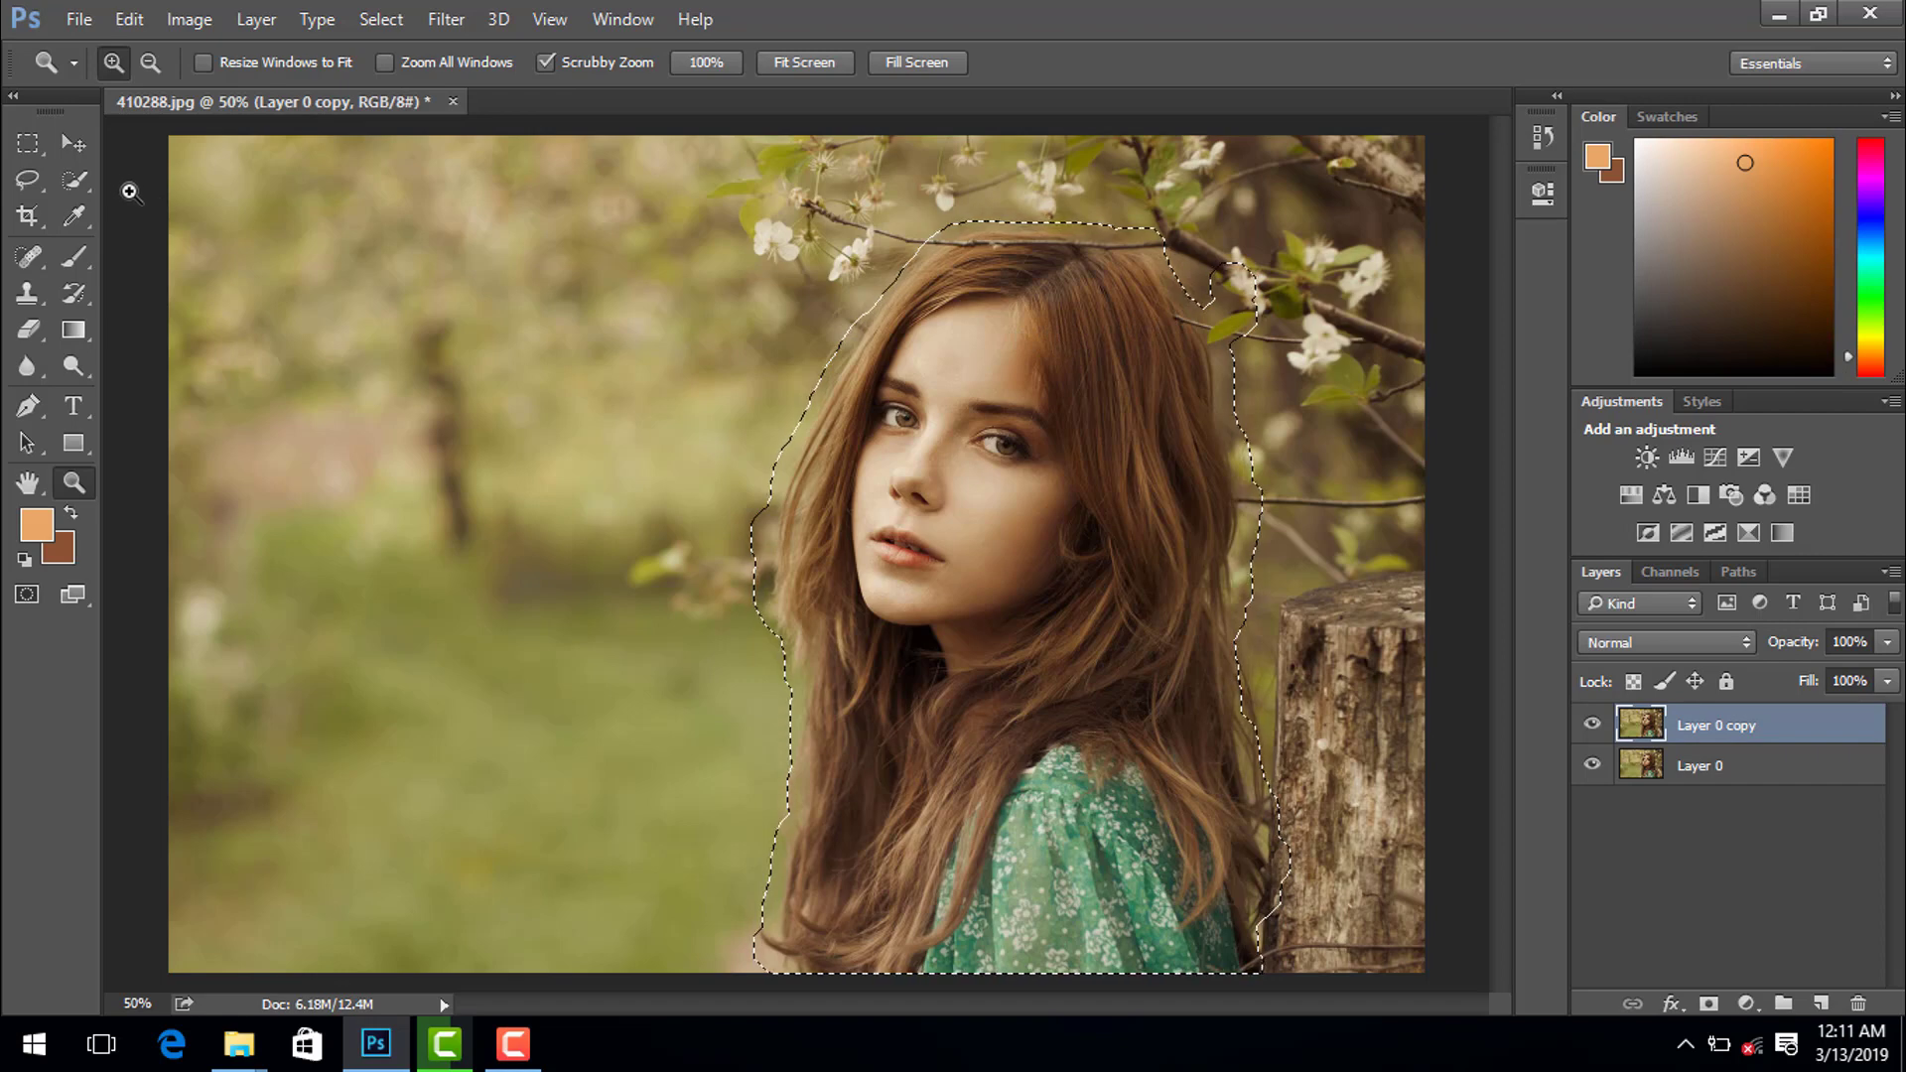
{"action": "key", "text": "q"}
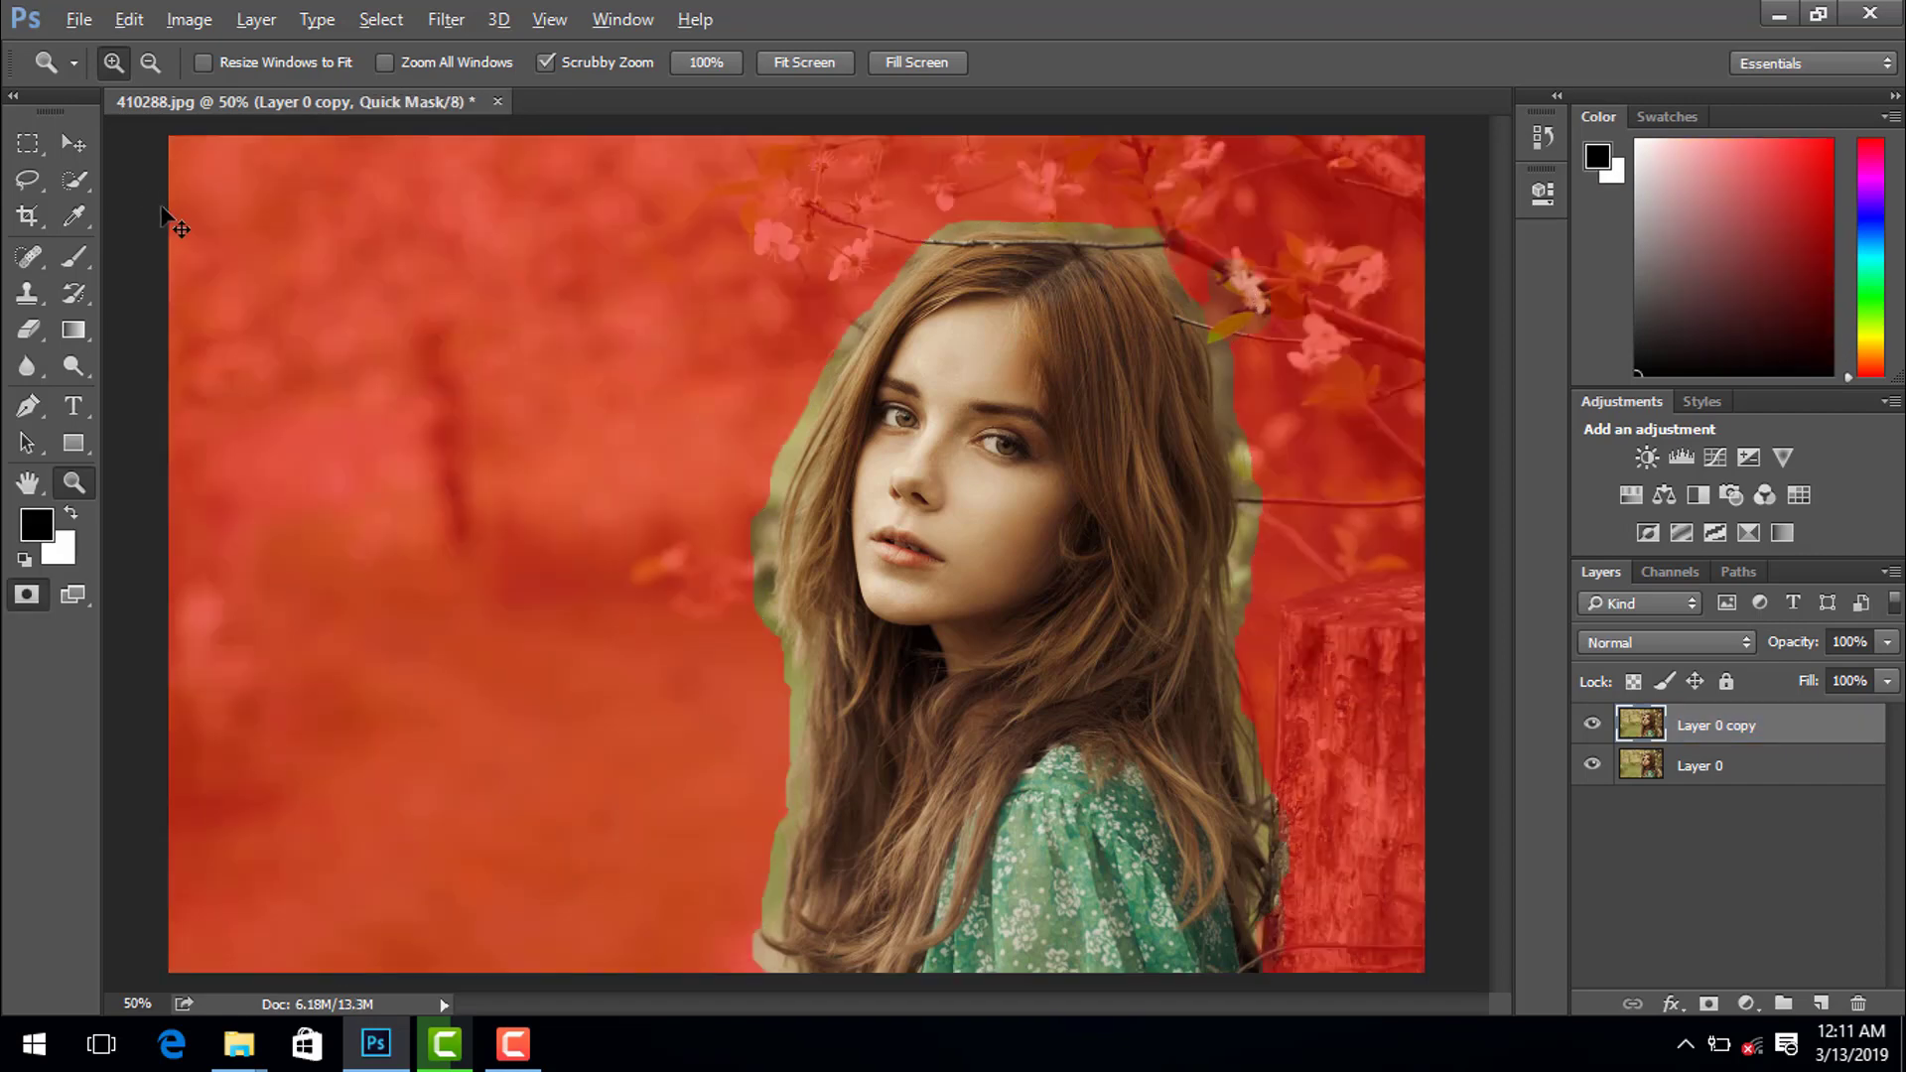
{"action": "key", "text": "q"}
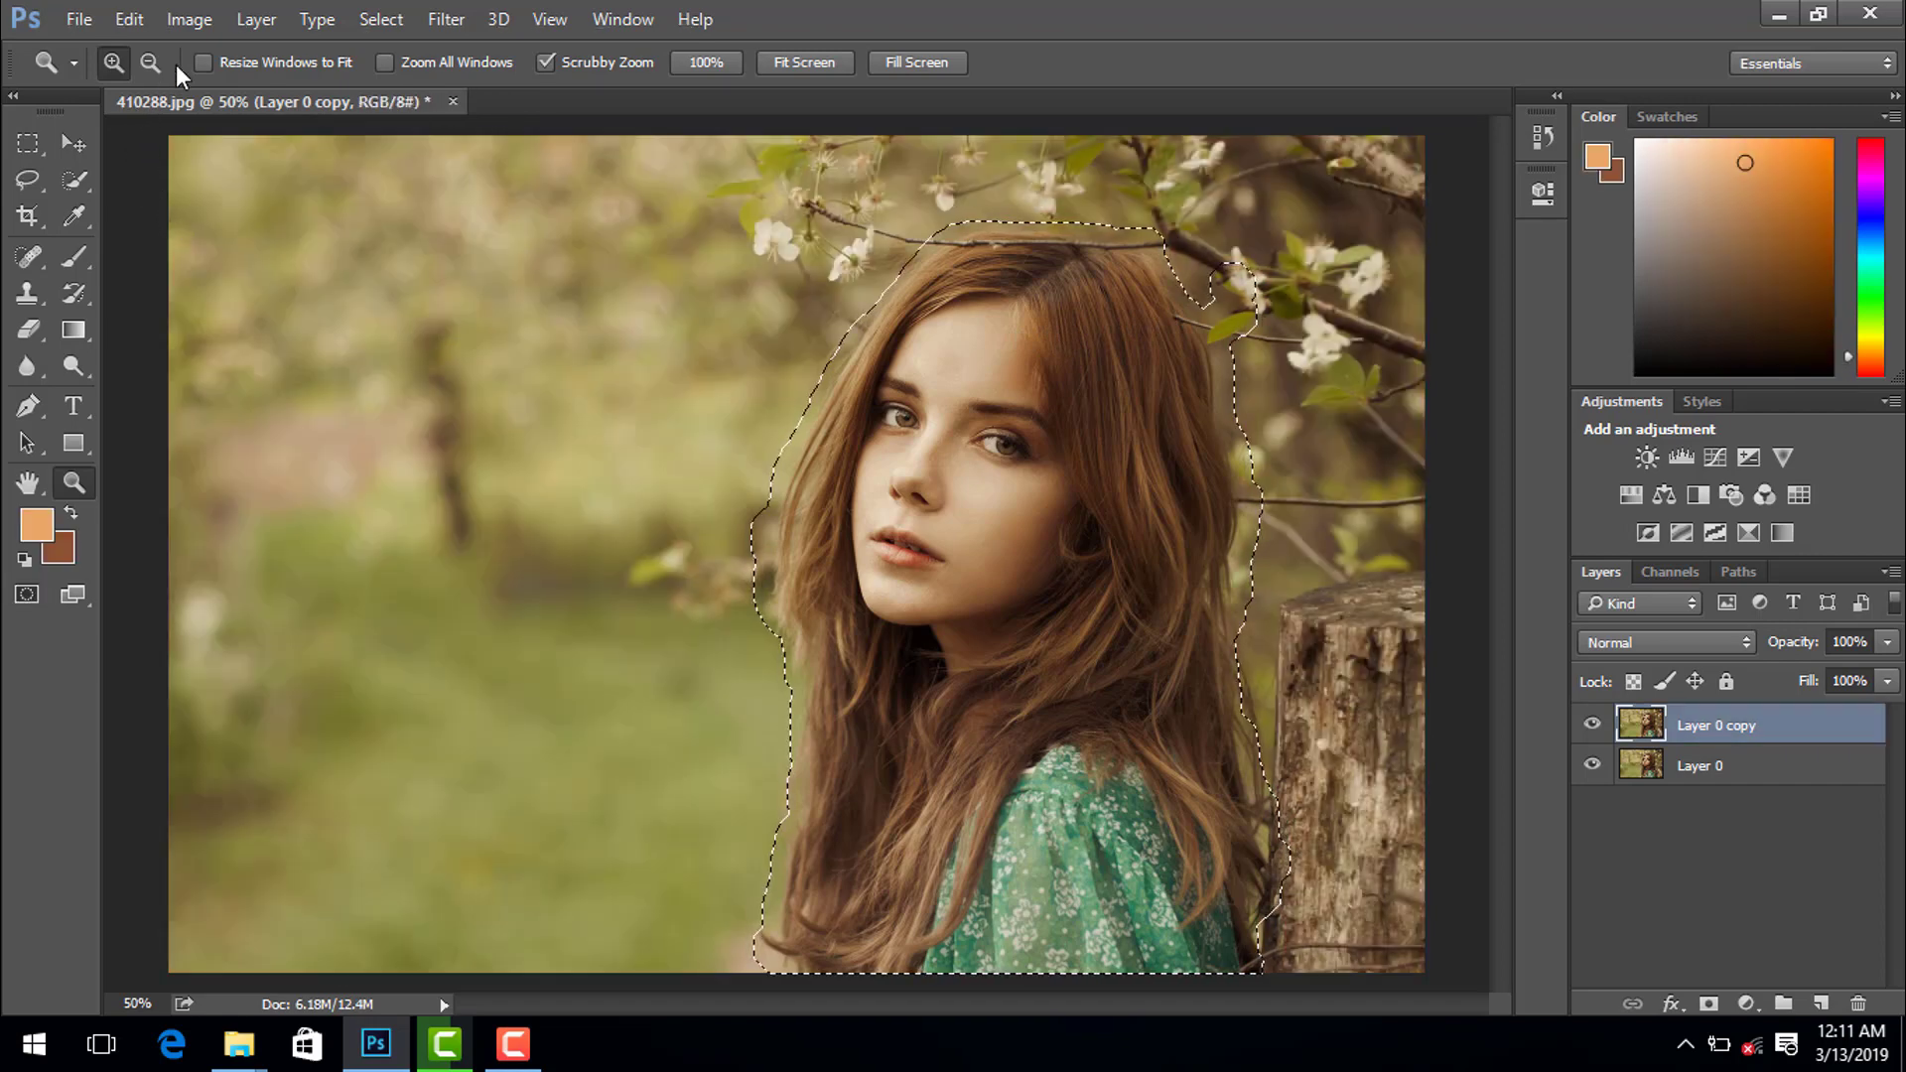
{"action": "left_click", "coordinate": [183, 24]}
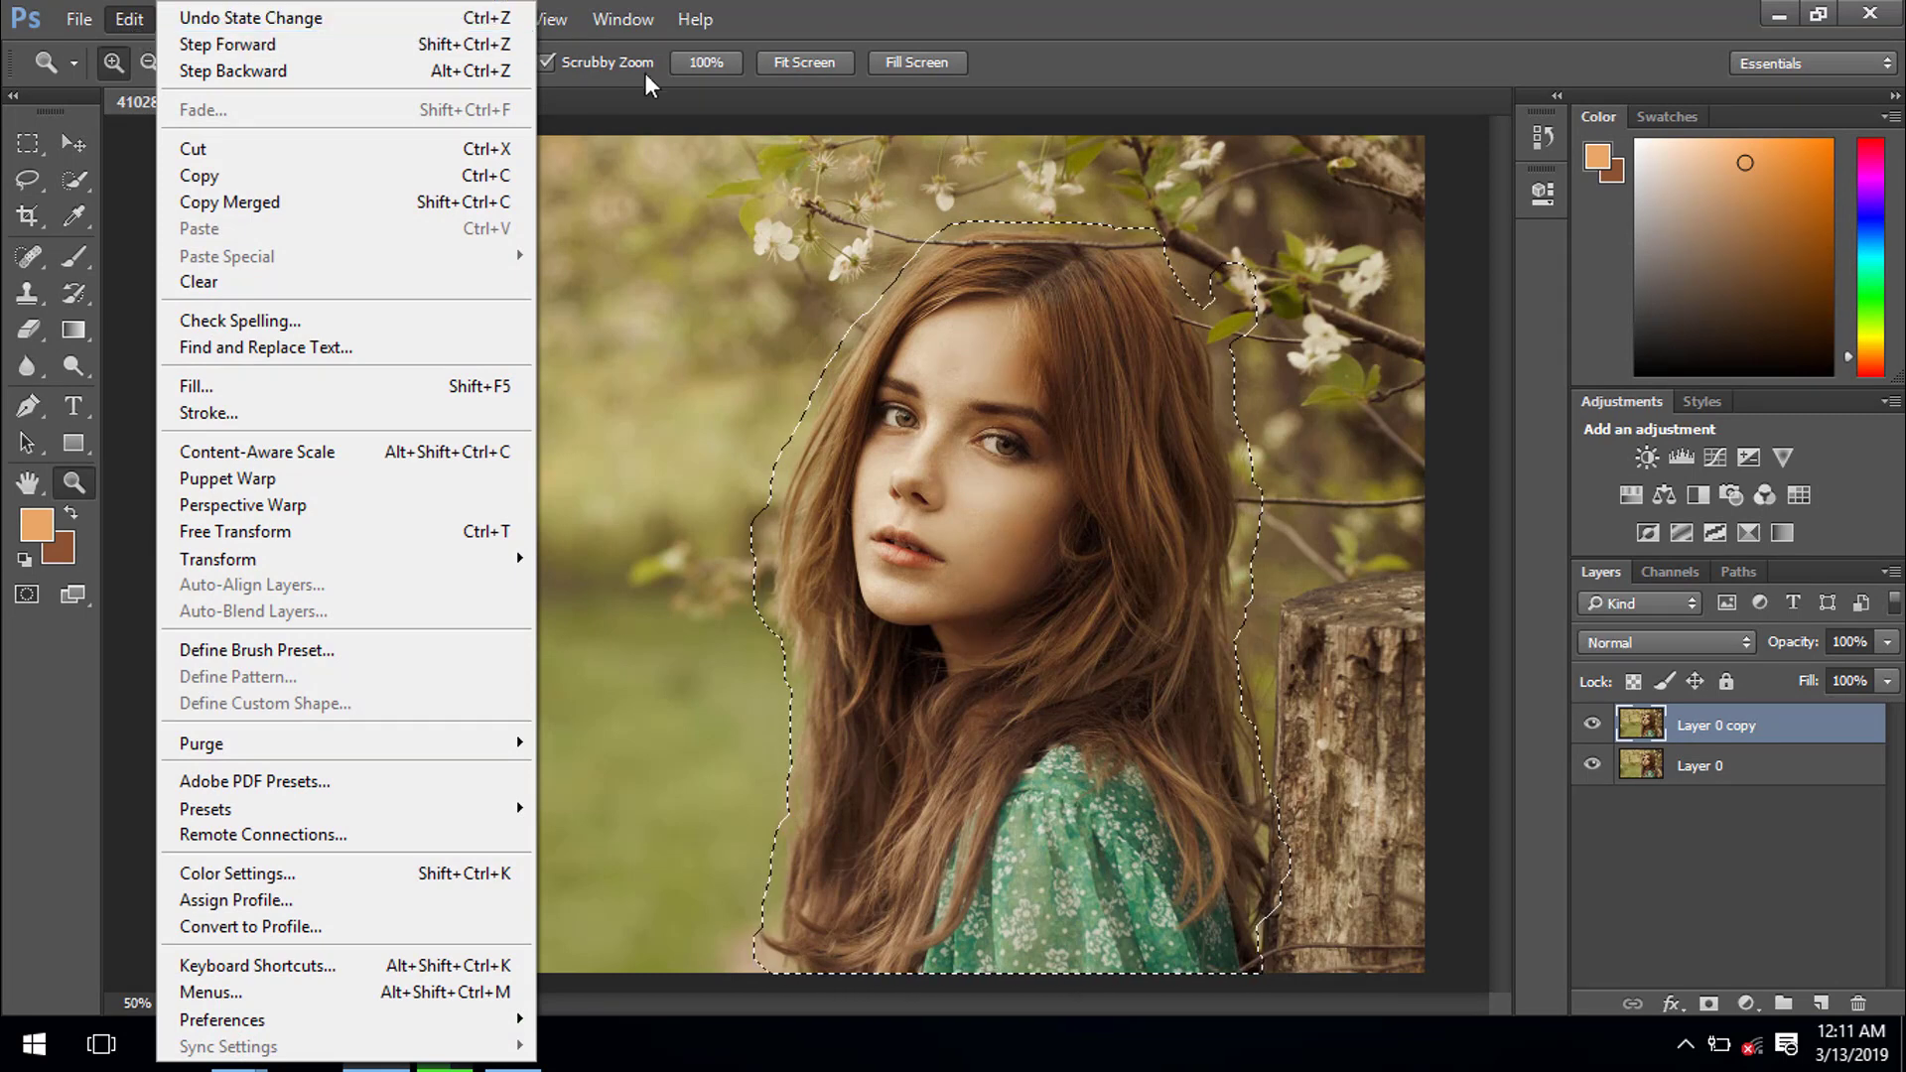
{"action": "left_click", "coordinate": [1000, 104]}
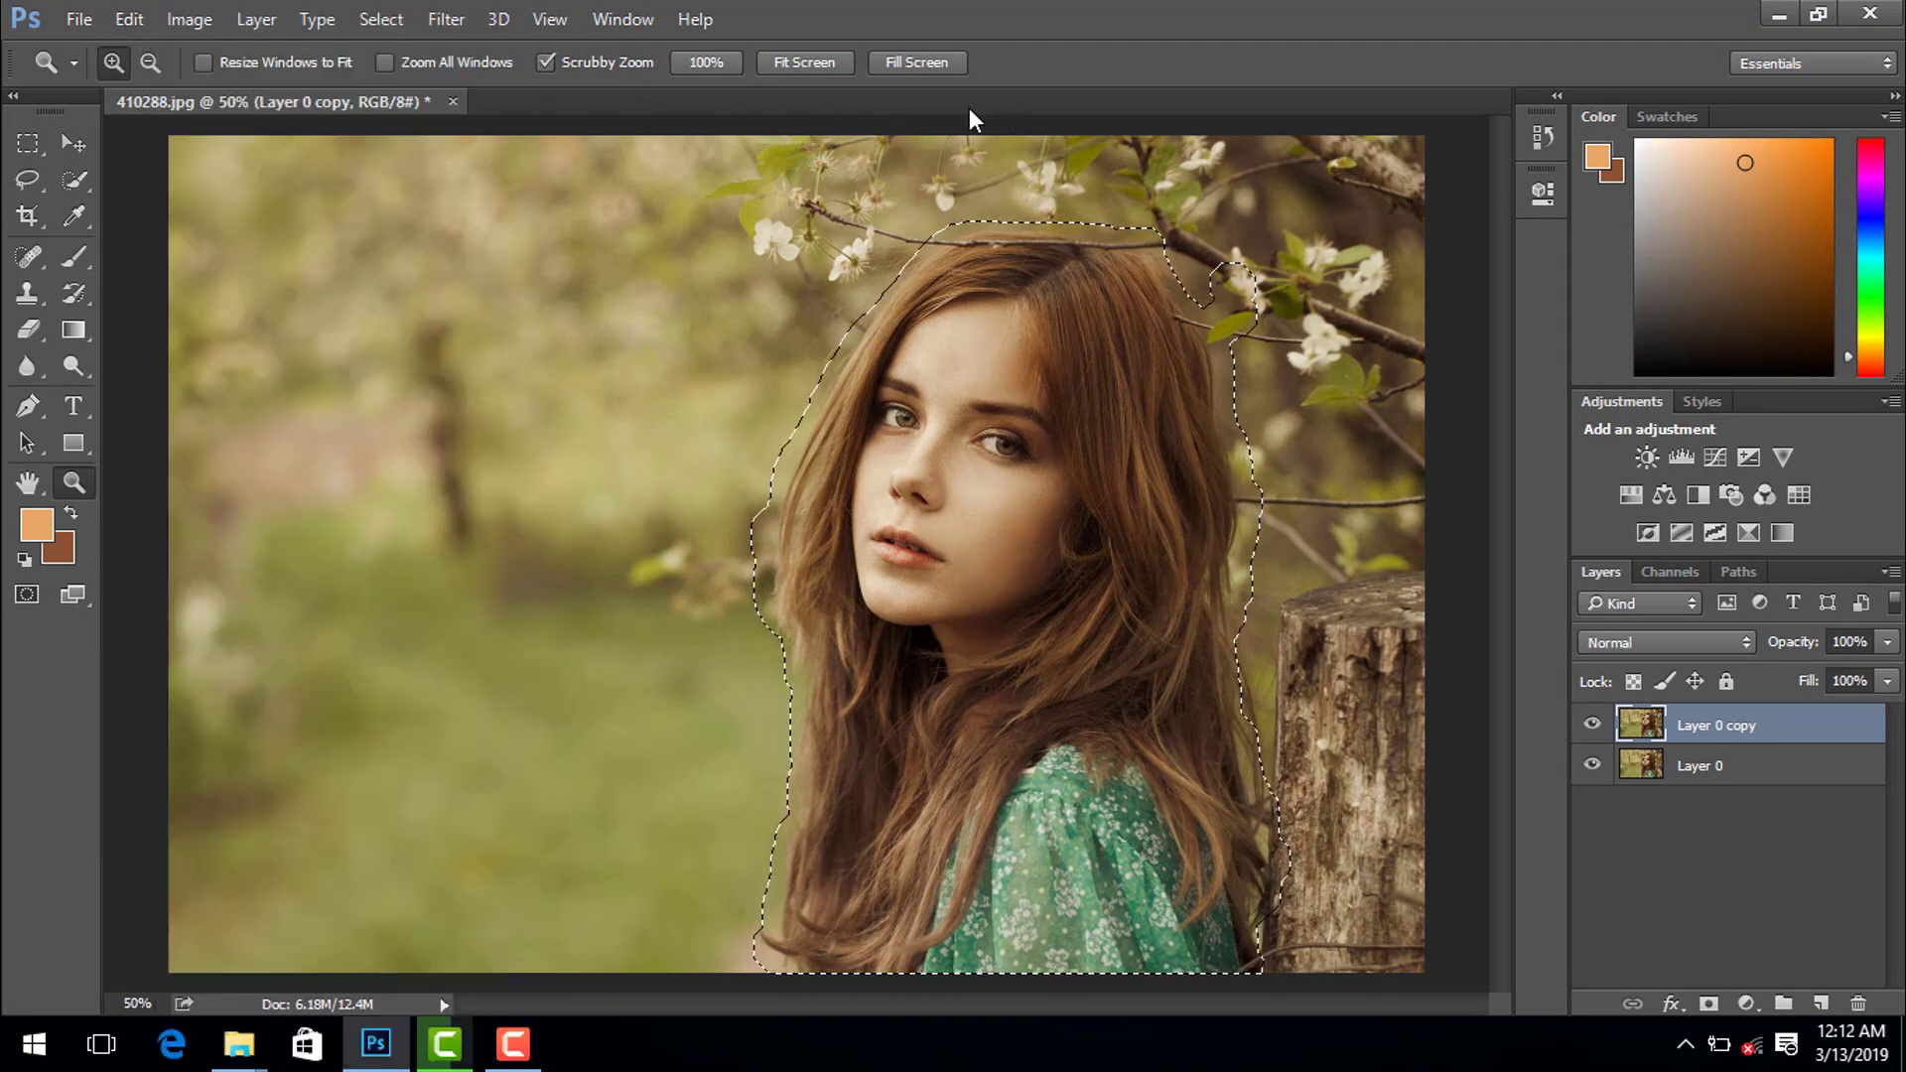
{"action": "left_click", "coordinate": [382, 20]}
{"action": "mouse_move", "coordinate": [399, 379]}
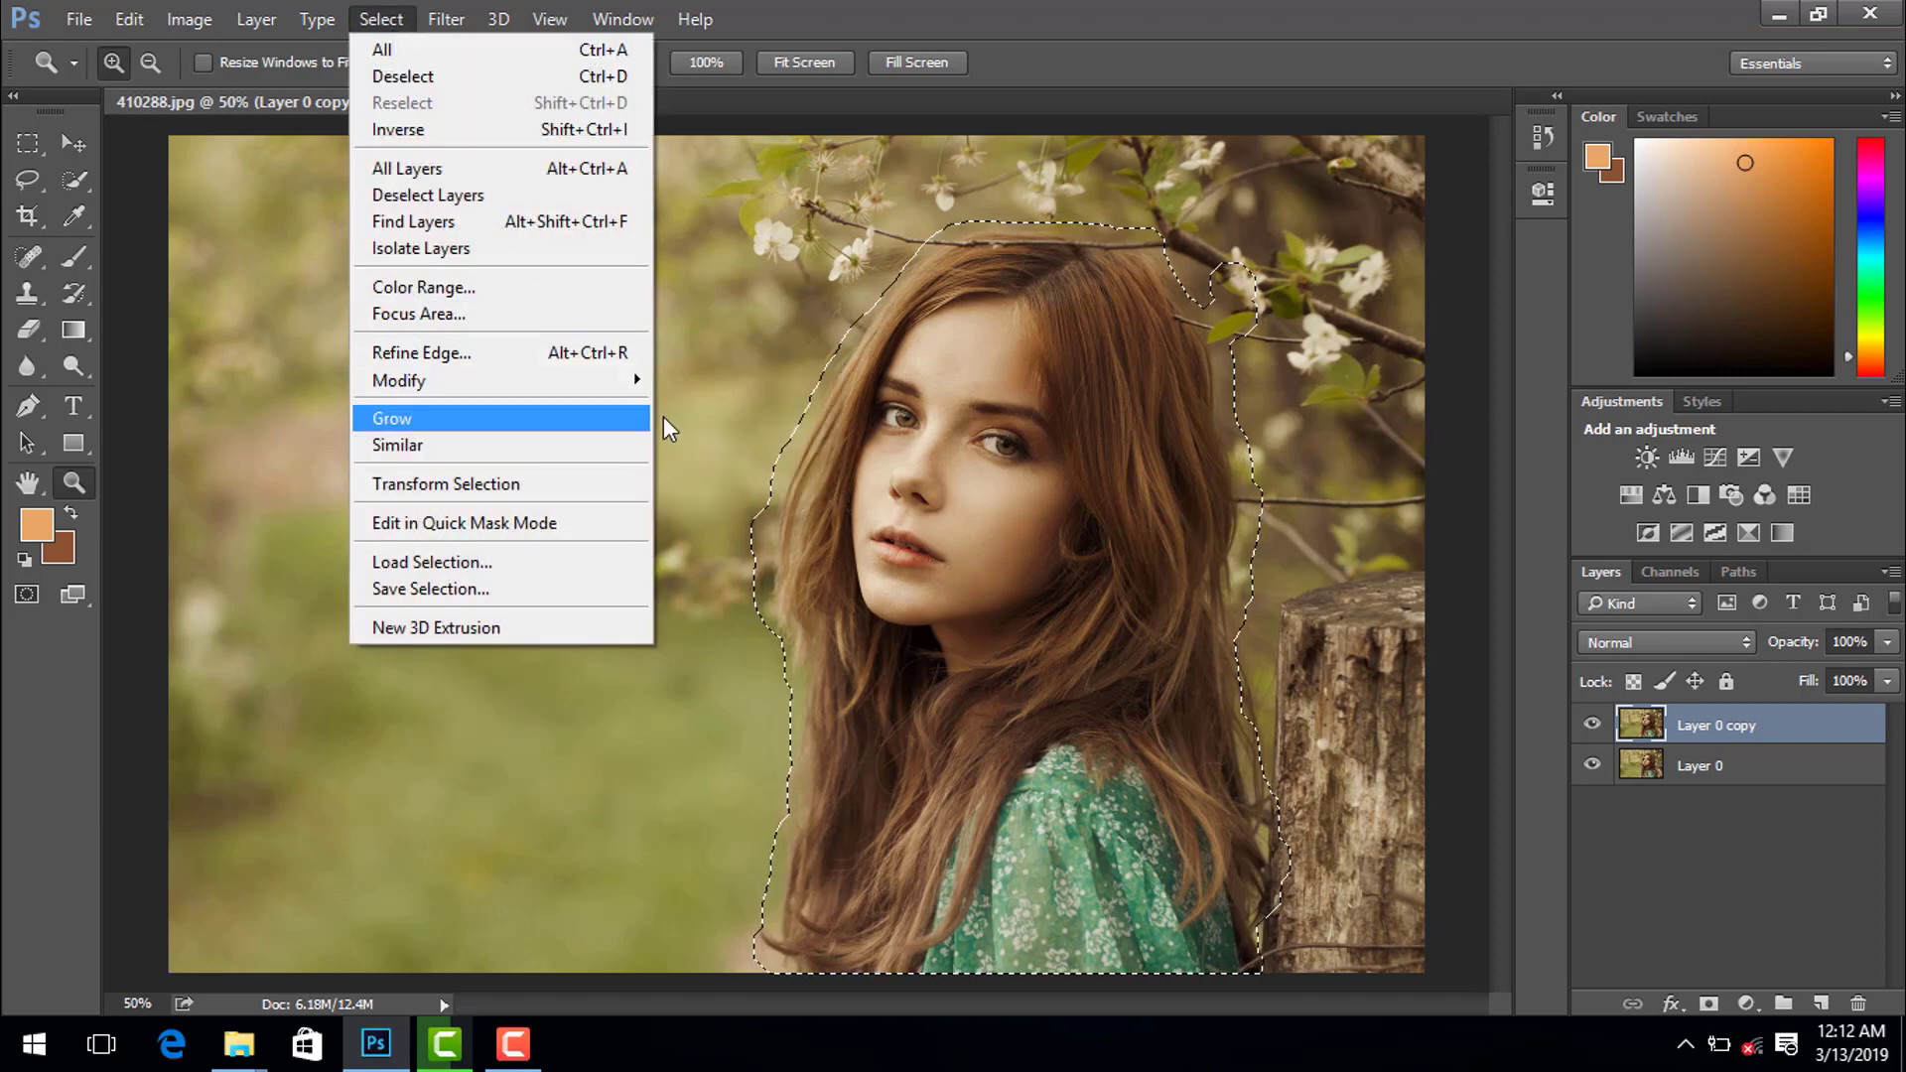
- In Refine Edge, paint the refine radius along the hair edges, shrinking the brush from 100 to 70
{"action": "left_click", "coordinate": [549, 355]}
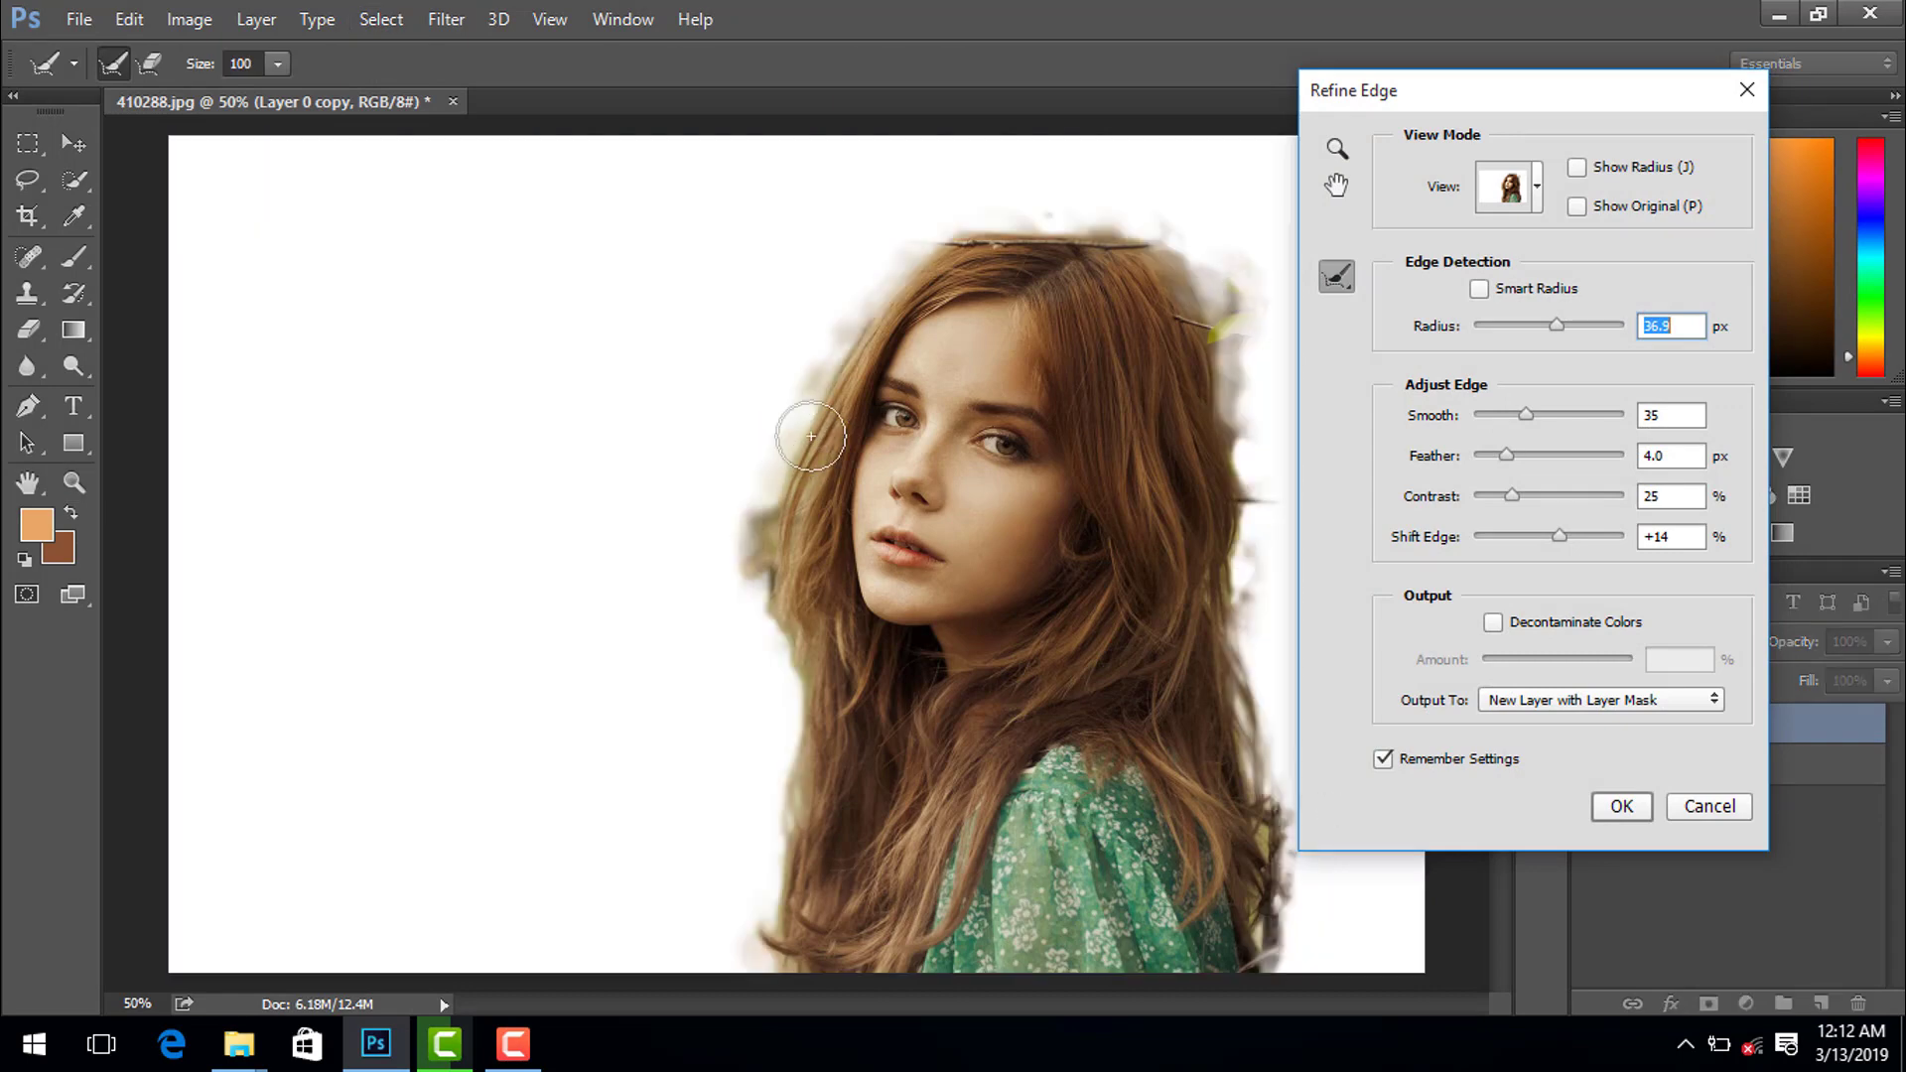
{"action": "mouse_move", "coordinate": [821, 306]}
{"action": "left_mouse_down"}
{"action": "mouse_move", "coordinate": [791, 628]}
{"action": "mouse_move", "coordinate": [746, 629]}
{"action": "left_mouse_up"}
{"action": "mouse_move", "coordinate": [1102, 224]}
{"action": "left_mouse_down"}
{"action": "mouse_move", "coordinate": [1246, 428]}
{"action": "mouse_move", "coordinate": [1195, 565]}
{"action": "left_mouse_up"}
{"action": "mouse_move", "coordinate": [1197, 238]}
{"action": "left_mouse_down"}
{"action": "mouse_move", "coordinate": [1223, 300]}
{"action": "mouse_move", "coordinate": [1187, 587]}
{"action": "left_mouse_up"}
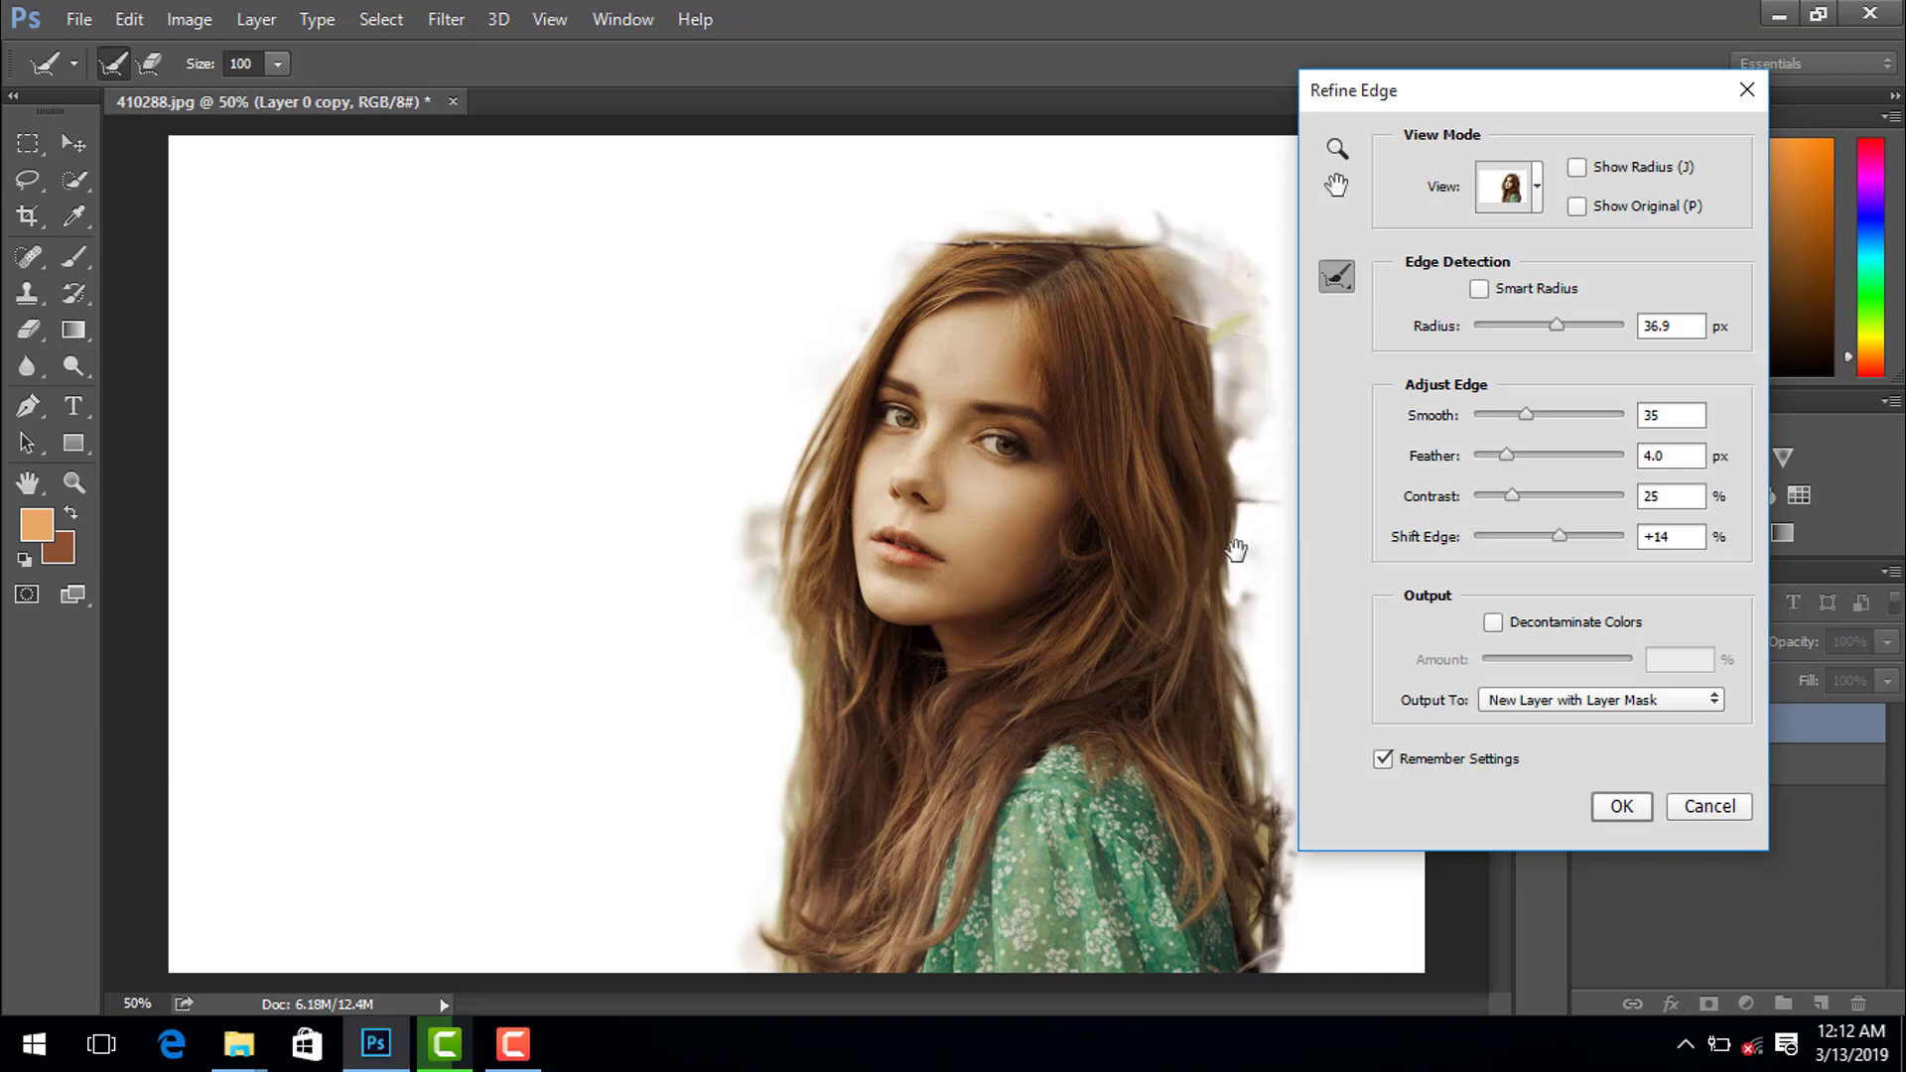
{"action": "left_click_drag", "start_coordinate": [735, 492], "coordinate": [819, 600]}
{"action": "key", "text": "bracketleft"}
{"action": "key", "text": "bracketleft"}
{"action": "key", "text": "bracketleft"}
{"action": "left_click_drag", "start_coordinate": [1170, 236], "coordinate": [1183, 625]}
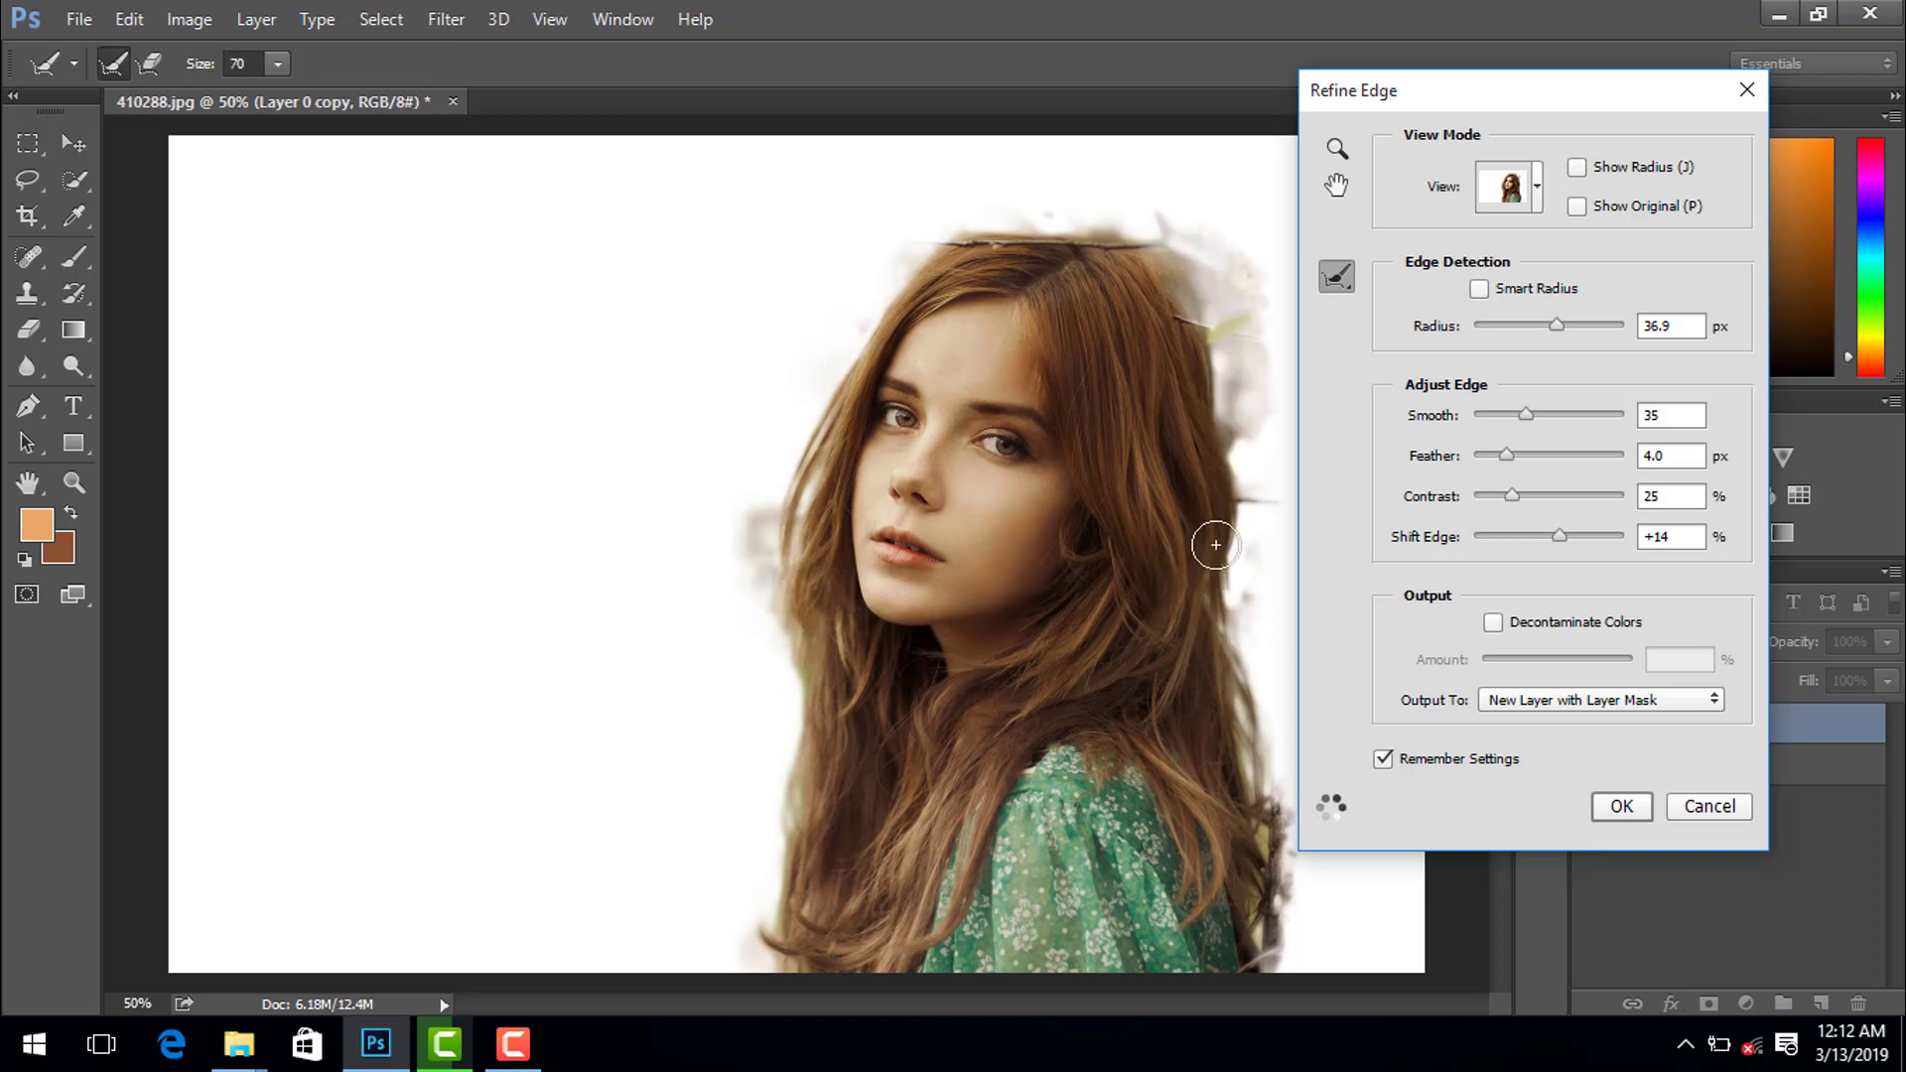
{"action": "left_click_drag", "start_coordinate": [1204, 221], "coordinate": [1252, 365]}
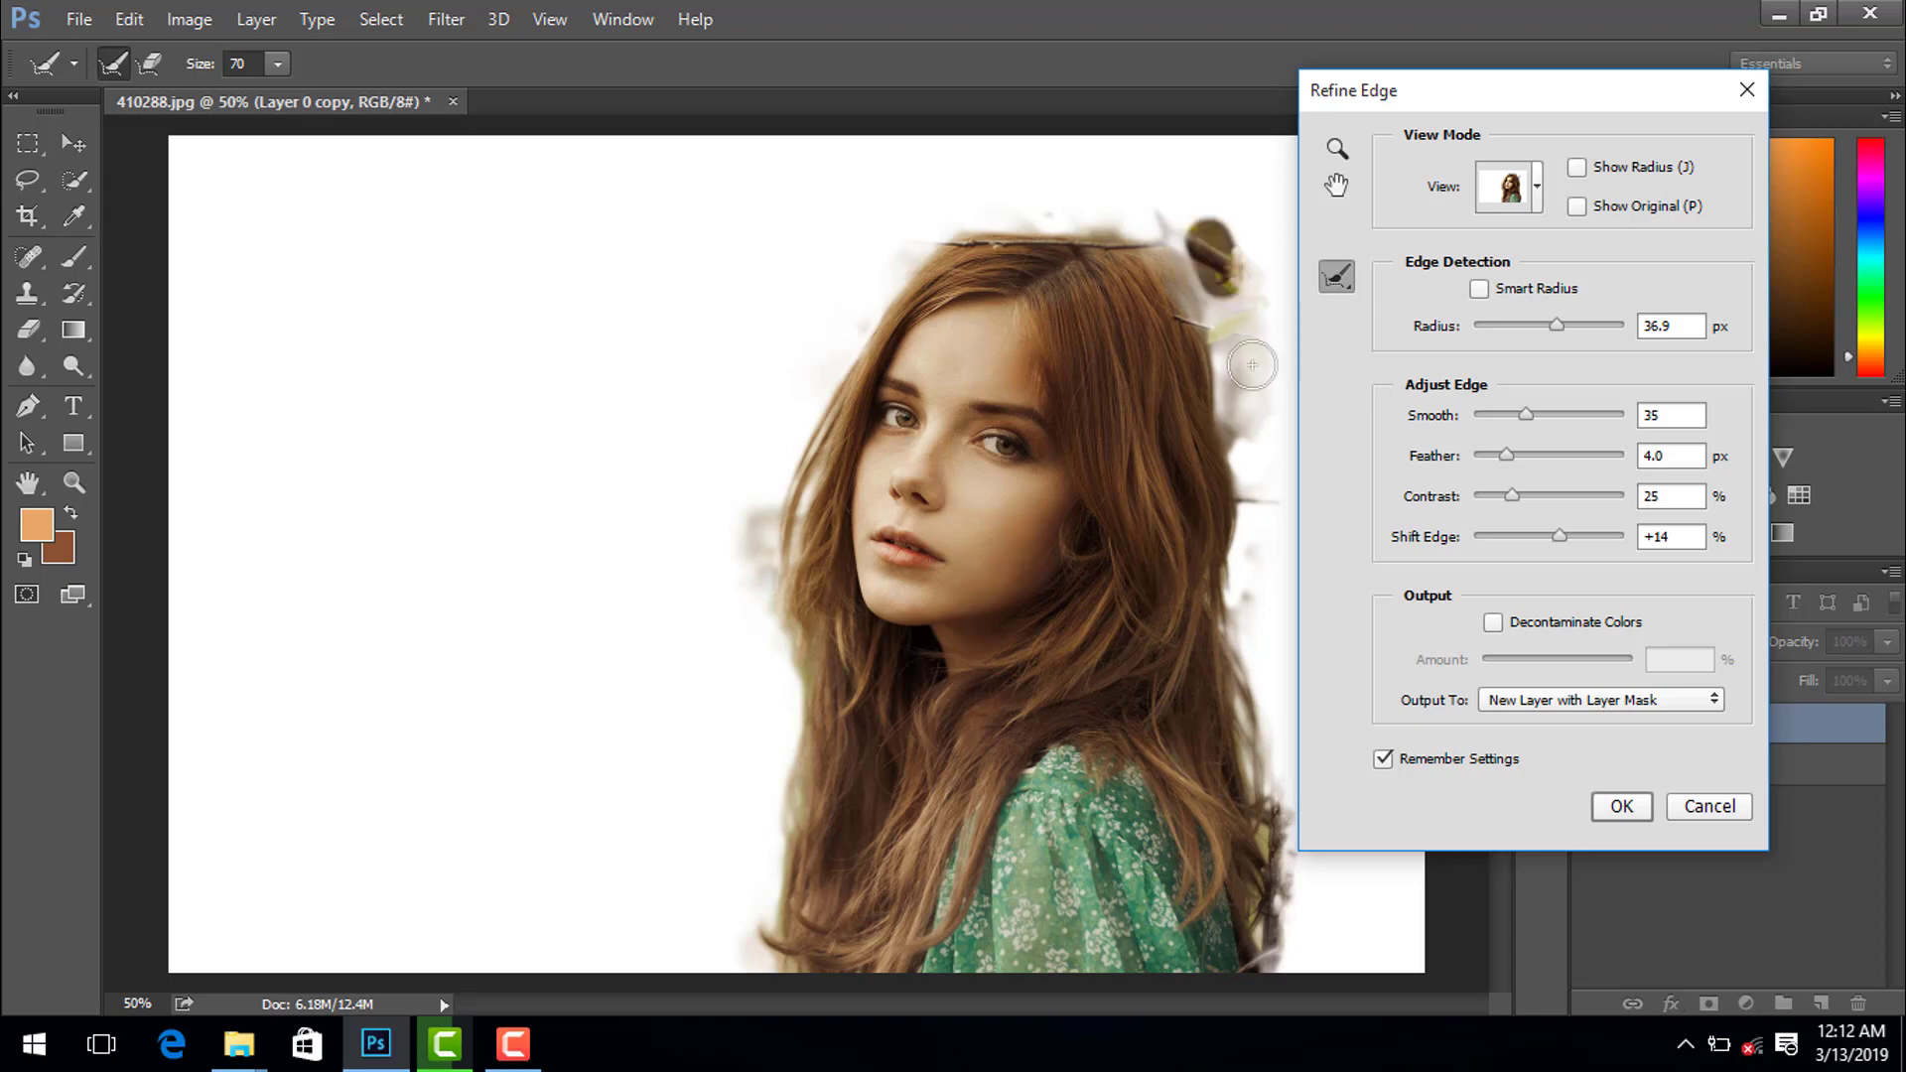
{"action": "left_click_drag", "start_coordinate": [1204, 213], "coordinate": [1260, 373]}
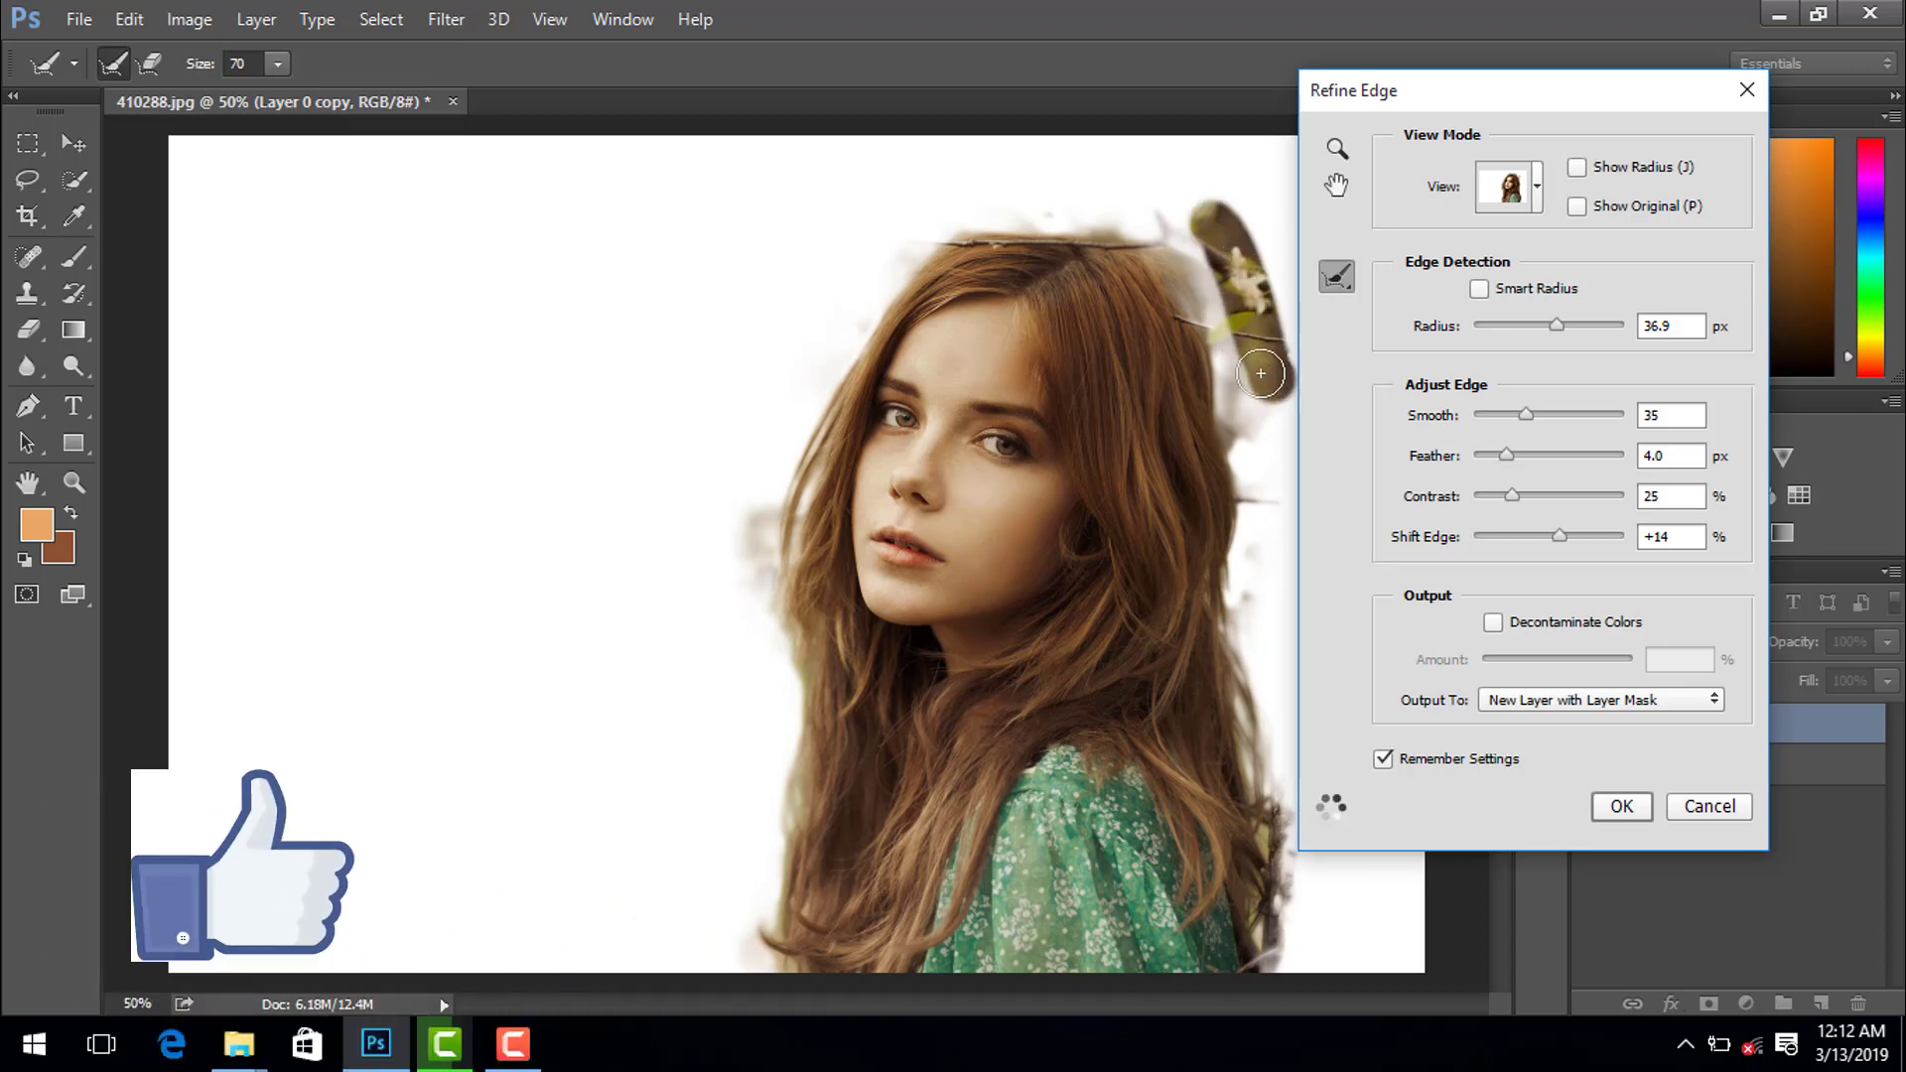
{"action": "left_click_drag", "start_coordinate": [1250, 293], "coordinate": [1241, 412]}
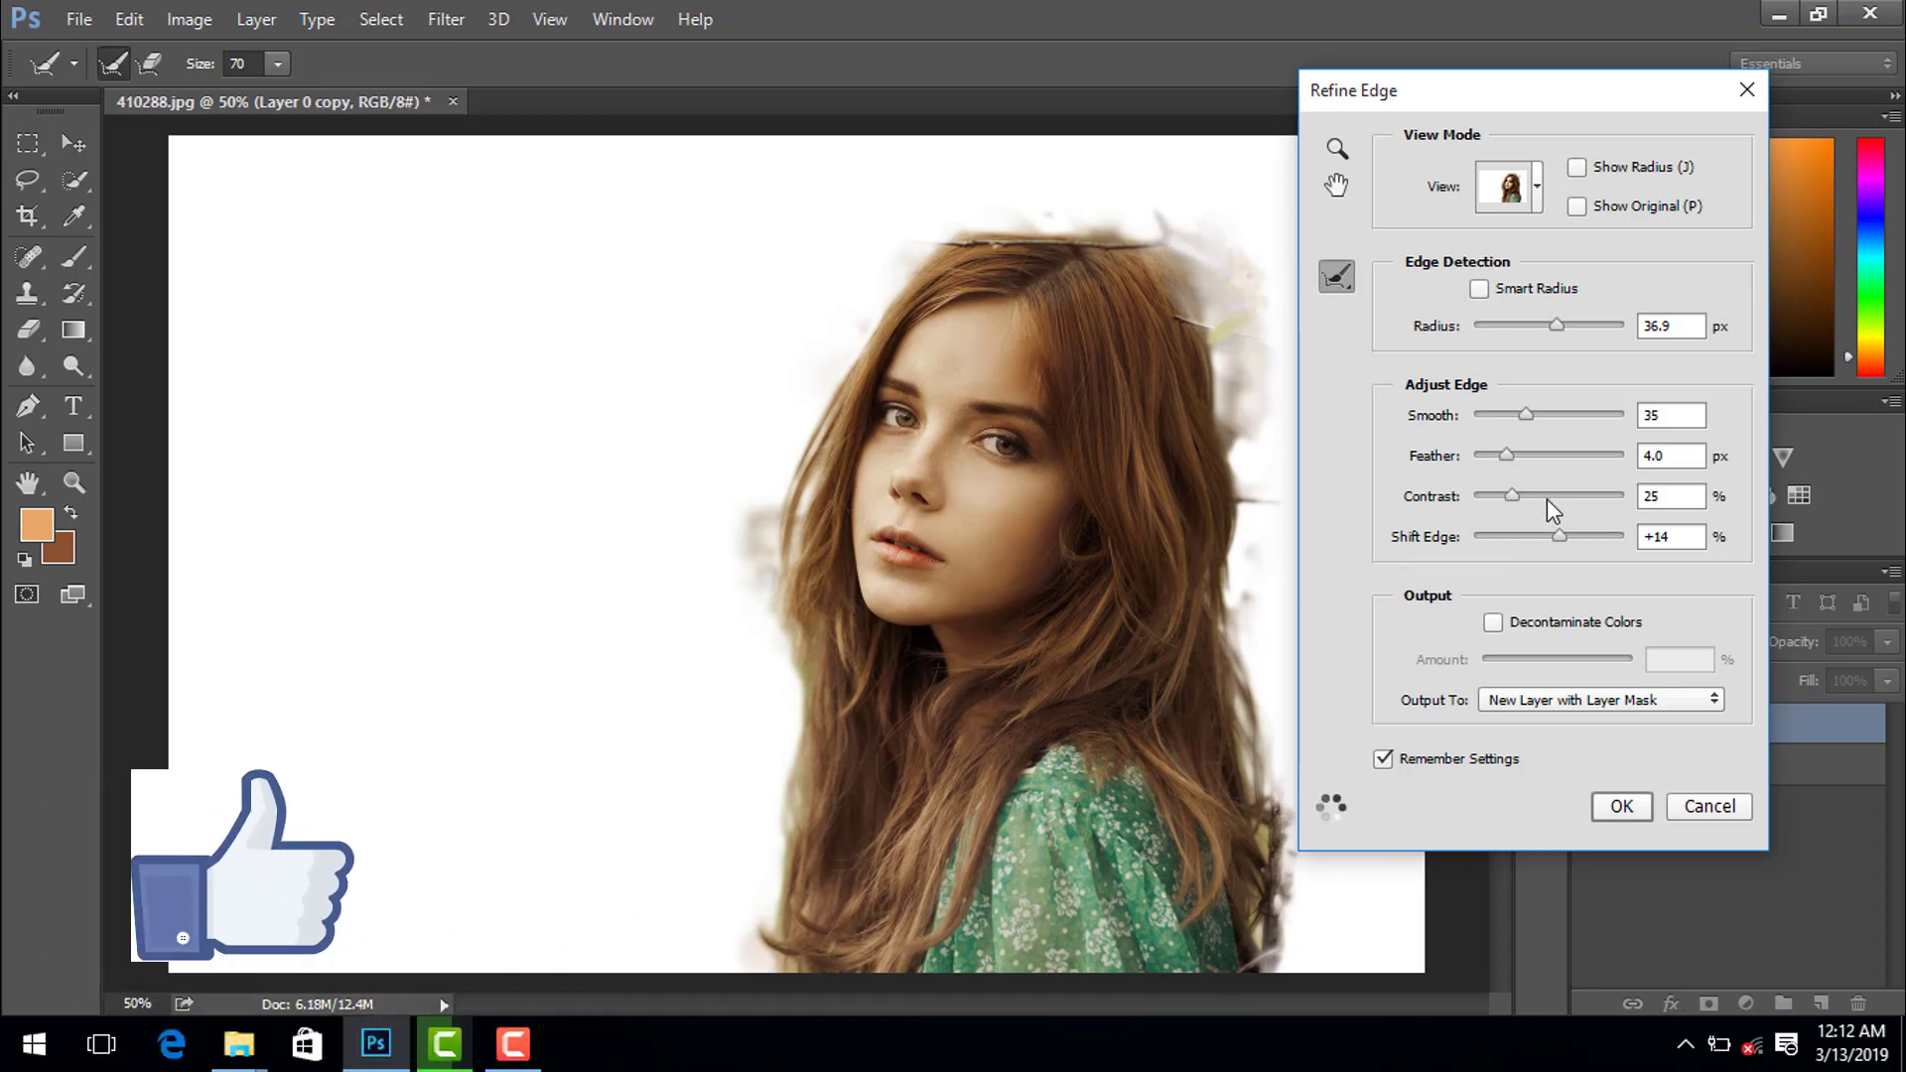
- Set Refine Edge Contrast to 71%, Feather to 15.5 px and Smooth to 69
{"action": "left_click_drag", "start_coordinate": [1514, 495], "coordinate": [1563, 495]}
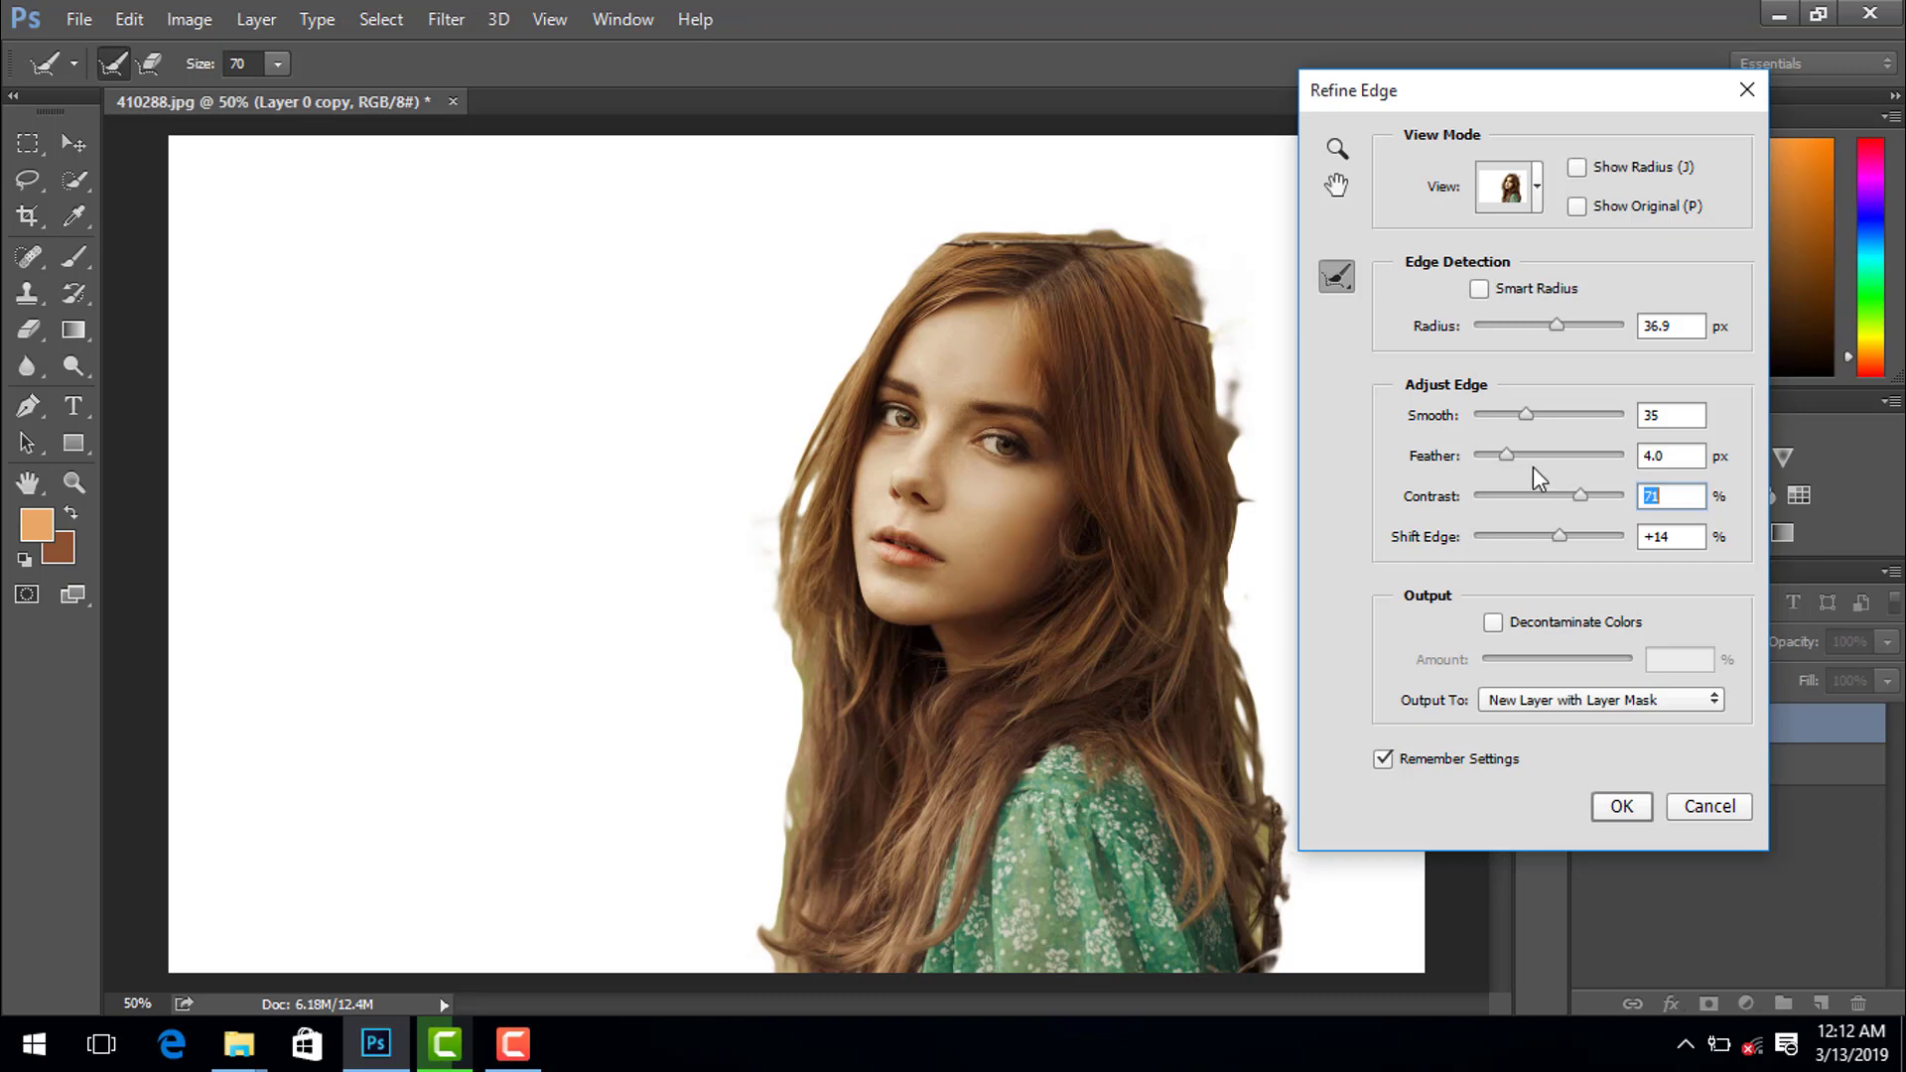
{"action": "left_click_drag", "start_coordinate": [1518, 455], "coordinate": [1557, 455]}
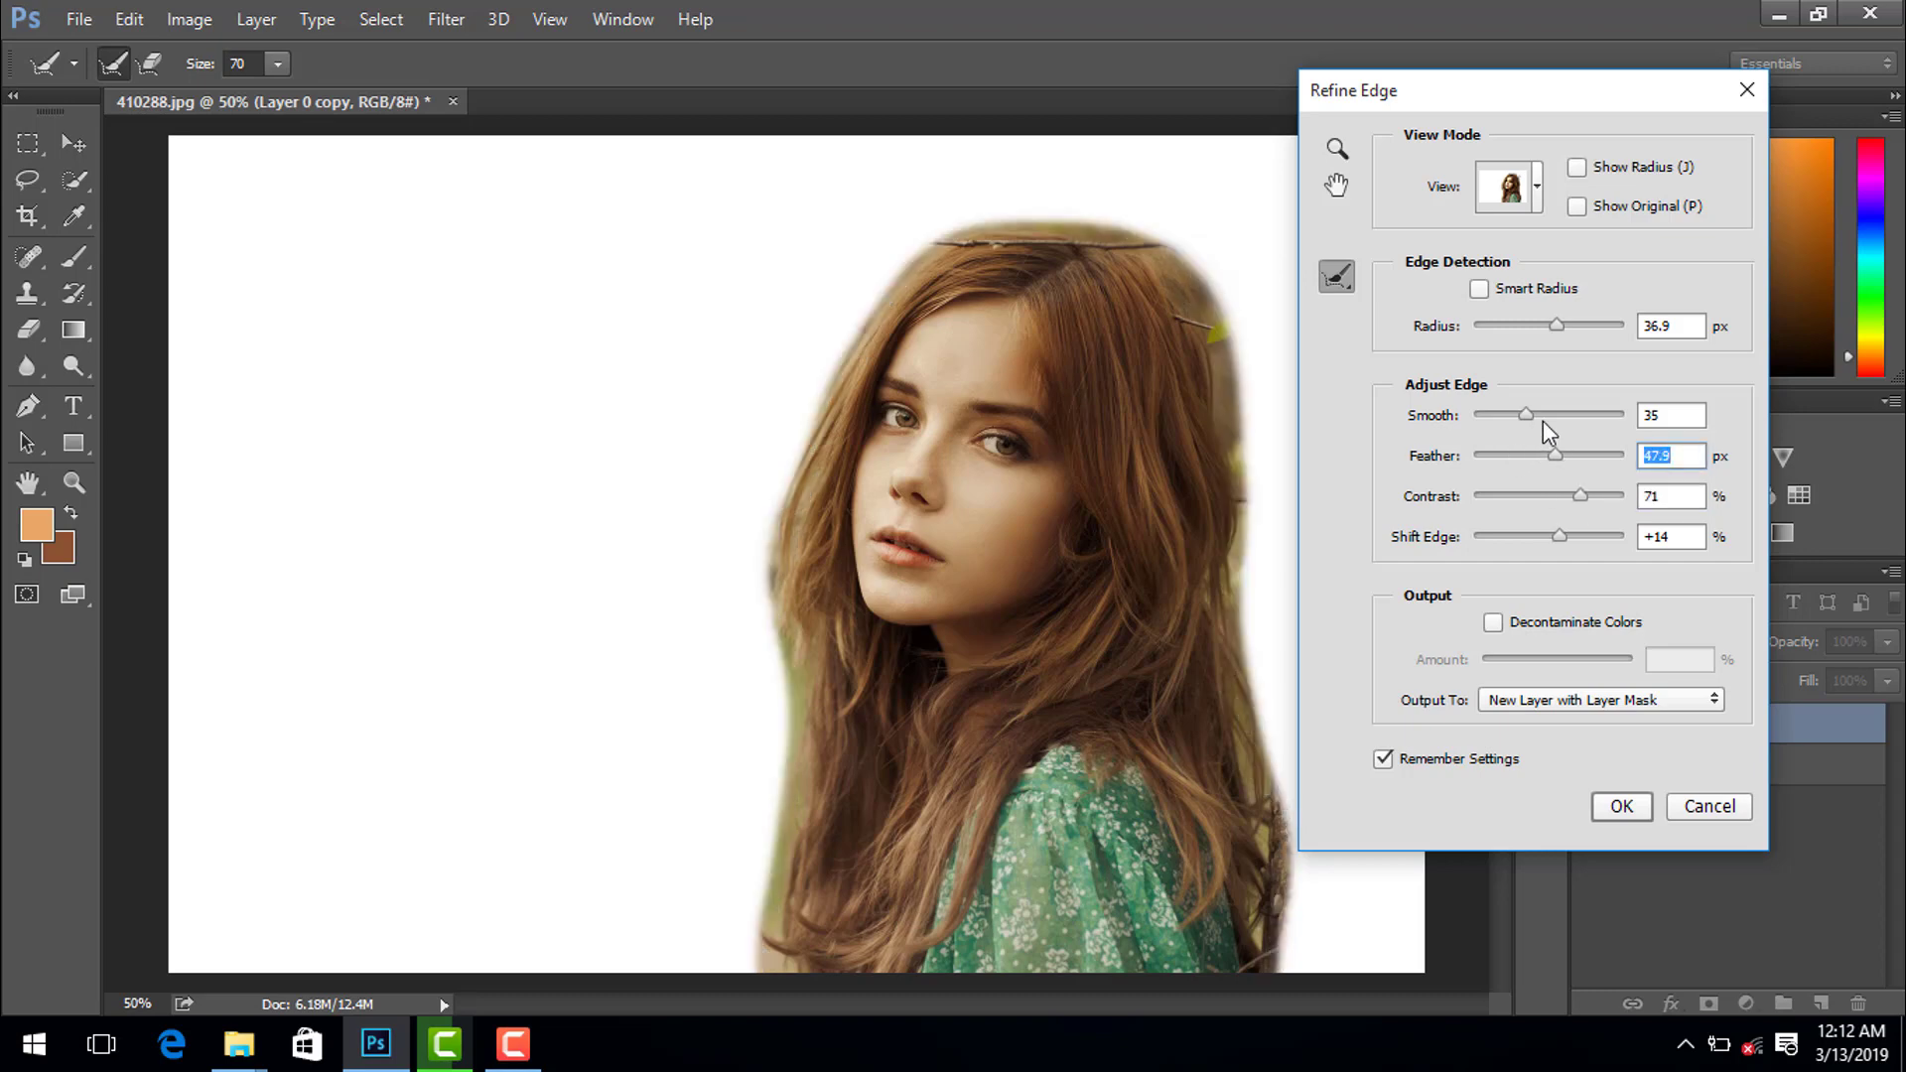
{"action": "mouse_move", "coordinate": [1526, 412]}
{"action": "left_mouse_down"}
{"action": "mouse_move", "coordinate": [1471, 415]}
{"action": "mouse_move", "coordinate": [1576, 423]}
{"action": "mouse_move", "coordinate": [1516, 454]}
{"action": "mouse_move", "coordinate": [1537, 455]}
{"action": "left_mouse_up"}
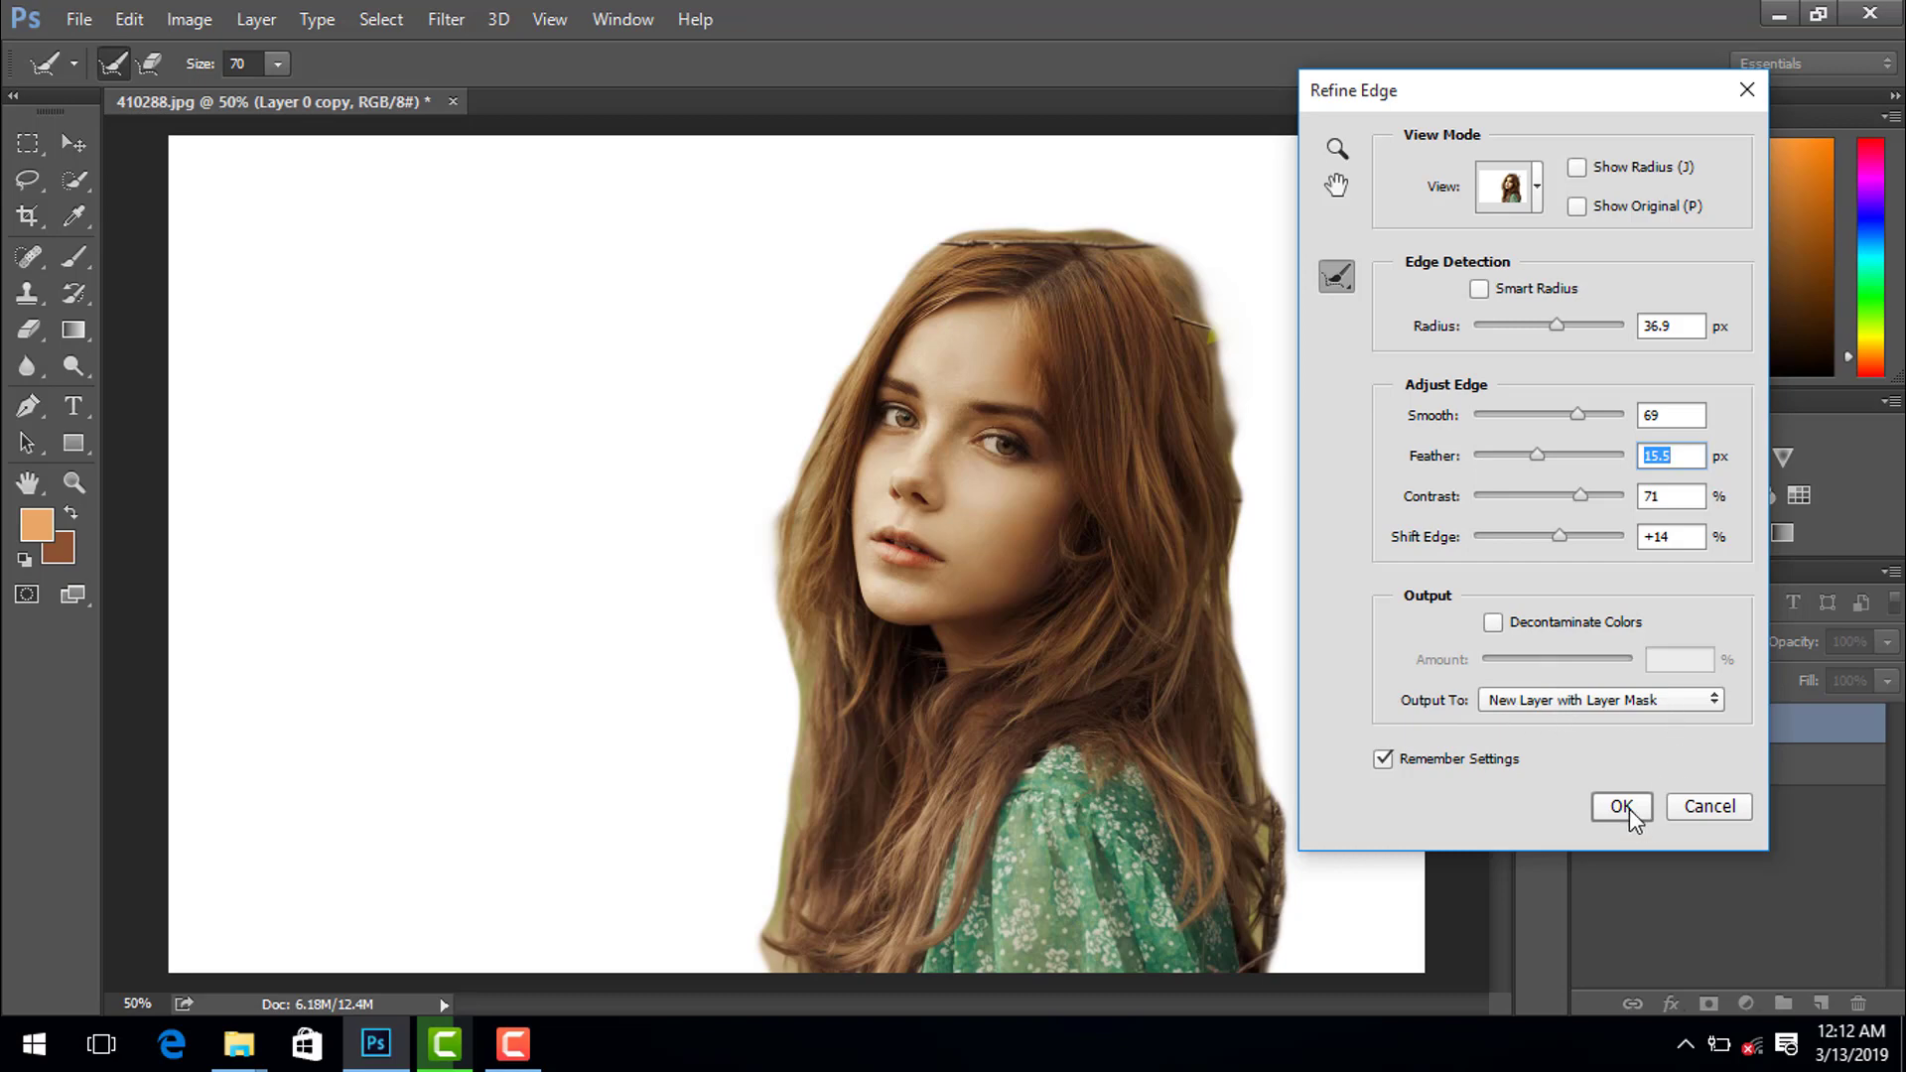
- Output the cutout as masked Layer 0 copy 2, hide Layer 0 copy, and load the mask as a selection
{"action": "left_click", "coordinate": [1523, 701]}
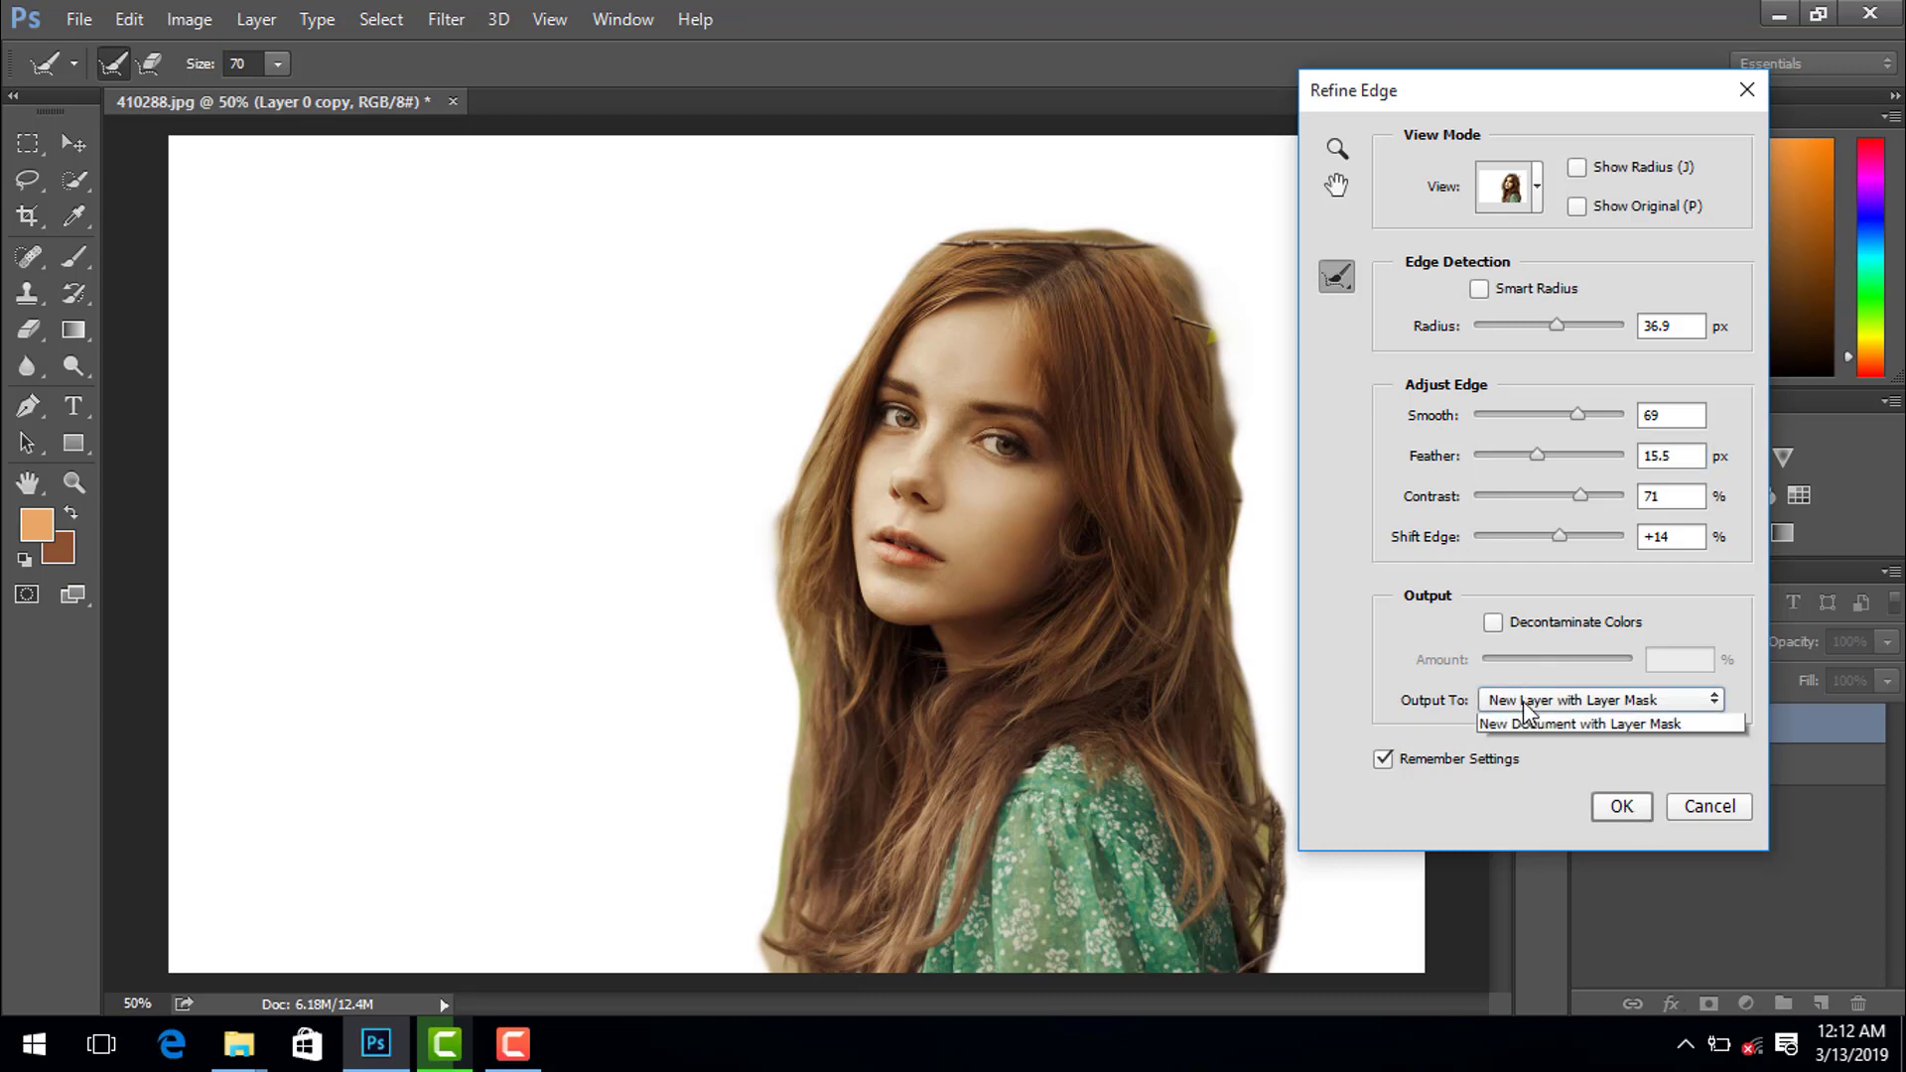
{"action": "left_click", "coordinate": [1616, 810]}
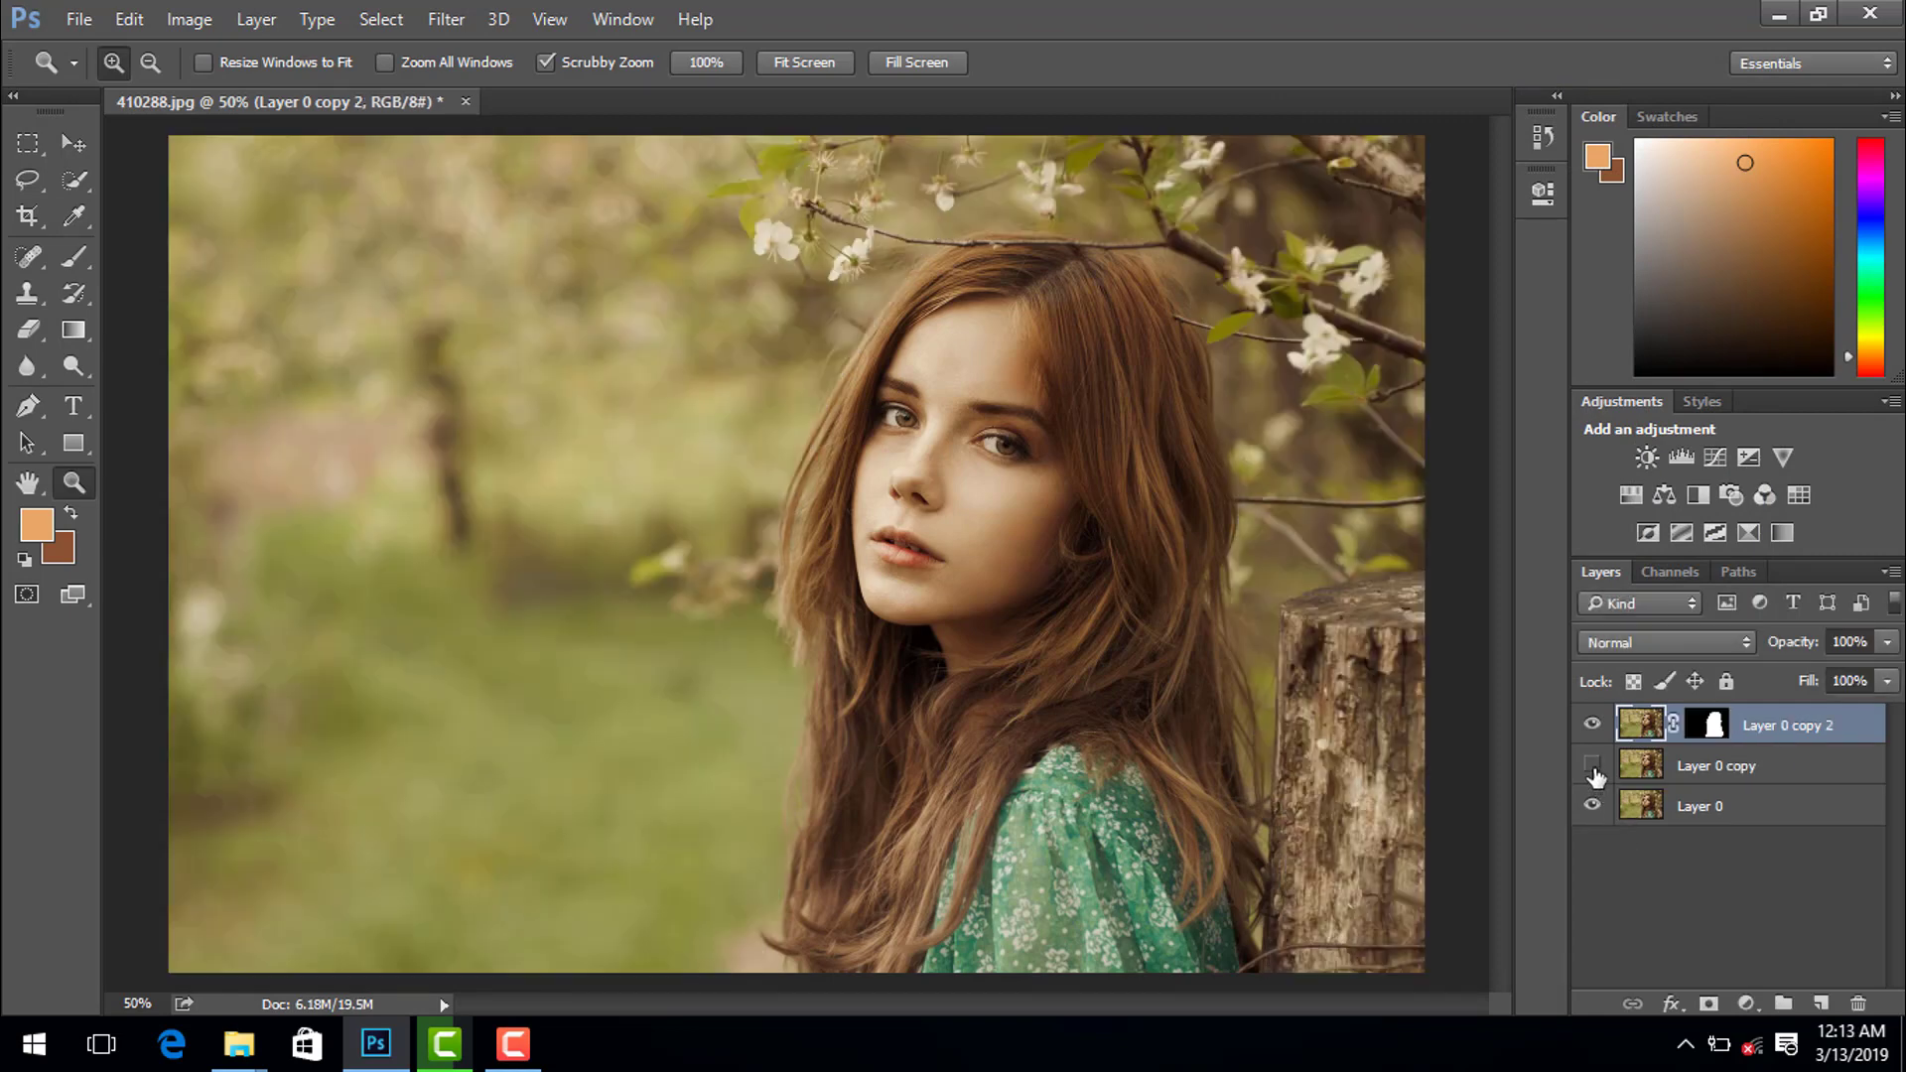
{"action": "left_click", "coordinate": [1641, 778]}
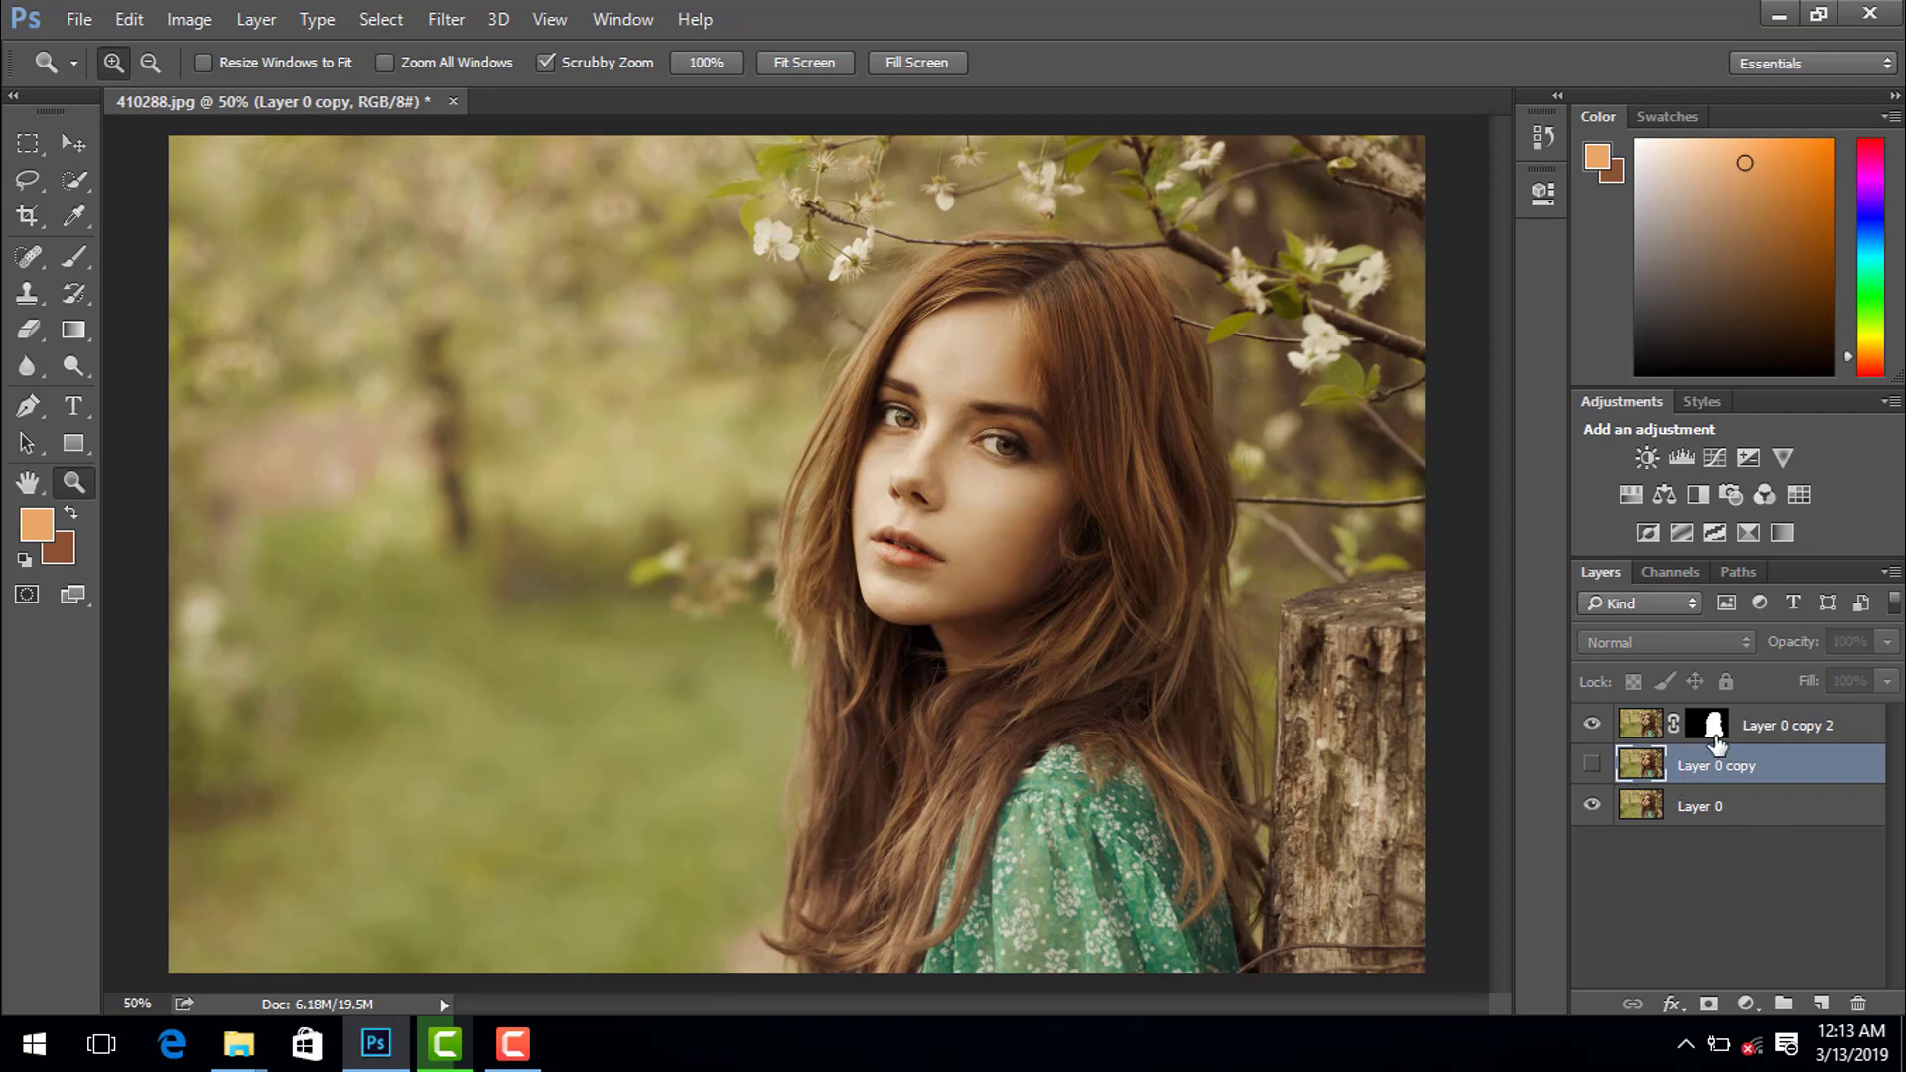
{"action": "left_click_drag", "start_coordinate": [1713, 728], "coordinate": [1717, 731]}
{"action": "left_click", "coordinate": [1715, 730], "text": "ctrl"}
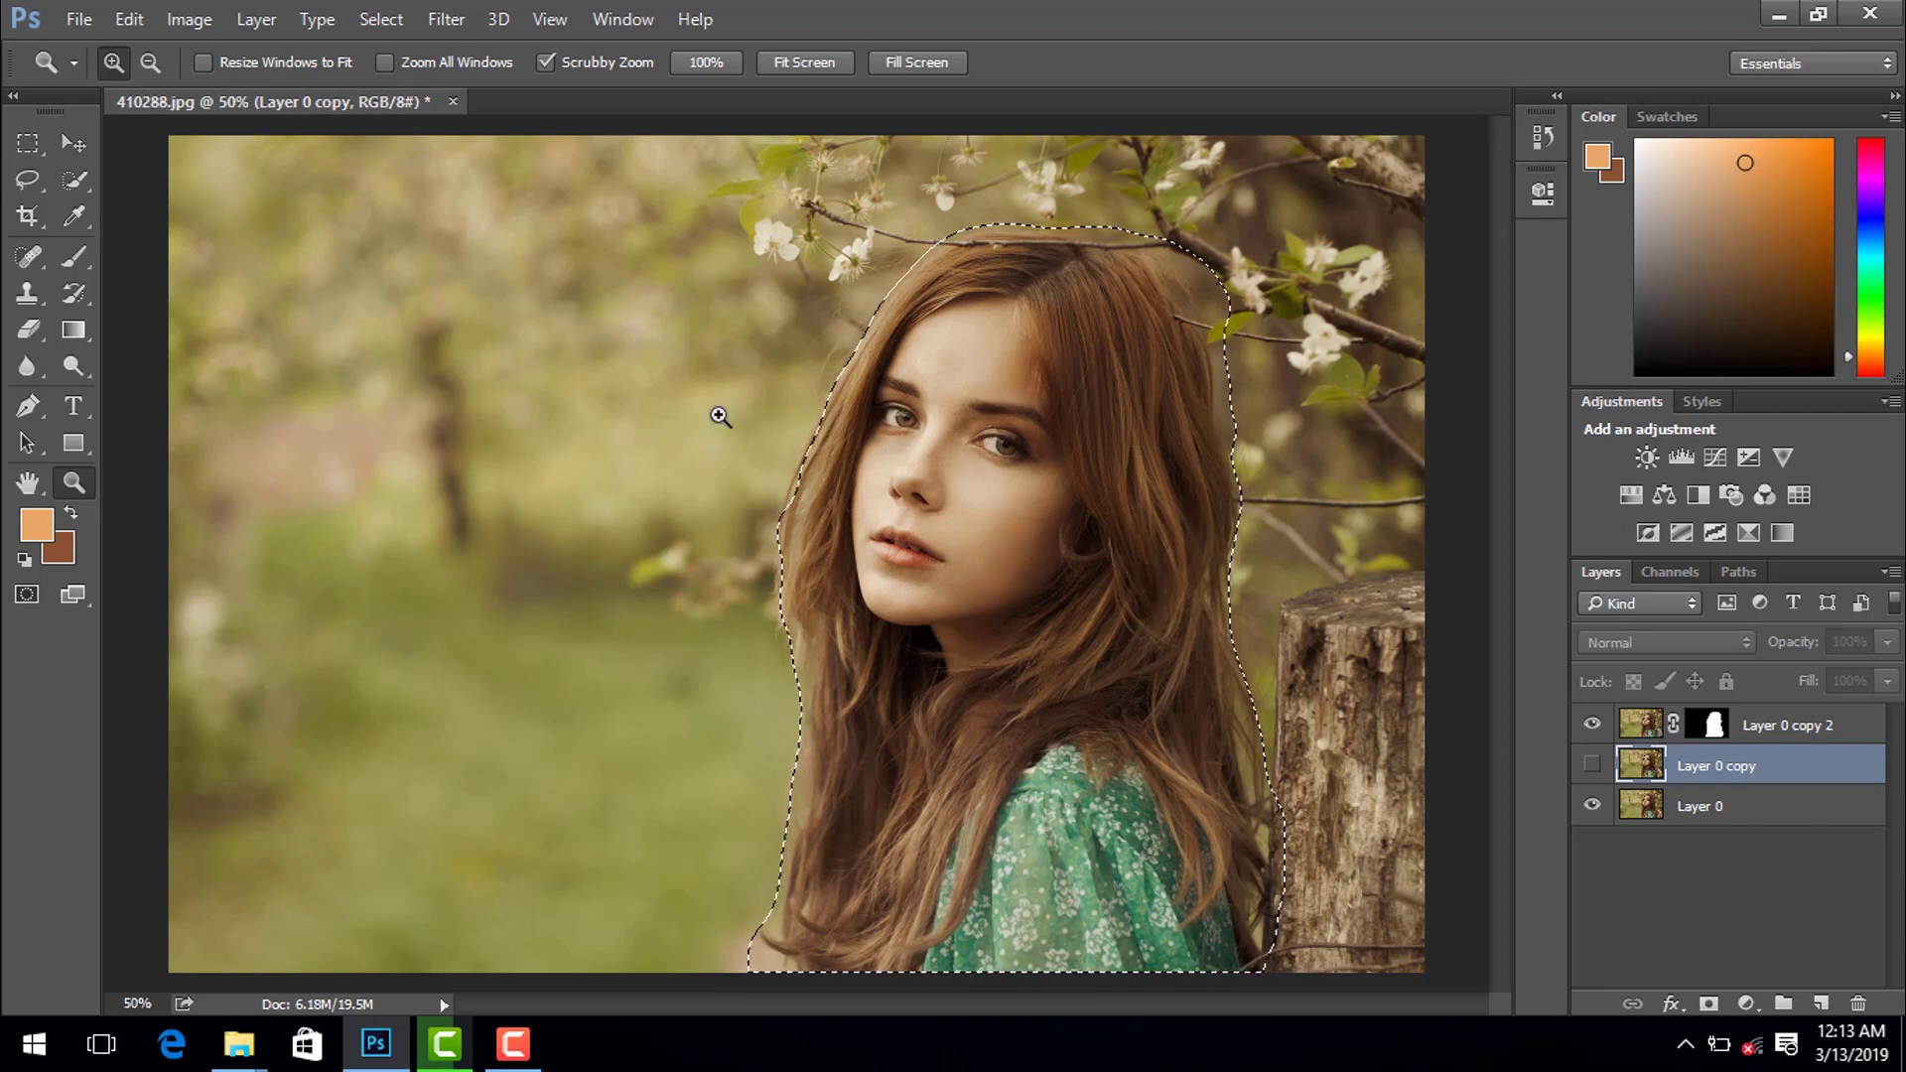
- Show Layer 0 copy again and content-aware fill the area inside the woman's selection
{"action": "left_click", "coordinate": [135, 27]}
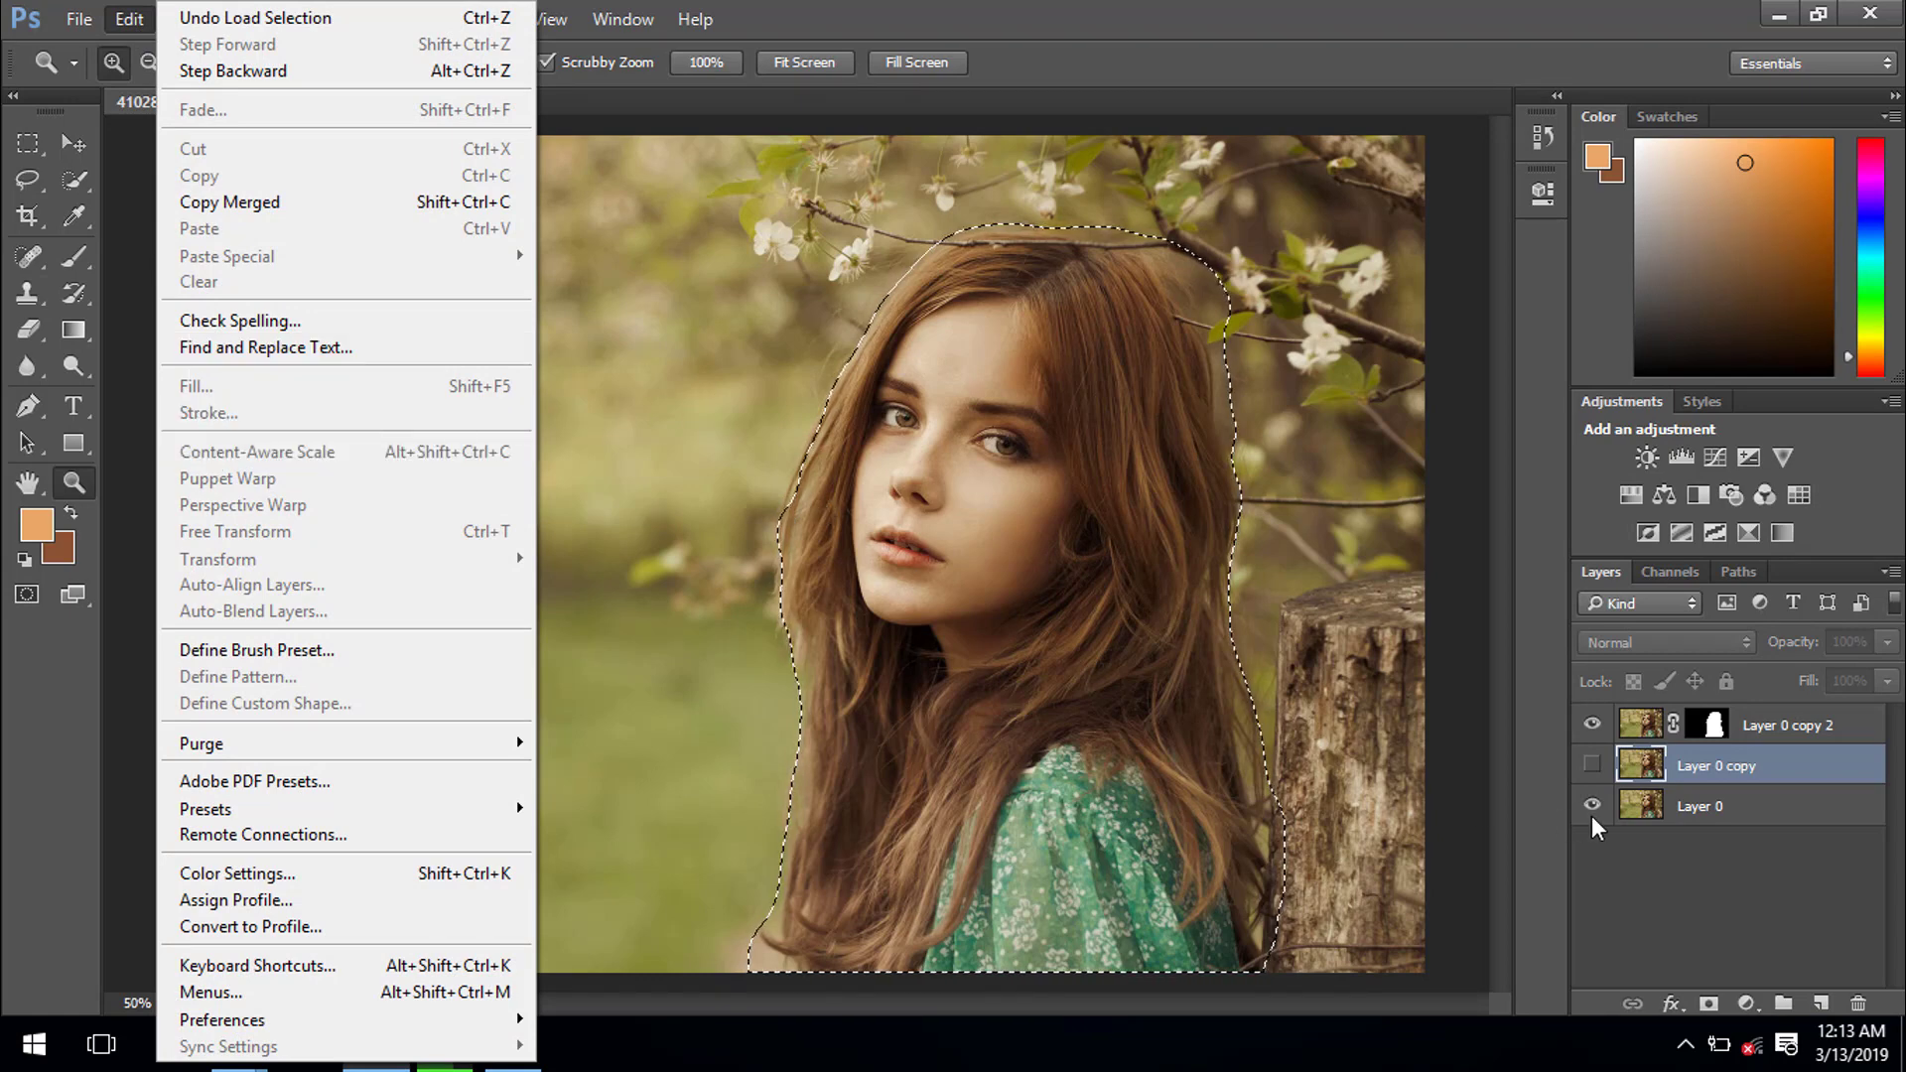
{"action": "left_click", "coordinate": [1710, 780]}
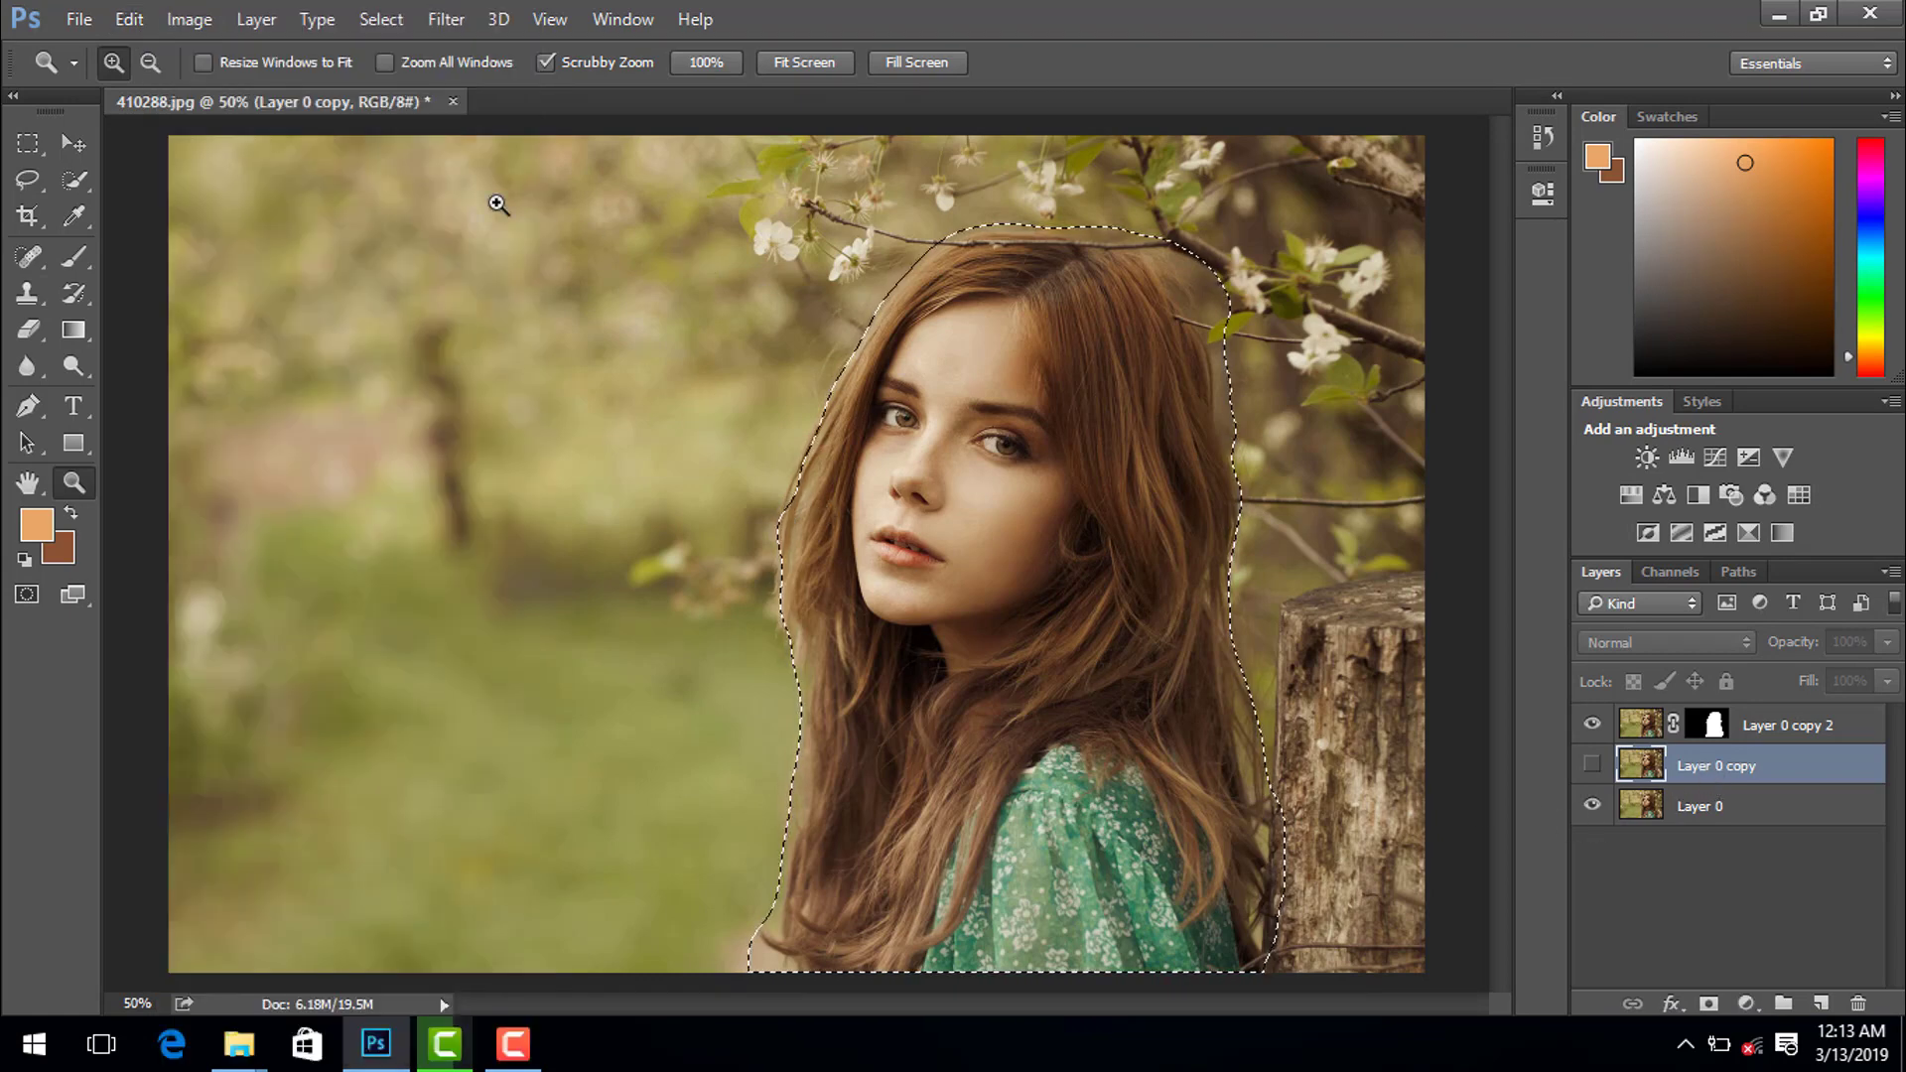
{"action": "left_click", "coordinate": [1591, 765]}
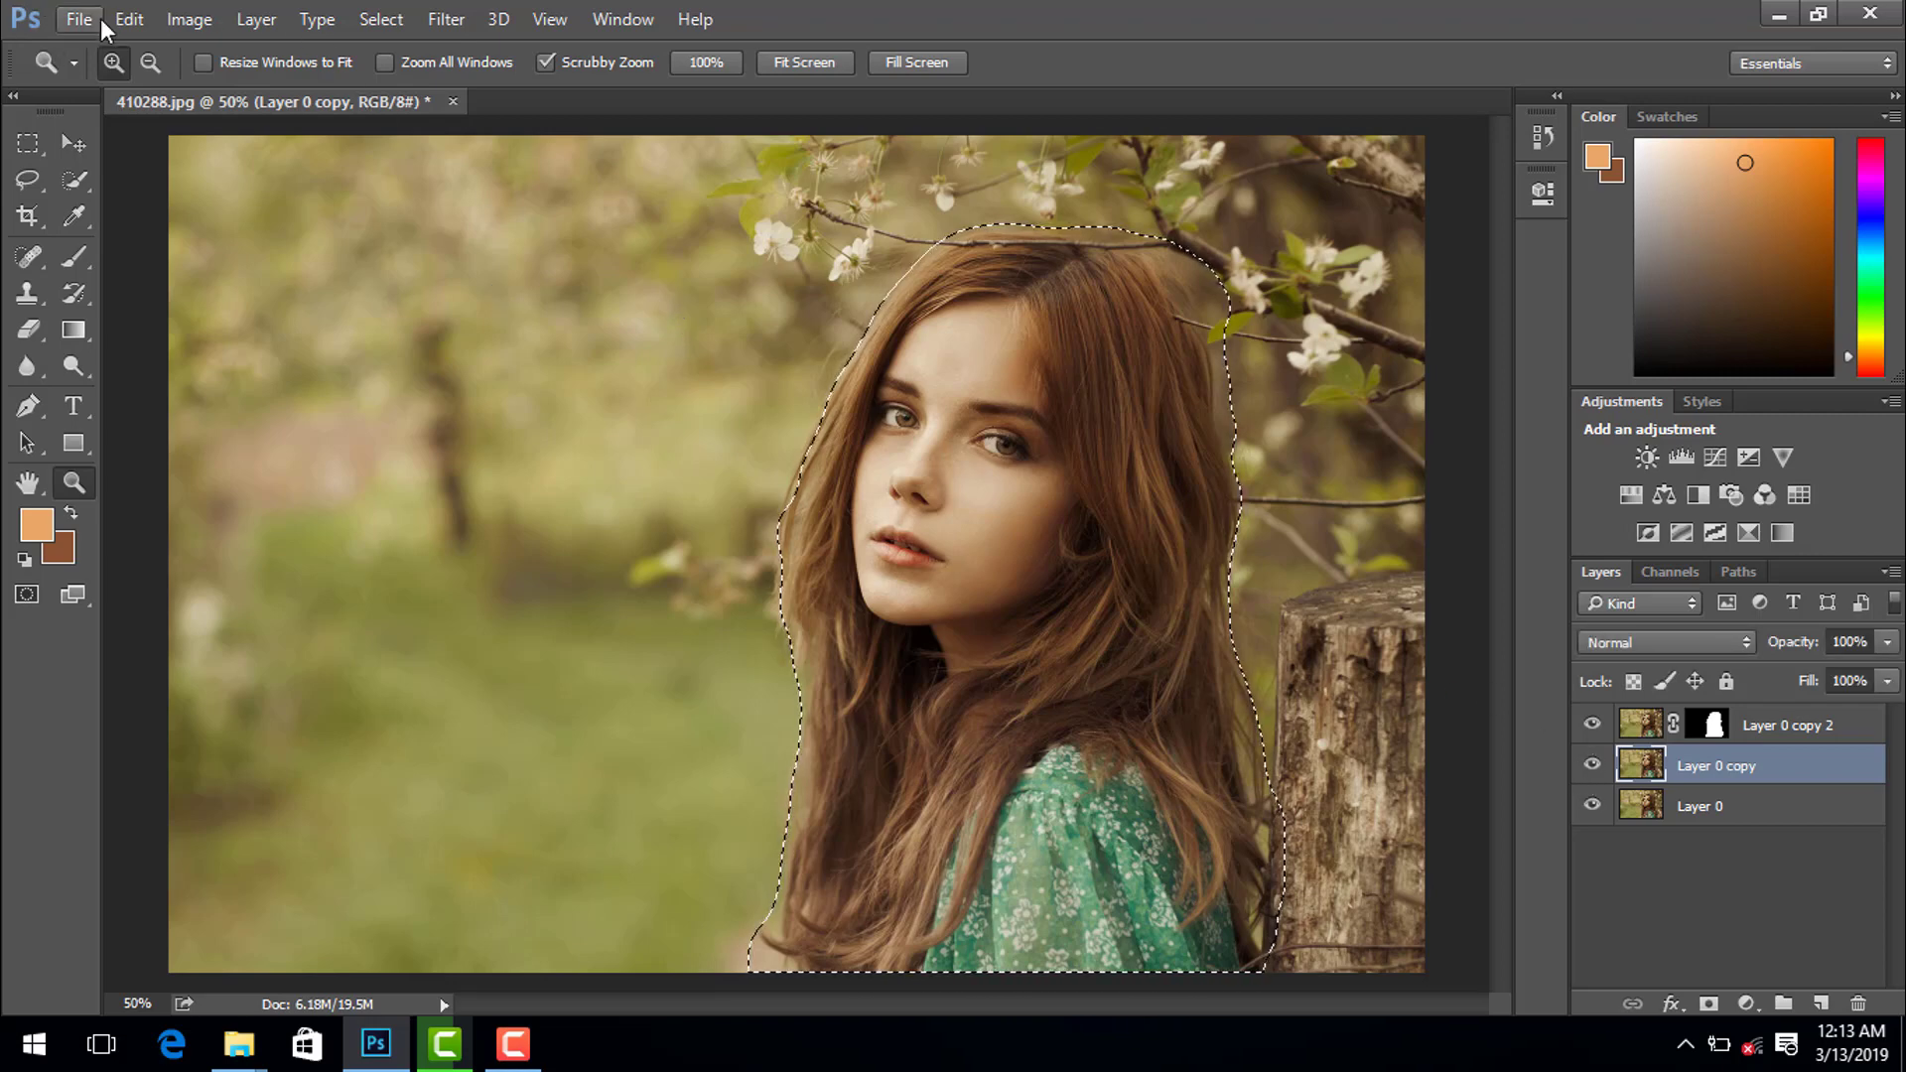
{"action": "left_click", "coordinate": [130, 18]}
{"action": "left_click", "coordinate": [238, 386]}
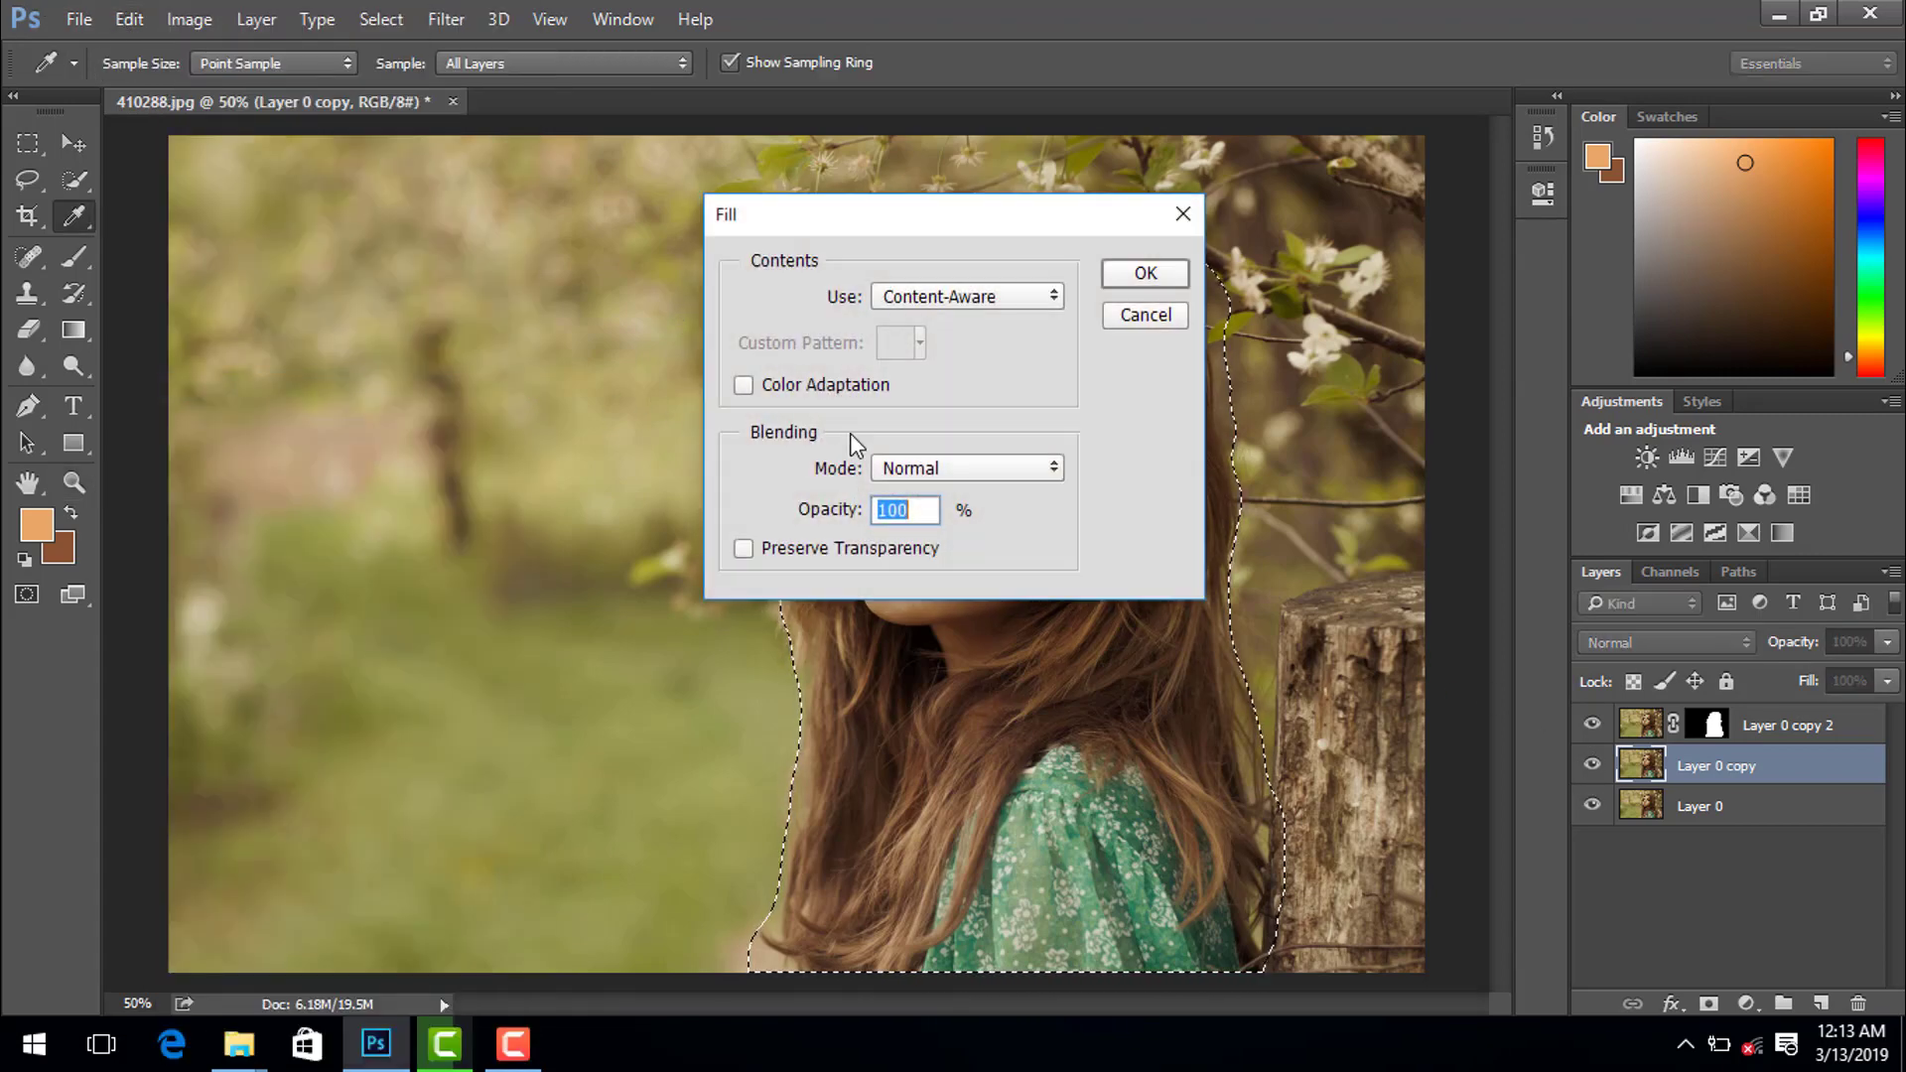
{"action": "left_click", "coordinate": [1144, 274]}
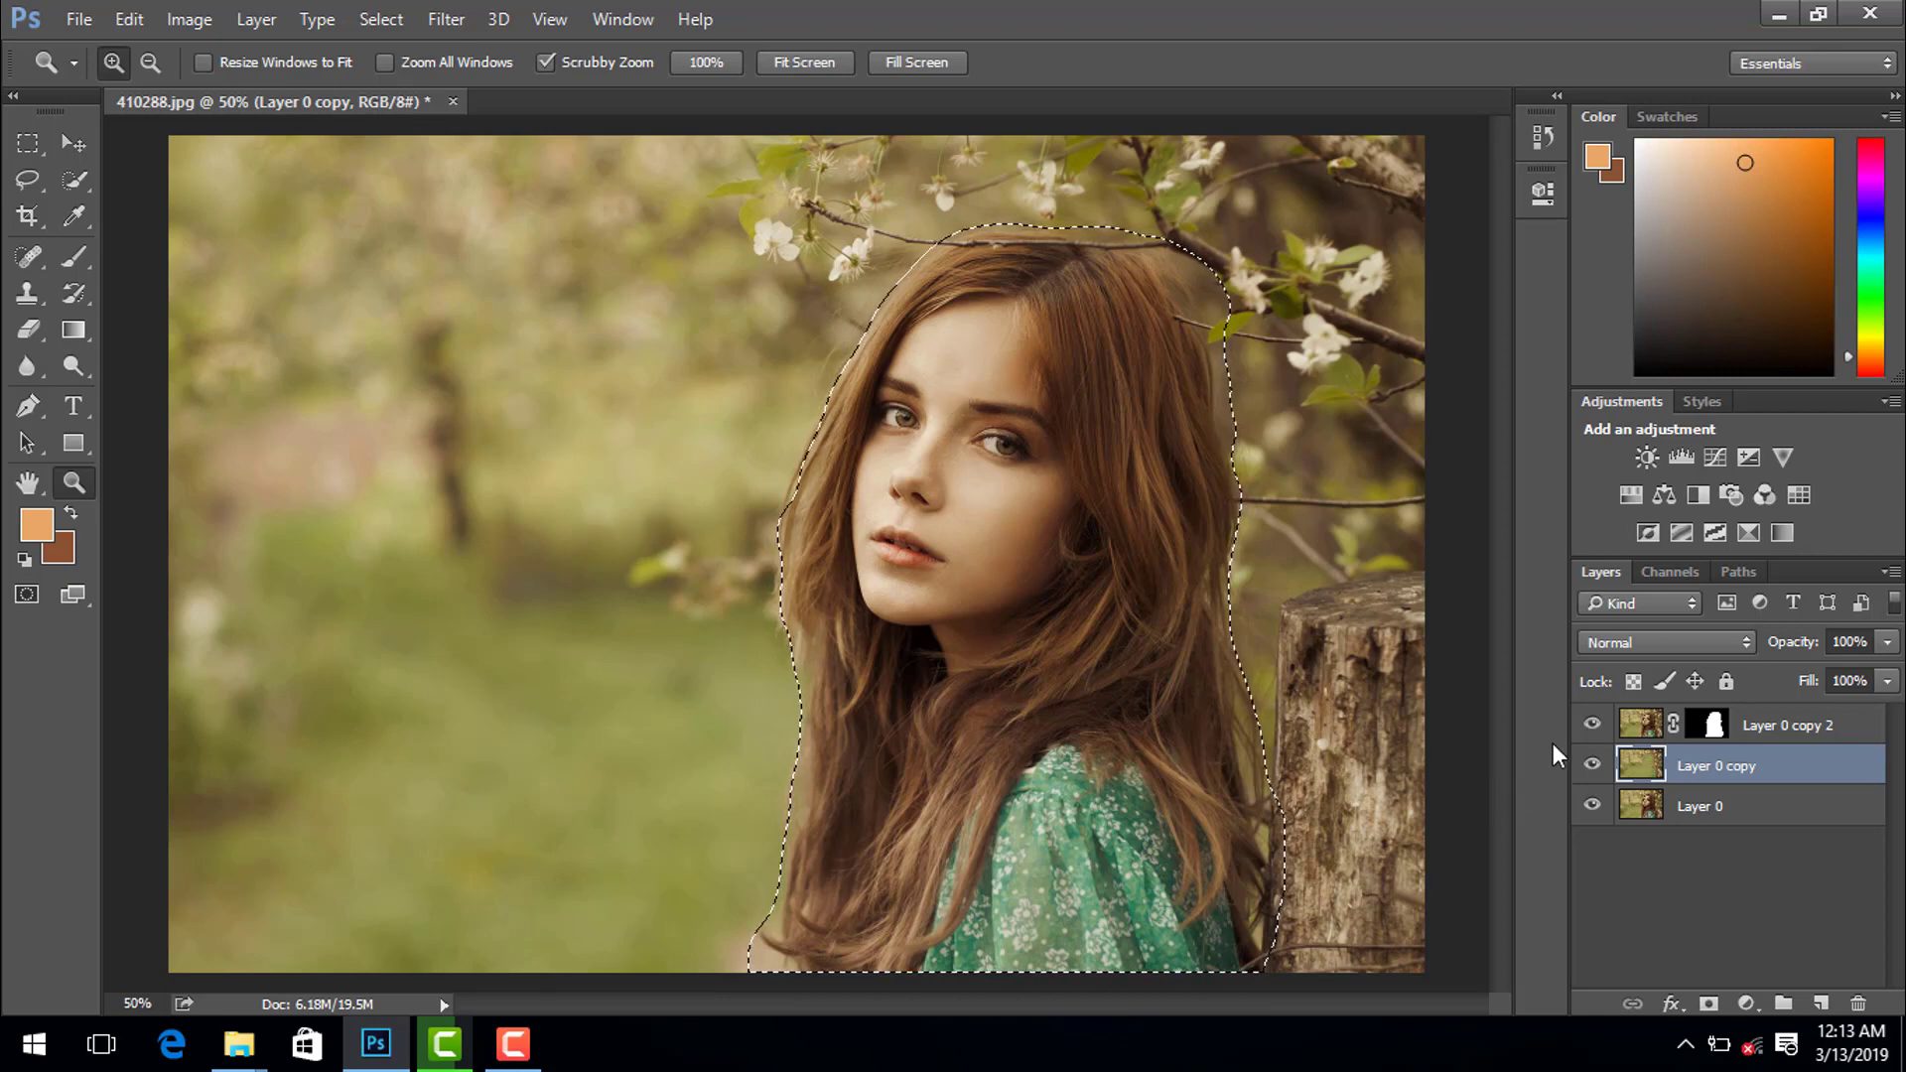
- Hide the woman, deselect, and spot-heal hair remnants along the left outline and tree stump
{"action": "left_click", "coordinate": [1588, 727]}
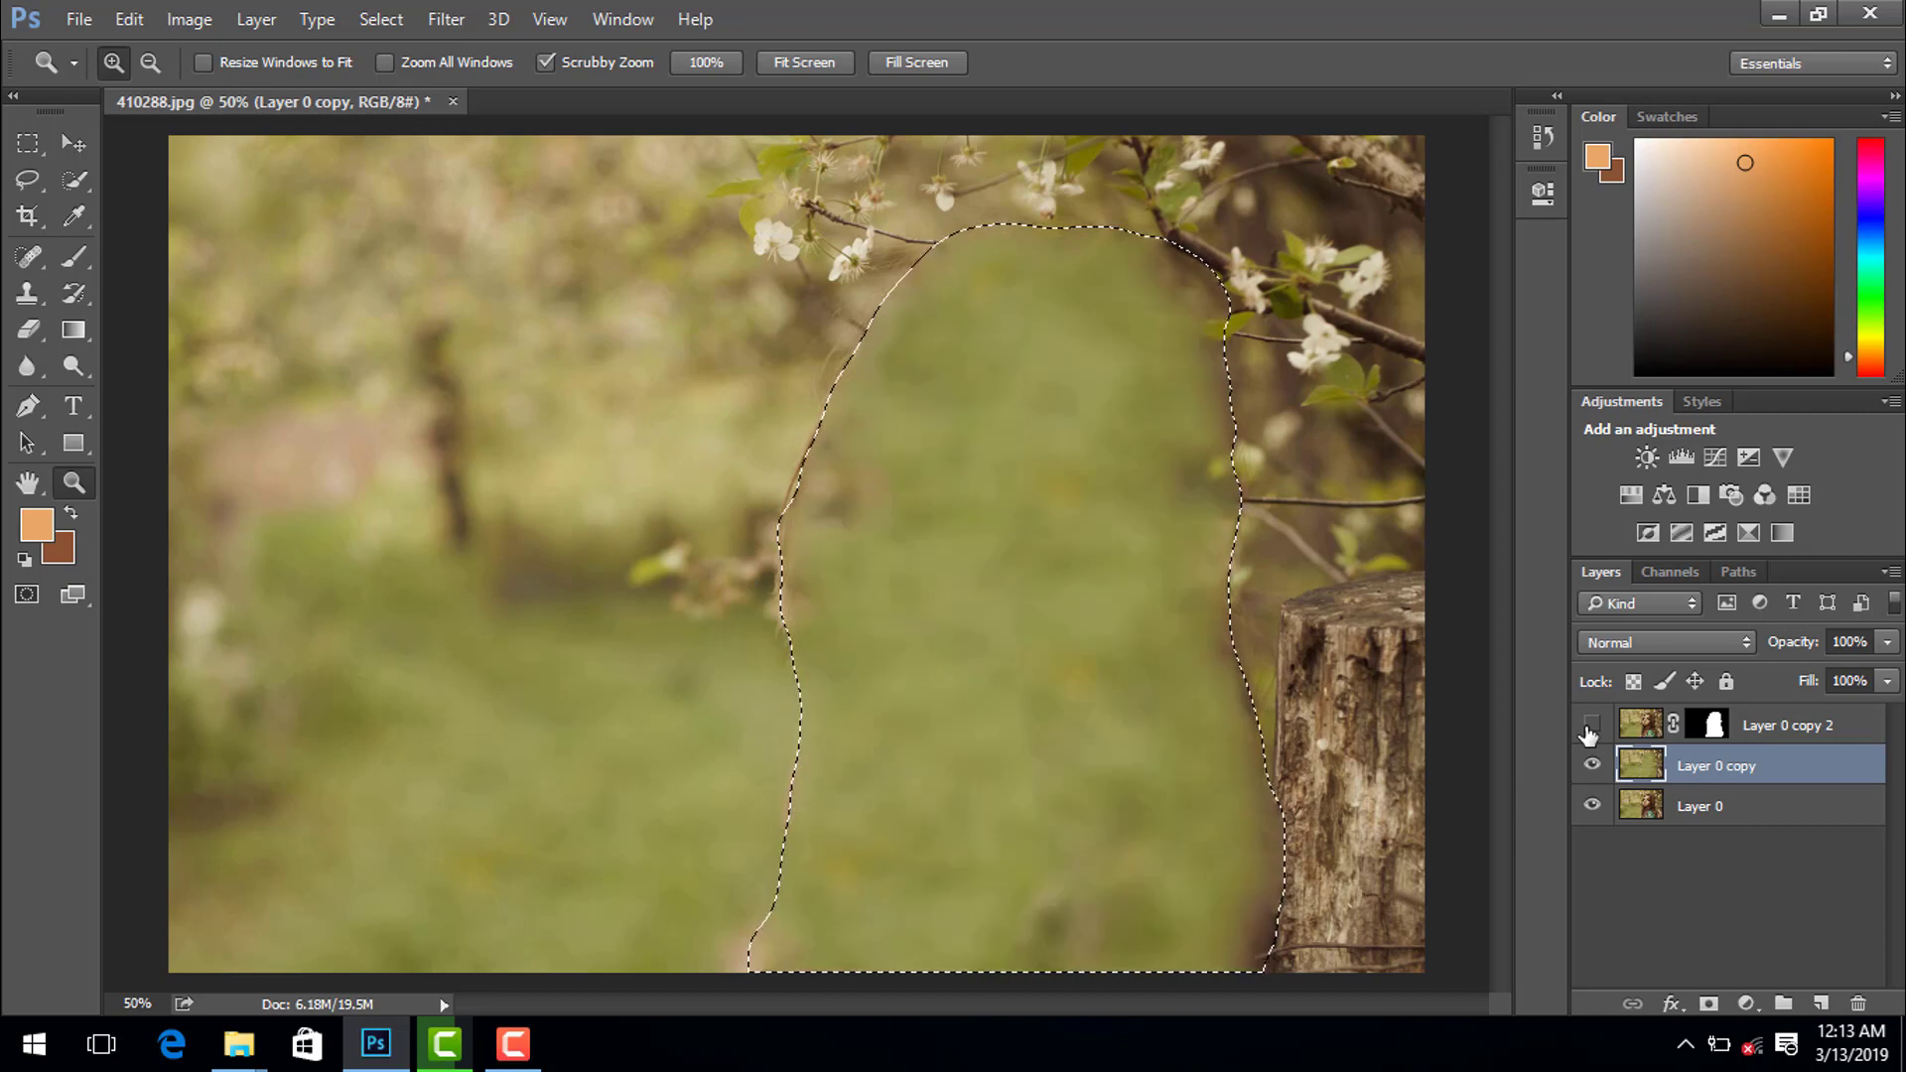
{"action": "key", "text": "ctrl+d"}
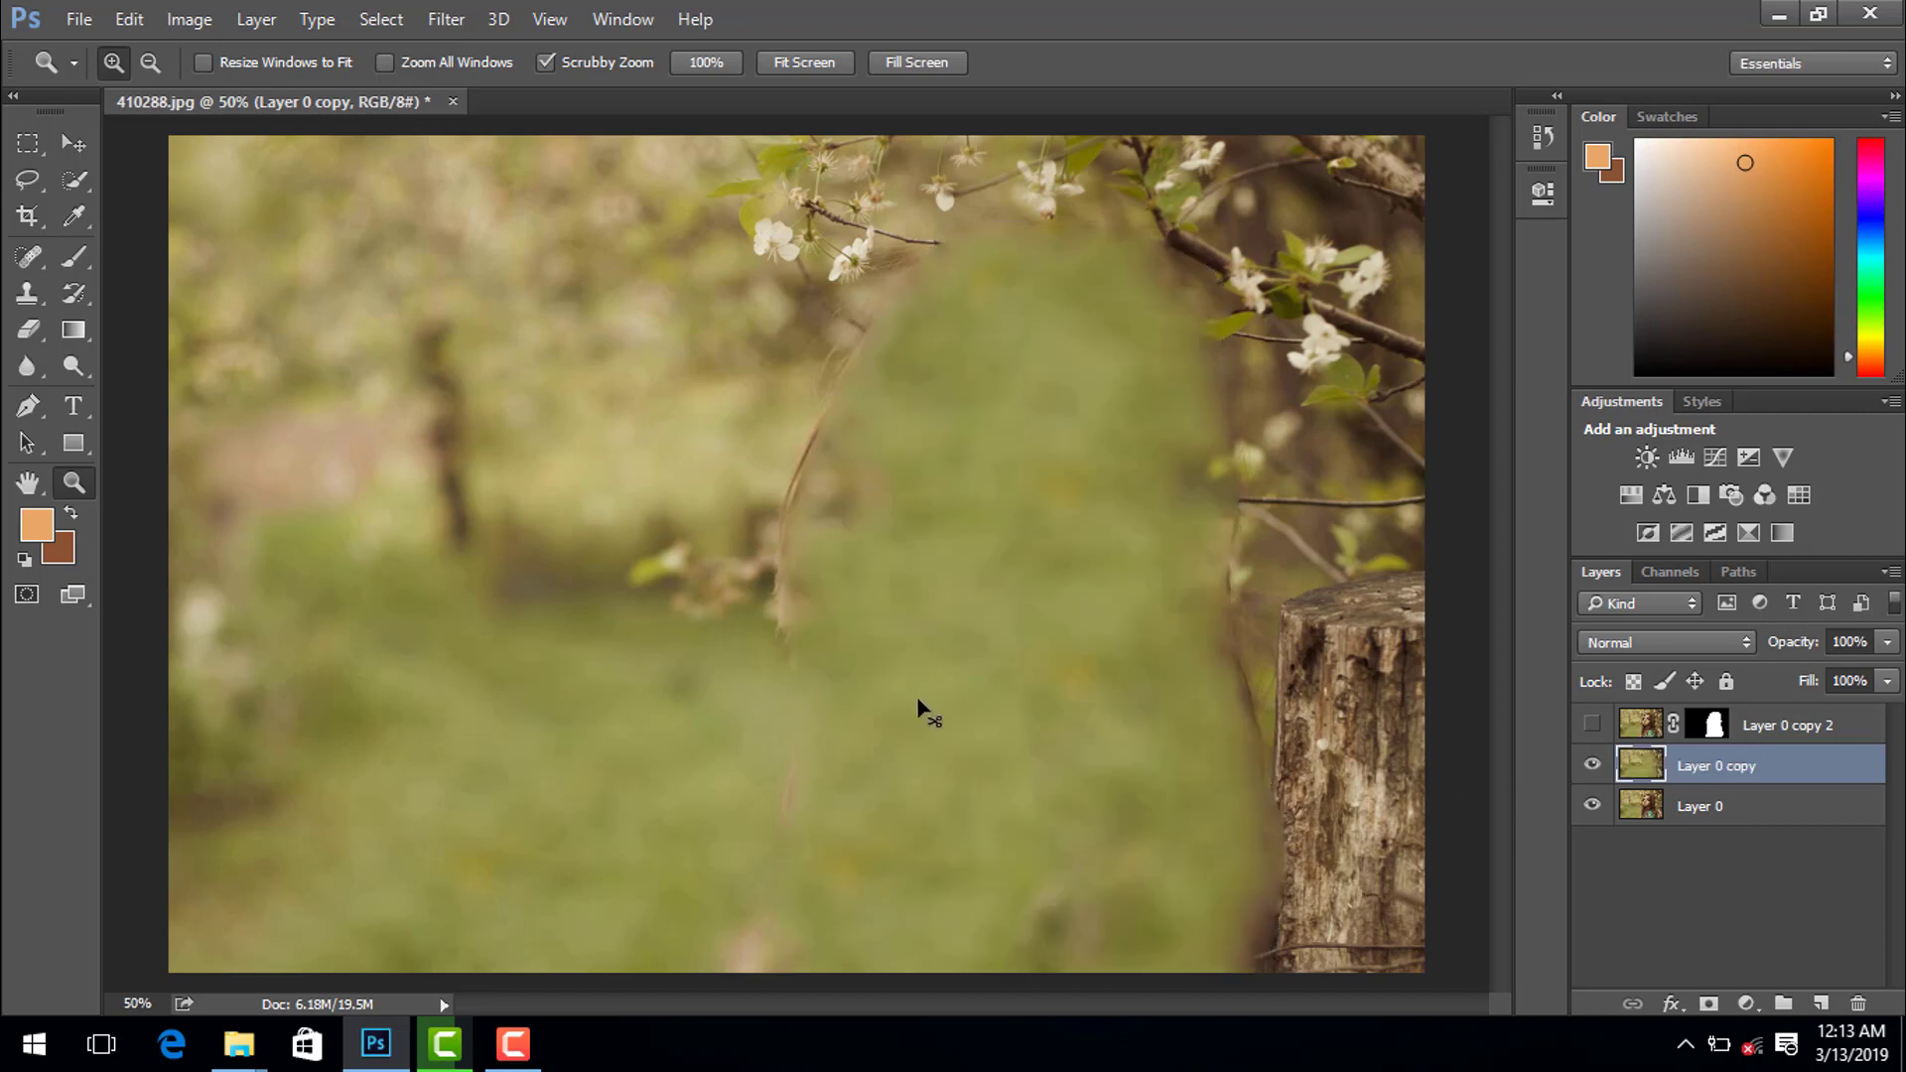
{"action": "left_click", "coordinate": [24, 260]}
{"action": "key", "text": "bracketleft"}
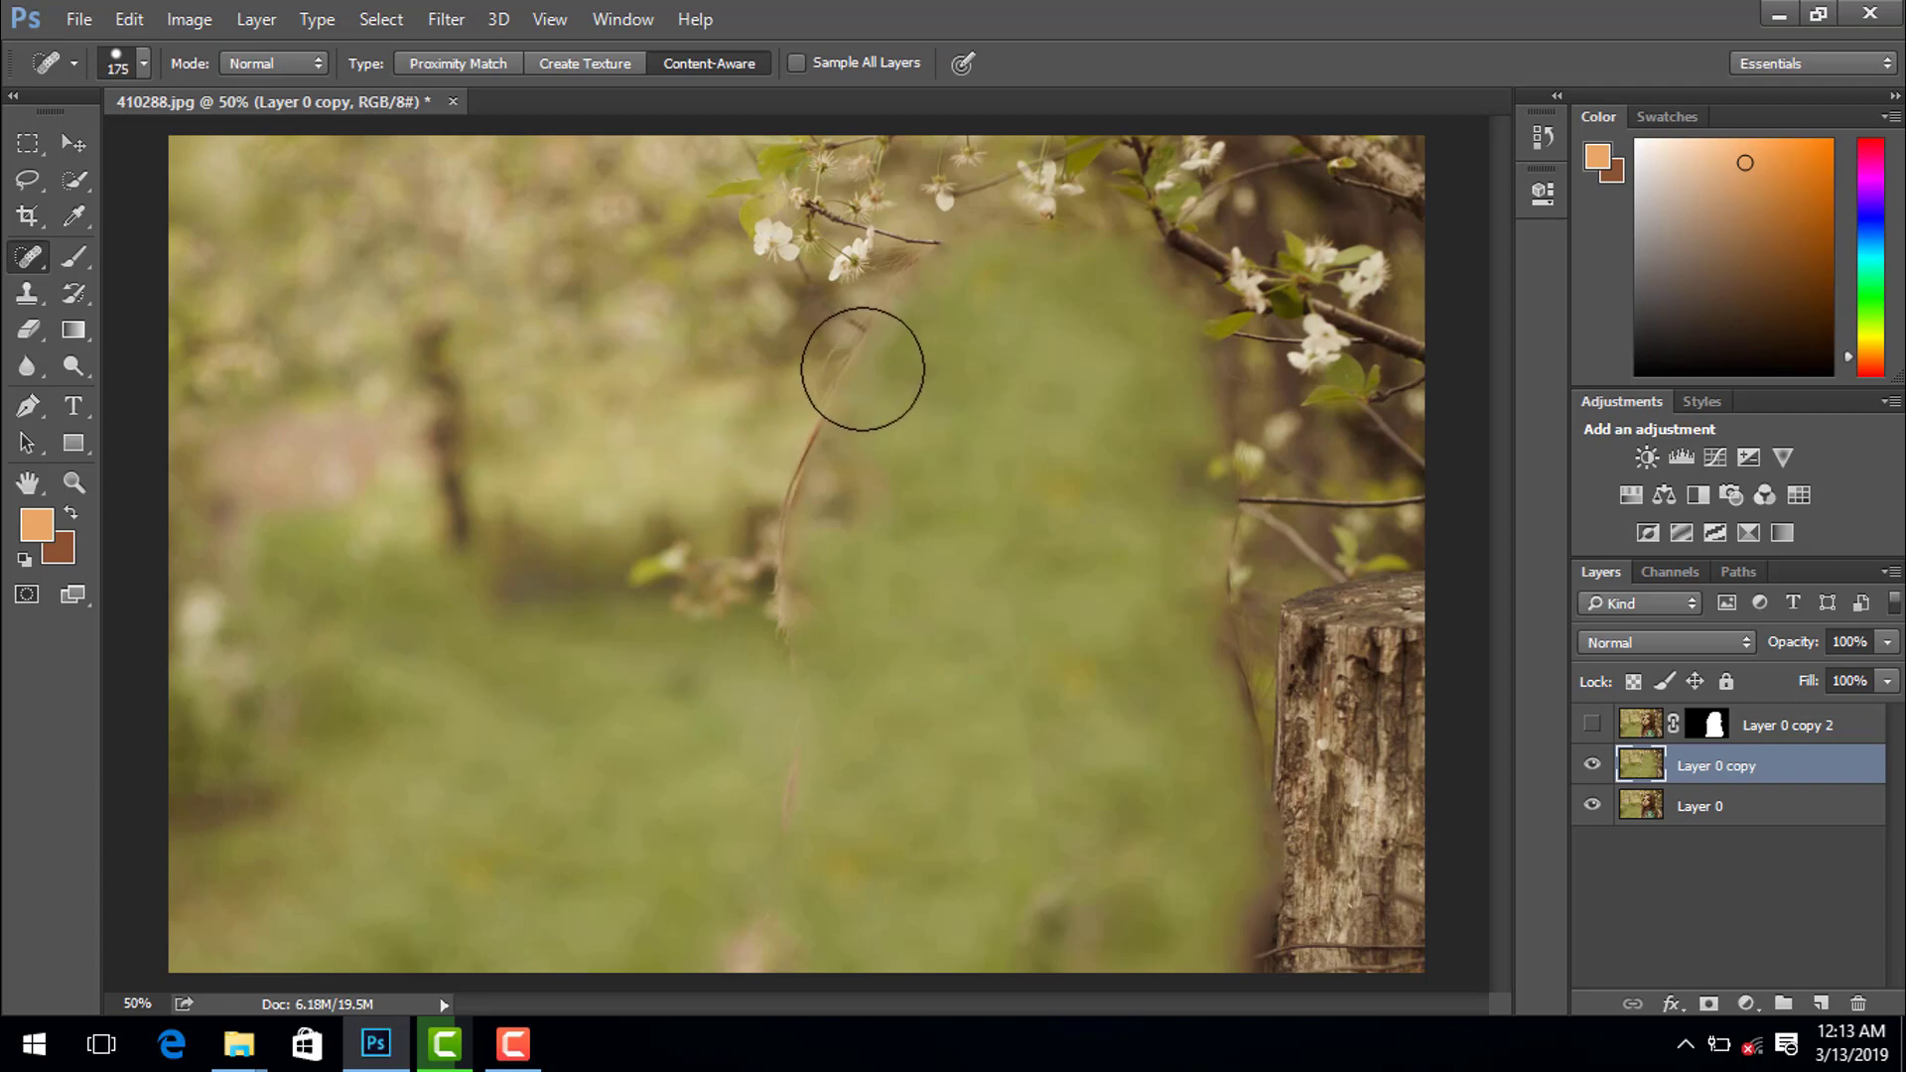
{"action": "left_click_drag", "start_coordinate": [866, 354], "coordinate": [727, 714]}
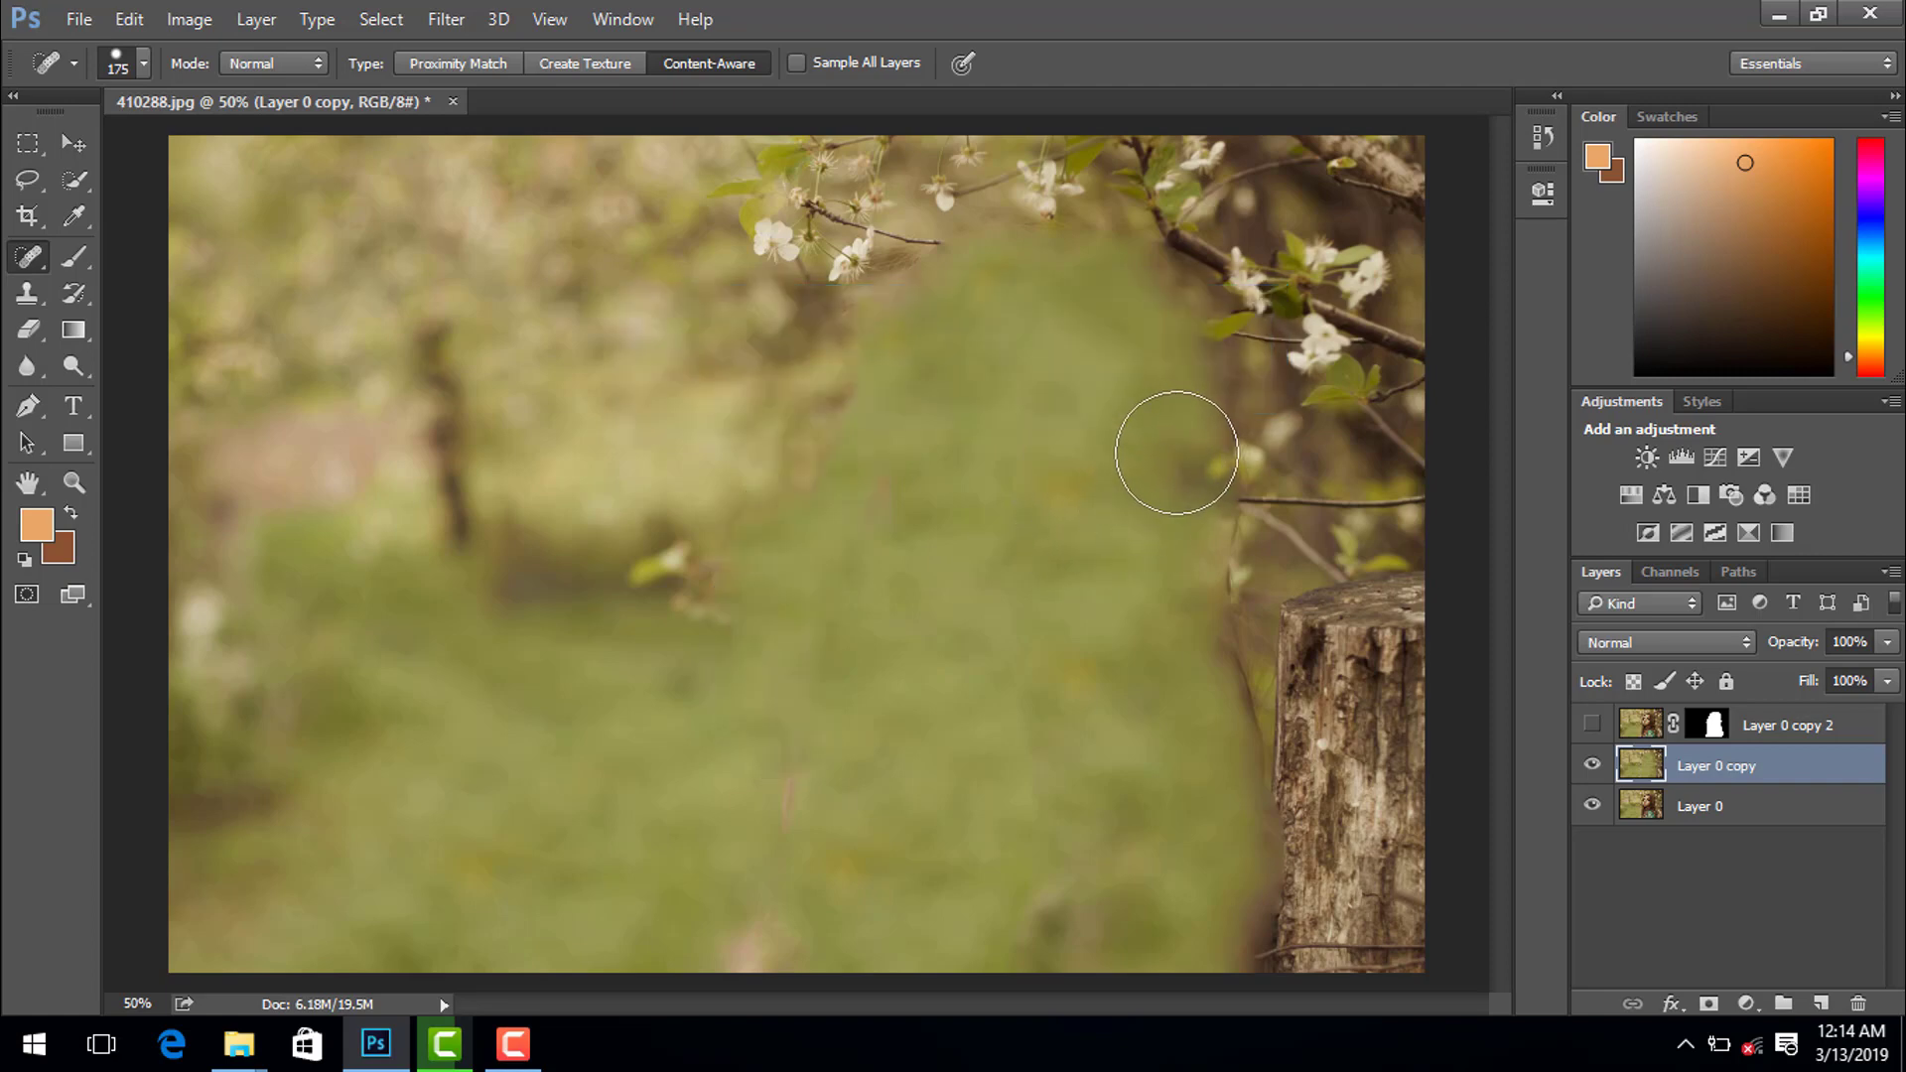
{"action": "left_click_drag", "start_coordinate": [1196, 462], "coordinate": [1217, 775]}
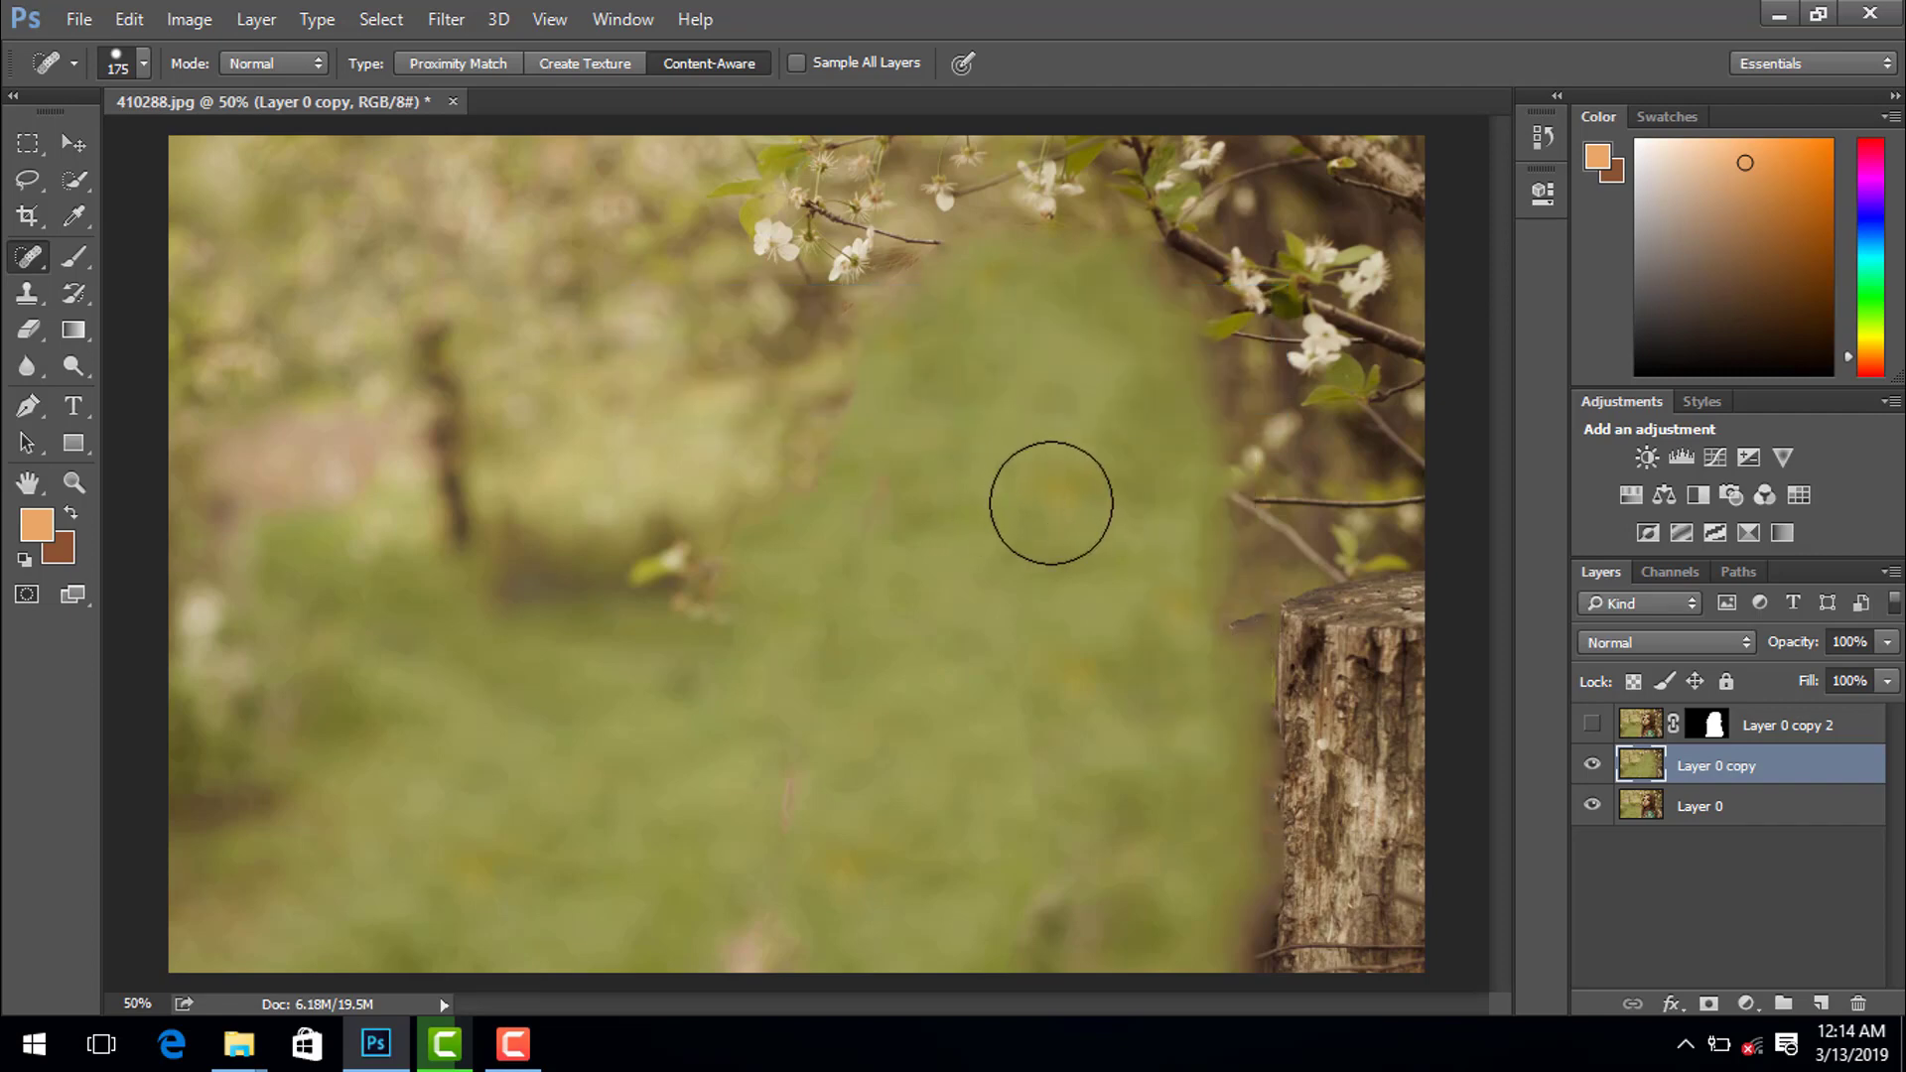
- Zoom out and apply a 27 px Tilt-Shift blur with the sharp band narrowed around the middle
{"action": "left_click", "coordinate": [75, 483]}
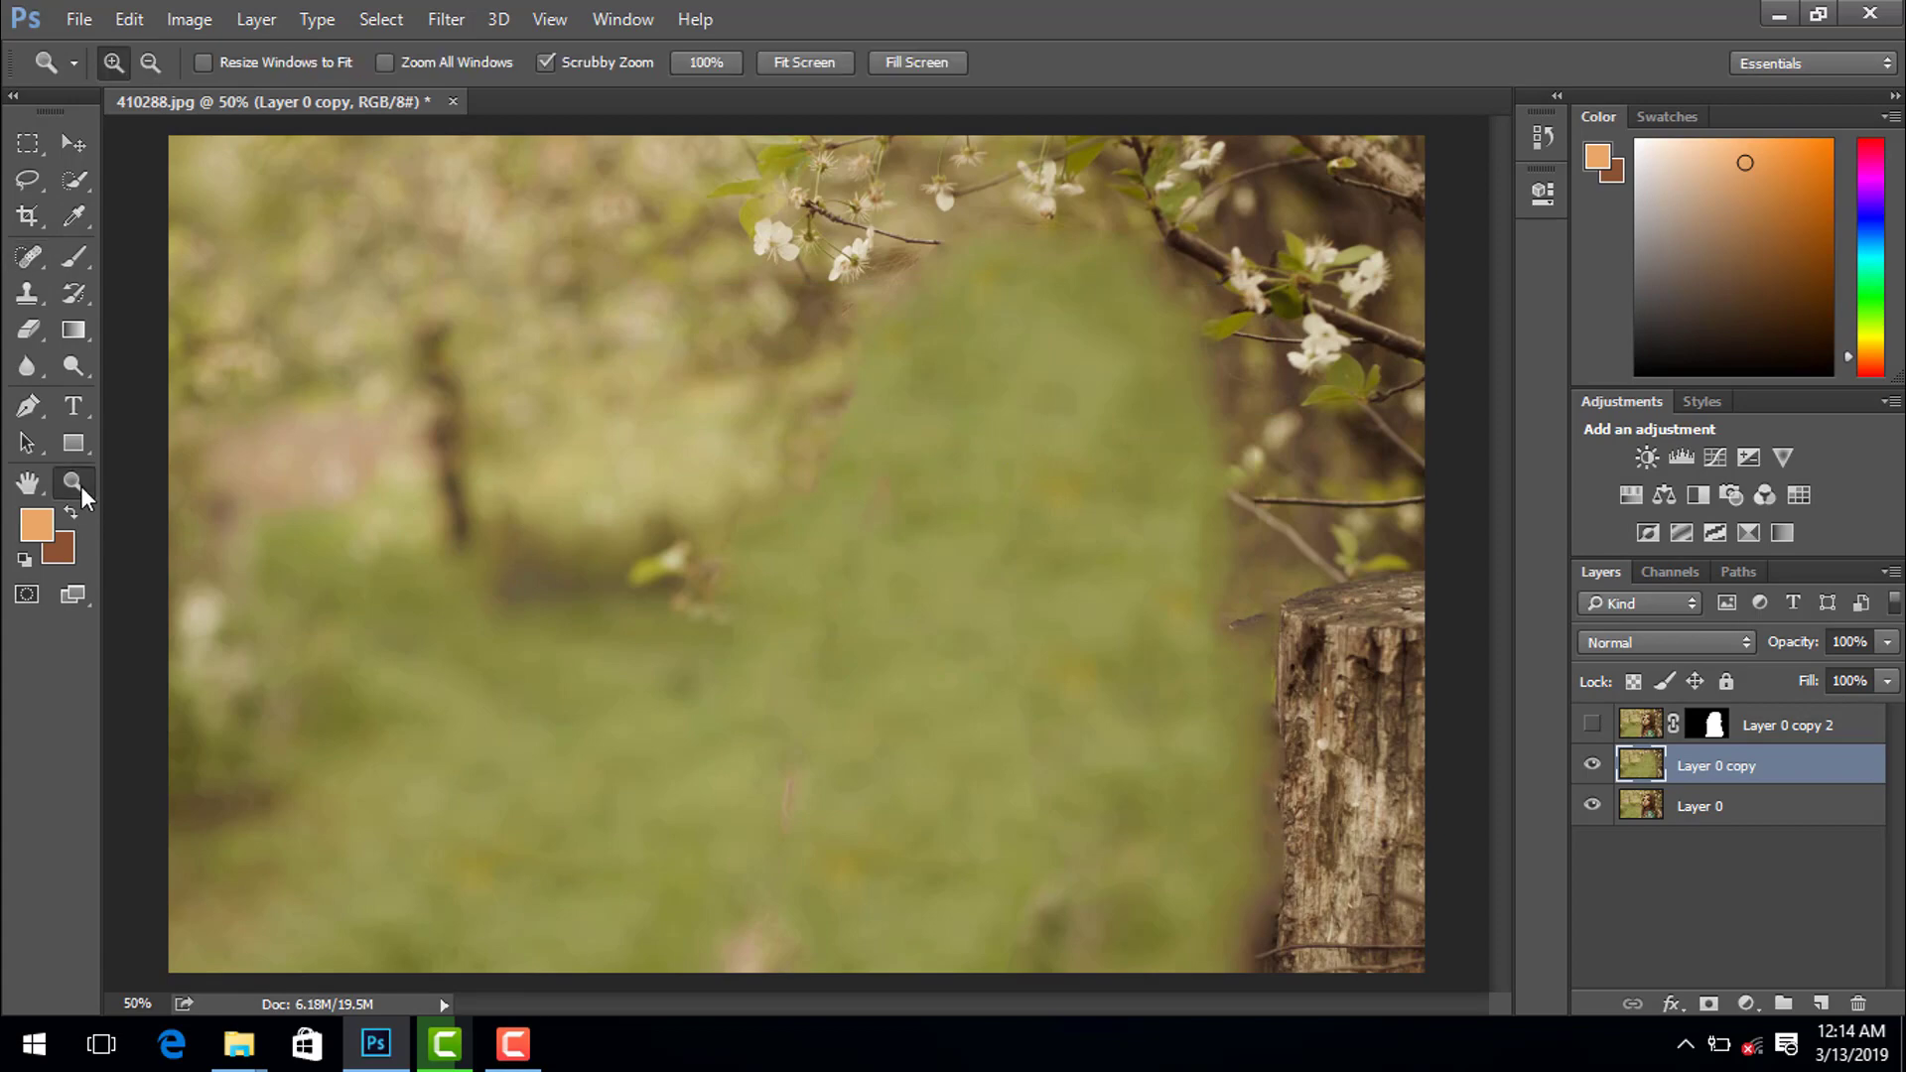
{"action": "left_click", "coordinate": [415, 444], "text": "alt"}
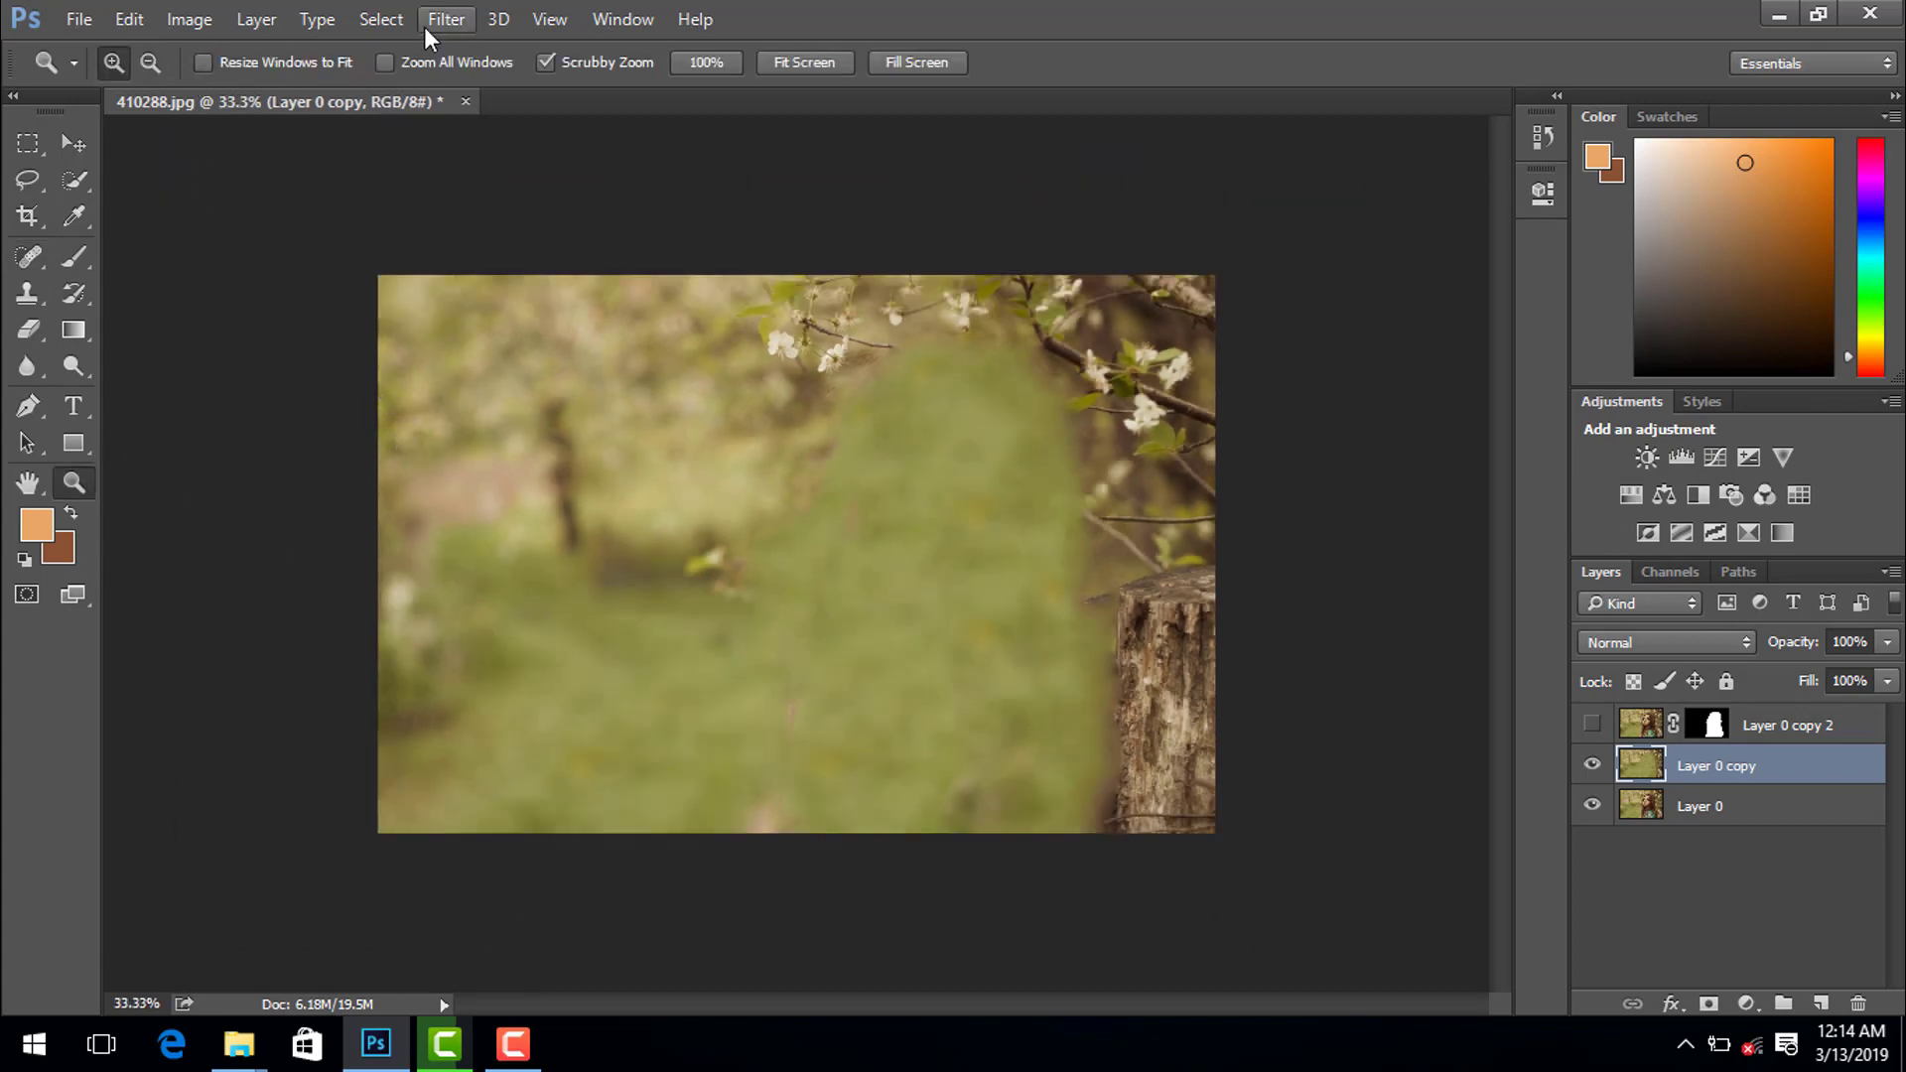
{"action": "left_click", "coordinate": [455, 24]}
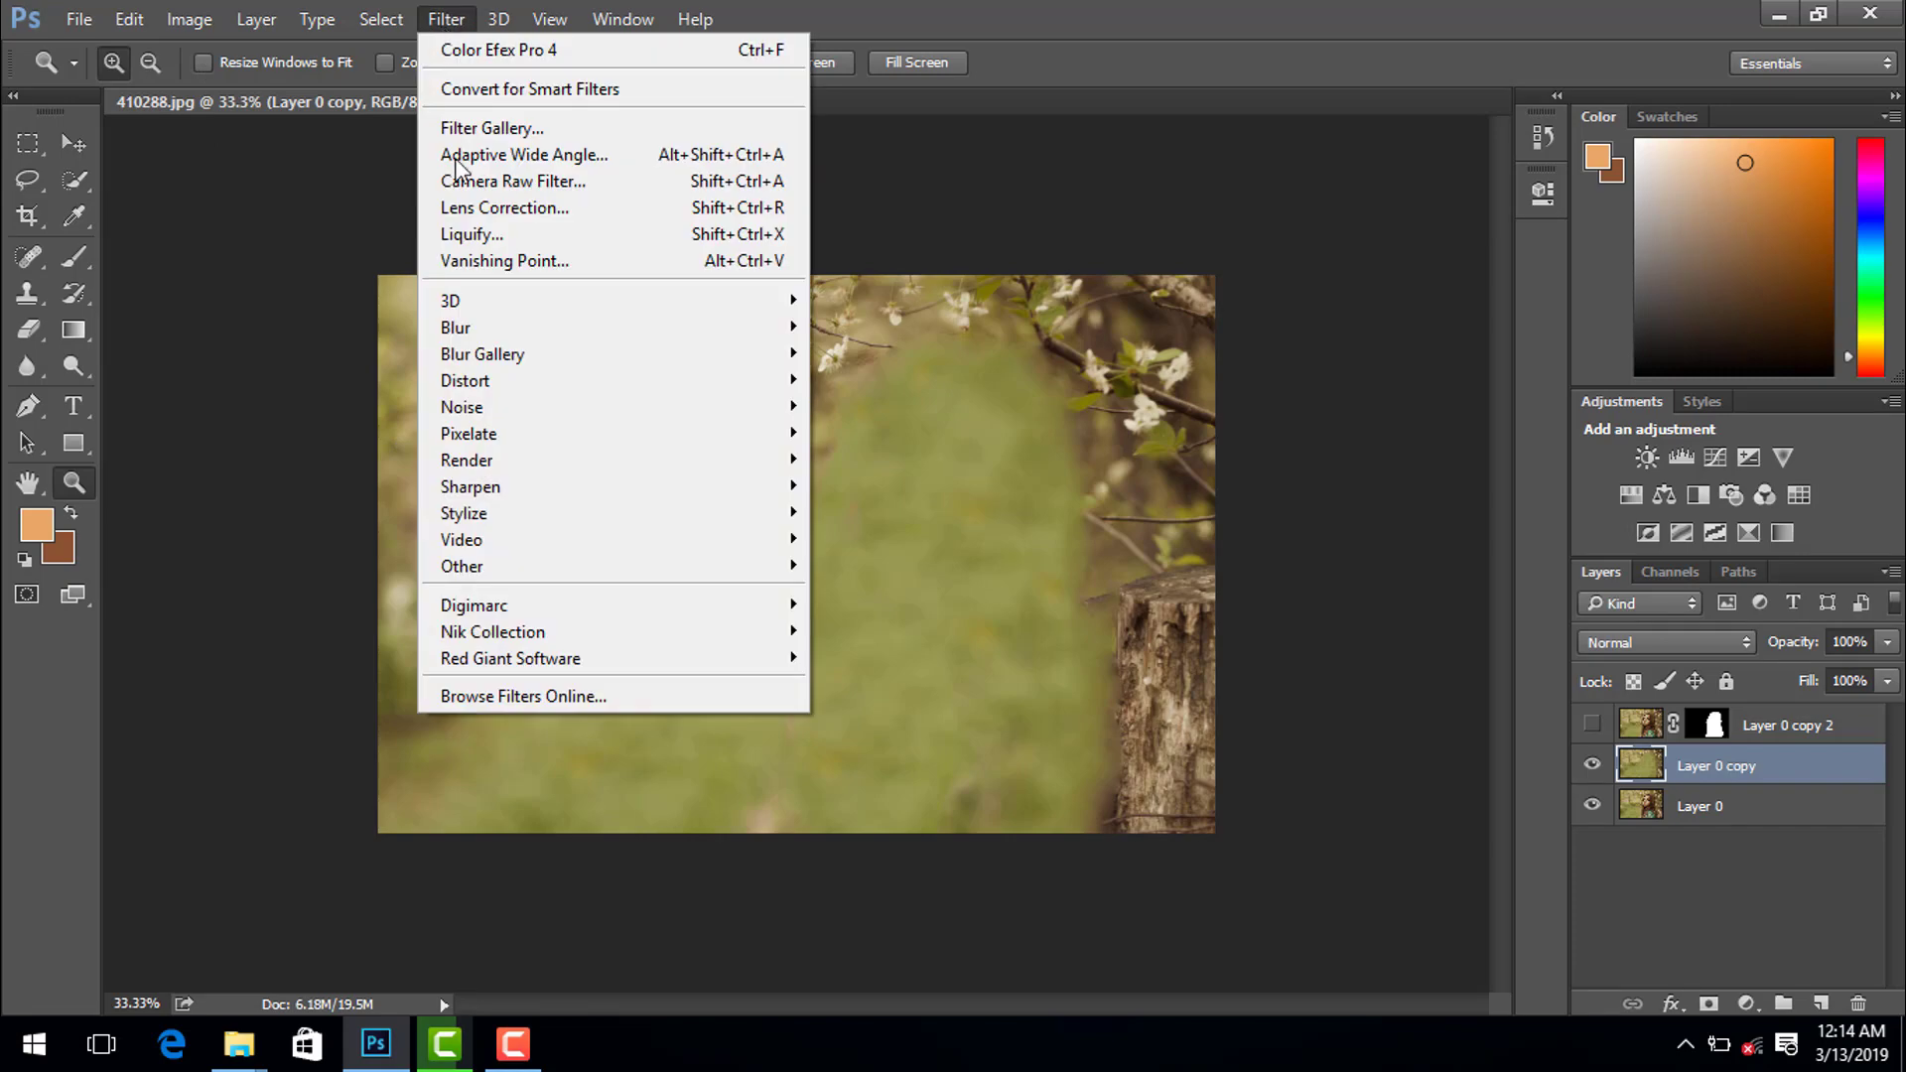
{"action": "mouse_move", "coordinate": [483, 355]}
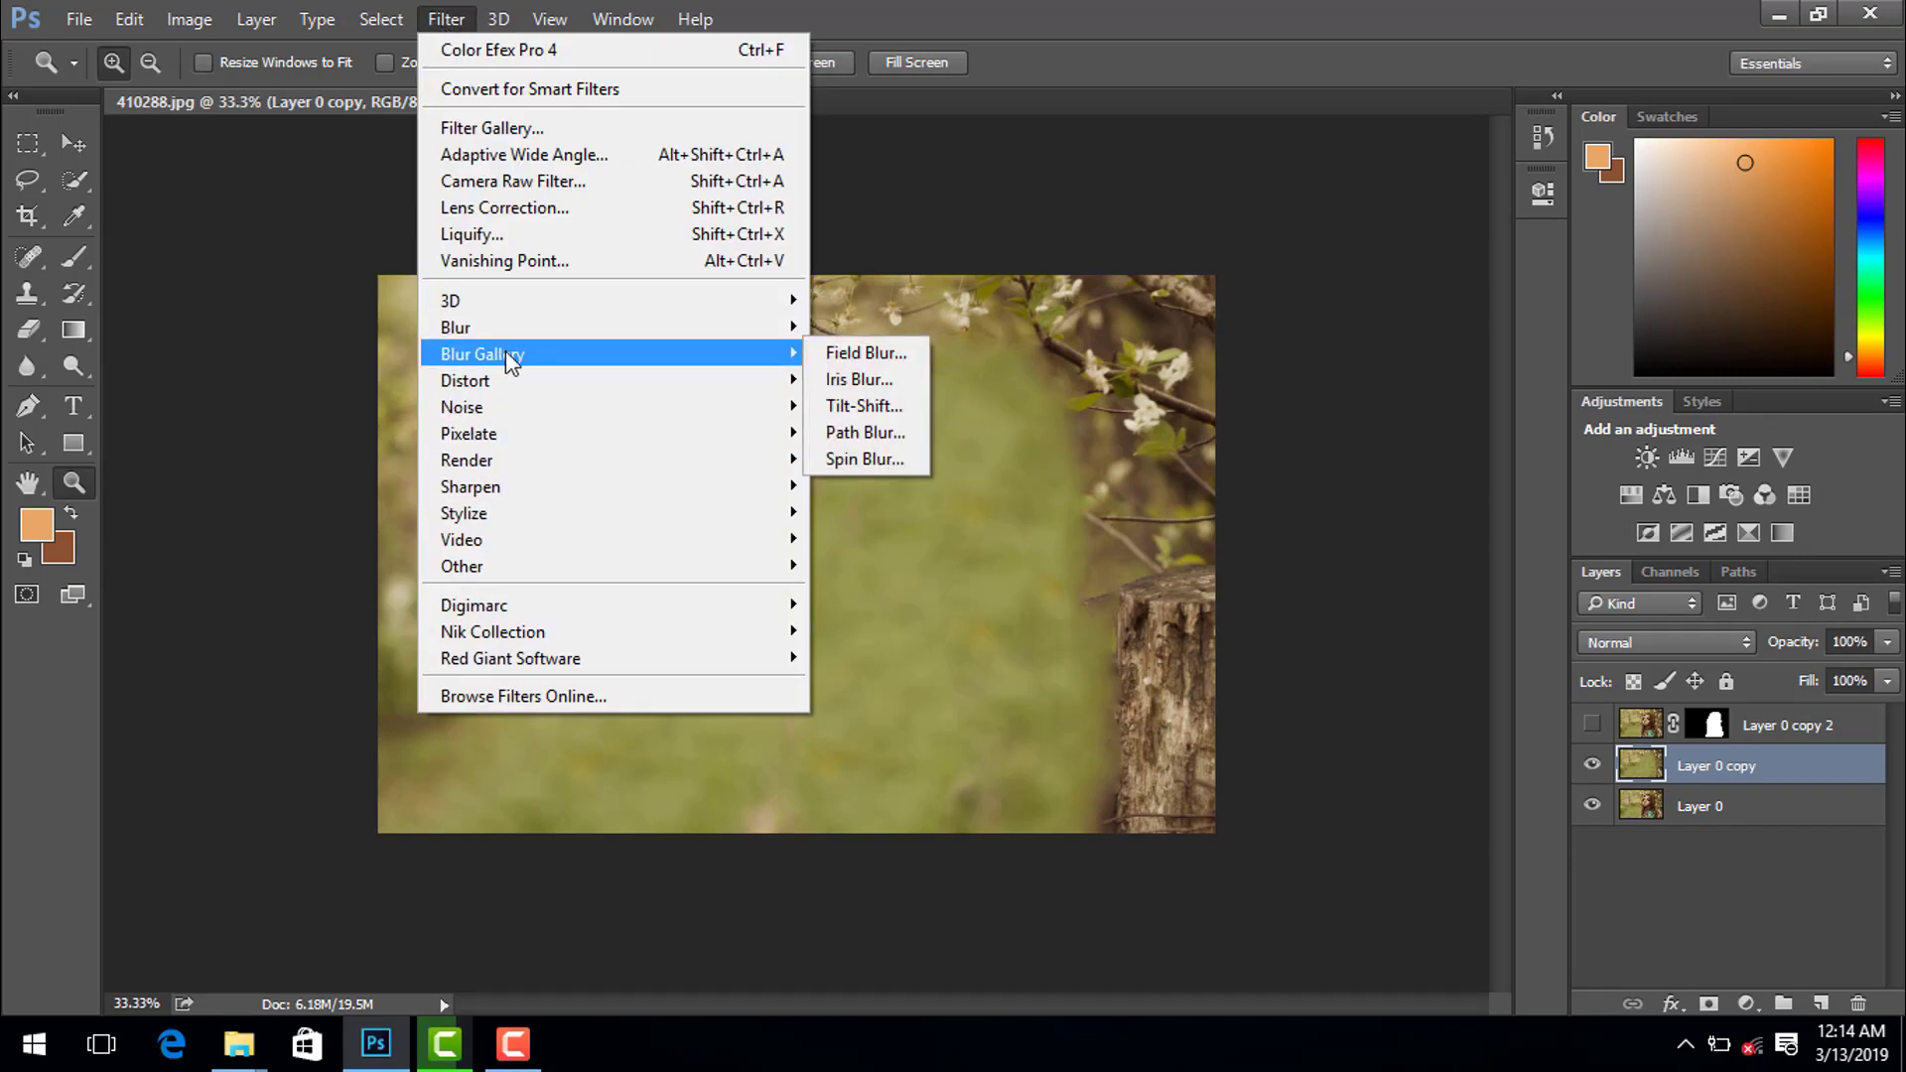
{"action": "left_click", "coordinate": [864, 407]}
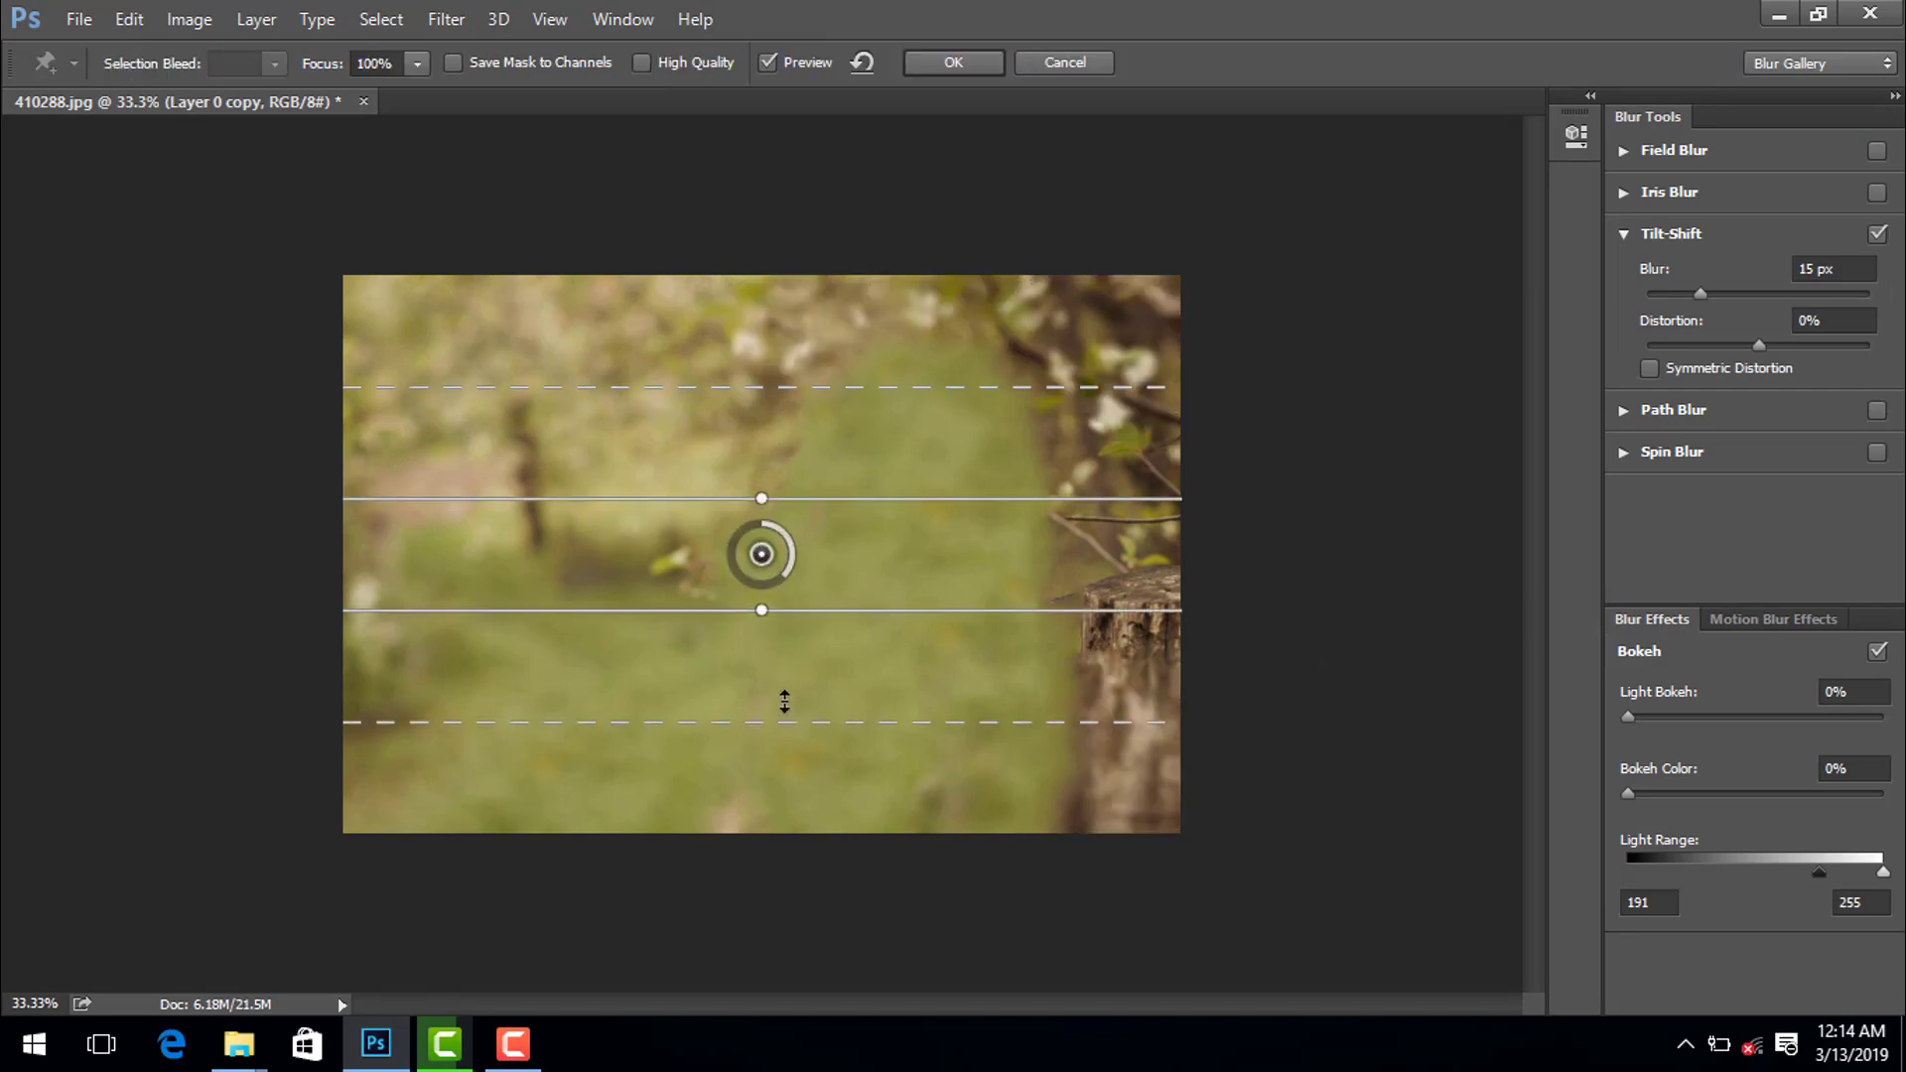
{"action": "left_click_drag", "start_coordinate": [787, 691], "coordinate": [786, 669]}
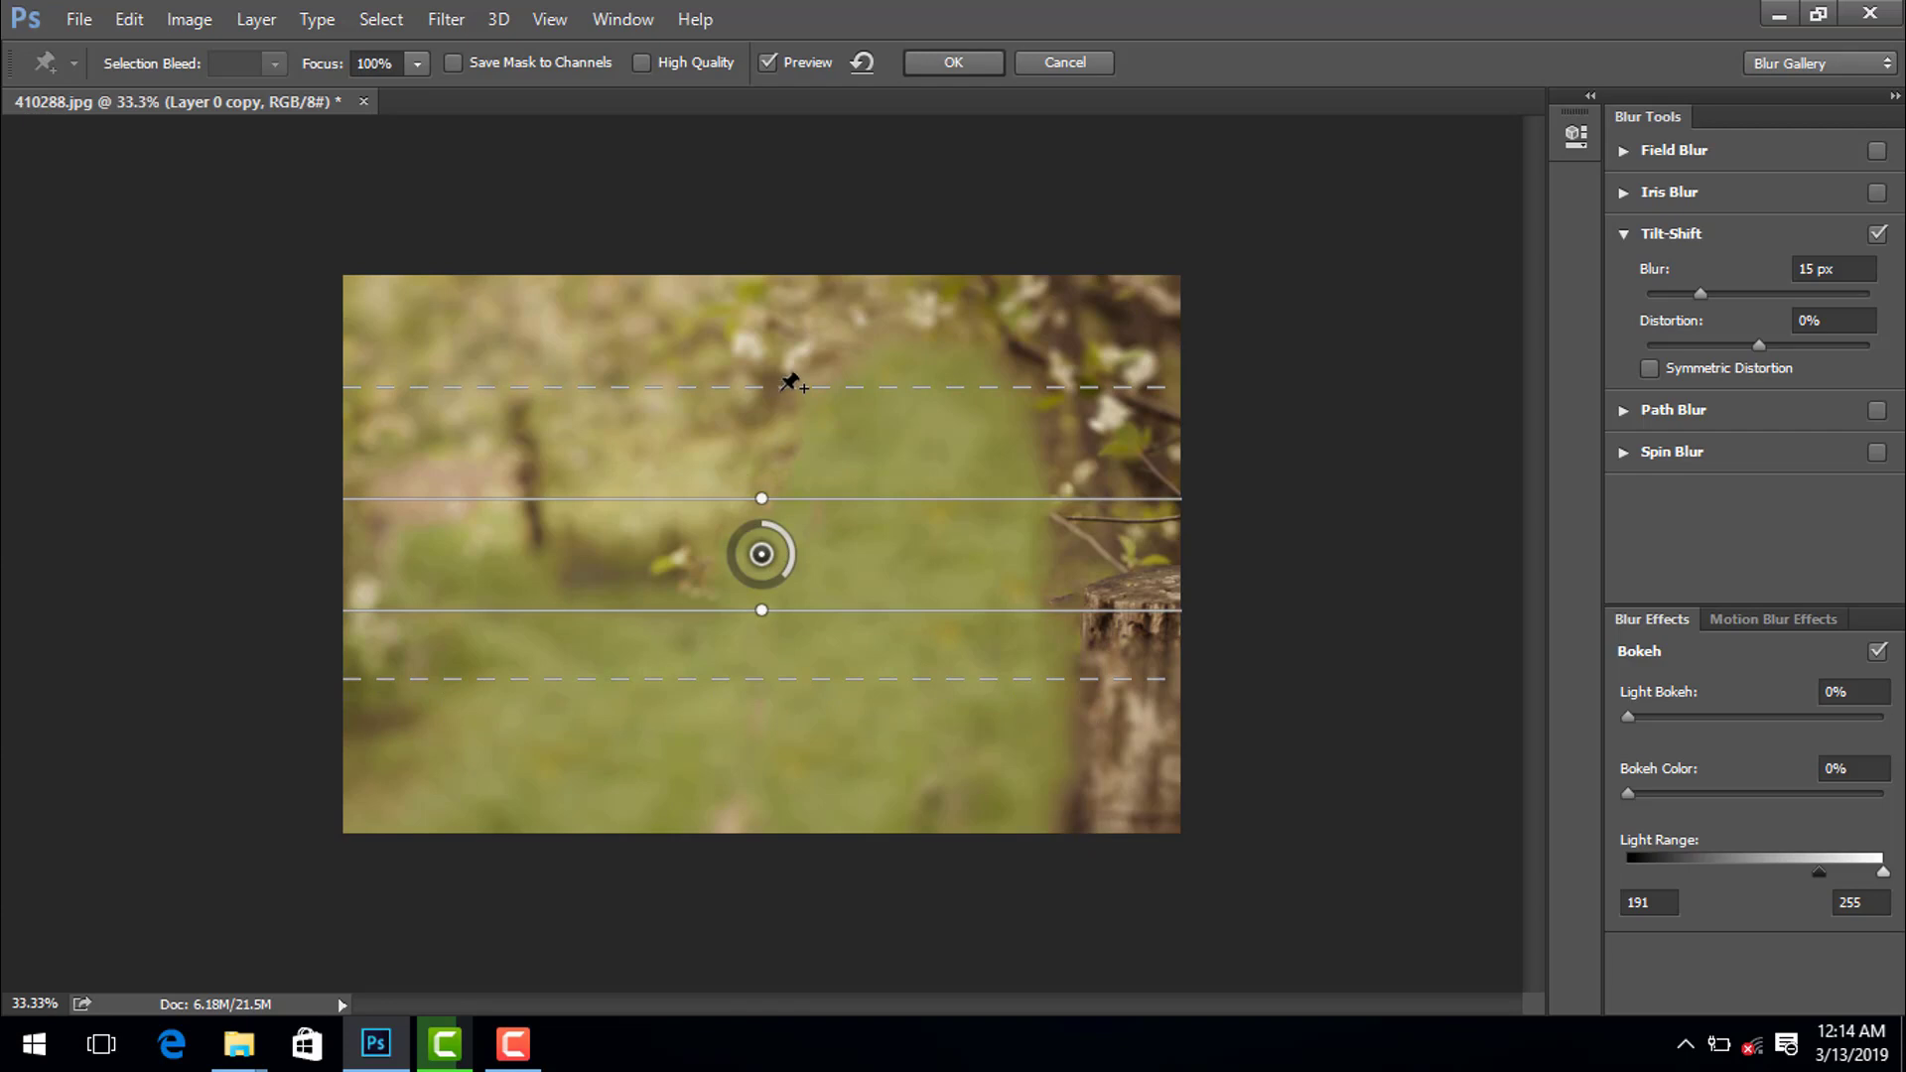
{"action": "left_click_drag", "start_coordinate": [814, 388], "coordinate": [814, 451]}
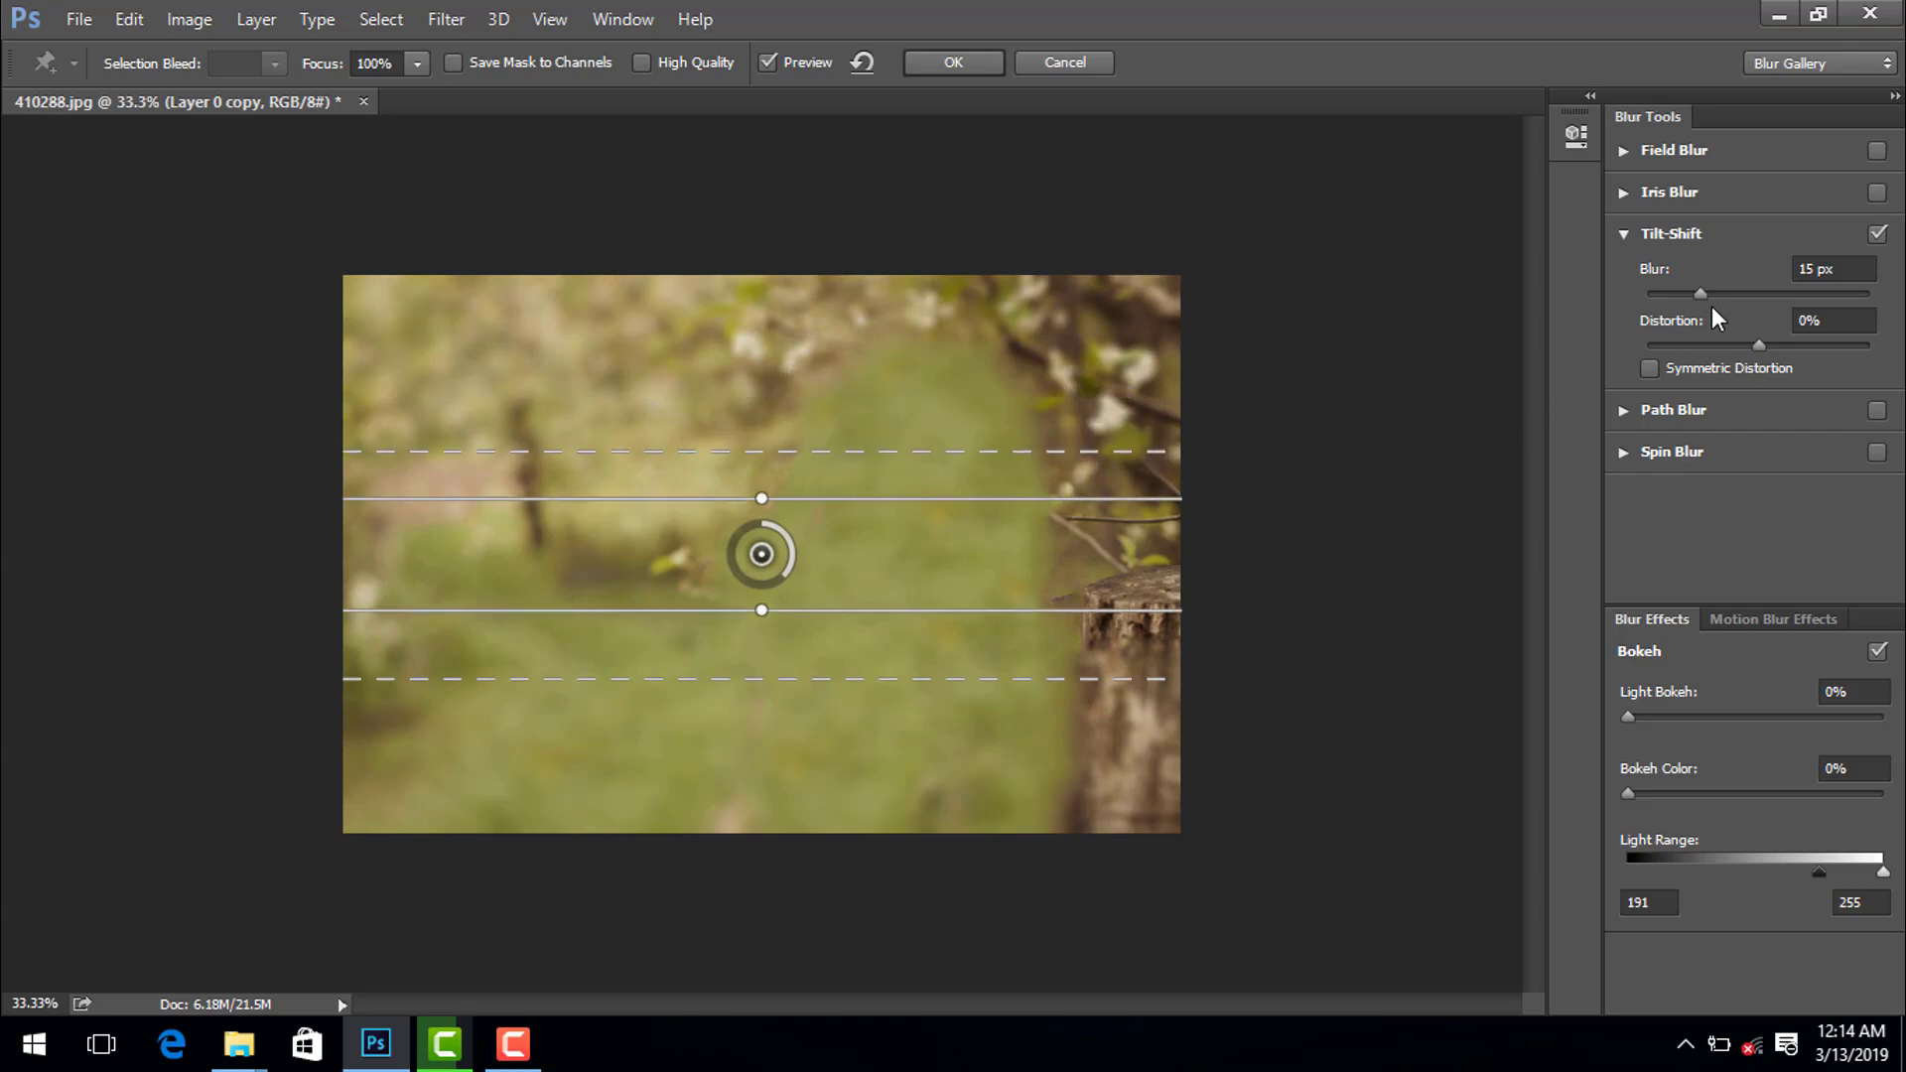
{"action": "left_click_drag", "start_coordinate": [1700, 293], "coordinate": [1718, 294]}
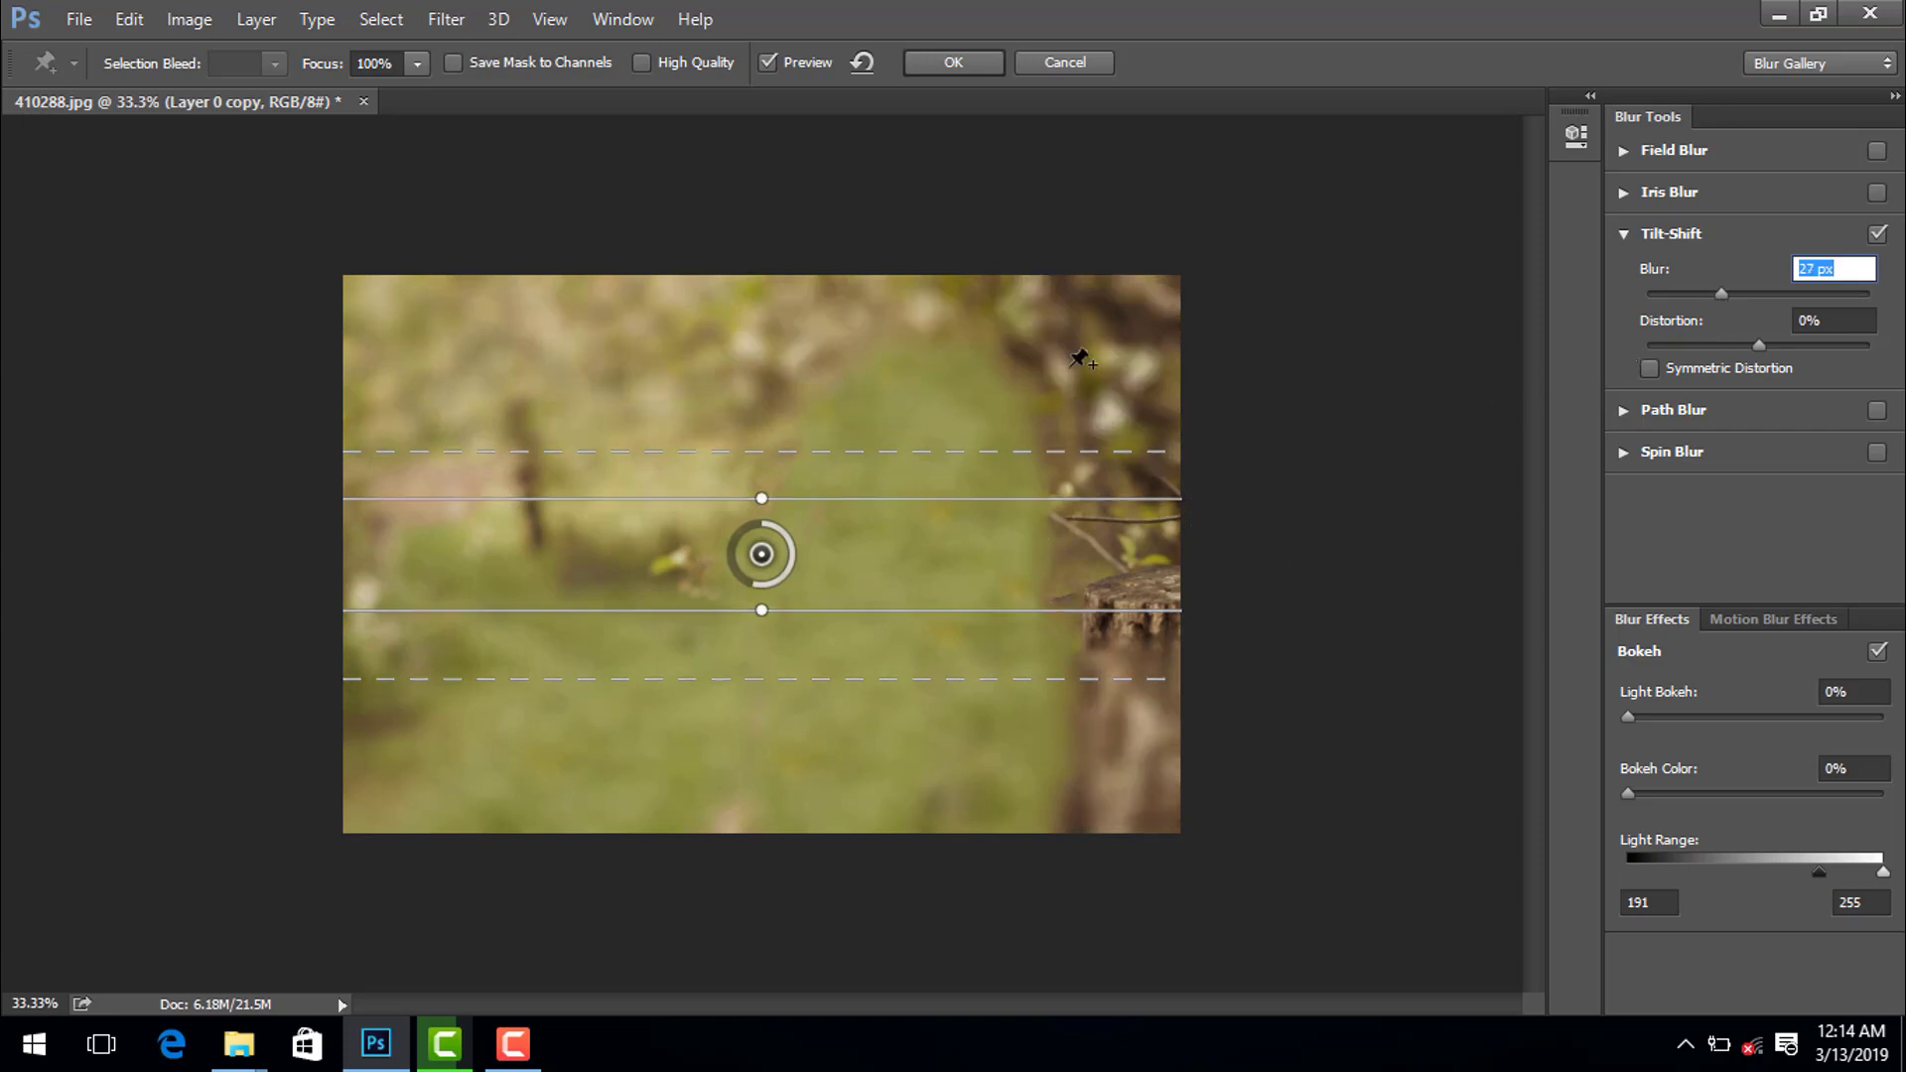
{"action": "left_click", "coordinate": [953, 63]}
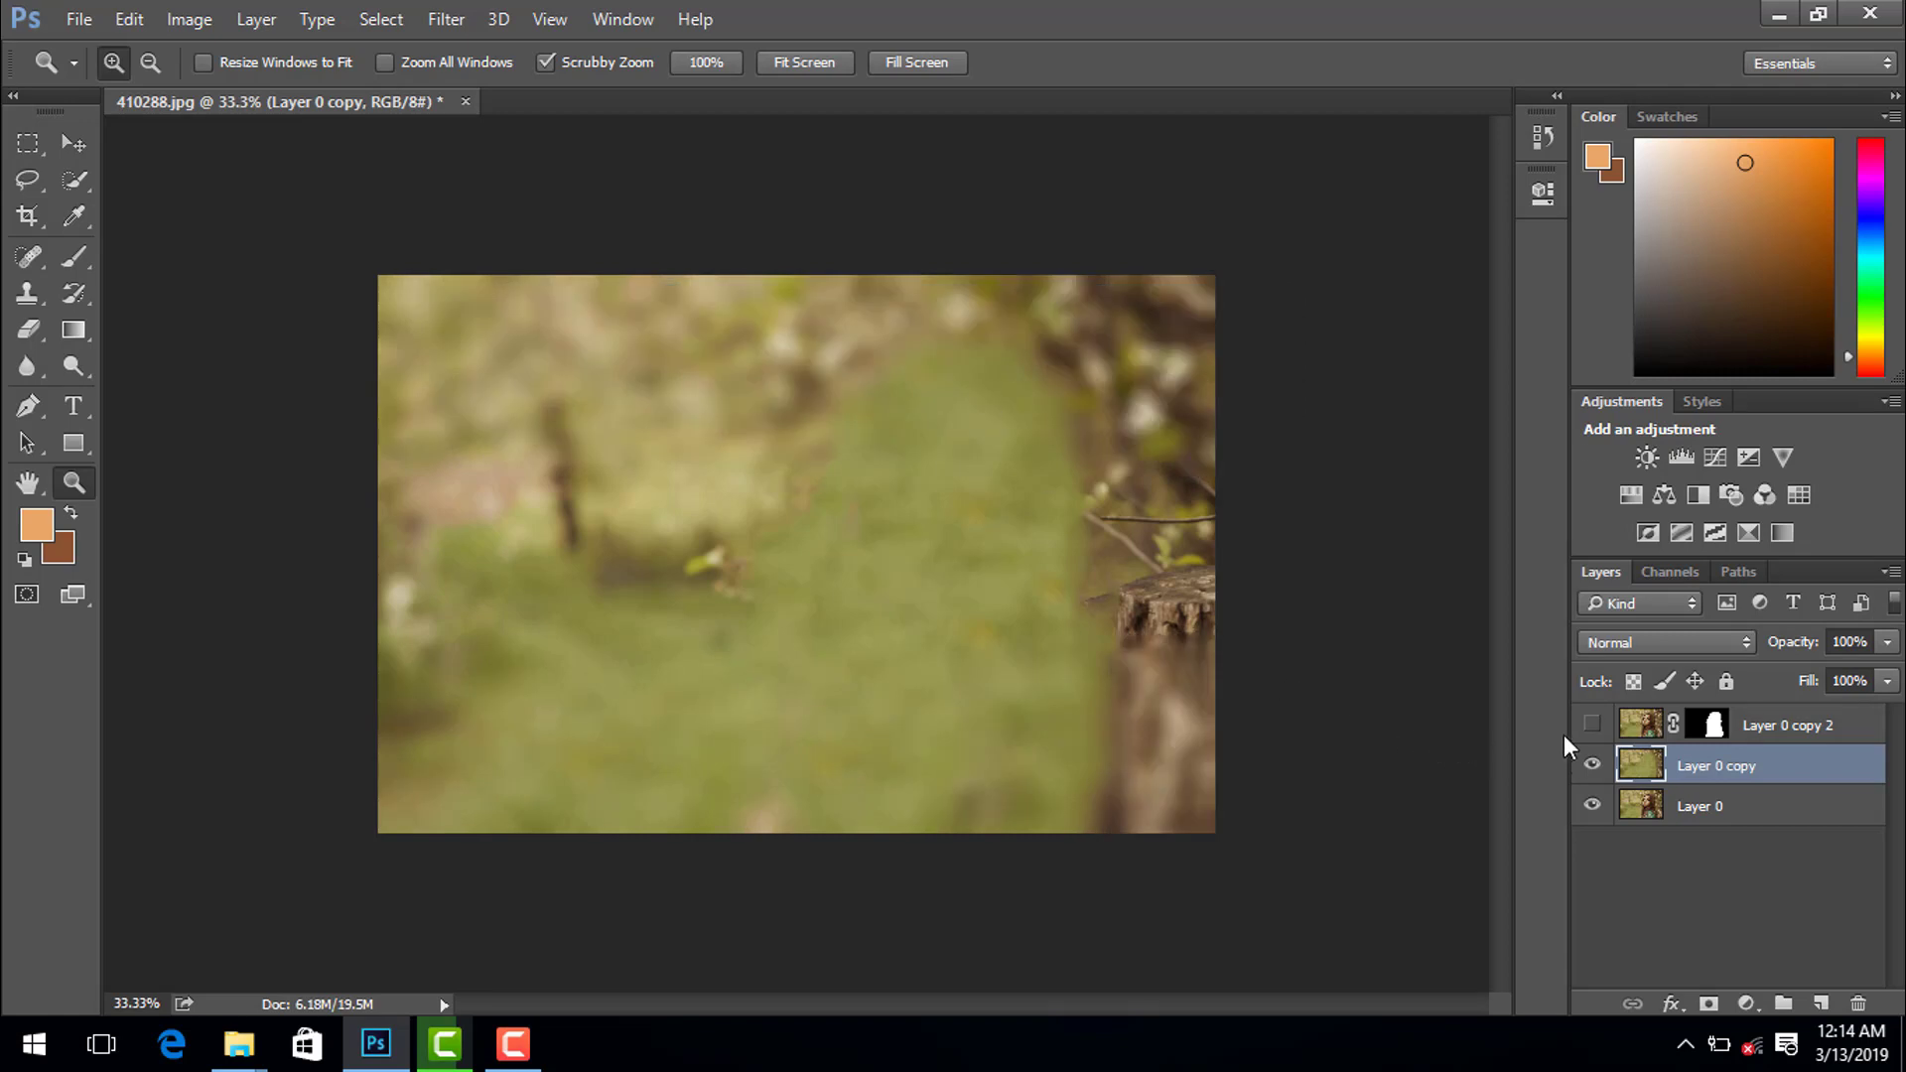
- Open the Camera Raw Filter on the background and shift white balance to Temperature -7, Tint -22
{"action": "left_click", "coordinate": [1592, 724]}
{"action": "left_click", "coordinate": [1594, 727]}
{"action": "left_click", "coordinate": [447, 17]}
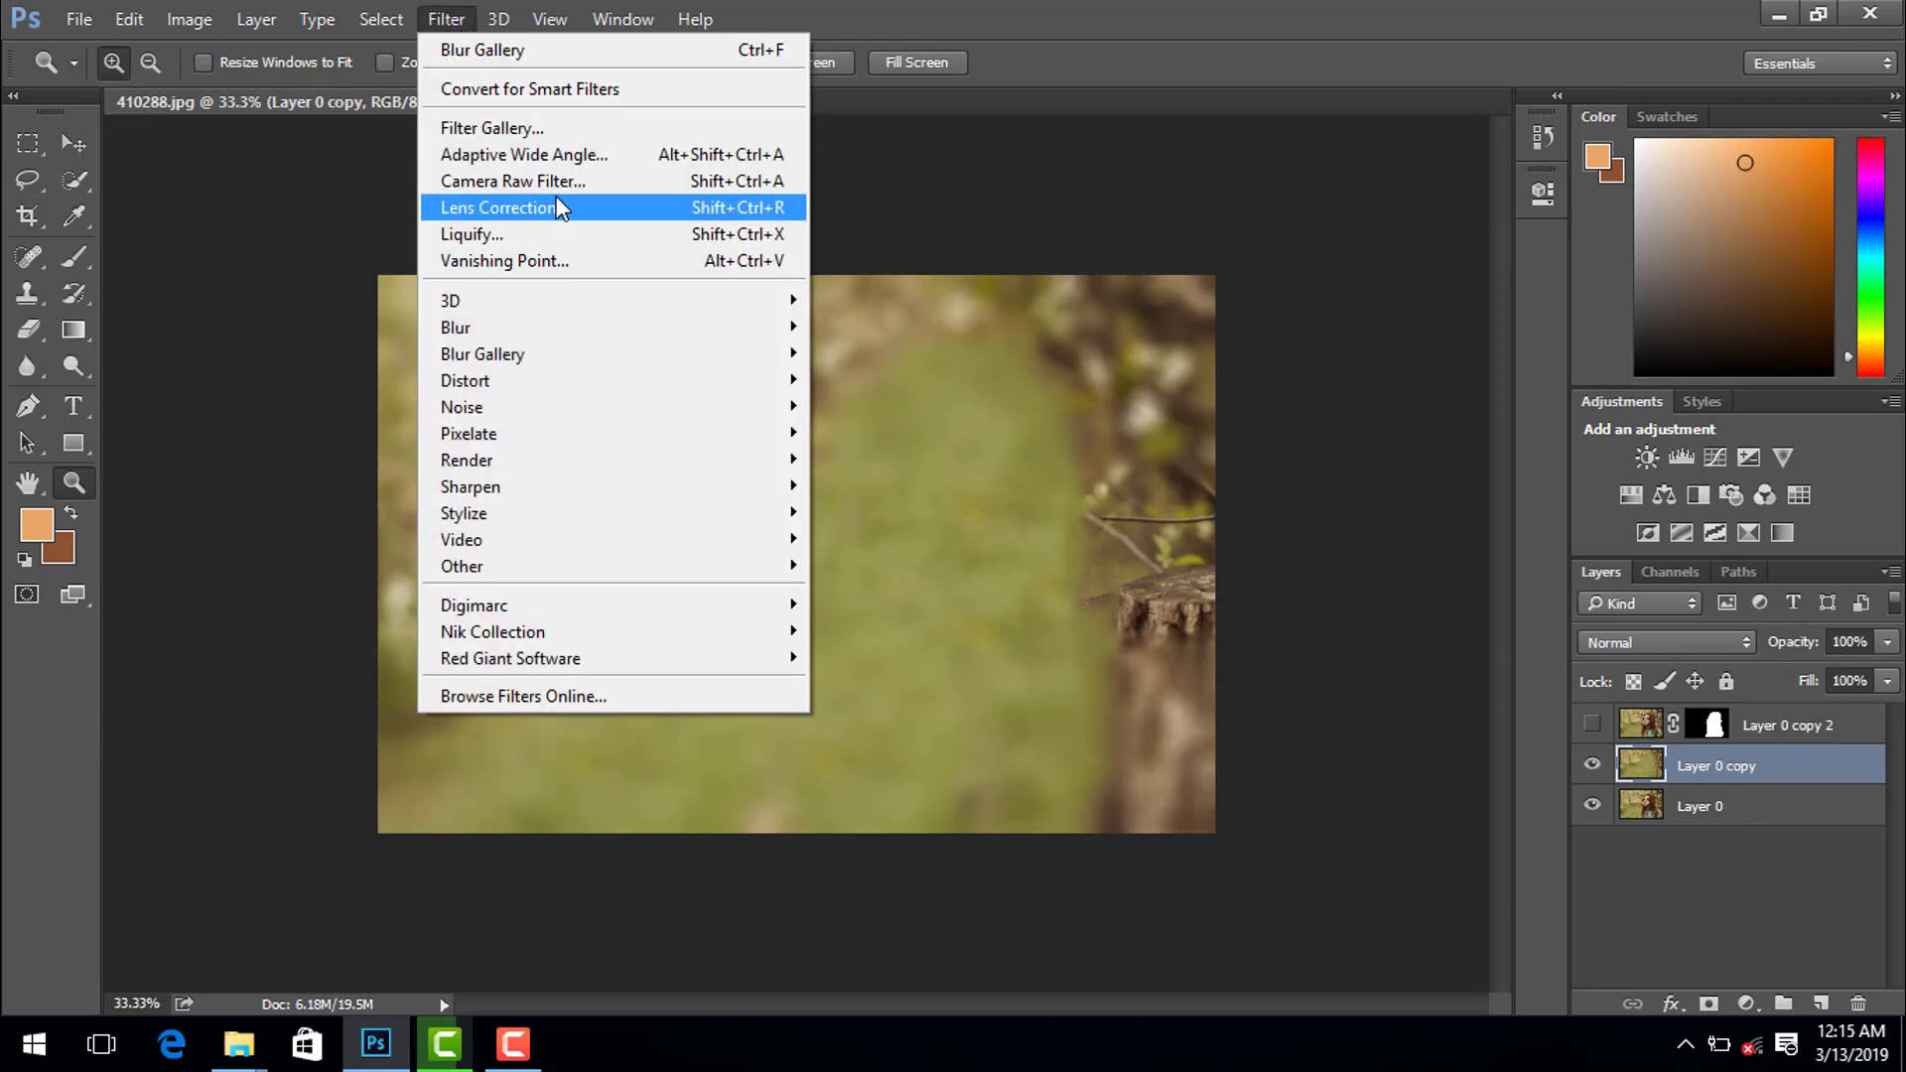
{"action": "left_click", "coordinate": [558, 182]}
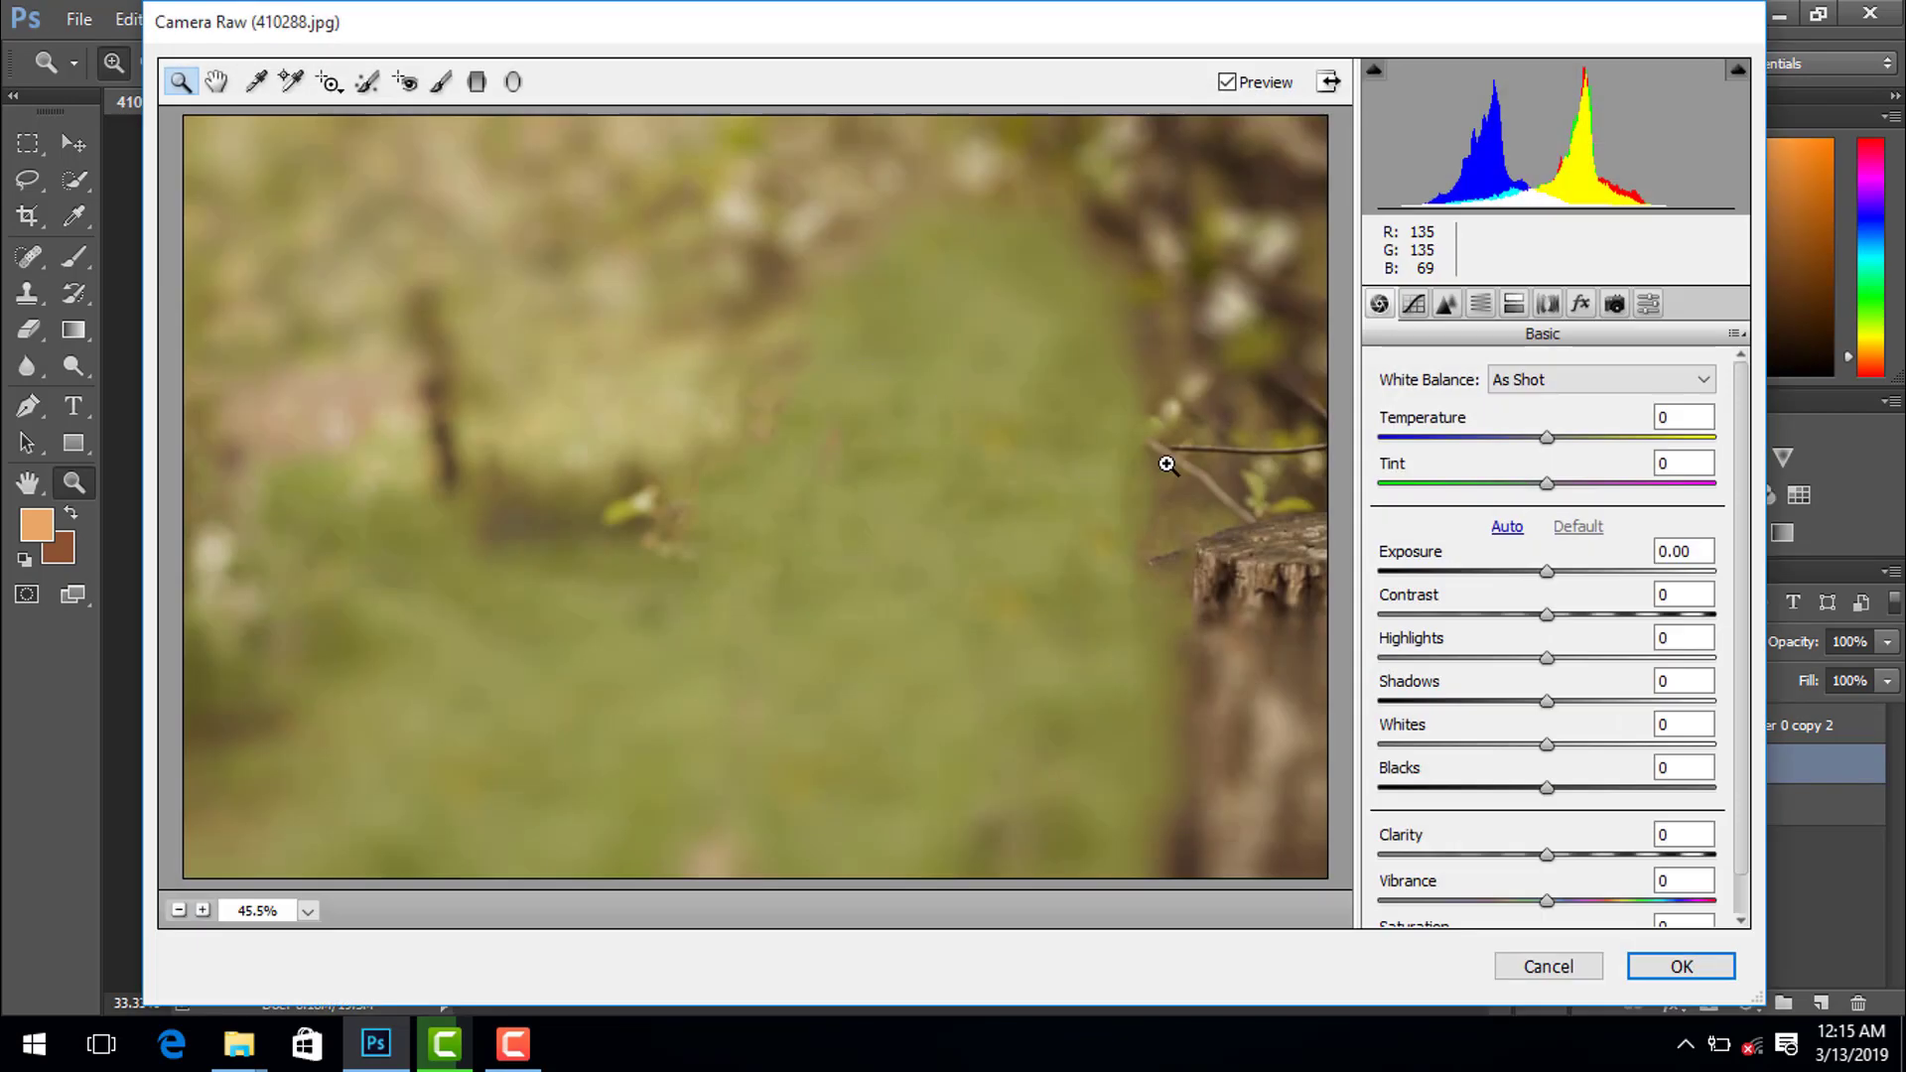
{"action": "mouse_move", "coordinate": [1546, 484]}
{"action": "left_mouse_down"}
{"action": "mouse_move", "coordinate": [1589, 484]}
{"action": "mouse_move", "coordinate": [1513, 488]}
{"action": "mouse_move", "coordinate": [1523, 459]}
{"action": "mouse_move", "coordinate": [1539, 466]}
{"action": "left_mouse_up"}
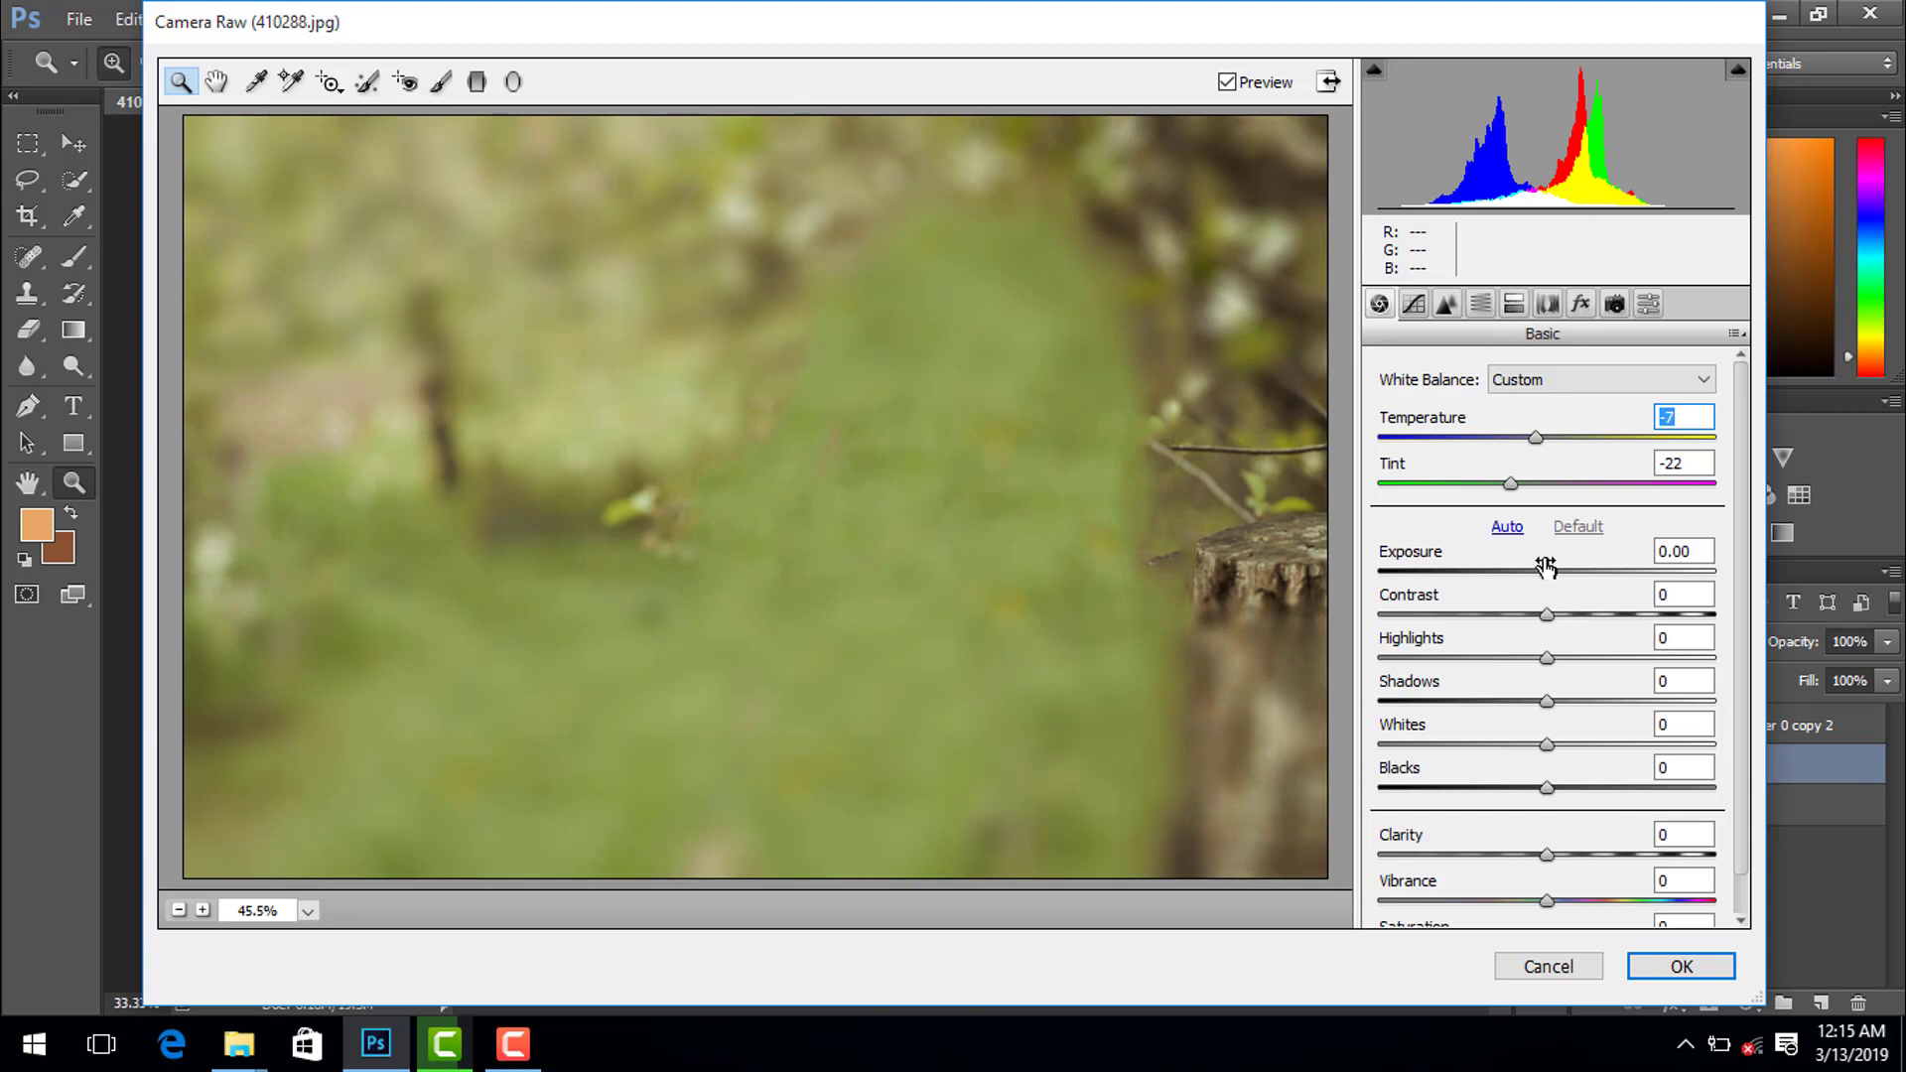
- Apply Auto tone, then raise Shadows to +26 and Vibrance to +12
{"action": "left_click", "coordinate": [1508, 528]}
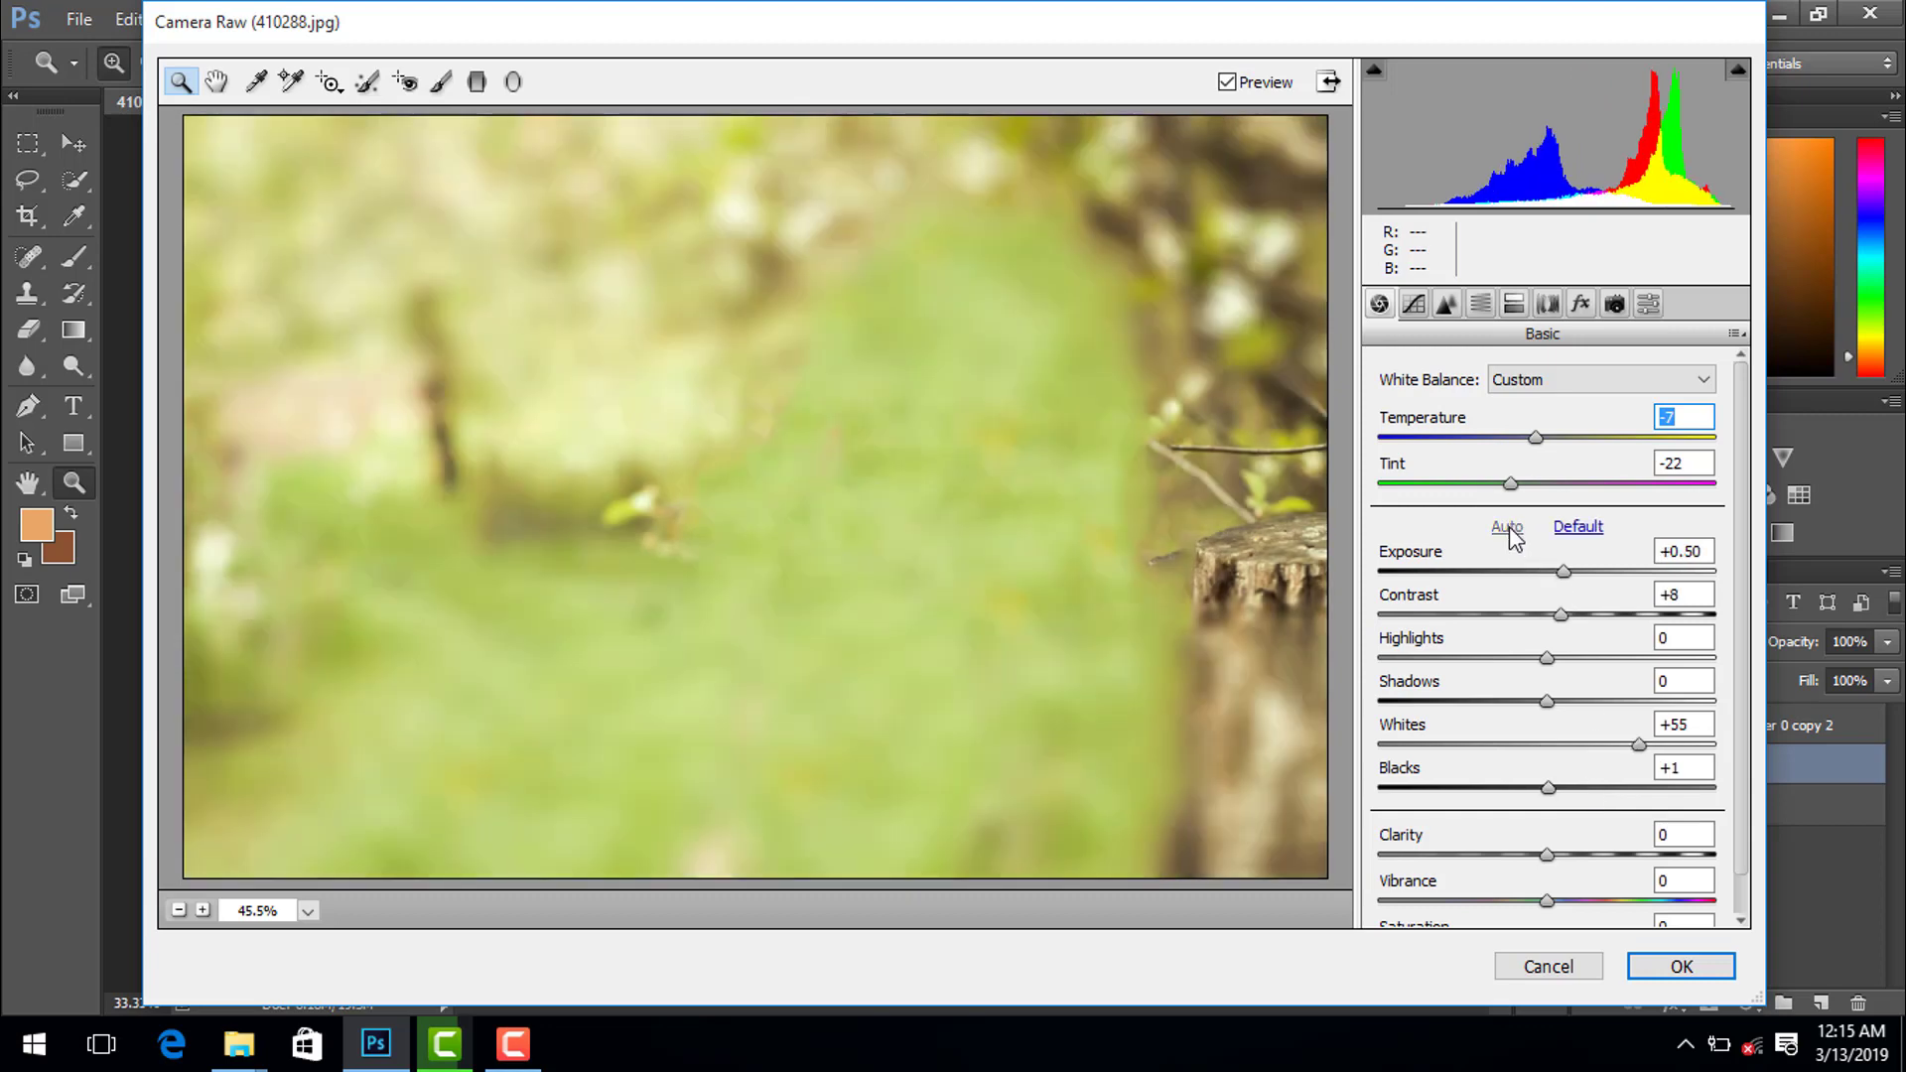
{"action": "left_click", "coordinate": [1577, 527]}
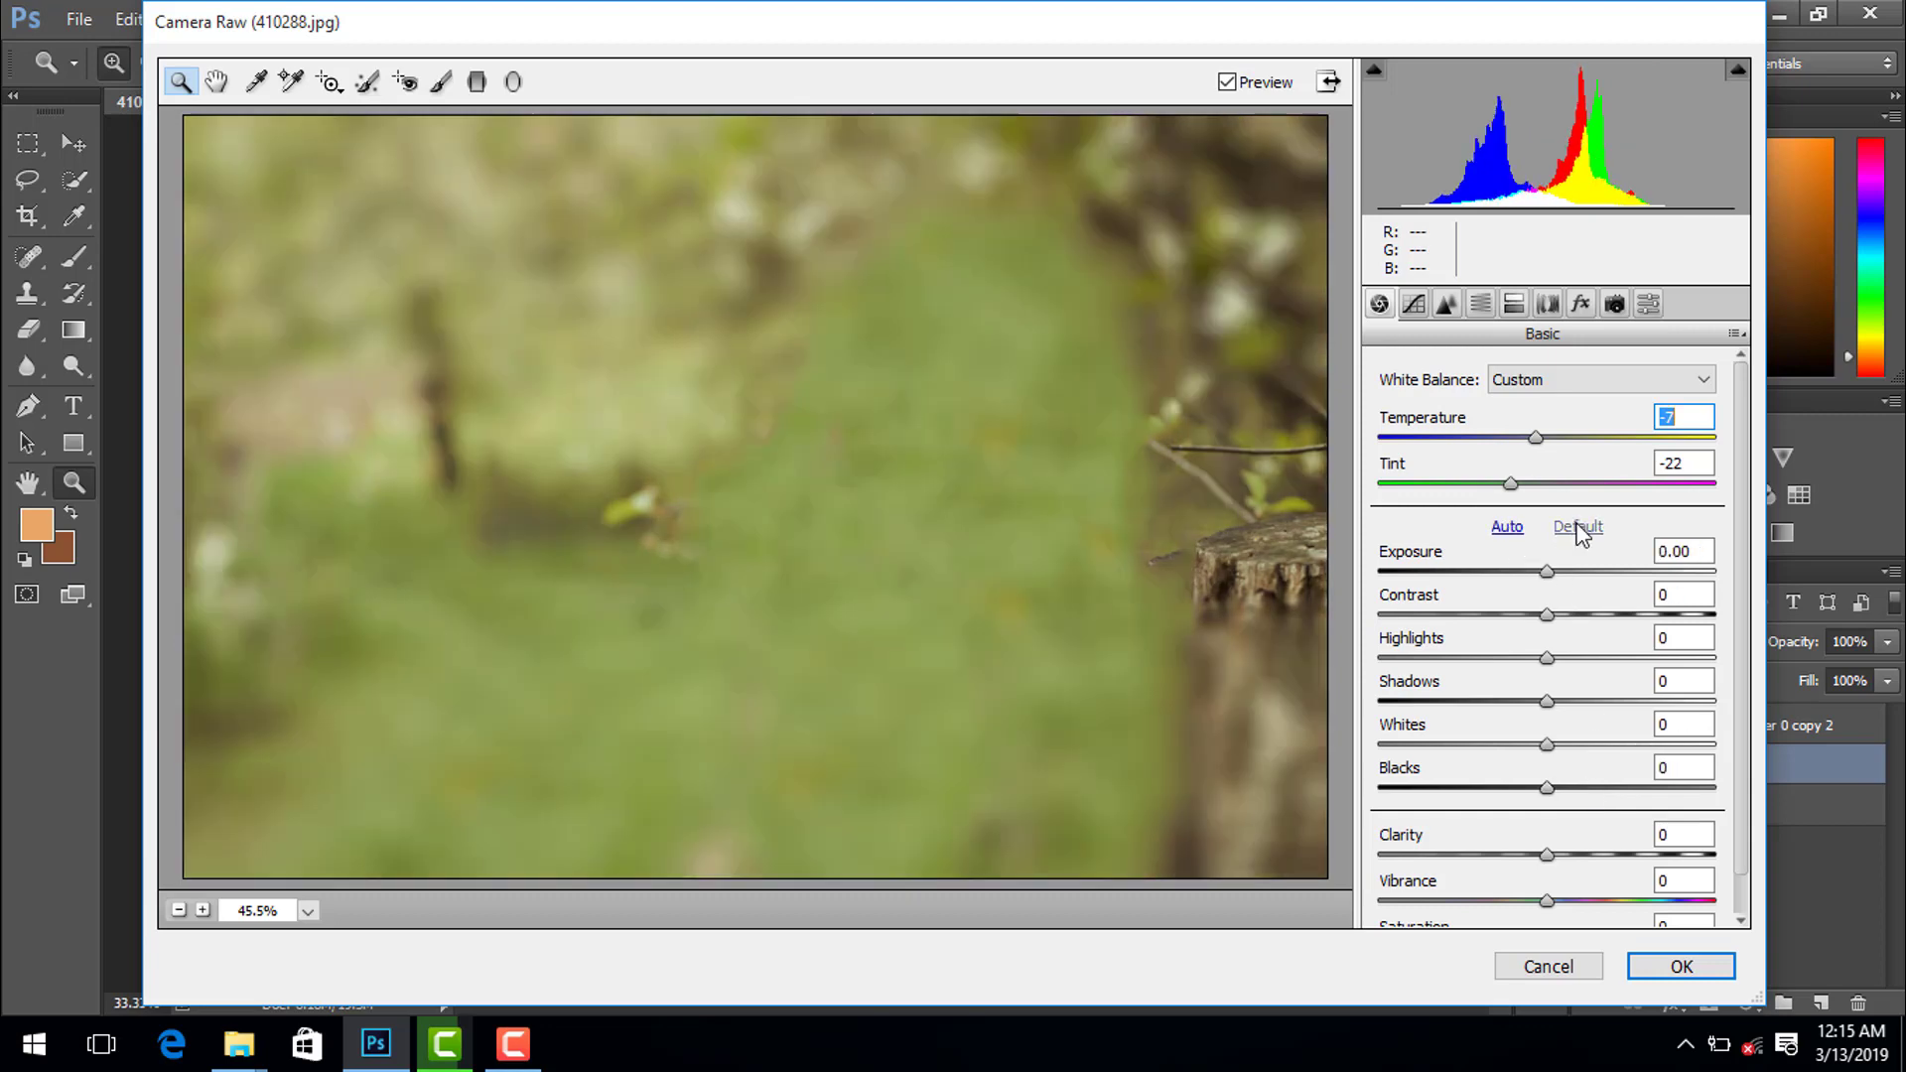
{"action": "left_click", "coordinate": [1521, 533]}
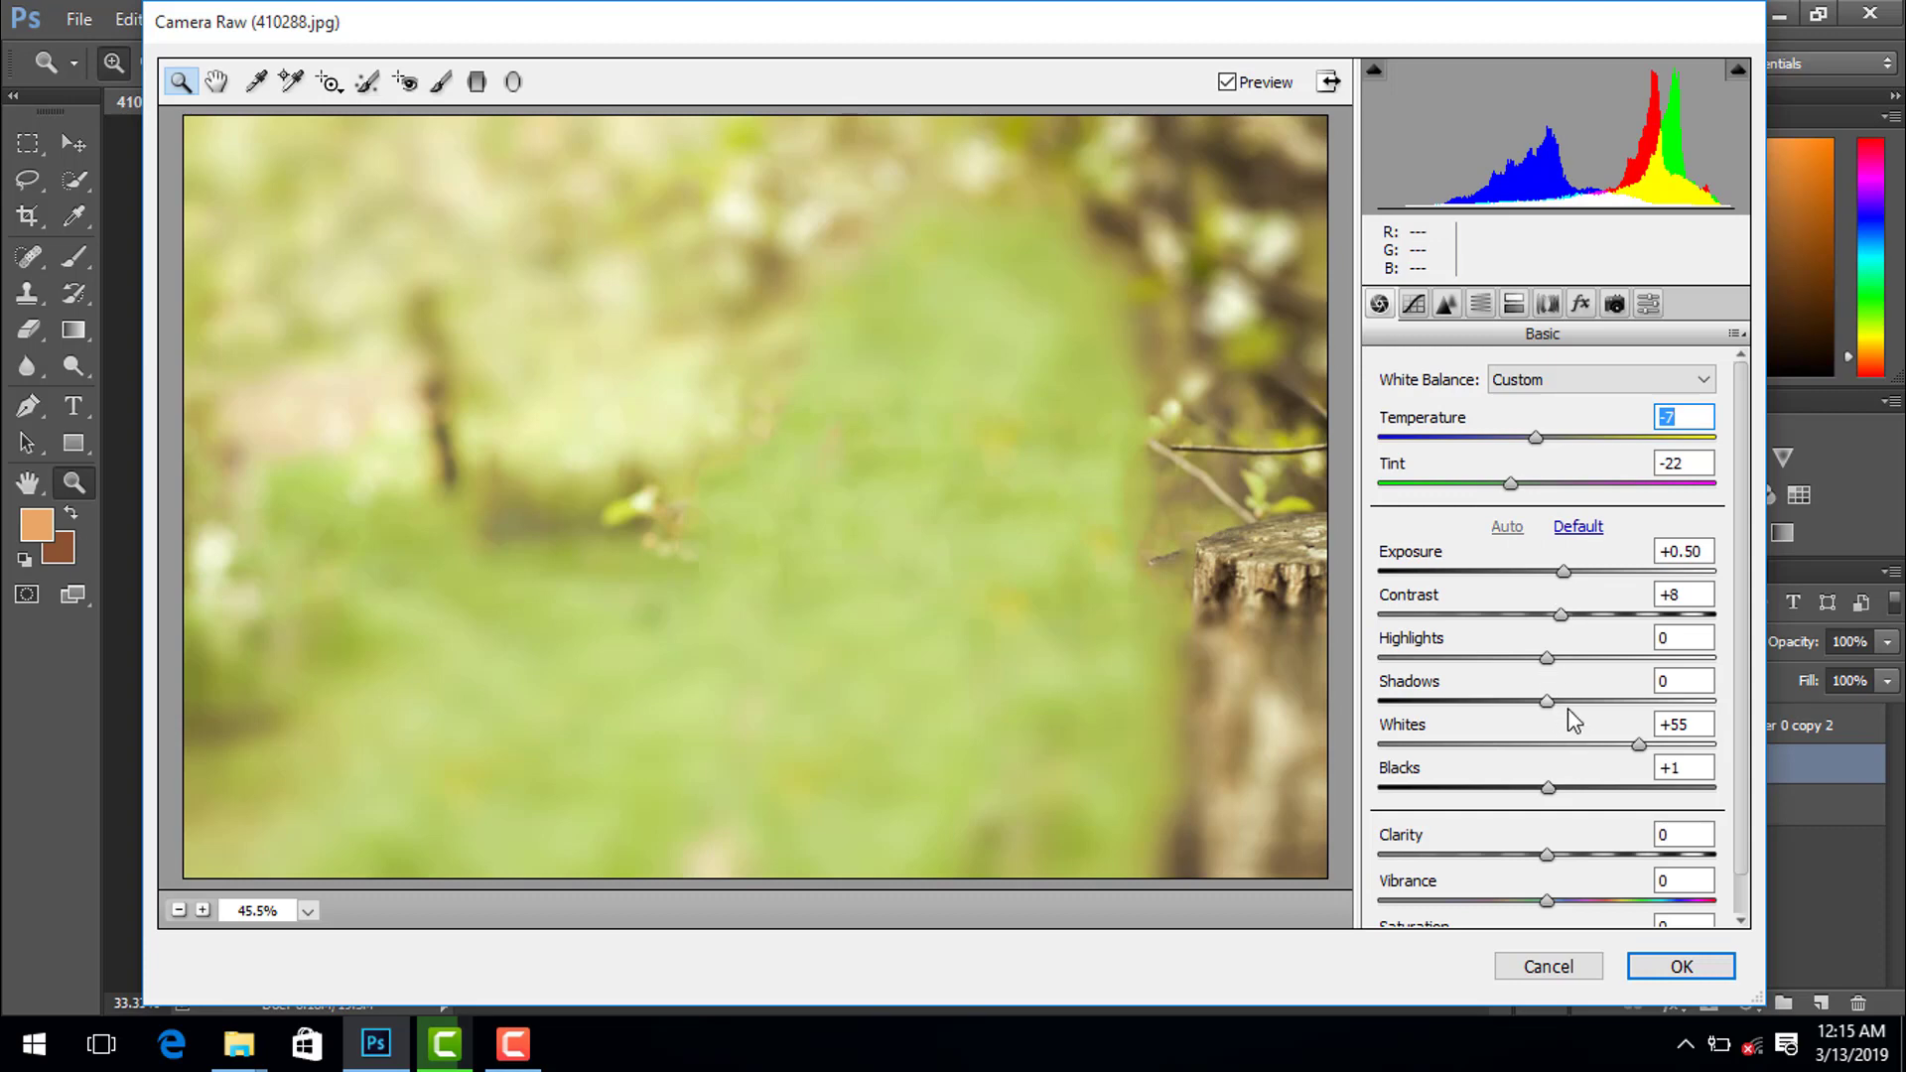
{"action": "left_click_drag", "start_coordinate": [1547, 701], "coordinate": [1589, 700]}
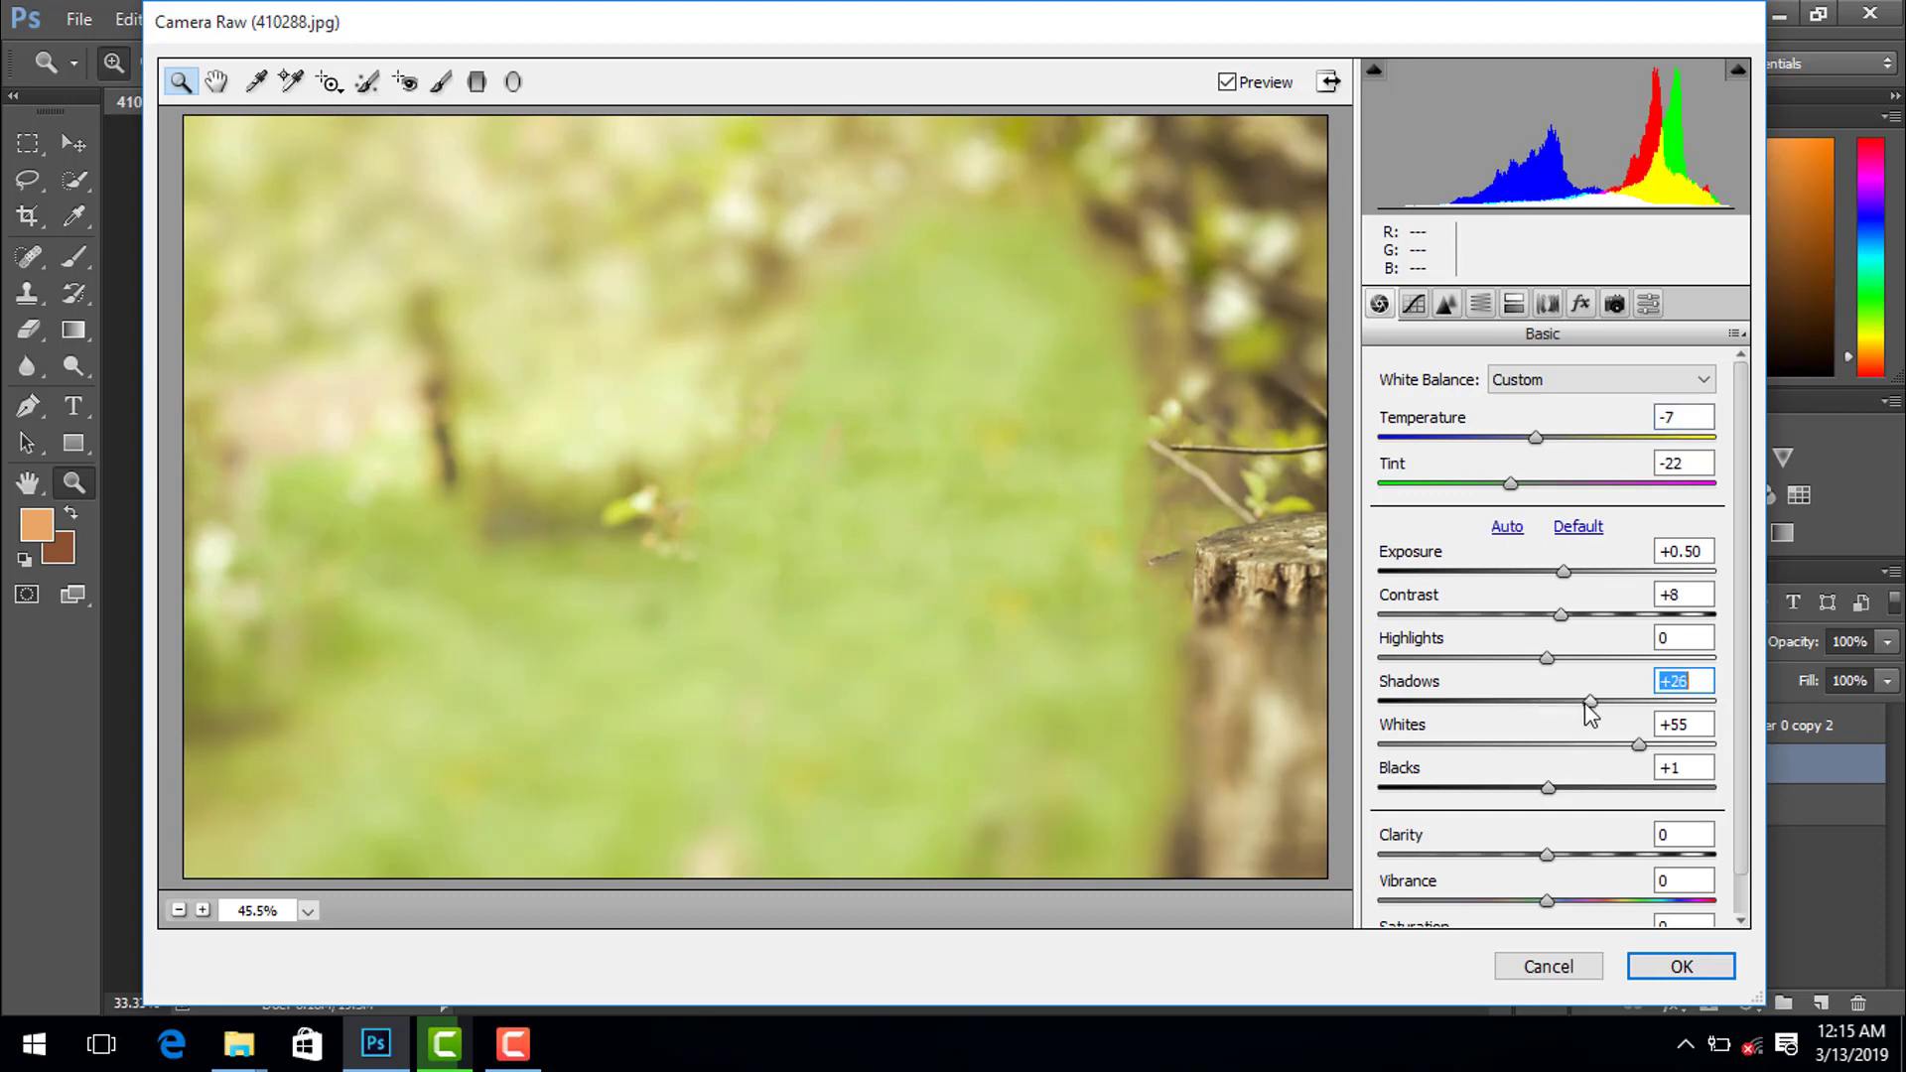
{"action": "scroll", "coordinate": [1529, 772], "scroll_direction": "down", "scroll_amount": 1}
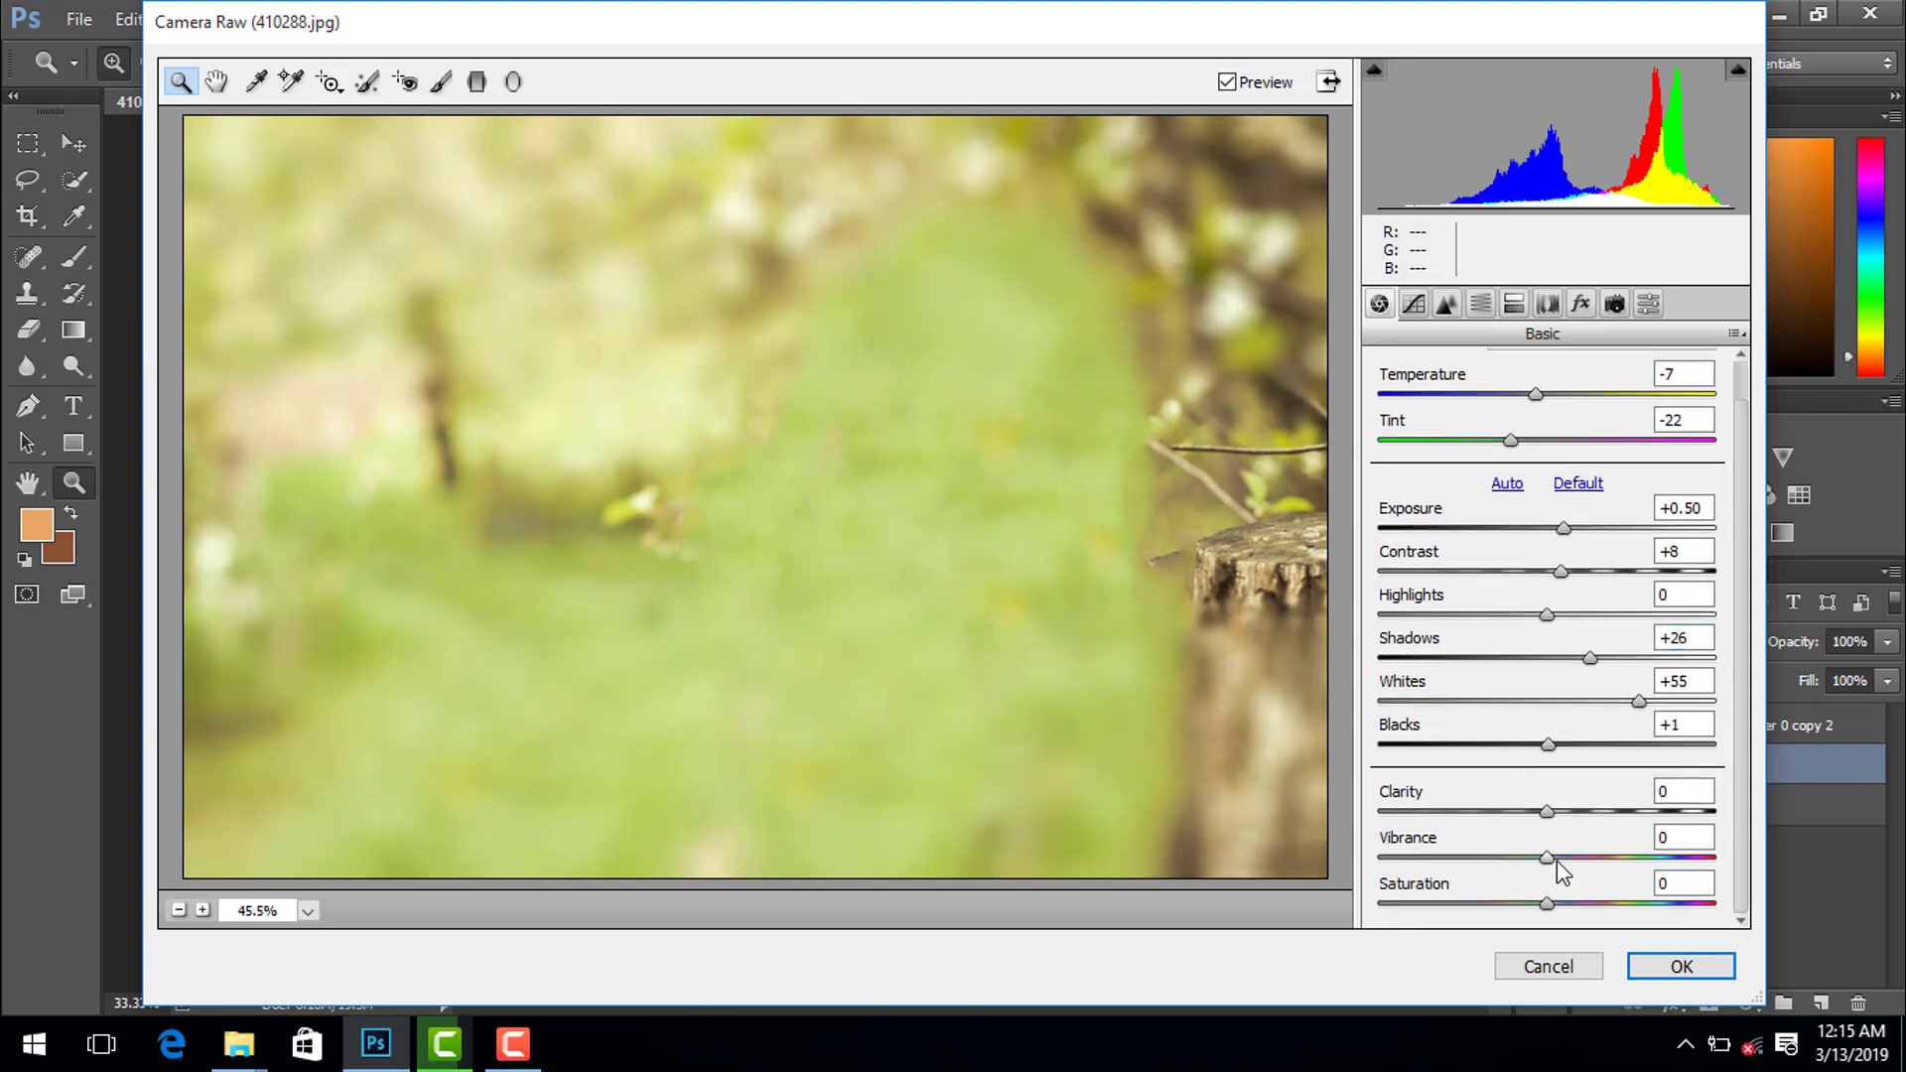
{"action": "mouse_move", "coordinate": [1557, 859]}
{"action": "left_mouse_down"}
{"action": "mouse_move", "coordinate": [1592, 858]}
{"action": "mouse_move", "coordinate": [1505, 860]}
{"action": "mouse_move", "coordinate": [1569, 860]}
{"action": "mouse_move", "coordinate": [1584, 903]}
{"action": "mouse_move", "coordinate": [1519, 905]}
{"action": "mouse_move", "coordinate": [1571, 905]}
{"action": "left_mouse_up"}
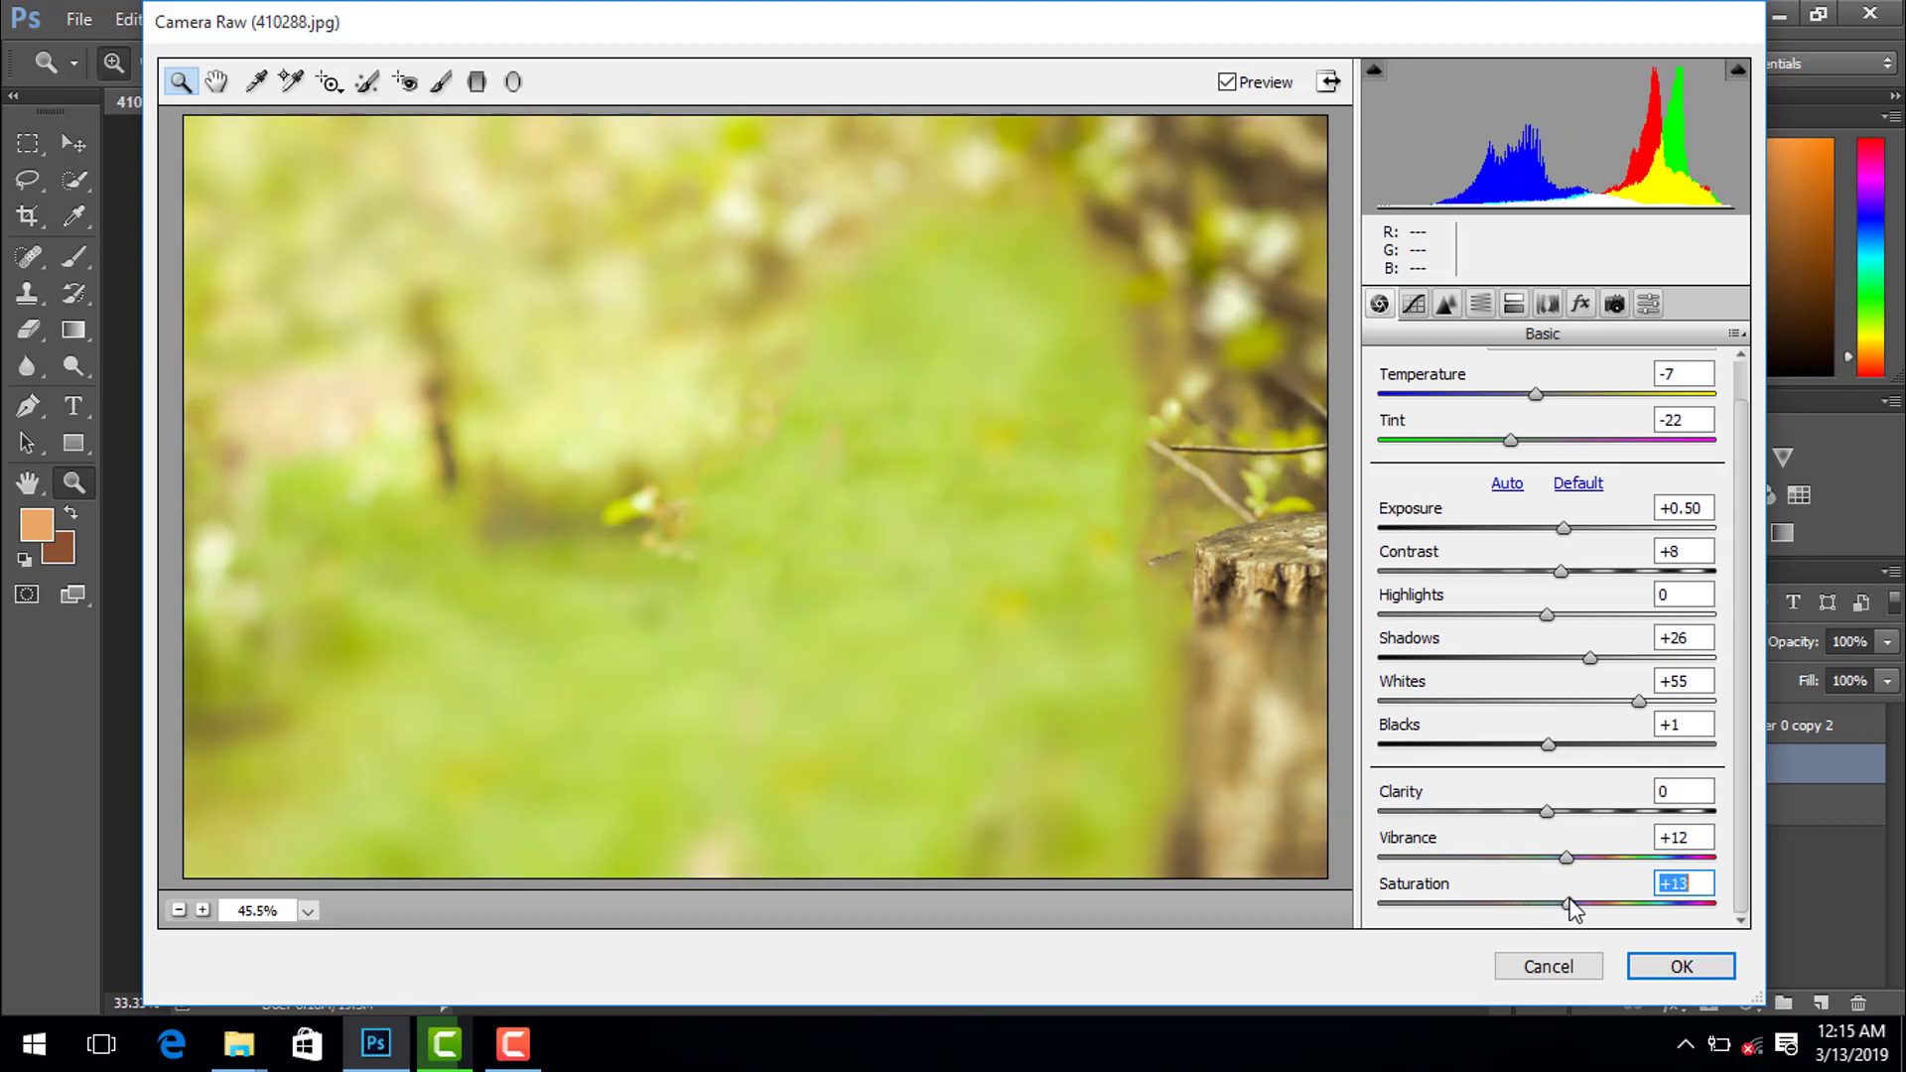
- In HSL, nudge red and green hues, lower green saturation and boost blue saturation
{"action": "left_click", "coordinate": [1447, 305]}
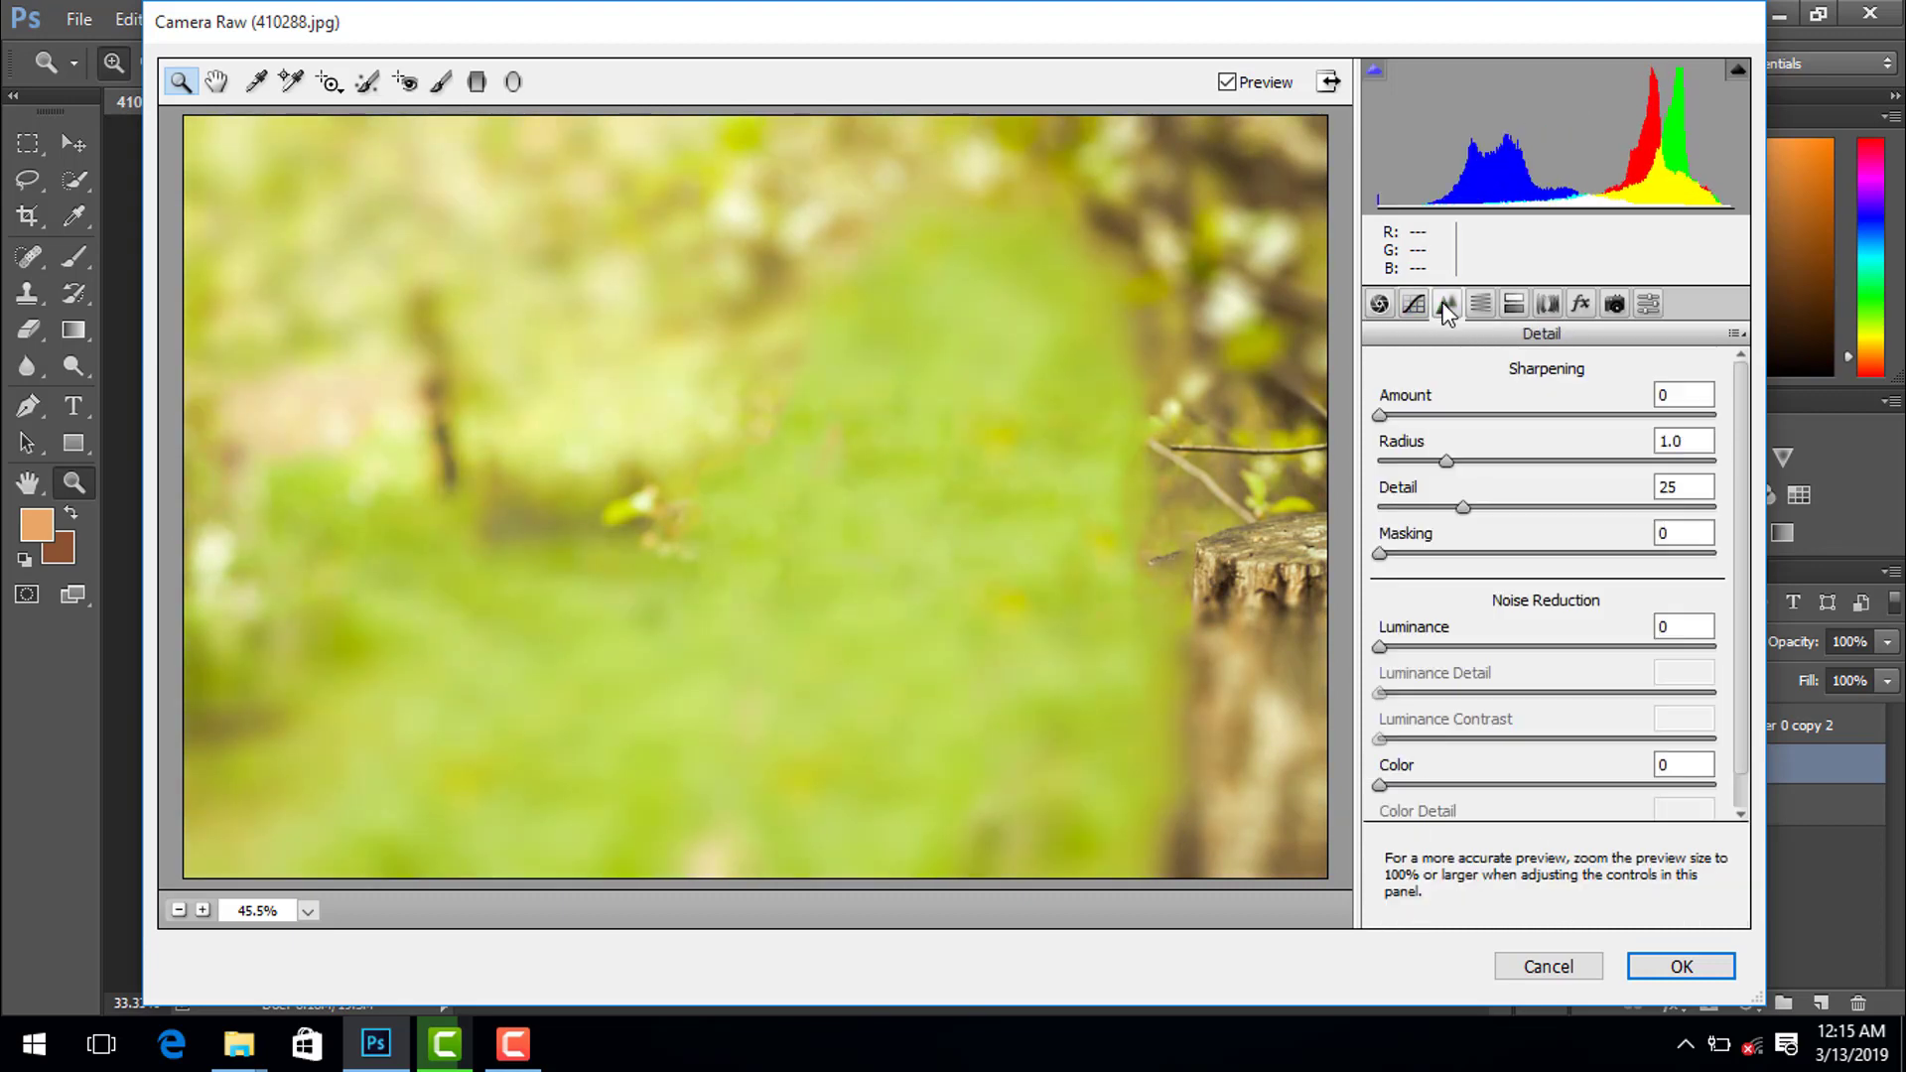
{"action": "left_click", "coordinate": [1480, 303]}
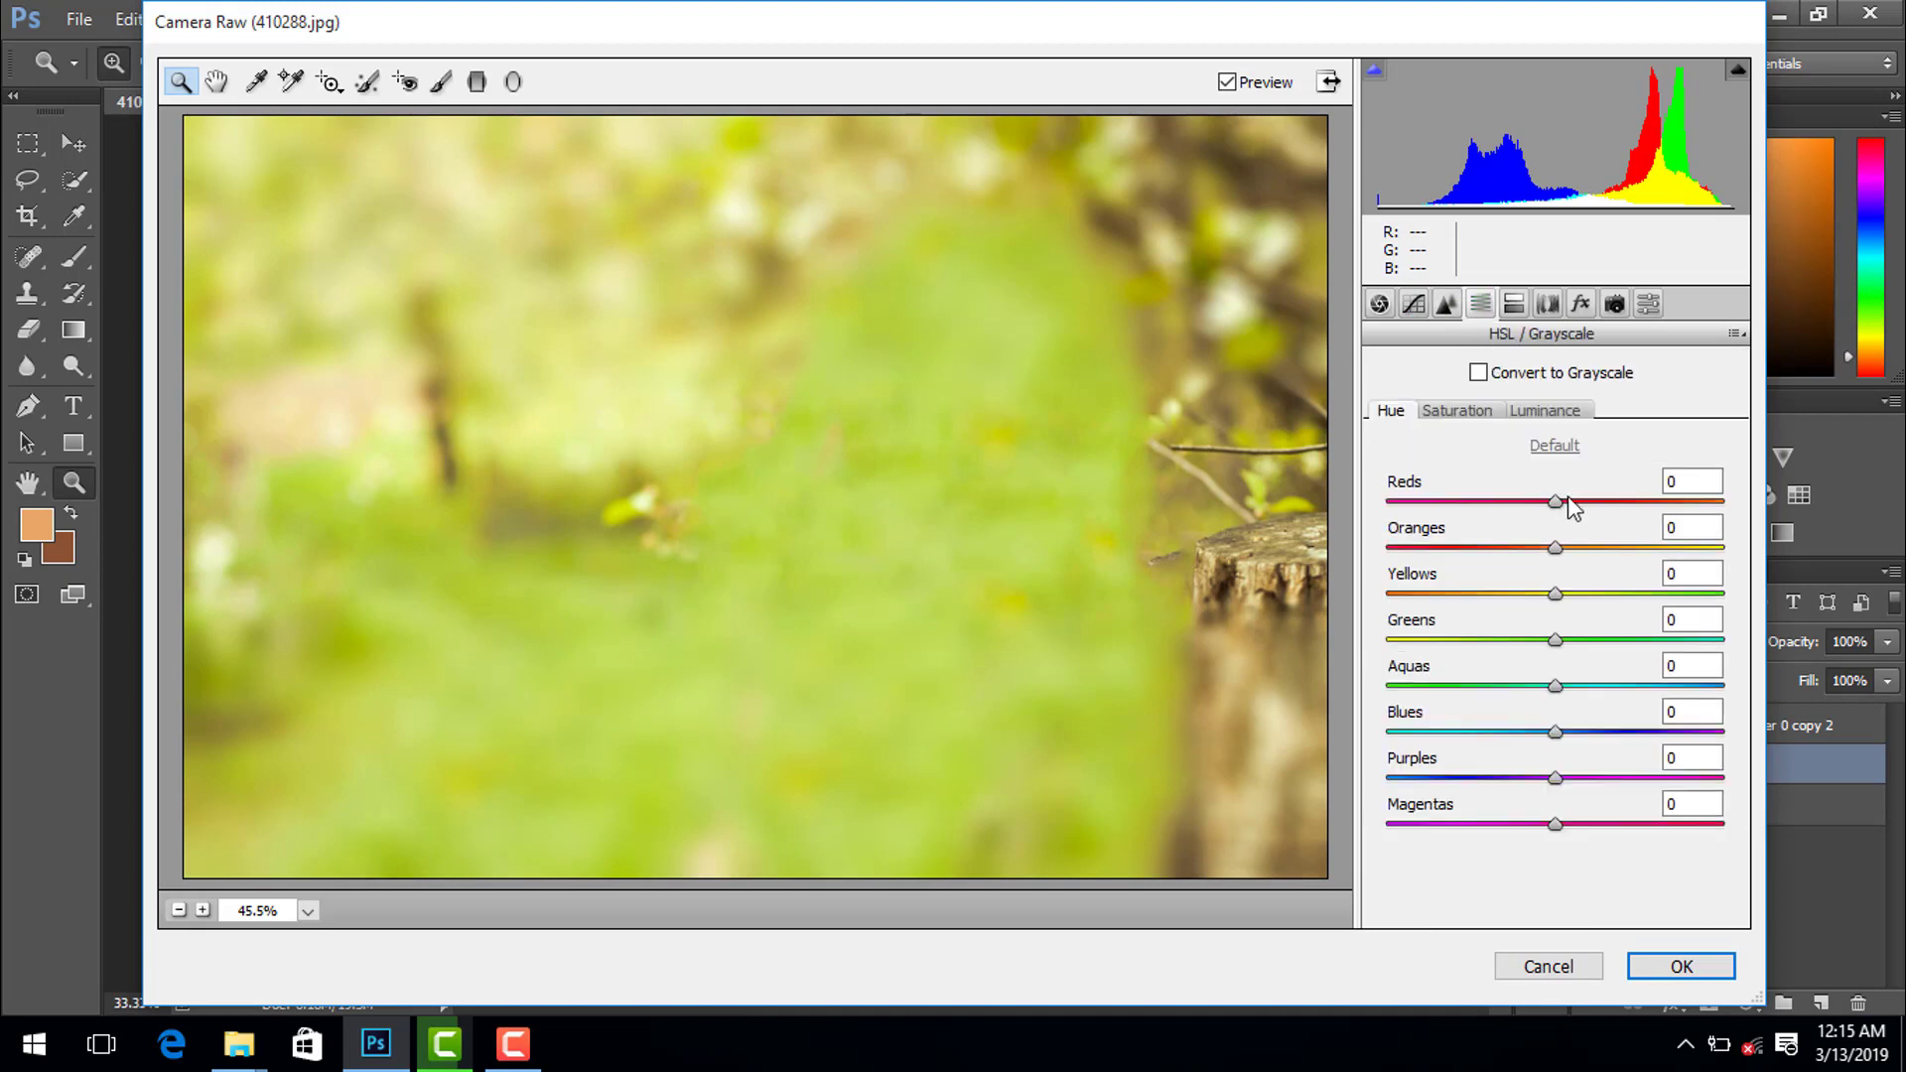
{"action": "mouse_move", "coordinate": [1572, 507]}
{"action": "left_mouse_down"}
{"action": "mouse_move", "coordinate": [1587, 502]}
{"action": "mouse_move", "coordinate": [1519, 506]}
{"action": "mouse_move", "coordinate": [1557, 502]}
{"action": "left_mouse_up"}
{"action": "mouse_move", "coordinate": [1555, 641]}
{"action": "left_mouse_down"}
{"action": "mouse_move", "coordinate": [1636, 641]}
{"action": "mouse_move", "coordinate": [1582, 685]}
{"action": "left_mouse_up"}
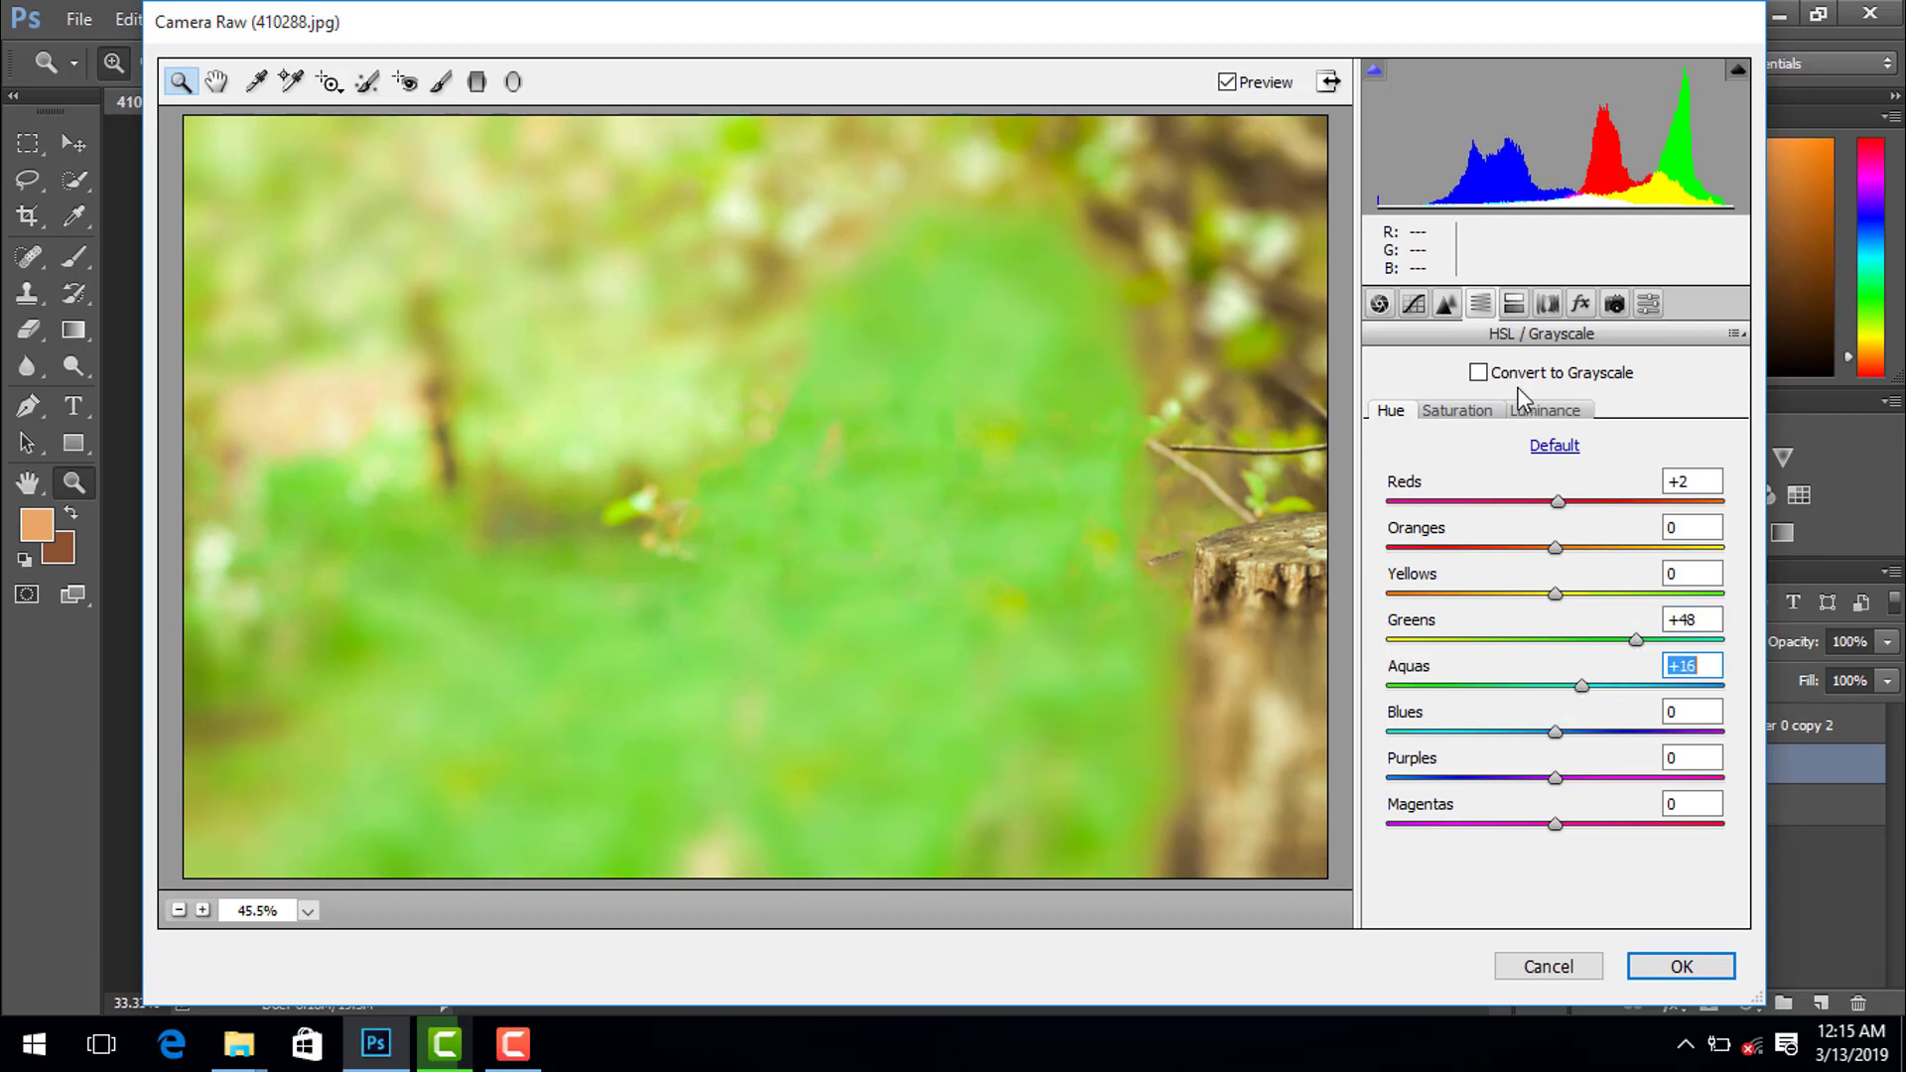
{"action": "left_click", "coordinate": [1464, 411]}
{"action": "mouse_move", "coordinate": [1567, 641]}
{"action": "left_mouse_down"}
{"action": "mouse_move", "coordinate": [1507, 642]}
{"action": "mouse_move", "coordinate": [1539, 641]}
{"action": "left_mouse_up"}
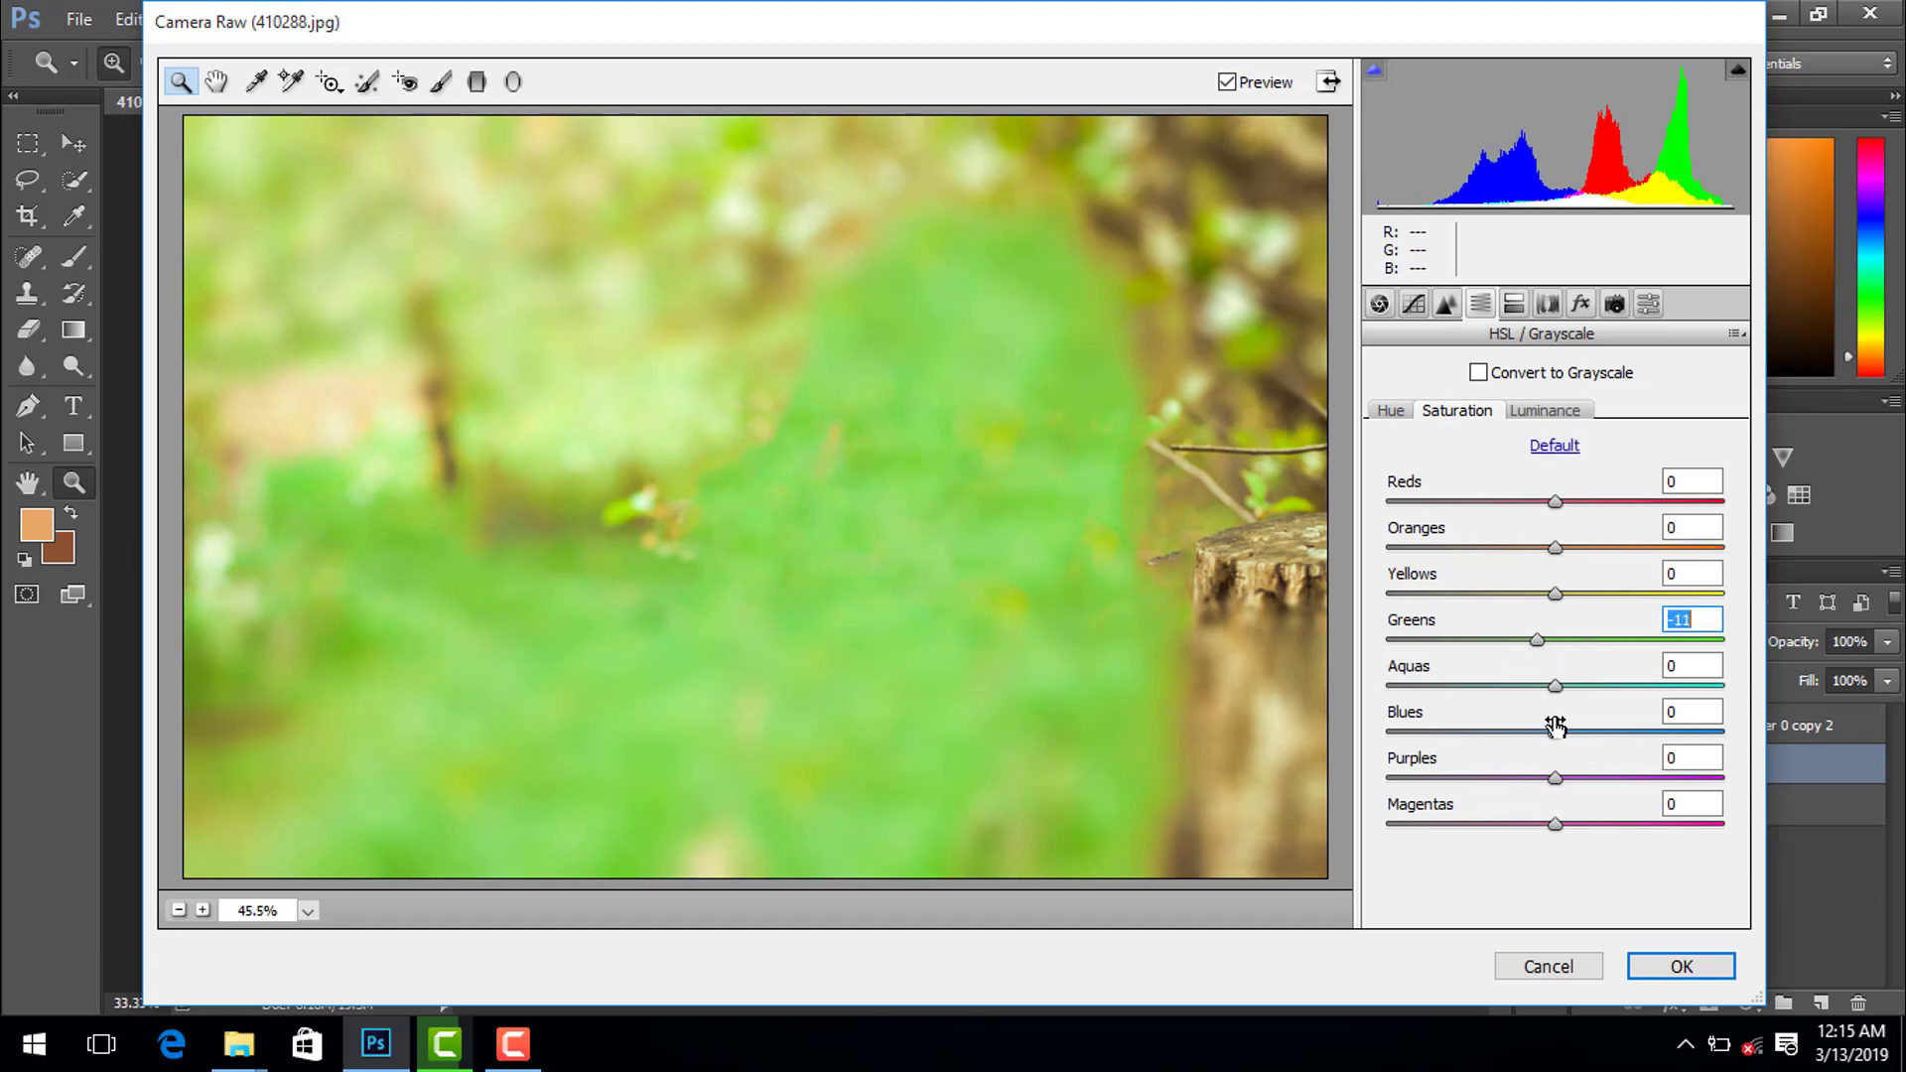
{"action": "left_click_drag", "start_coordinate": [1556, 730], "coordinate": [1536, 687]}
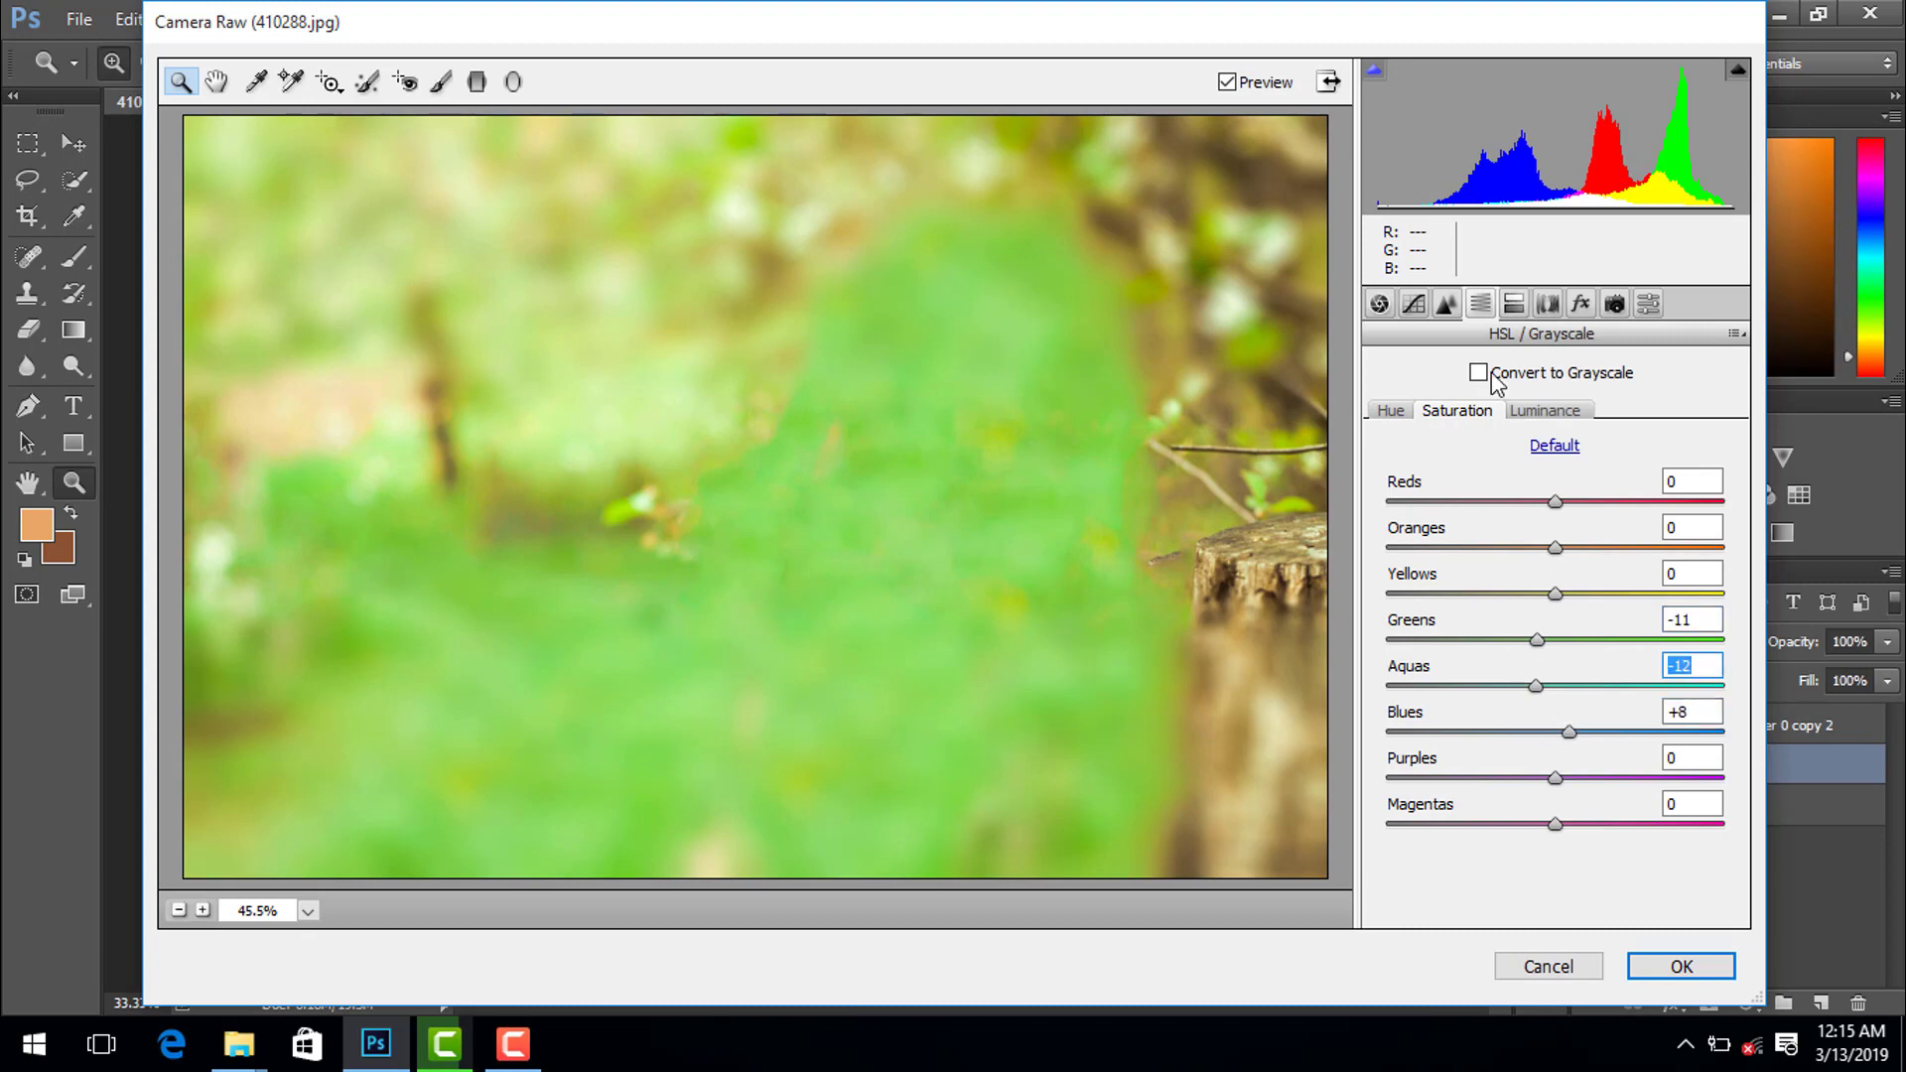
- Set Camera Calibration Shadows Tint to +25 and apply the Camera Raw filter
{"action": "left_click", "coordinate": [1515, 310]}
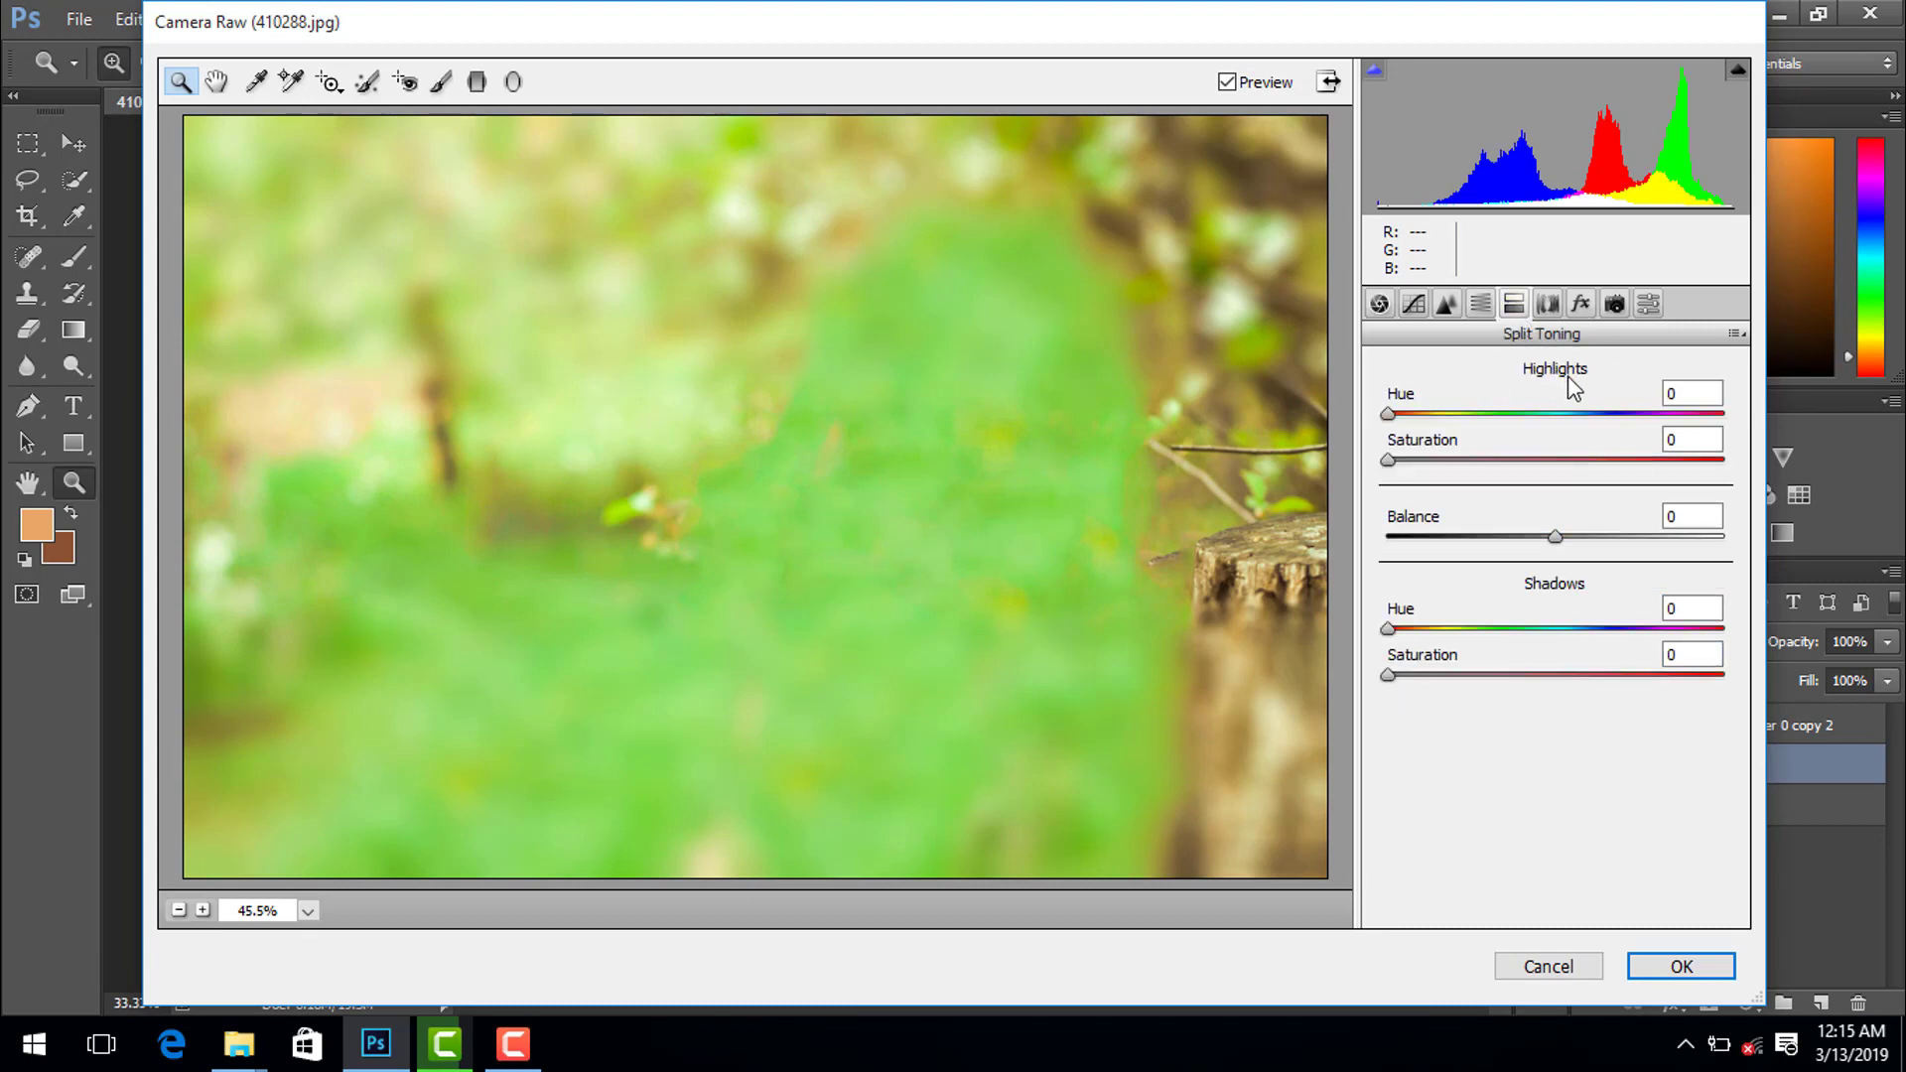
{"action": "left_click", "coordinate": [1550, 310]}
{"action": "left_click", "coordinate": [1587, 302]}
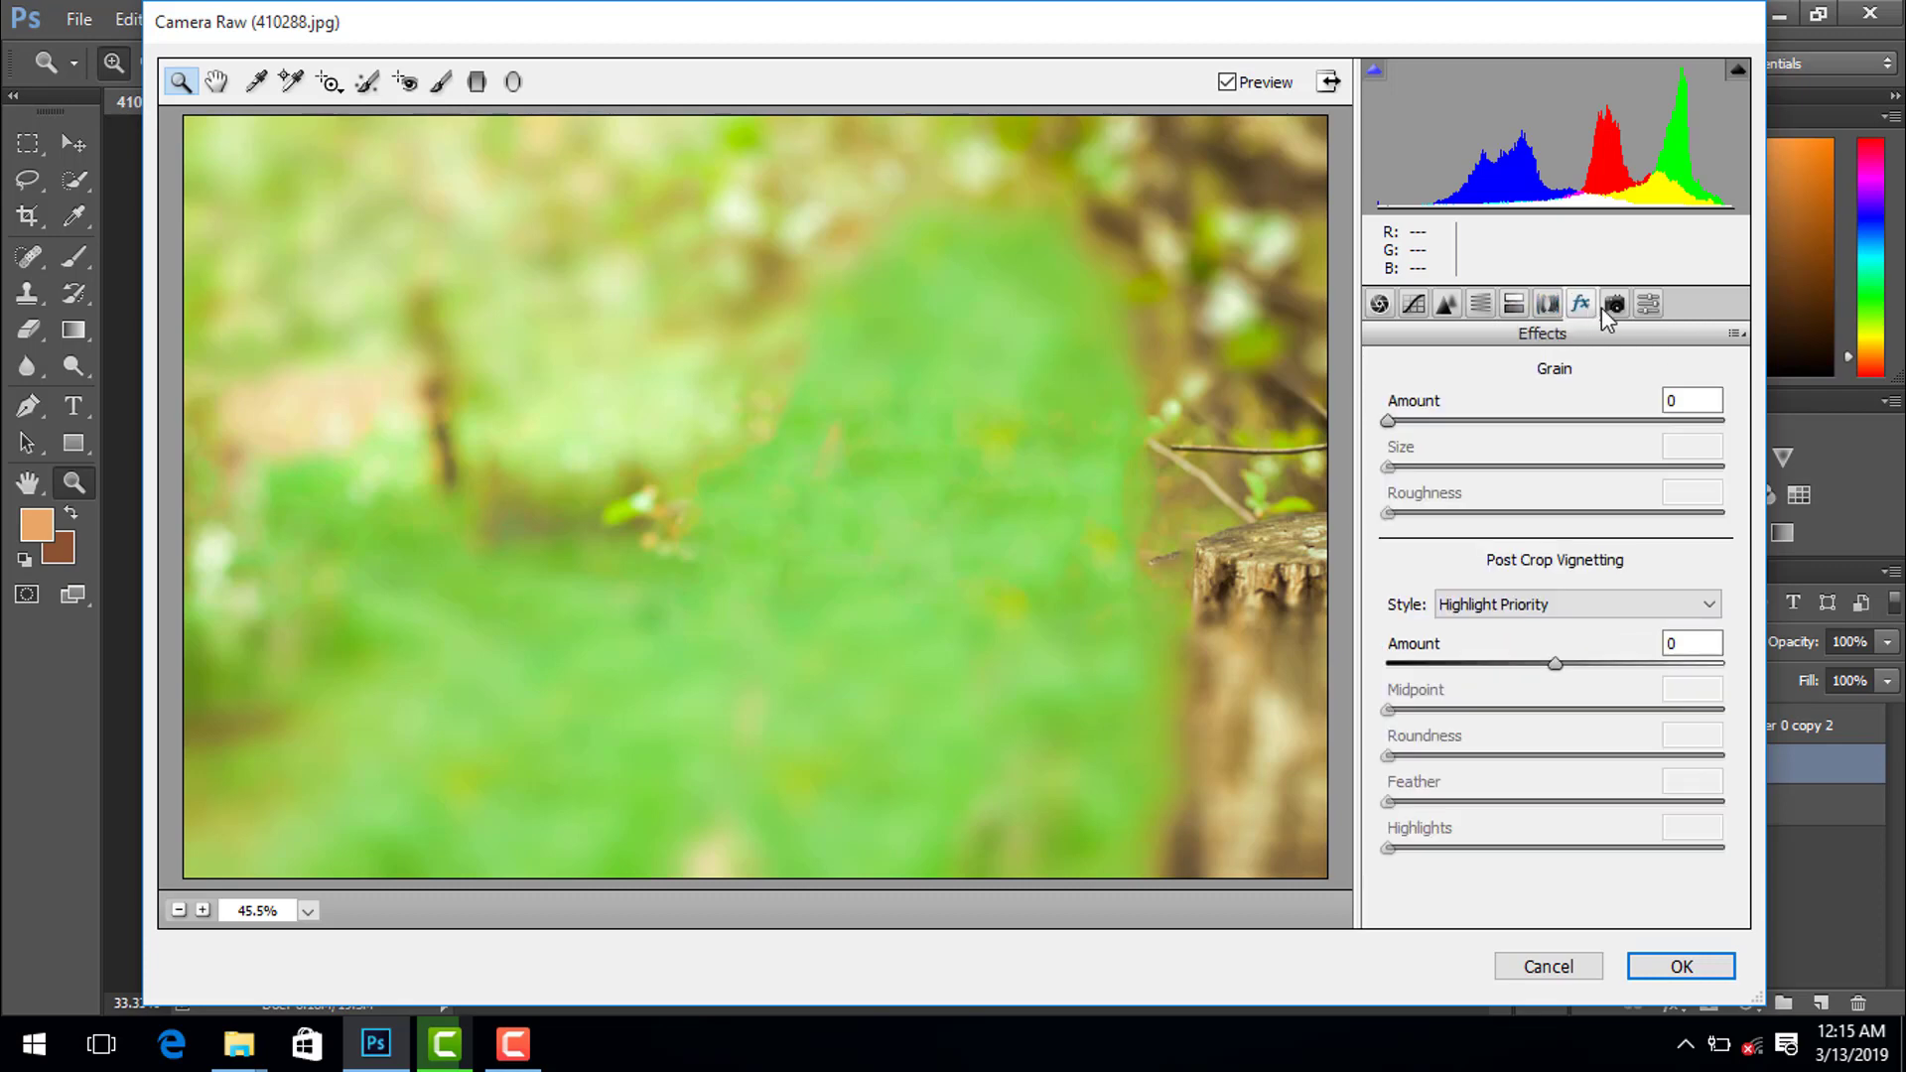
{"action": "left_click", "coordinate": [1616, 302]}
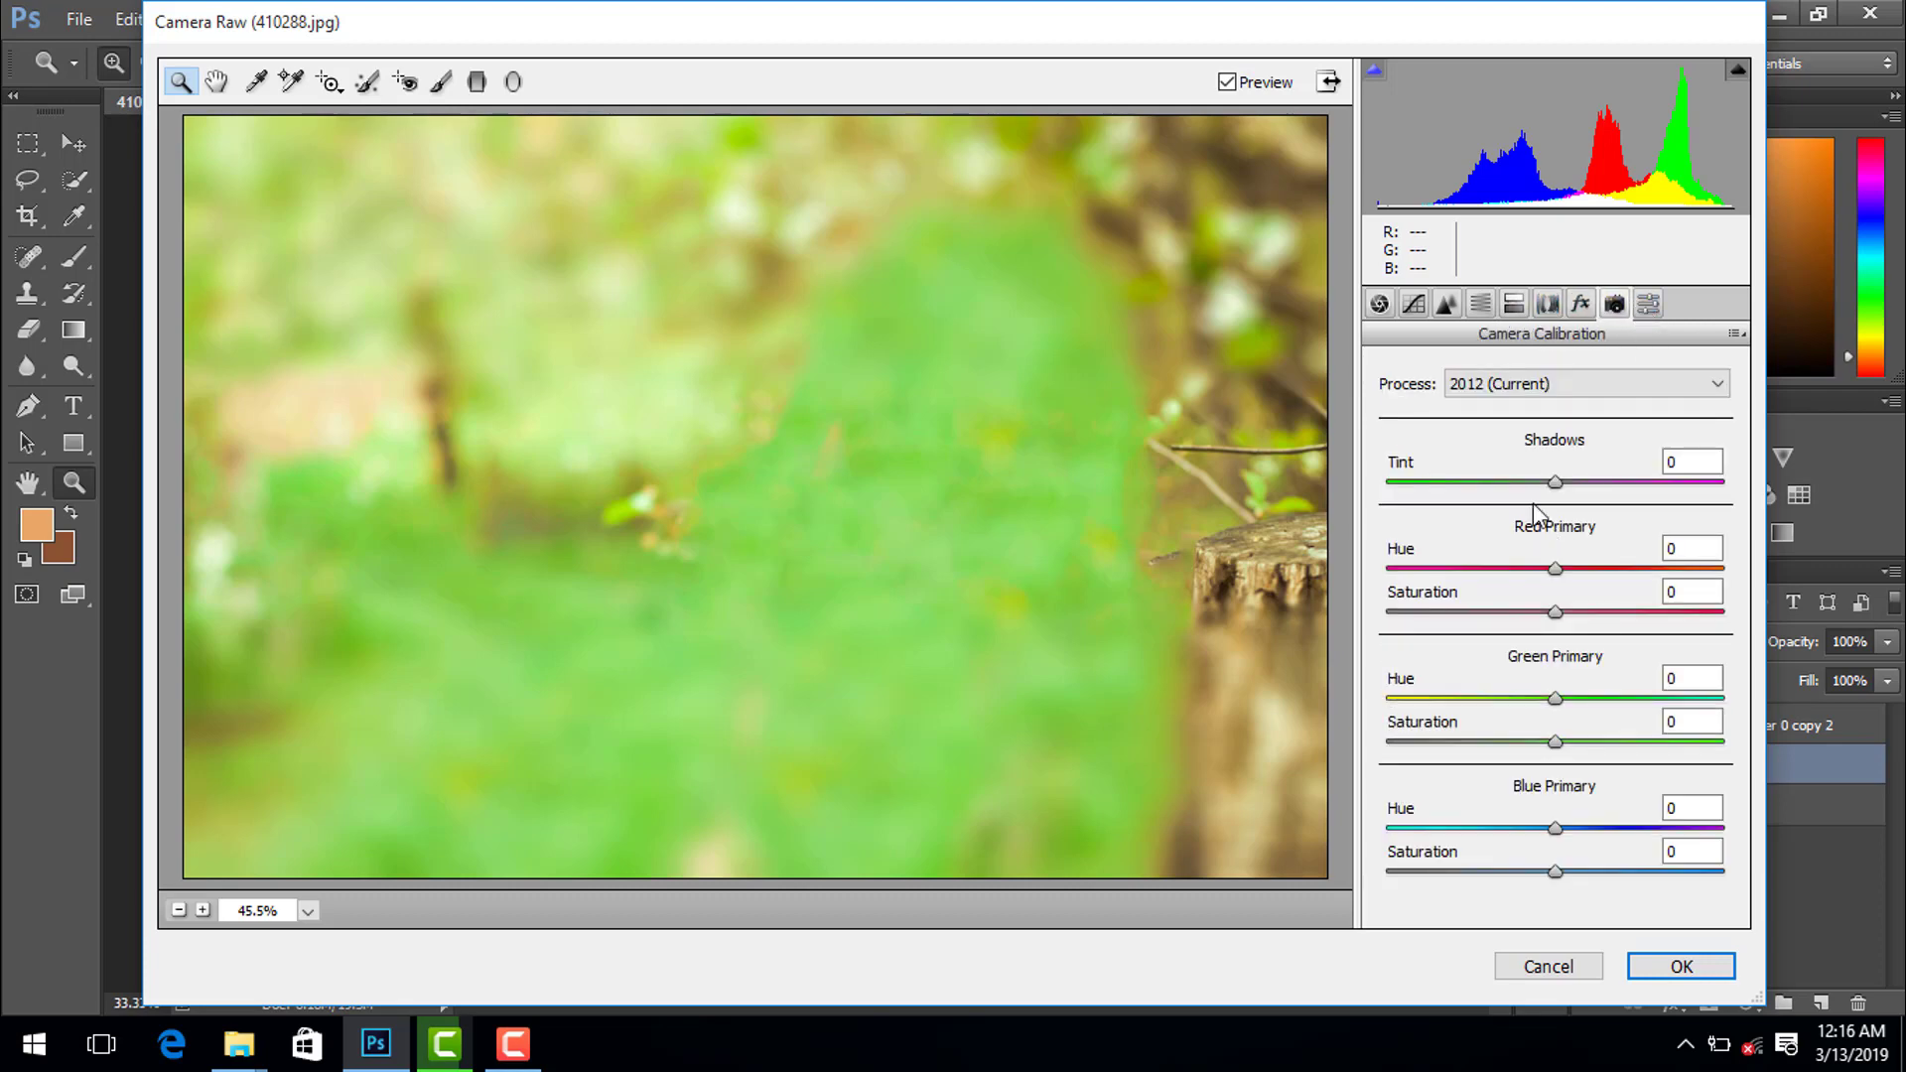
{"action": "left_click_drag", "start_coordinate": [1555, 482], "coordinate": [1597, 483]}
{"action": "left_click", "coordinate": [1672, 964]}
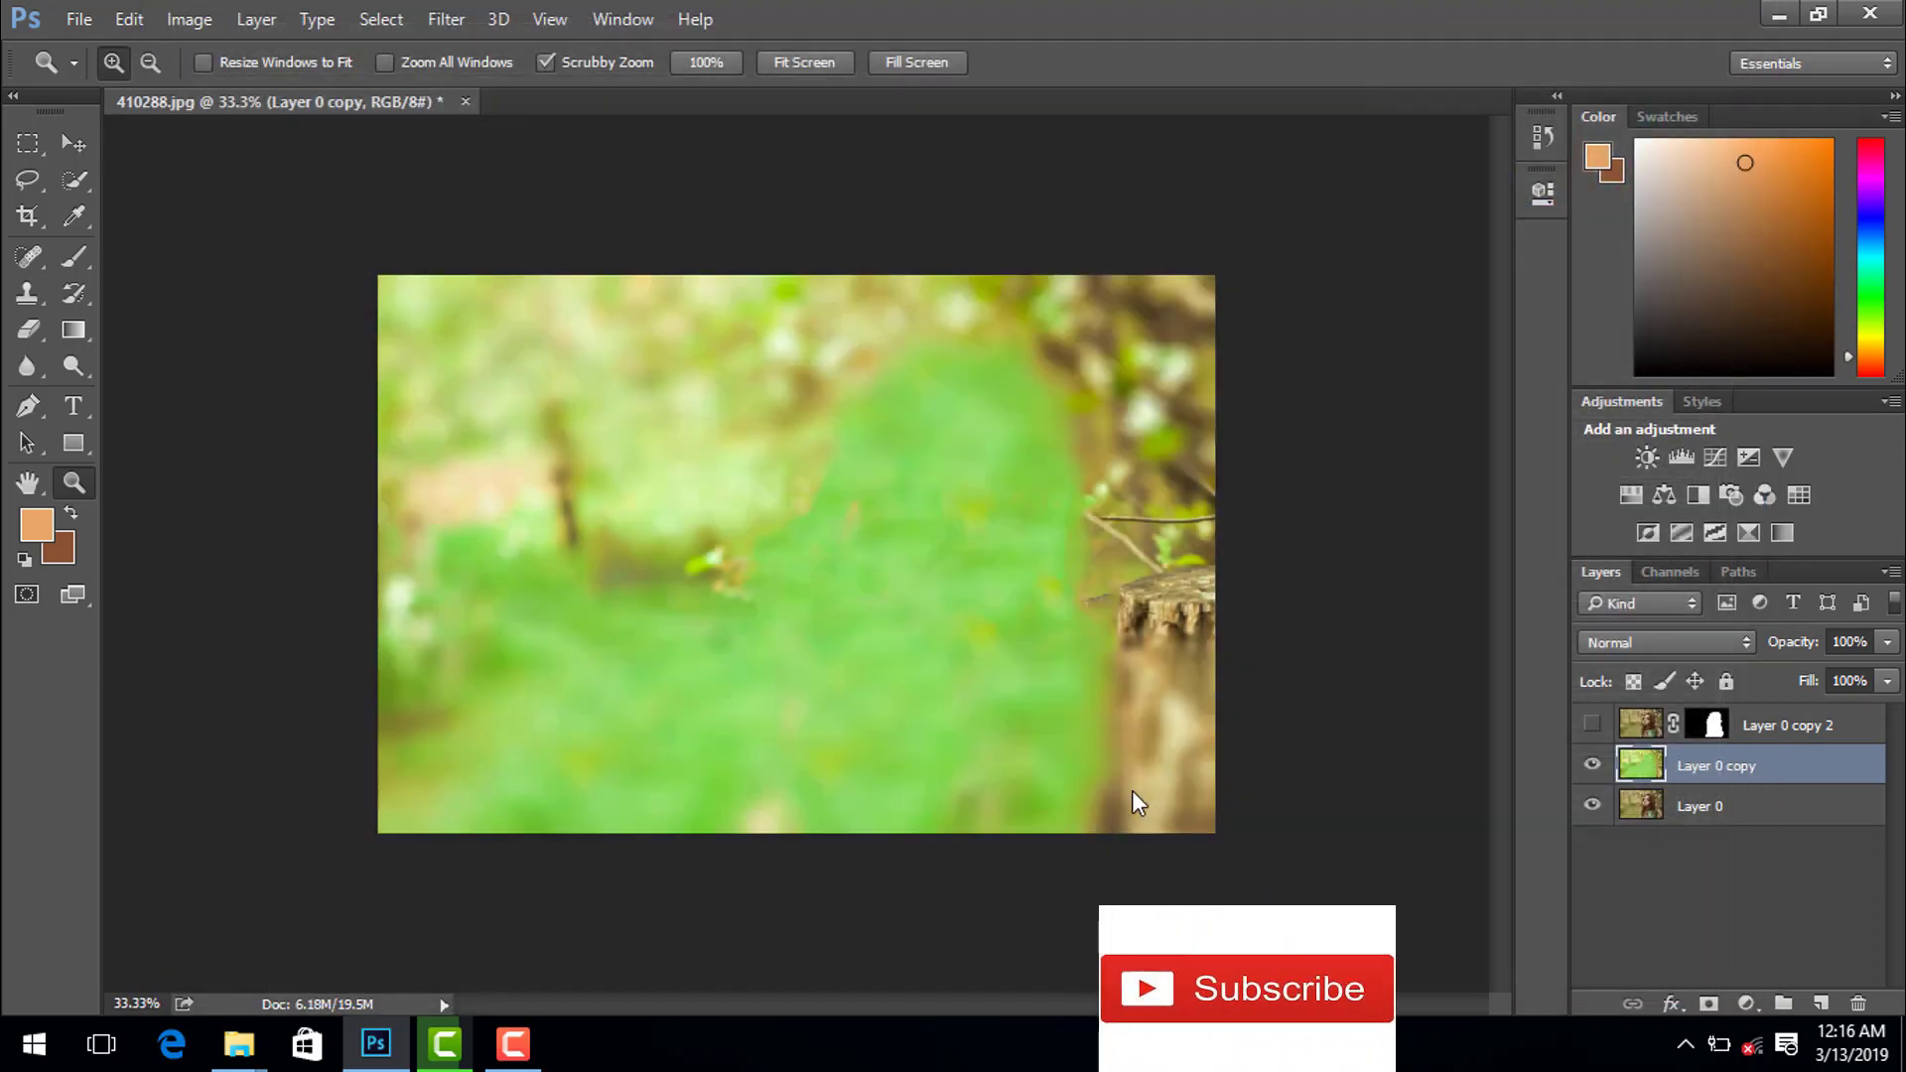
- Compare the woman on and off, then hide Layer 0 copy and show Layer 0 copy 2
{"action": "left_click", "coordinate": [1592, 725]}
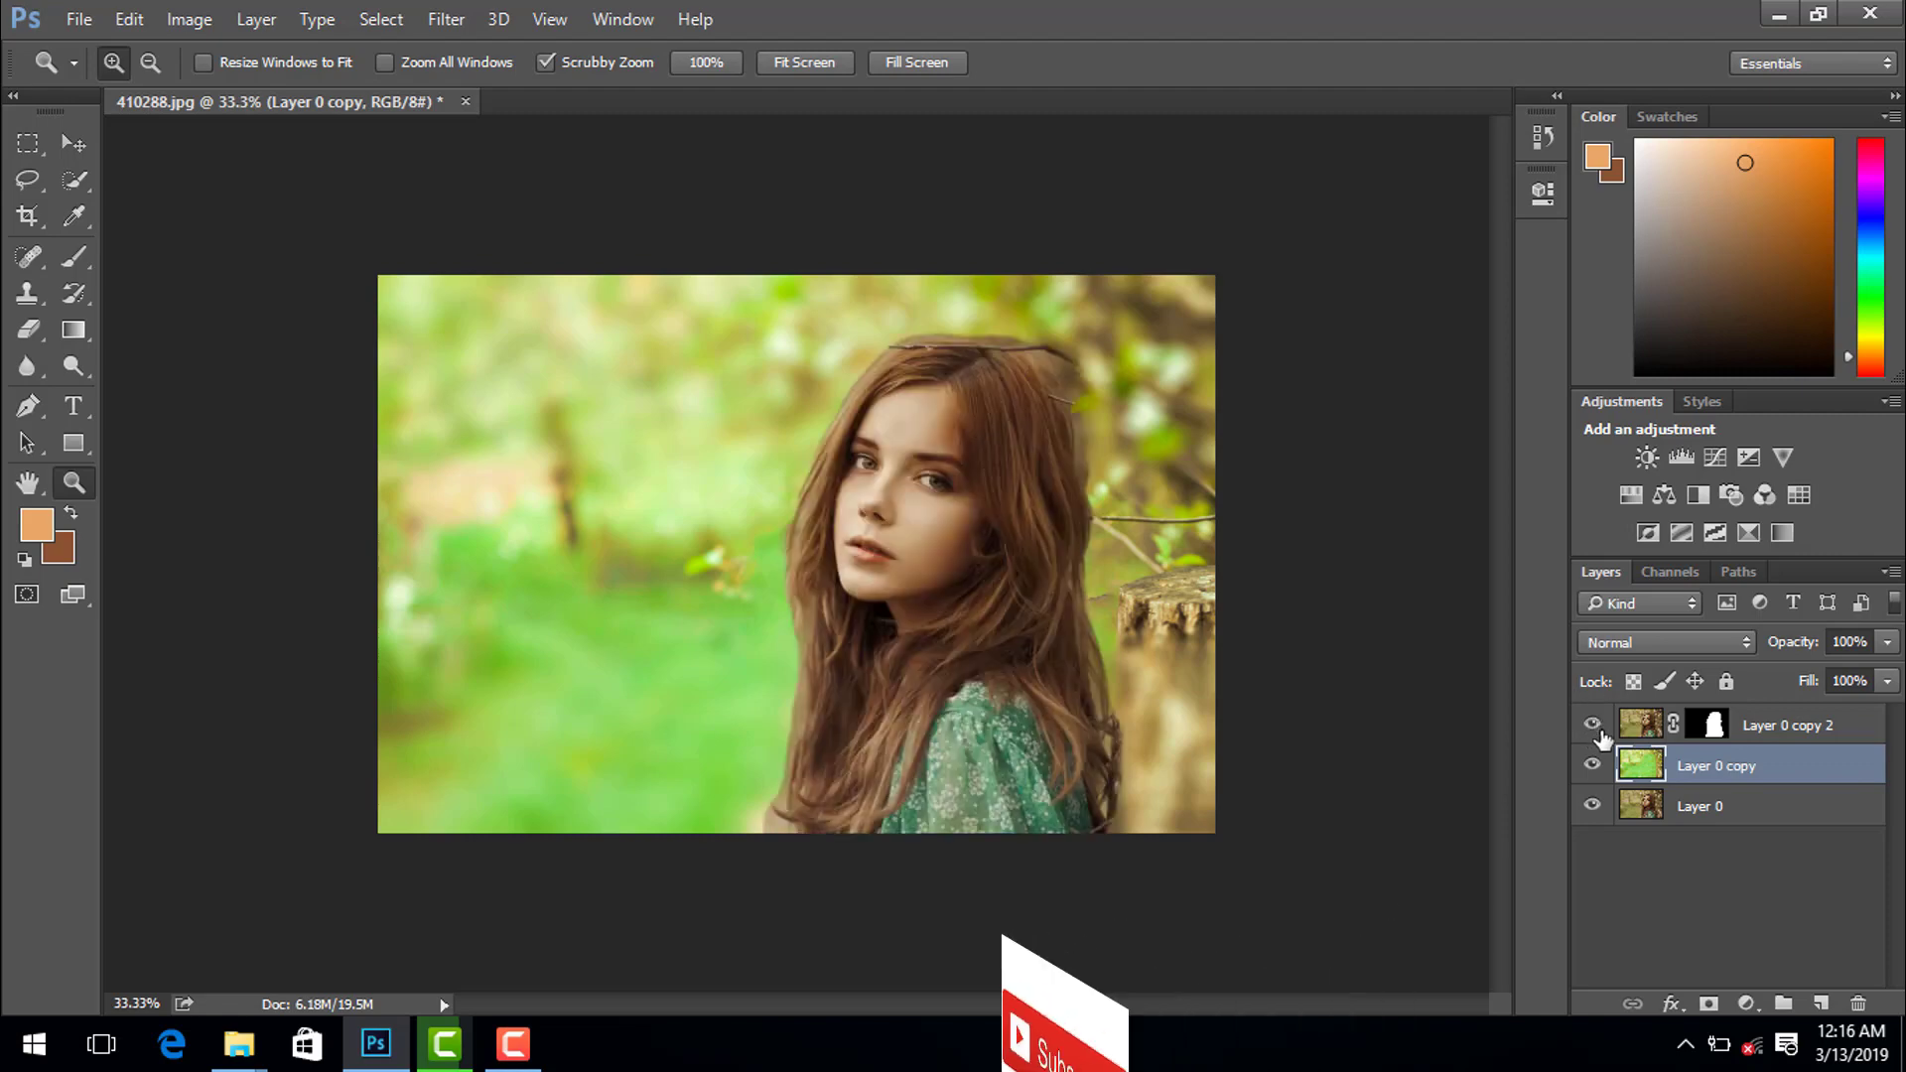
{"action": "left_click", "coordinate": [1593, 725]}
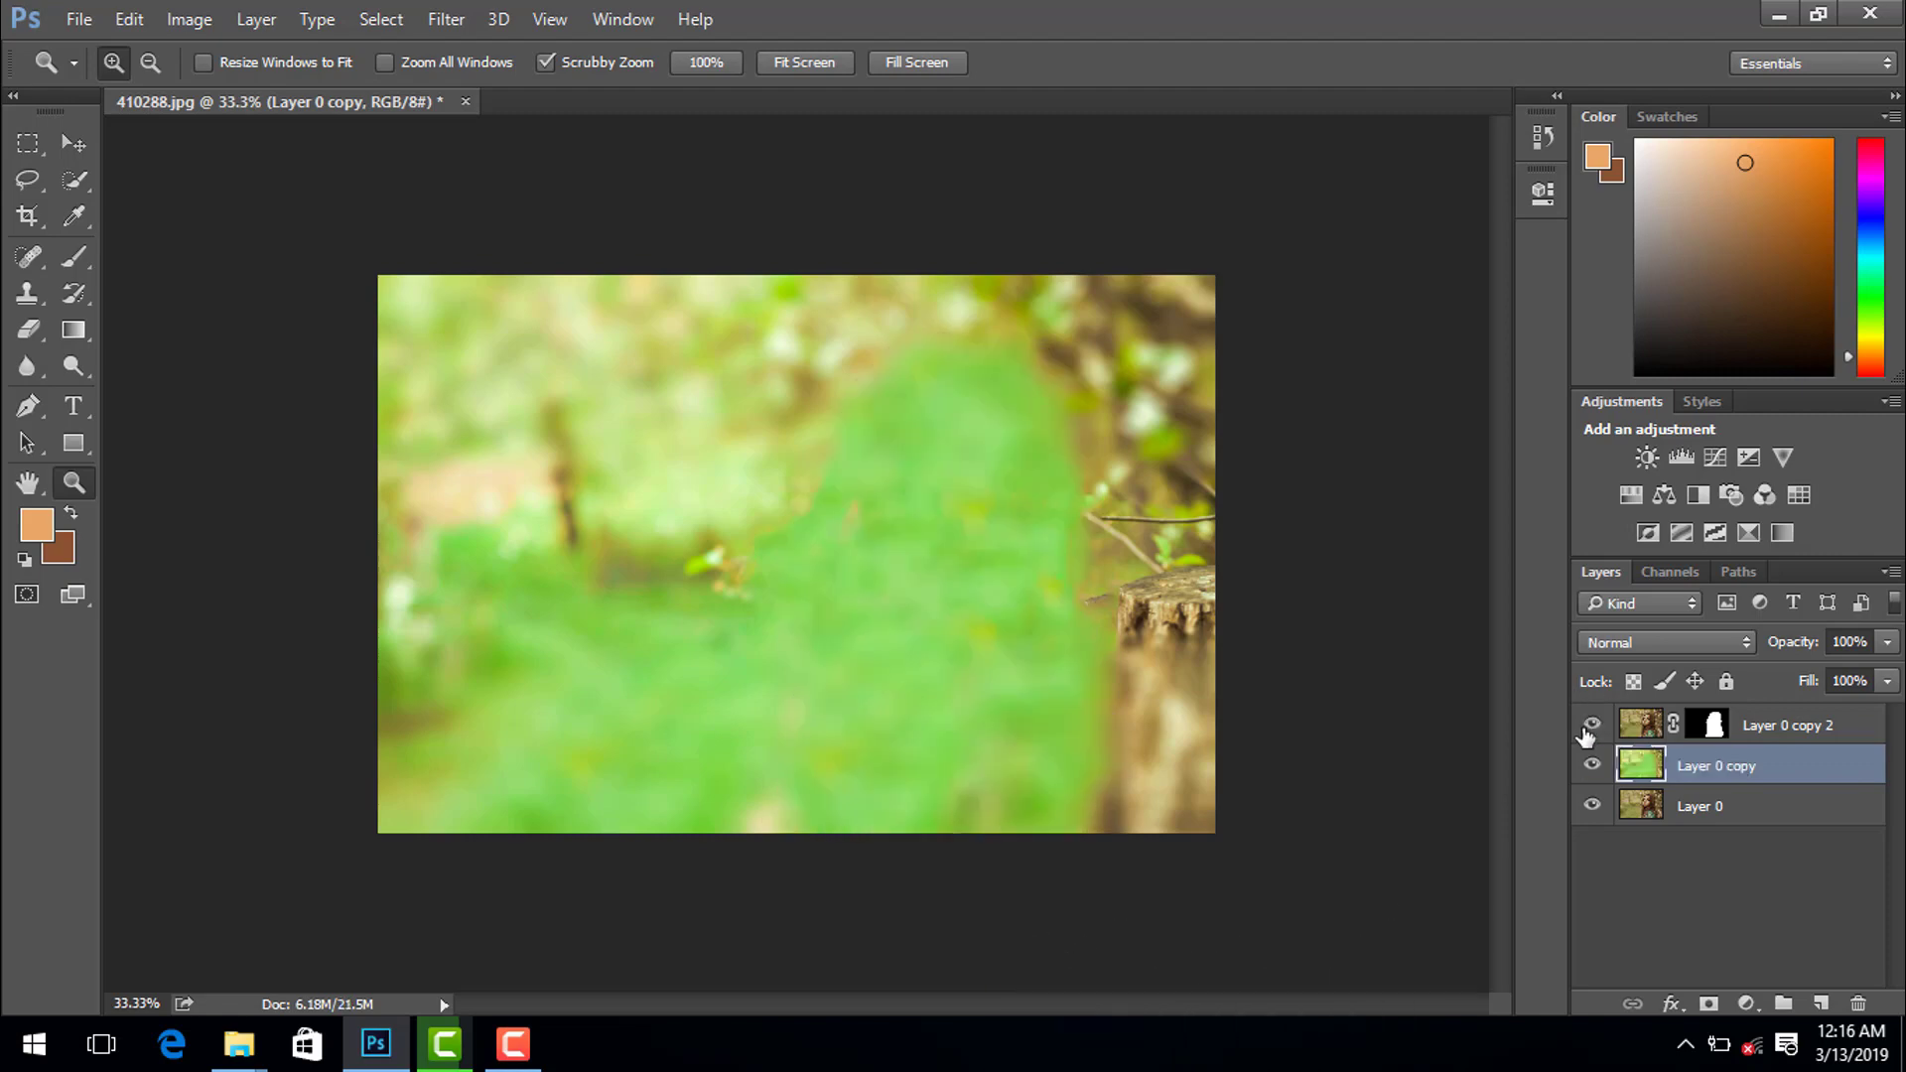
{"action": "left_click", "coordinate": [1591, 726]}
{"action": "left_click", "coordinate": [1592, 725]}
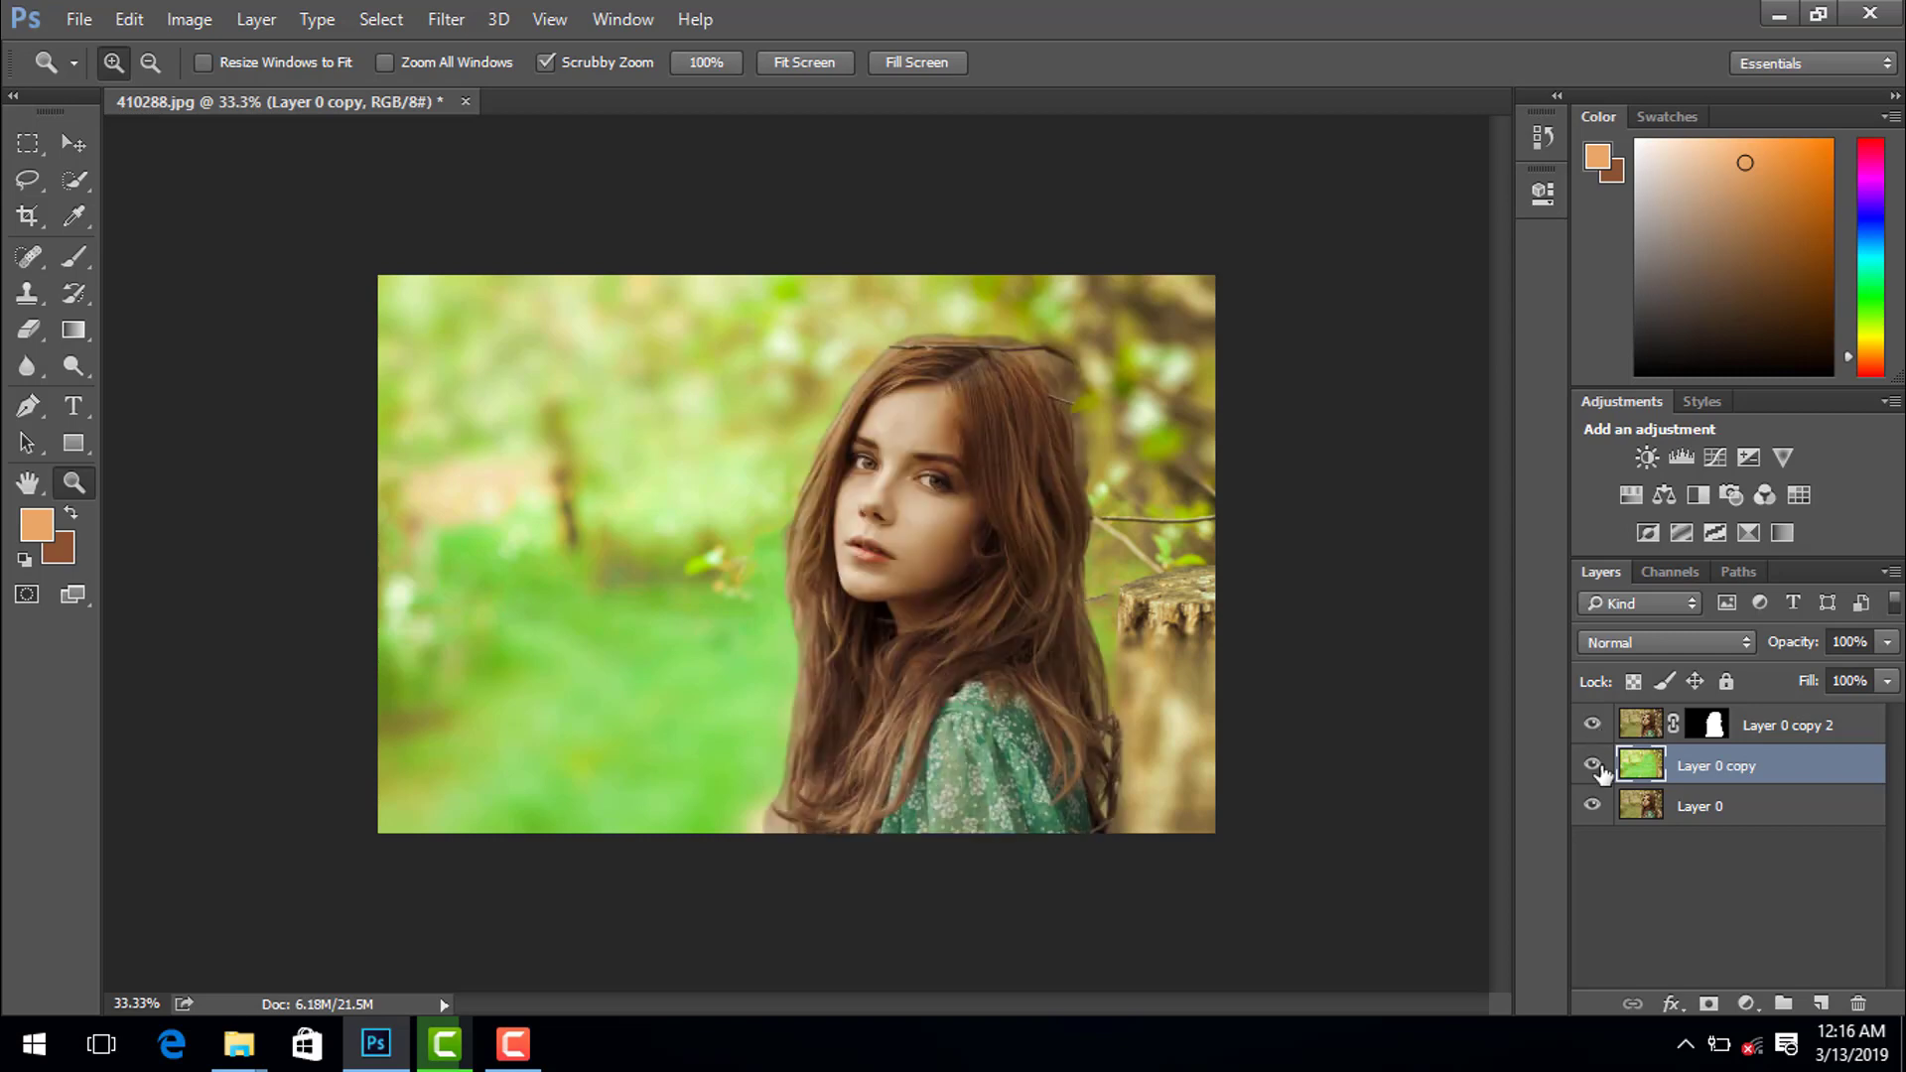
{"action": "left_click", "coordinate": [513, 1042]}
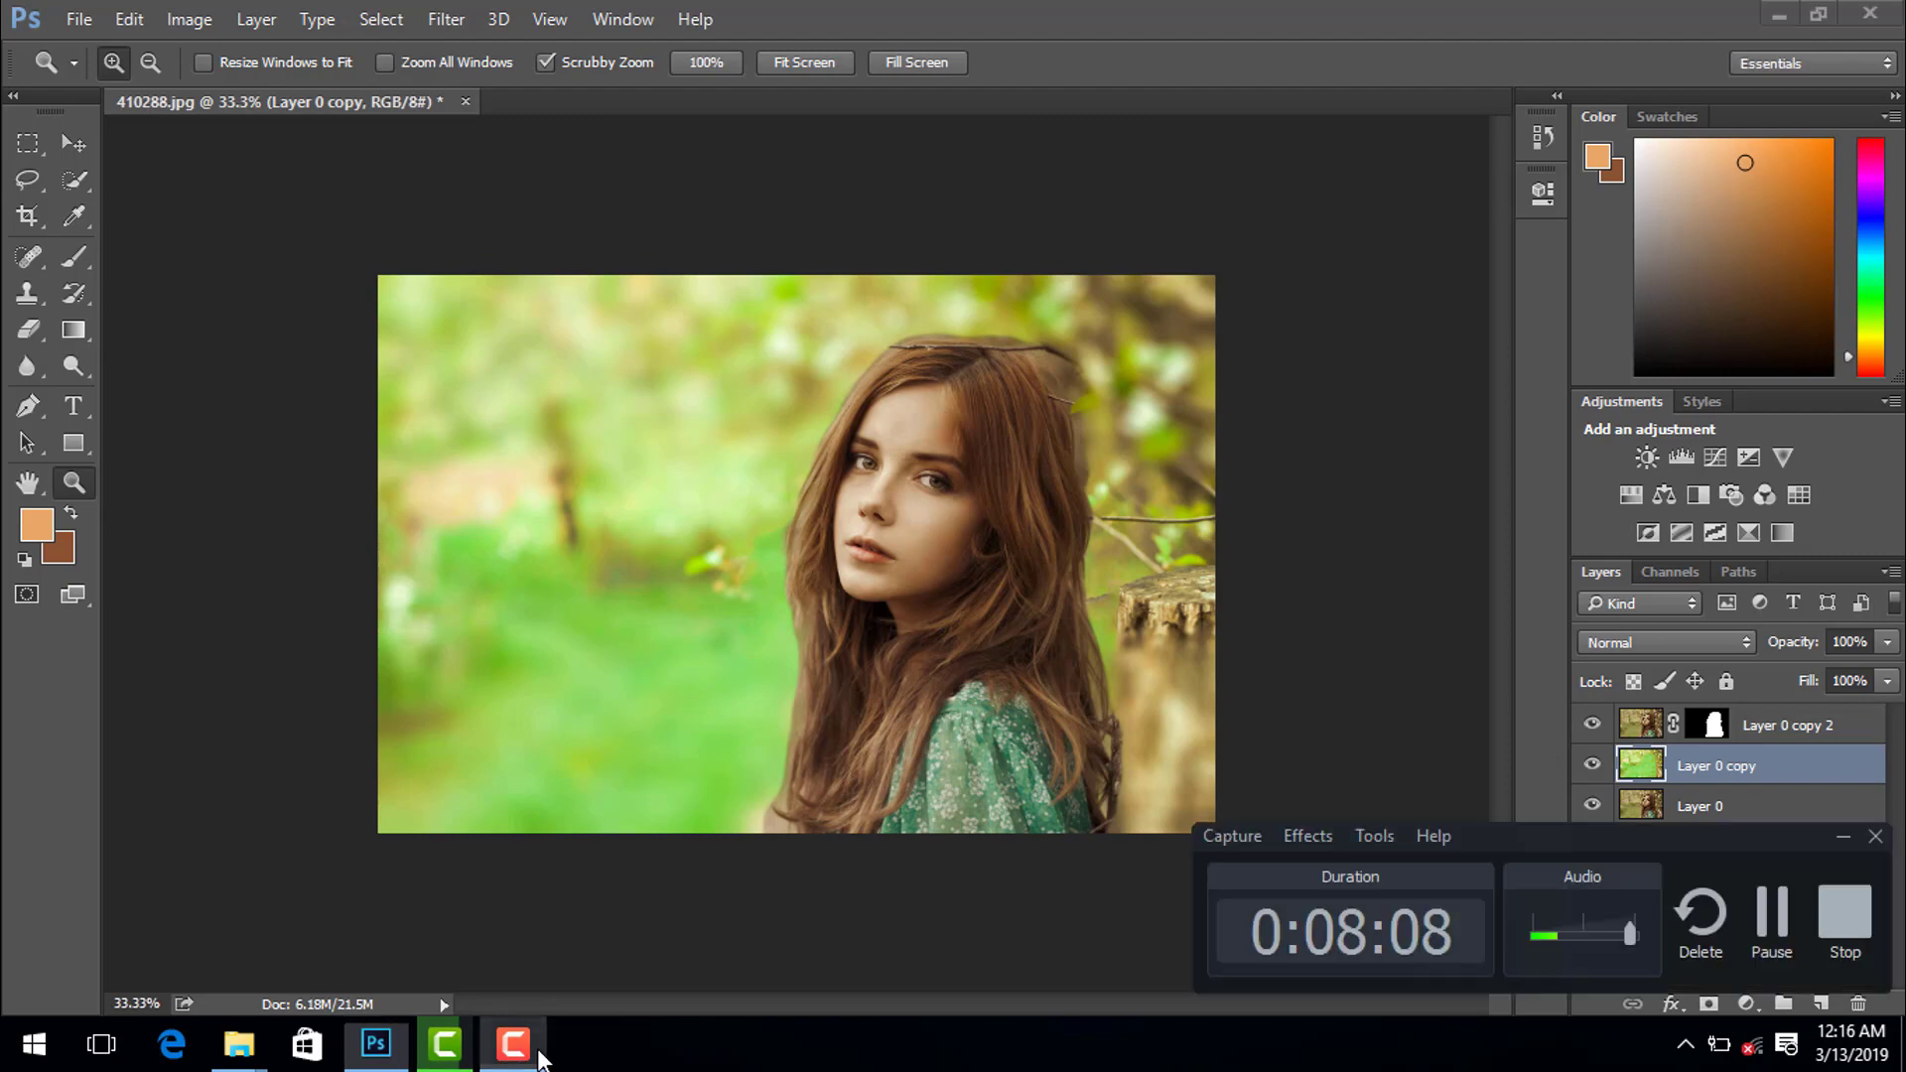
{"action": "left_click", "coordinate": [1592, 764]}
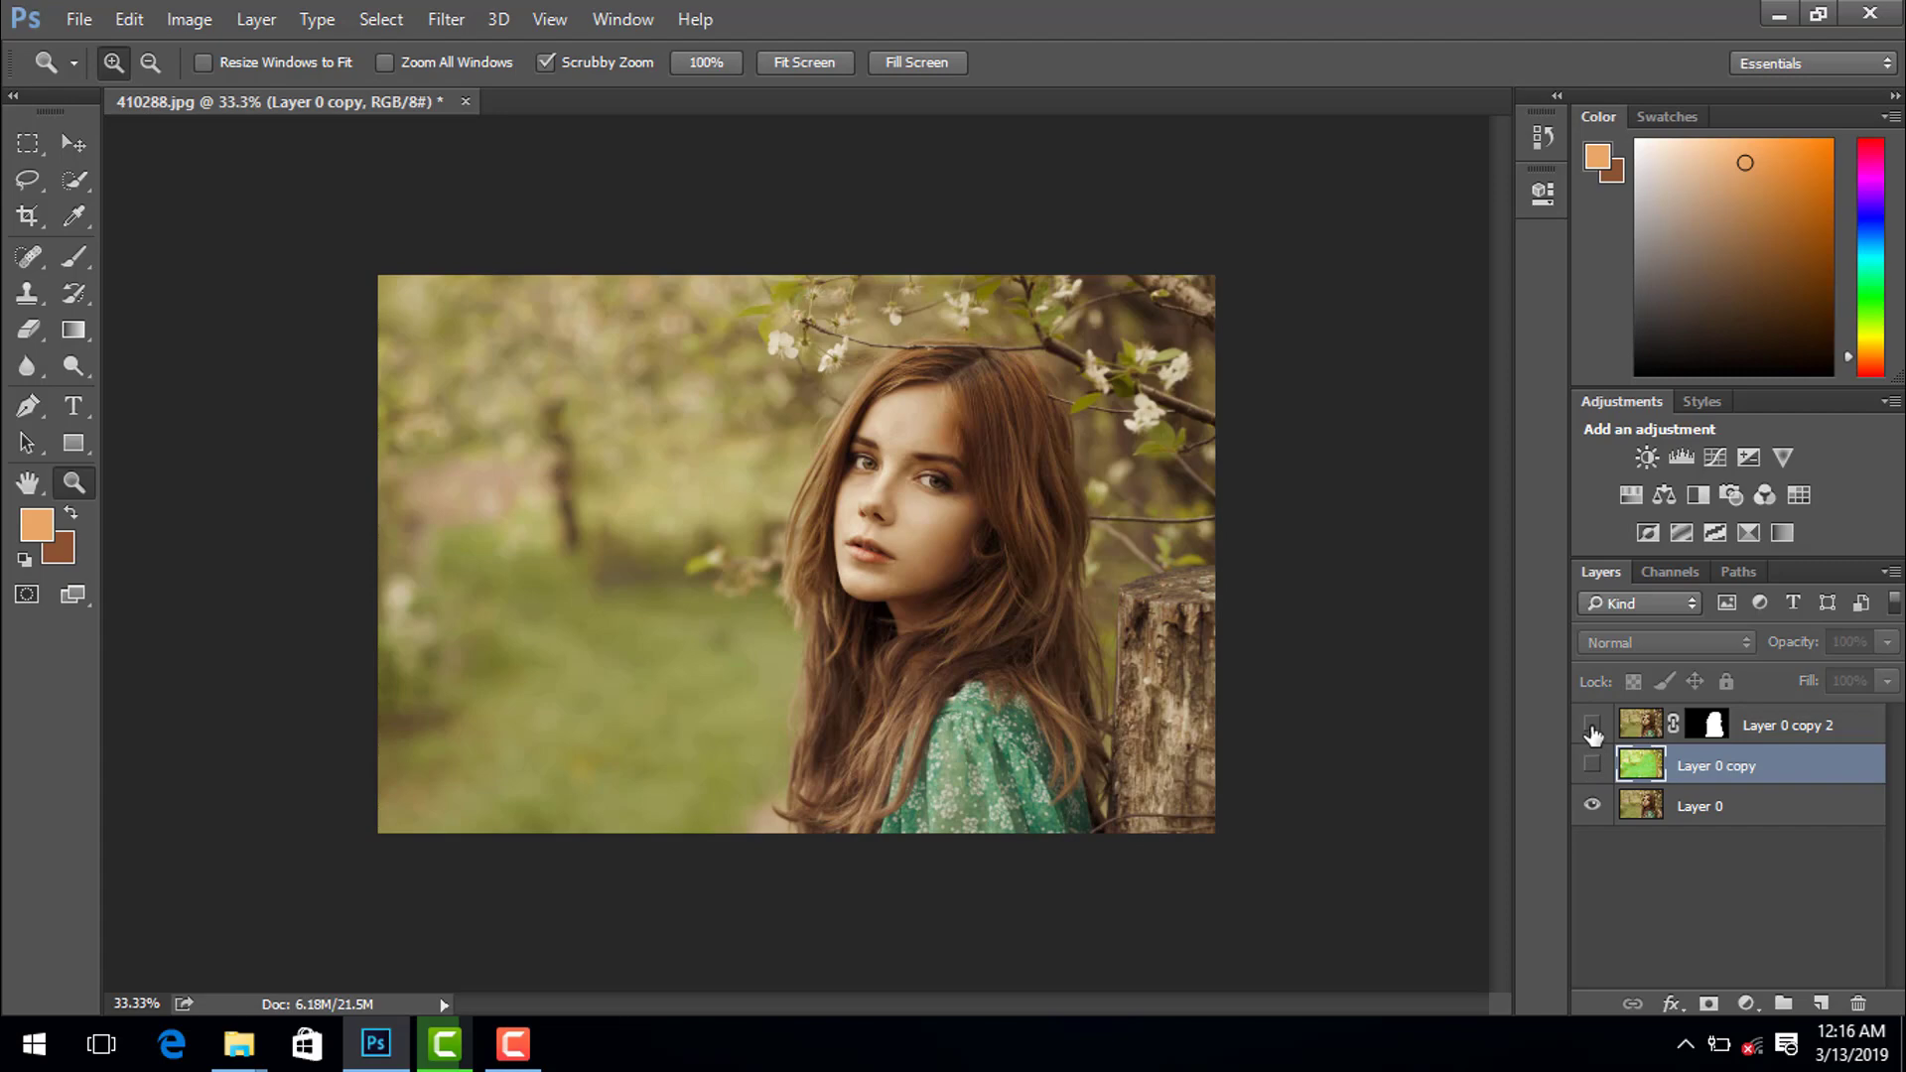
{"action": "left_click", "coordinate": [1592, 726]}
- Select Layer 0 copy 2 and launch Nik Collection's Color Efex Pro 4 on it
{"action": "left_click", "coordinate": [443, 22]}
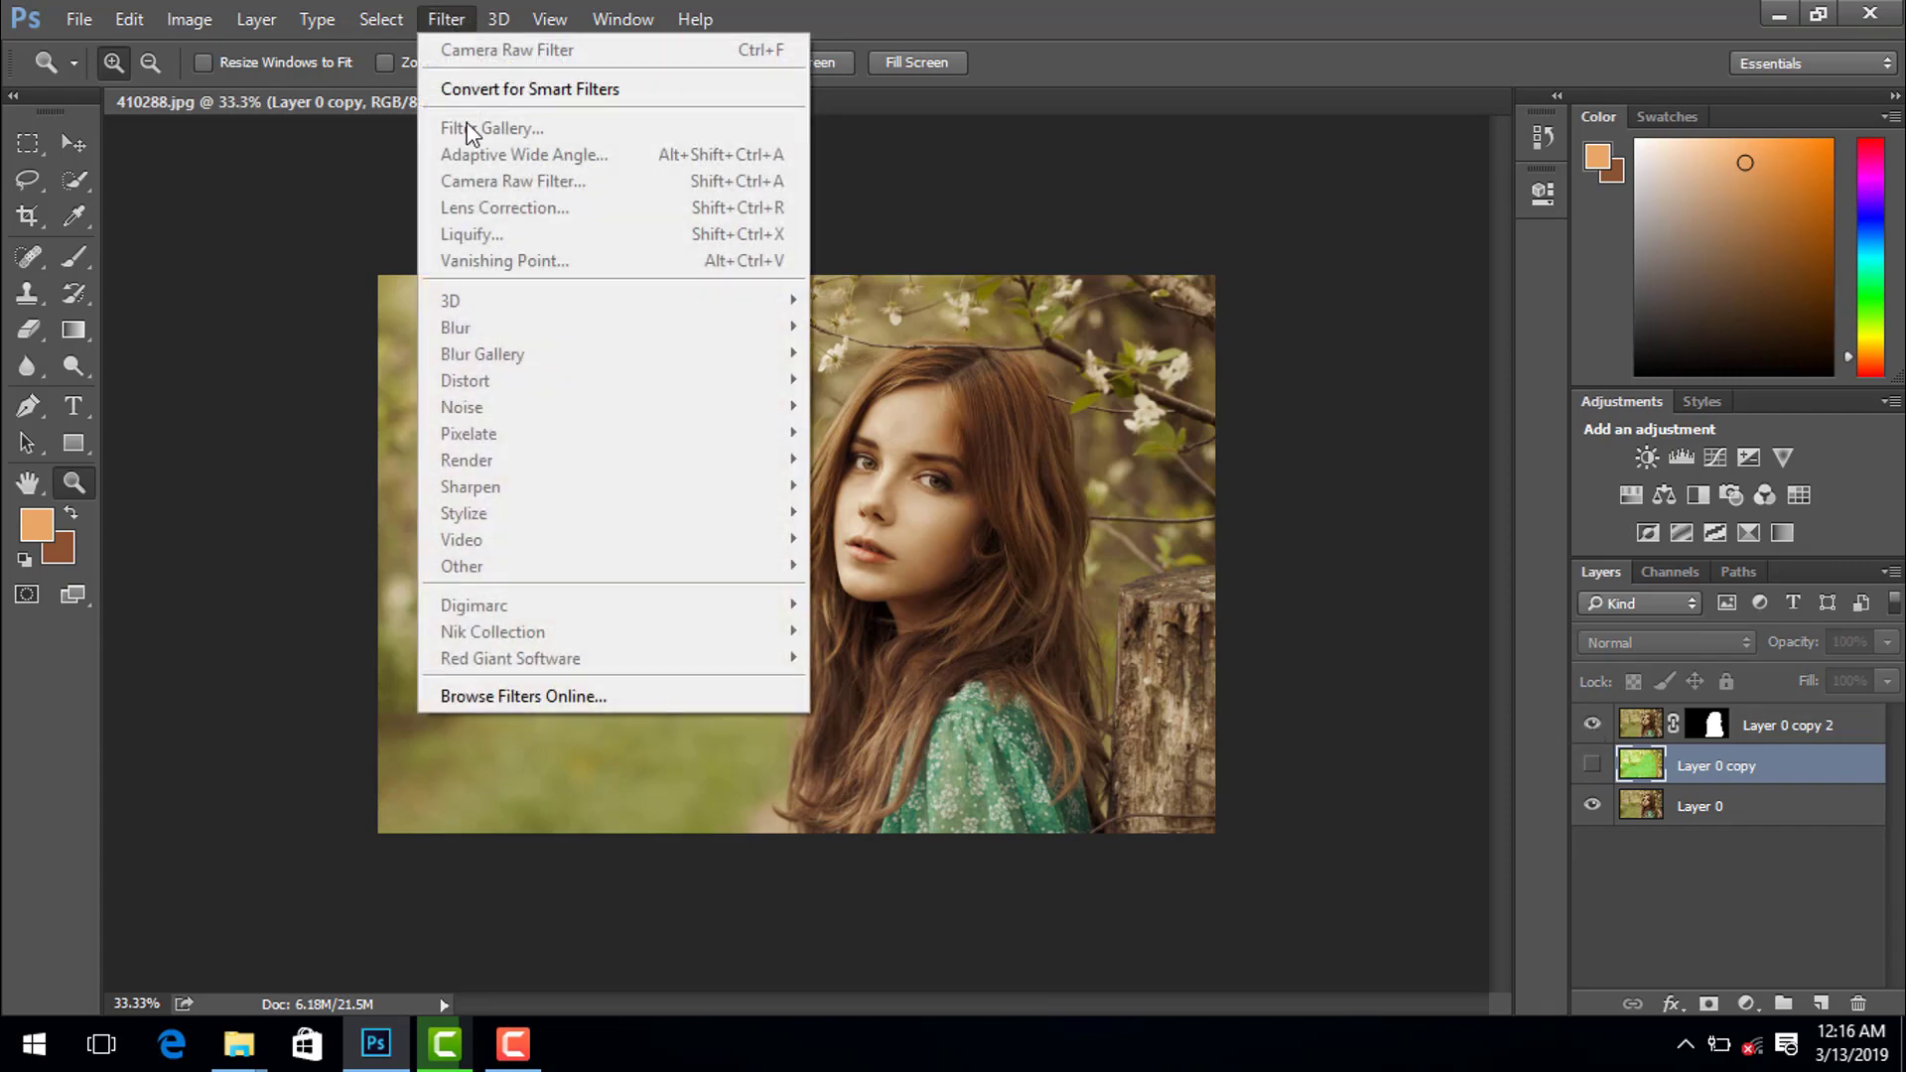
{"action": "left_click", "coordinate": [1817, 726]}
{"action": "left_click", "coordinate": [475, 24]}
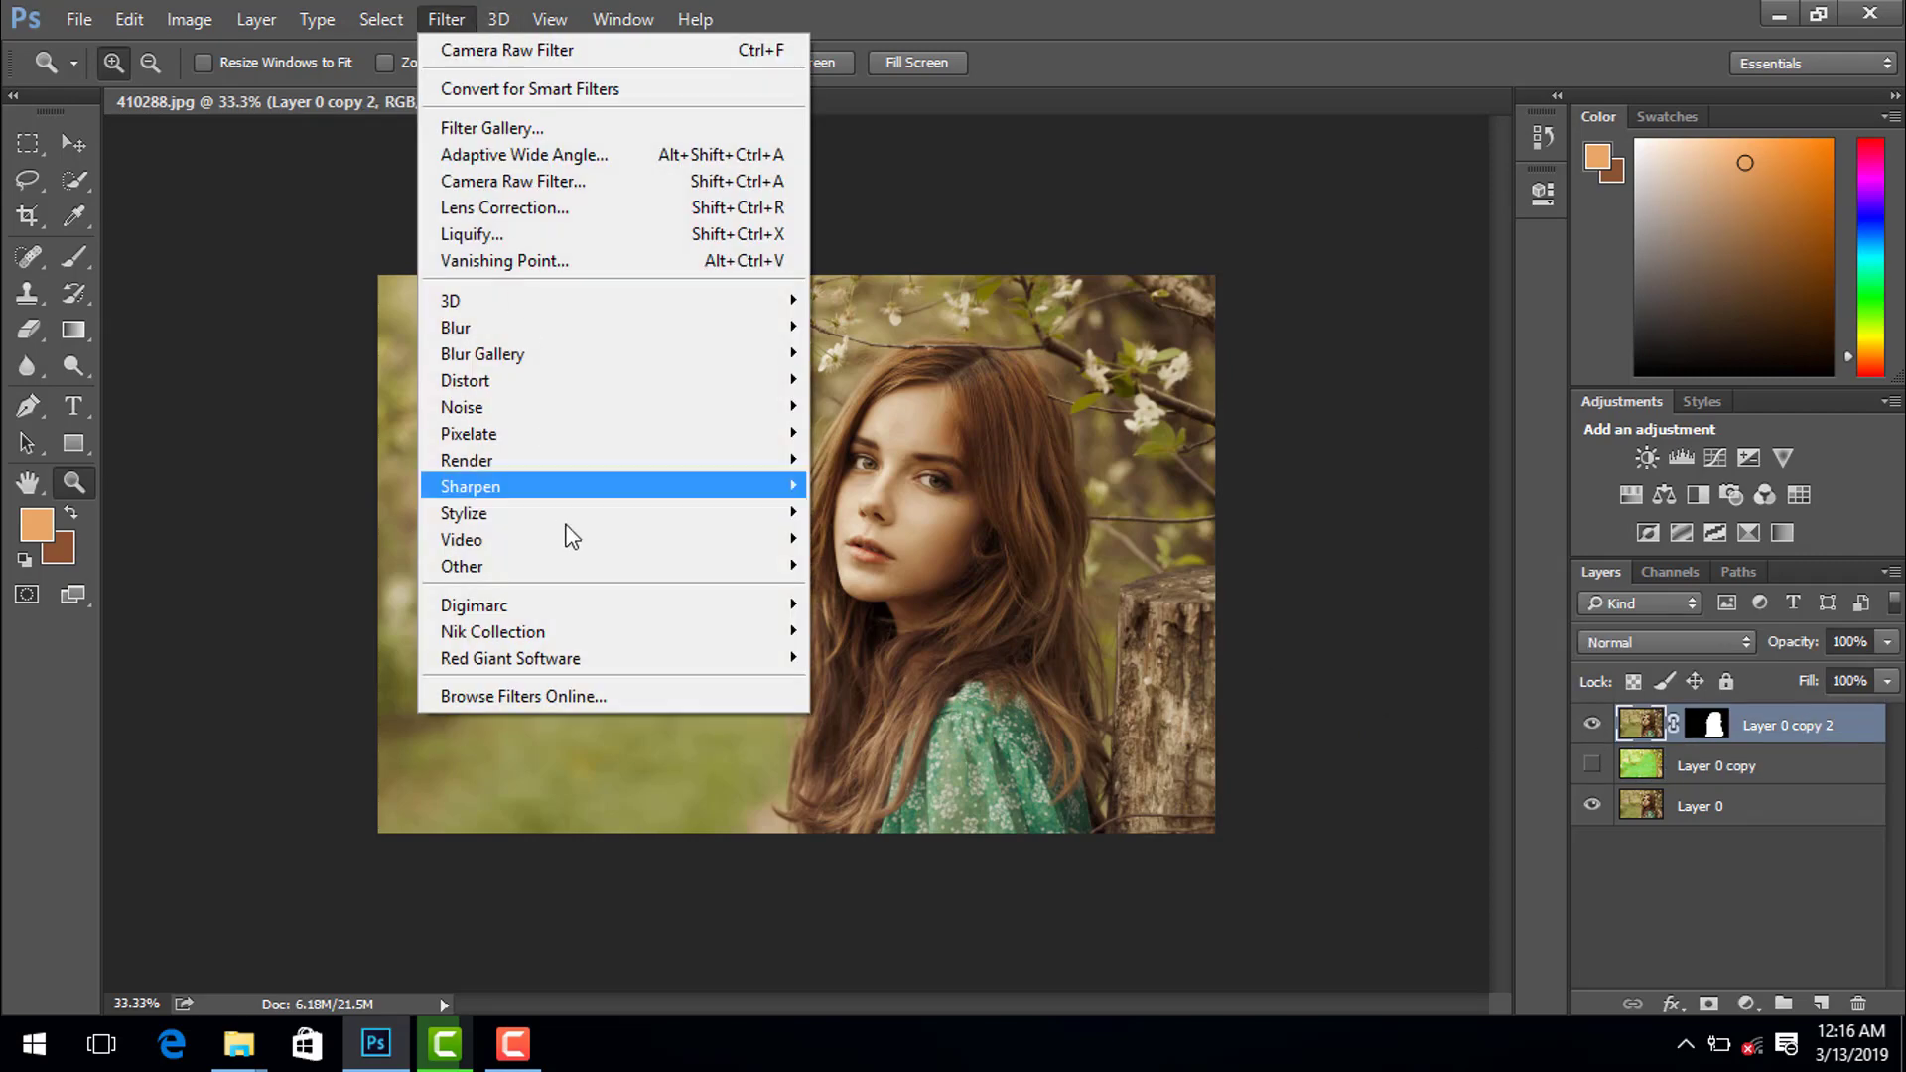
{"action": "mouse_move", "coordinate": [493, 631]}
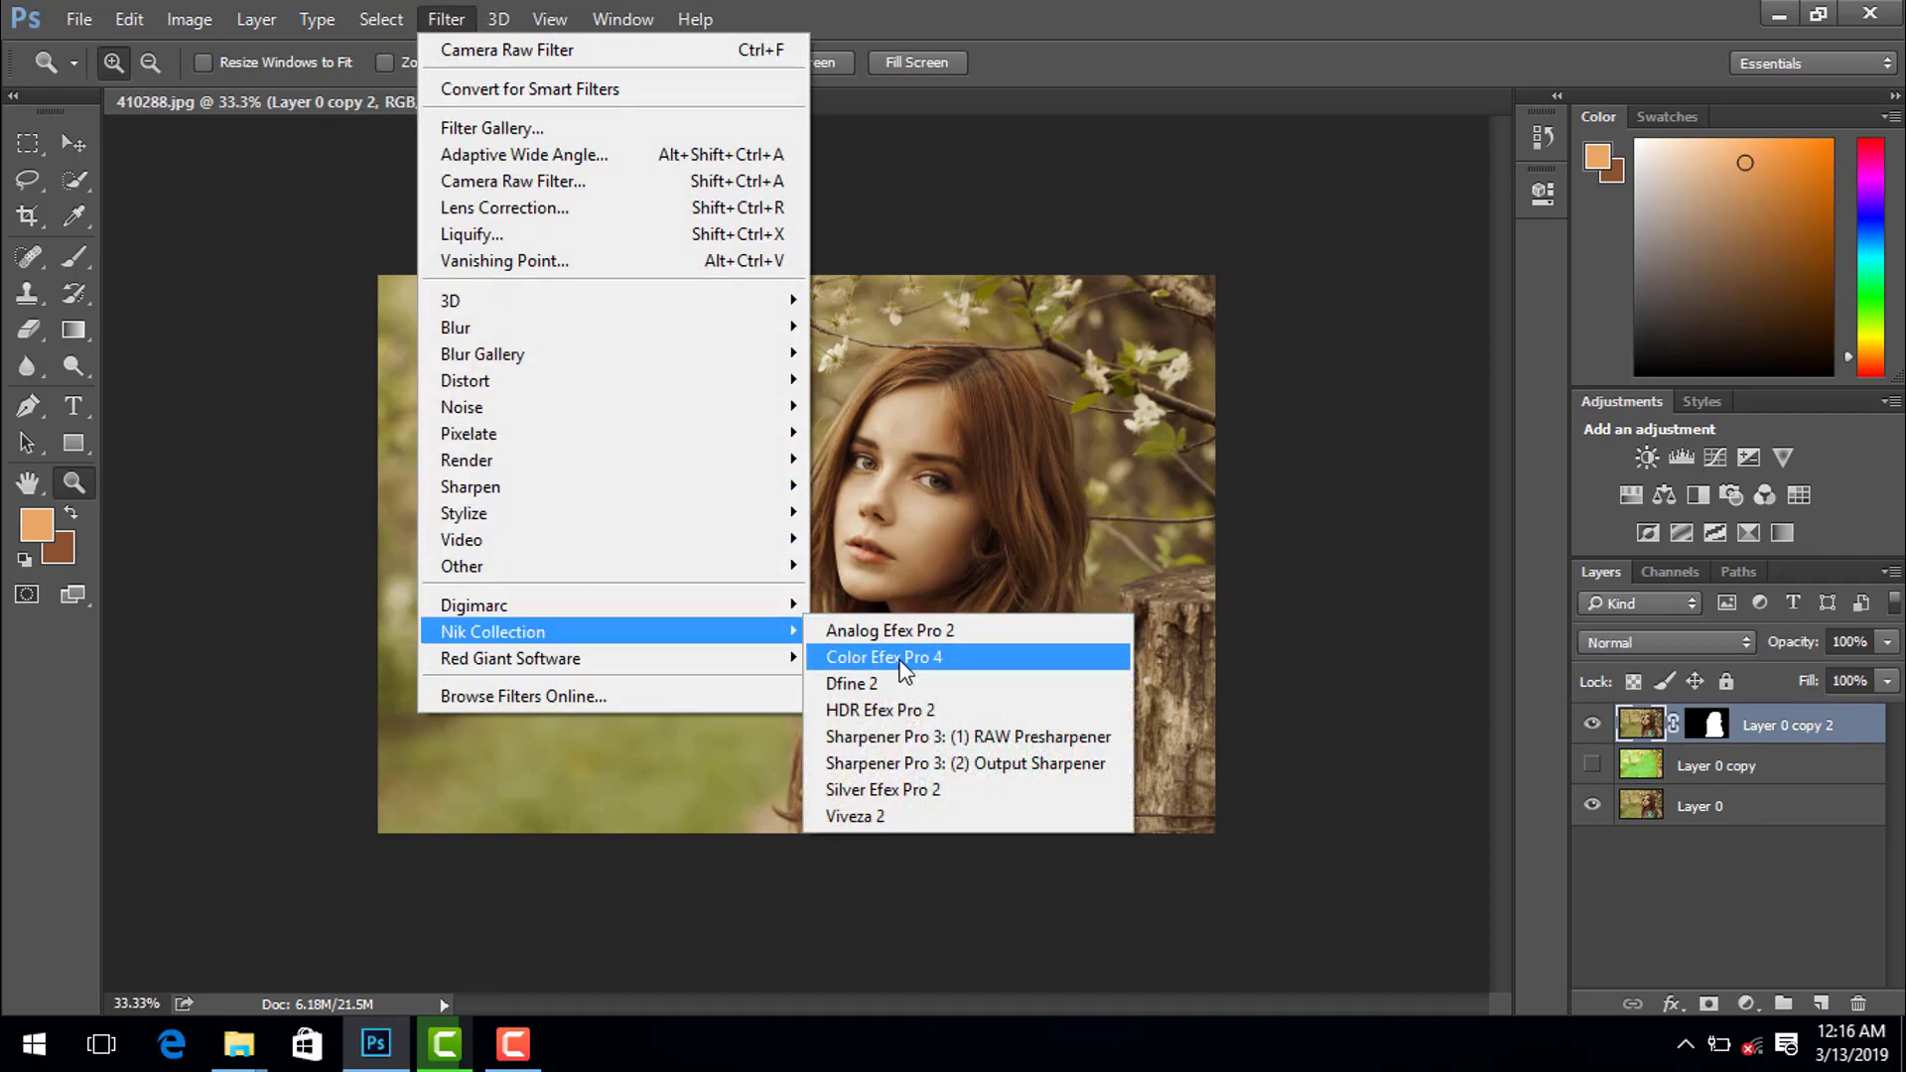
{"action": "left_click", "coordinate": [888, 657]}
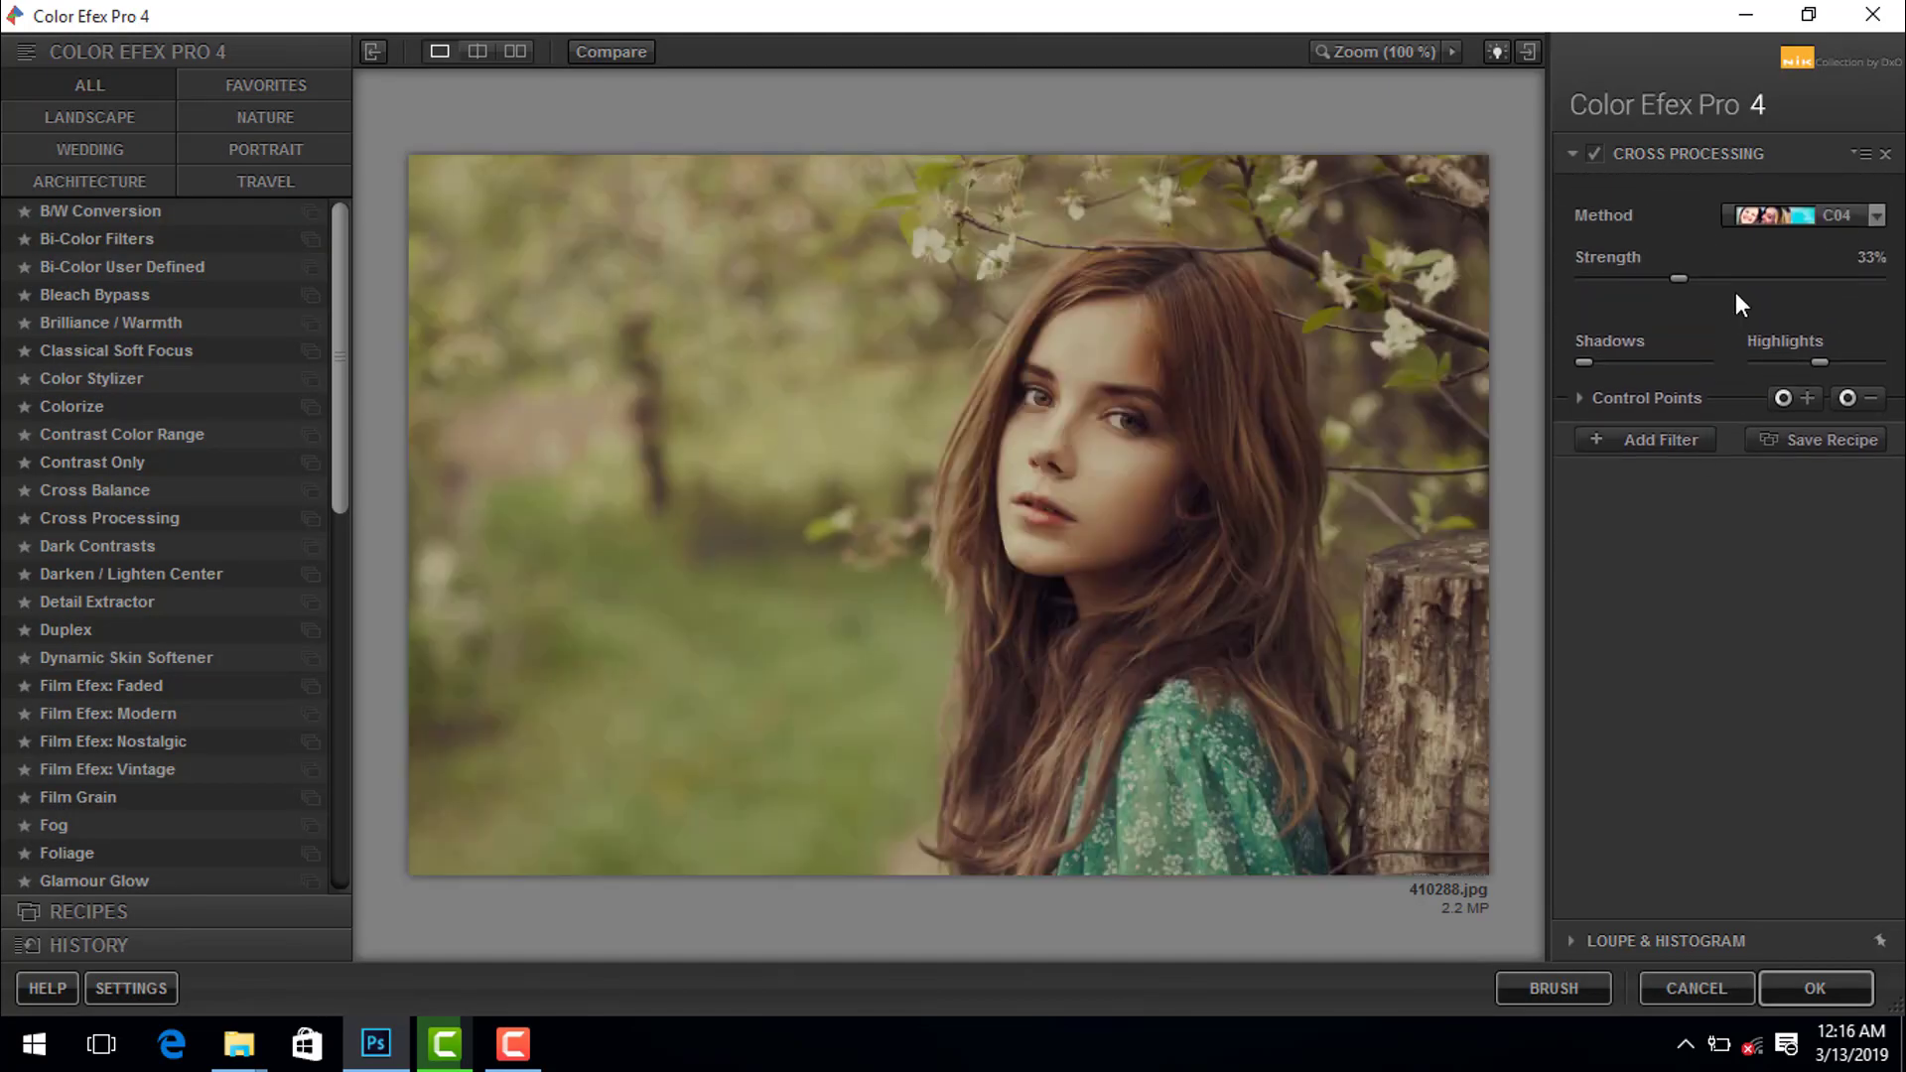
- Set the Cross Processing method to C04 at 33% strength and apply it
{"action": "left_click", "coordinate": [1777, 217]}
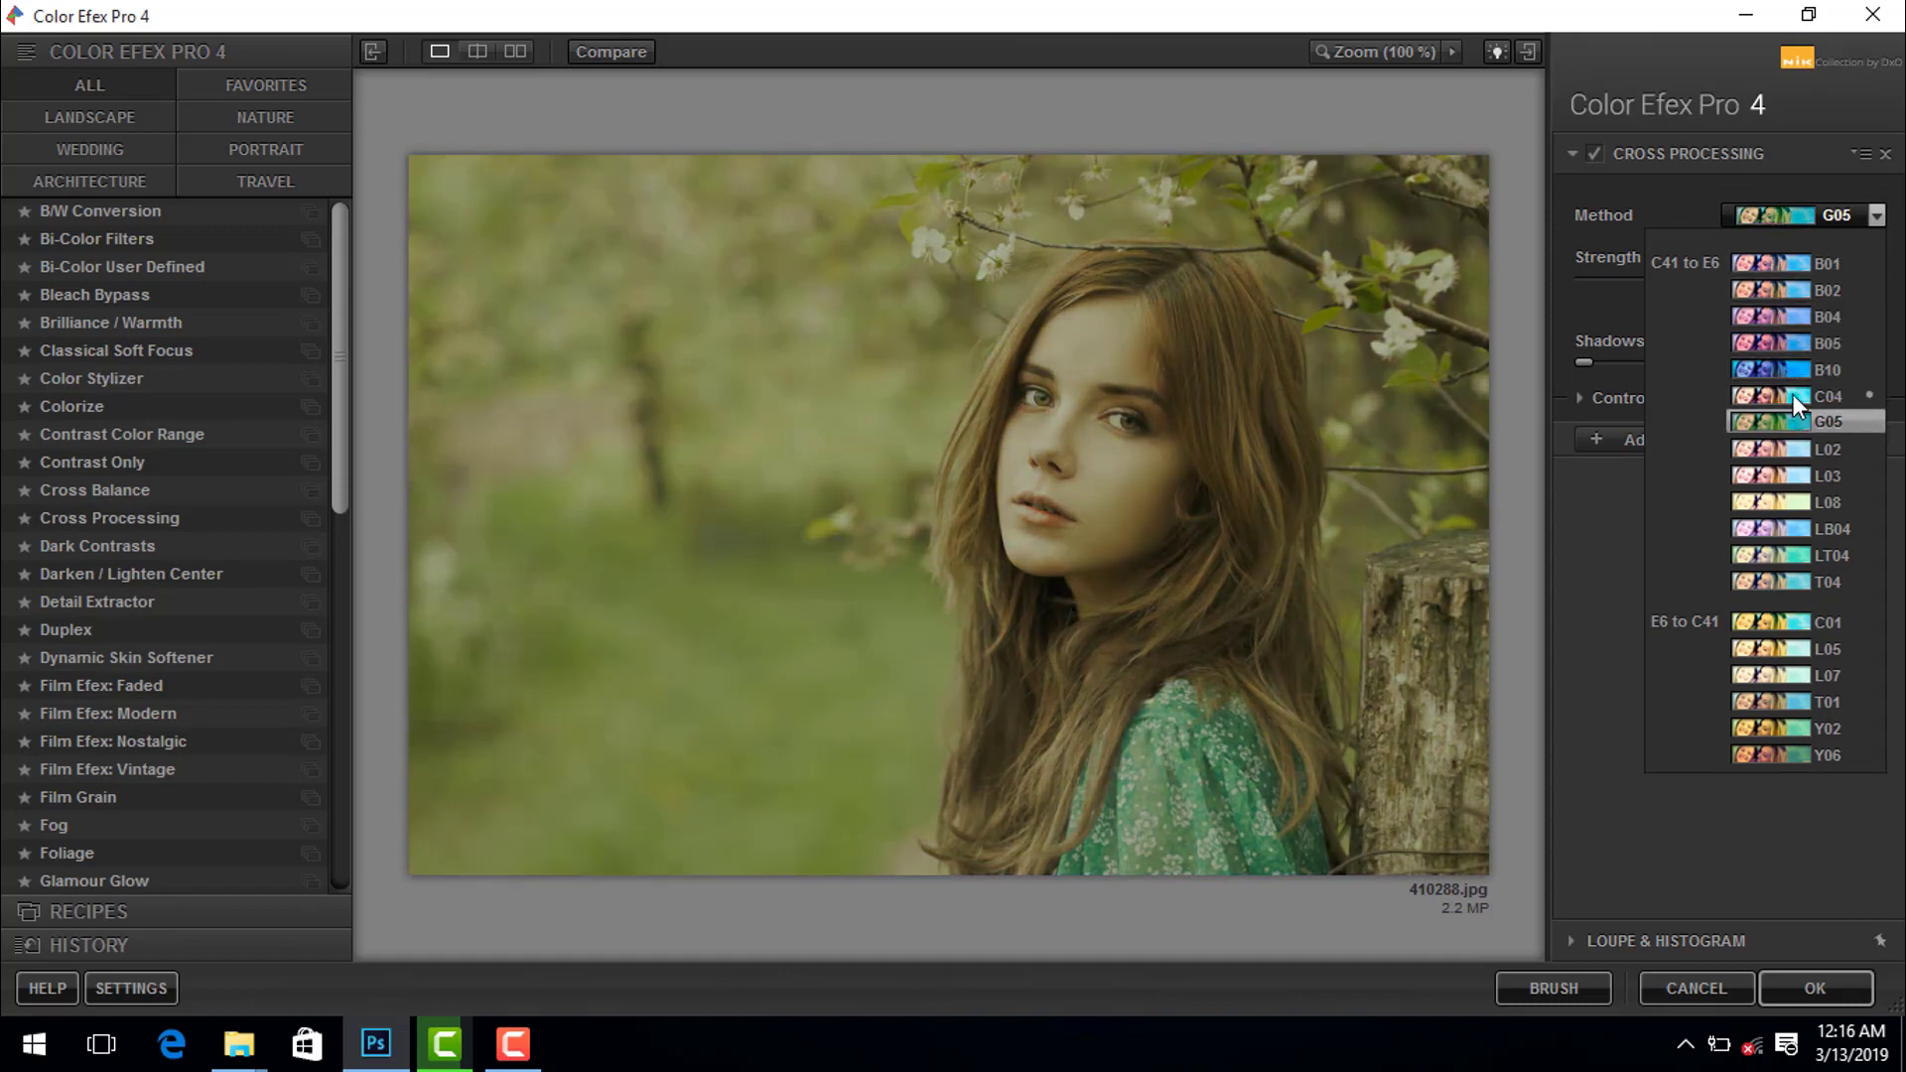
{"action": "left_click", "coordinate": [1791, 393]}
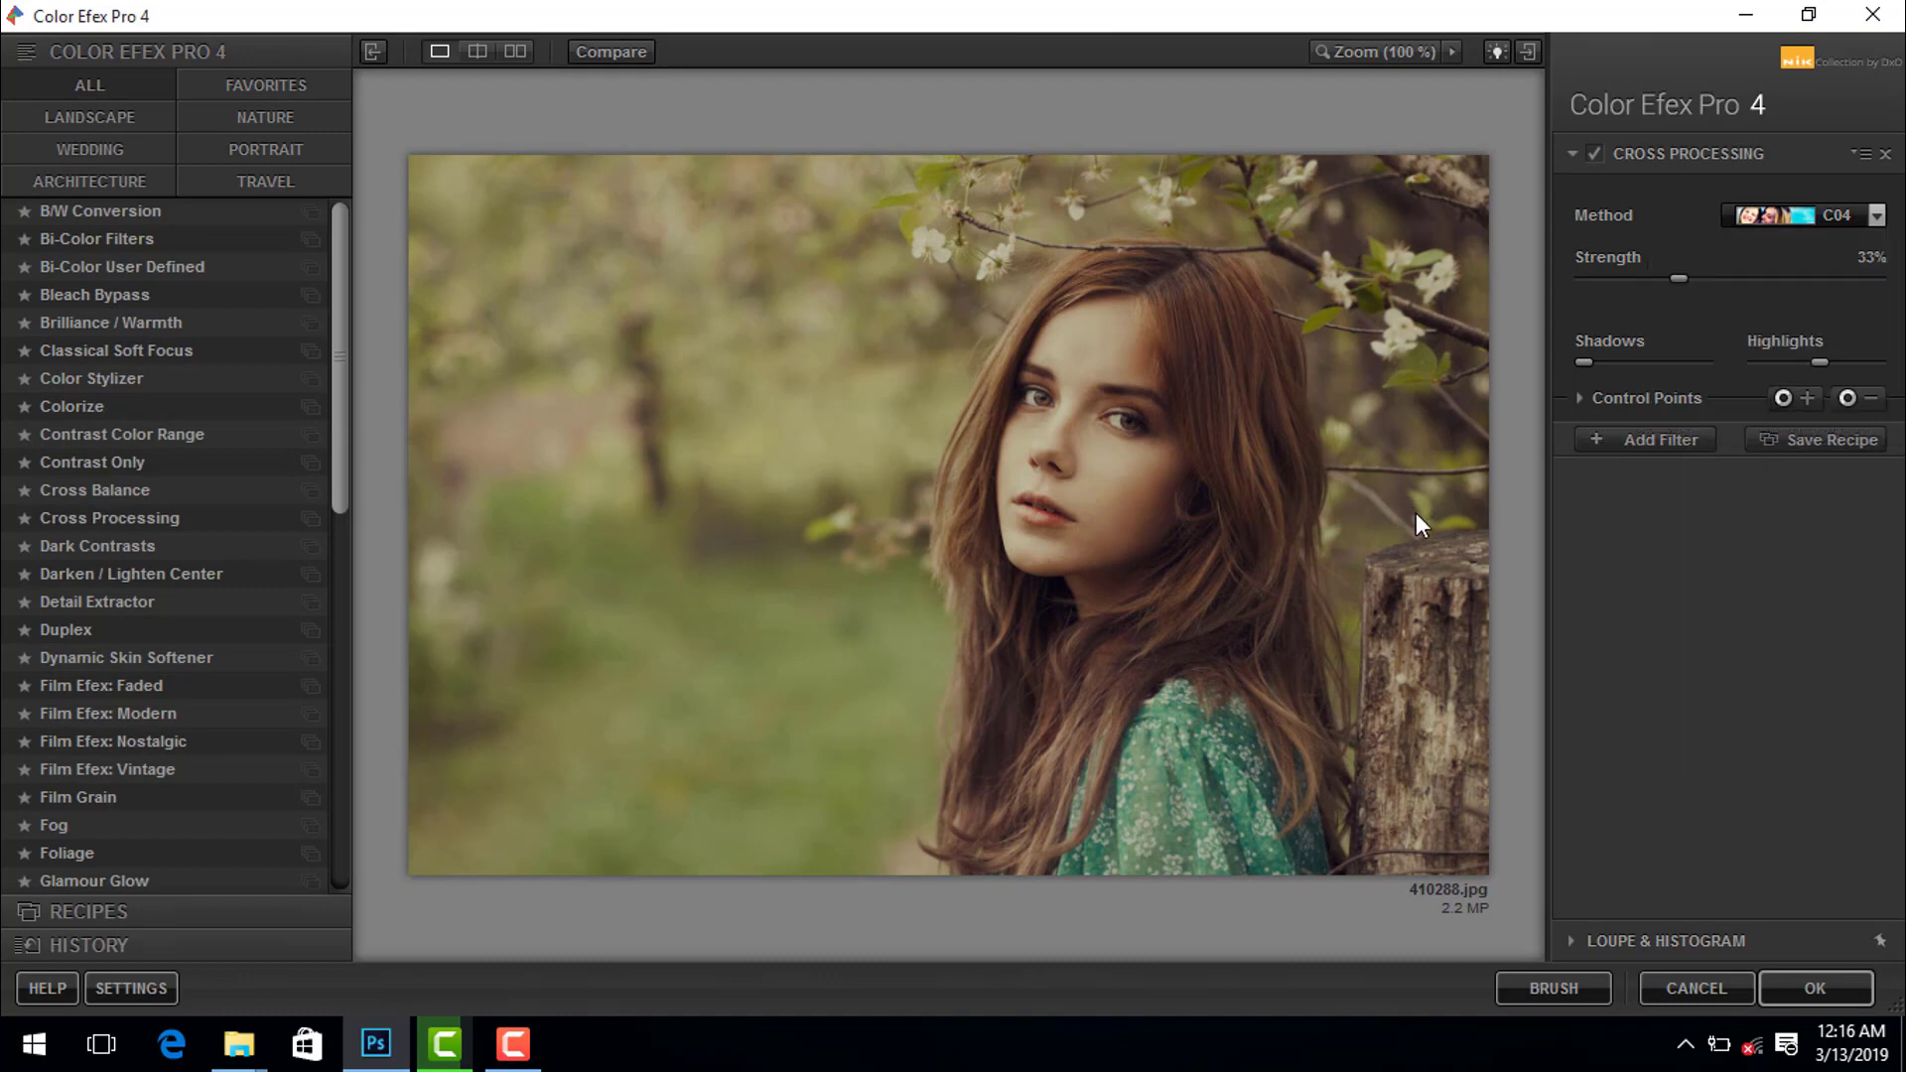
{"action": "left_click", "coordinate": [1808, 991]}
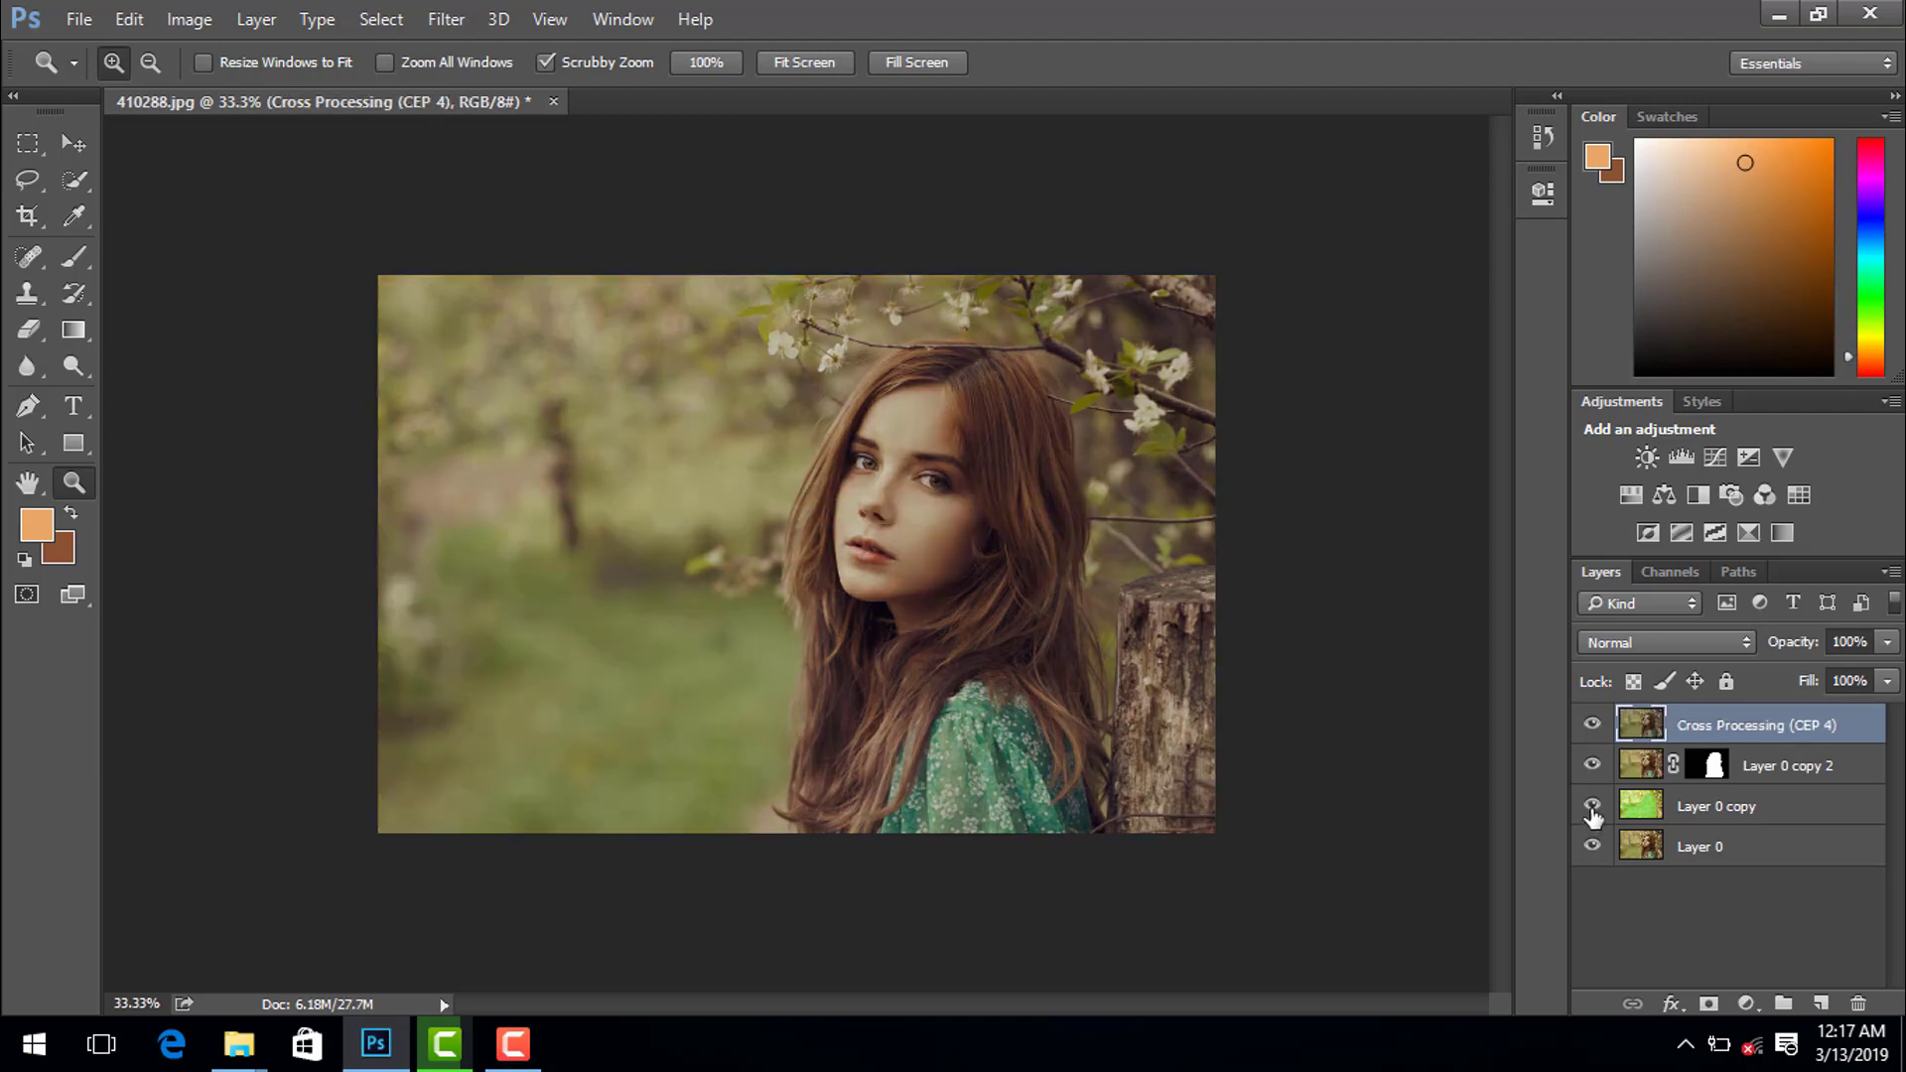
- Compare the image with and without Cross Processing, hide that layer, and add Layer 1
{"action": "left_click", "coordinate": [1593, 766]}
{"action": "left_click", "coordinate": [1593, 725]}
{"action": "left_click", "coordinate": [1593, 726]}
{"action": "left_click", "coordinate": [1594, 726]}
{"action": "left_click", "coordinate": [1593, 726]}
{"action": "left_click", "coordinate": [1593, 726]}
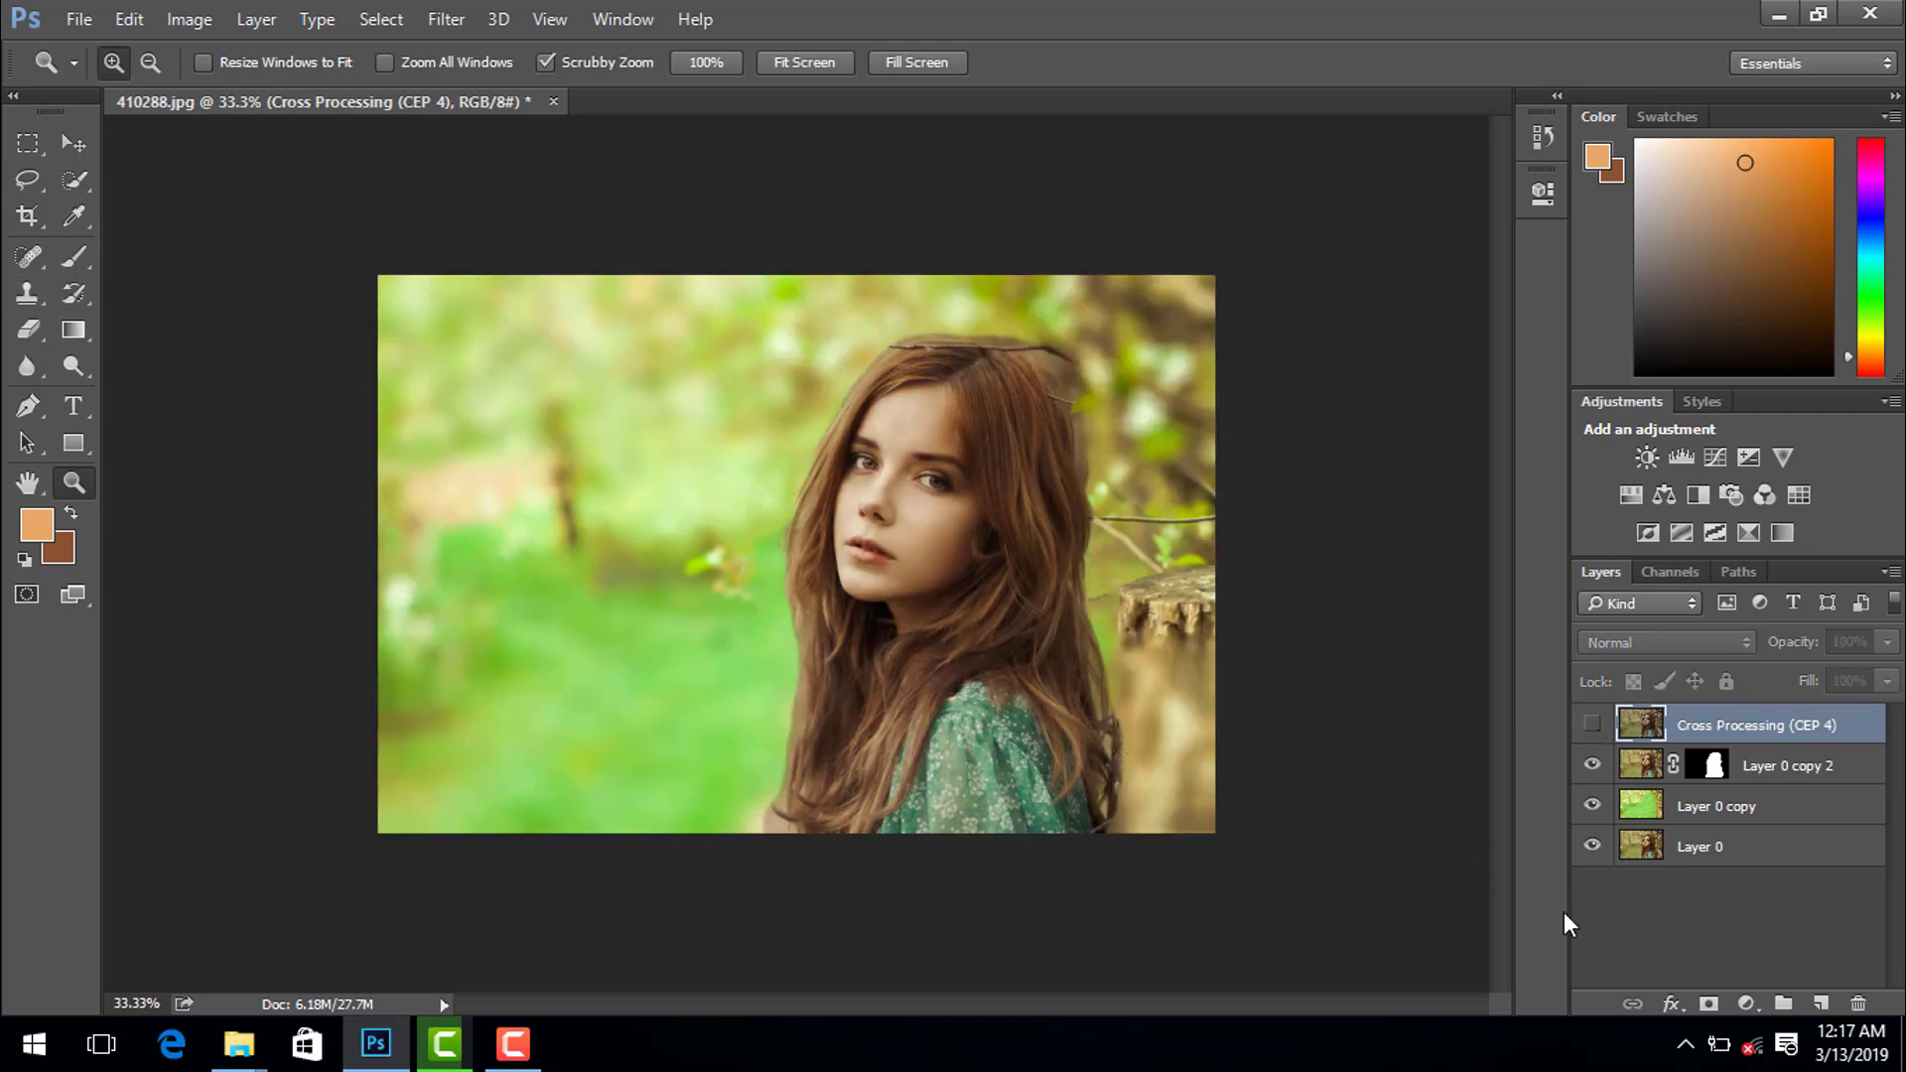
{"action": "left_click", "coordinate": [1821, 1002]}
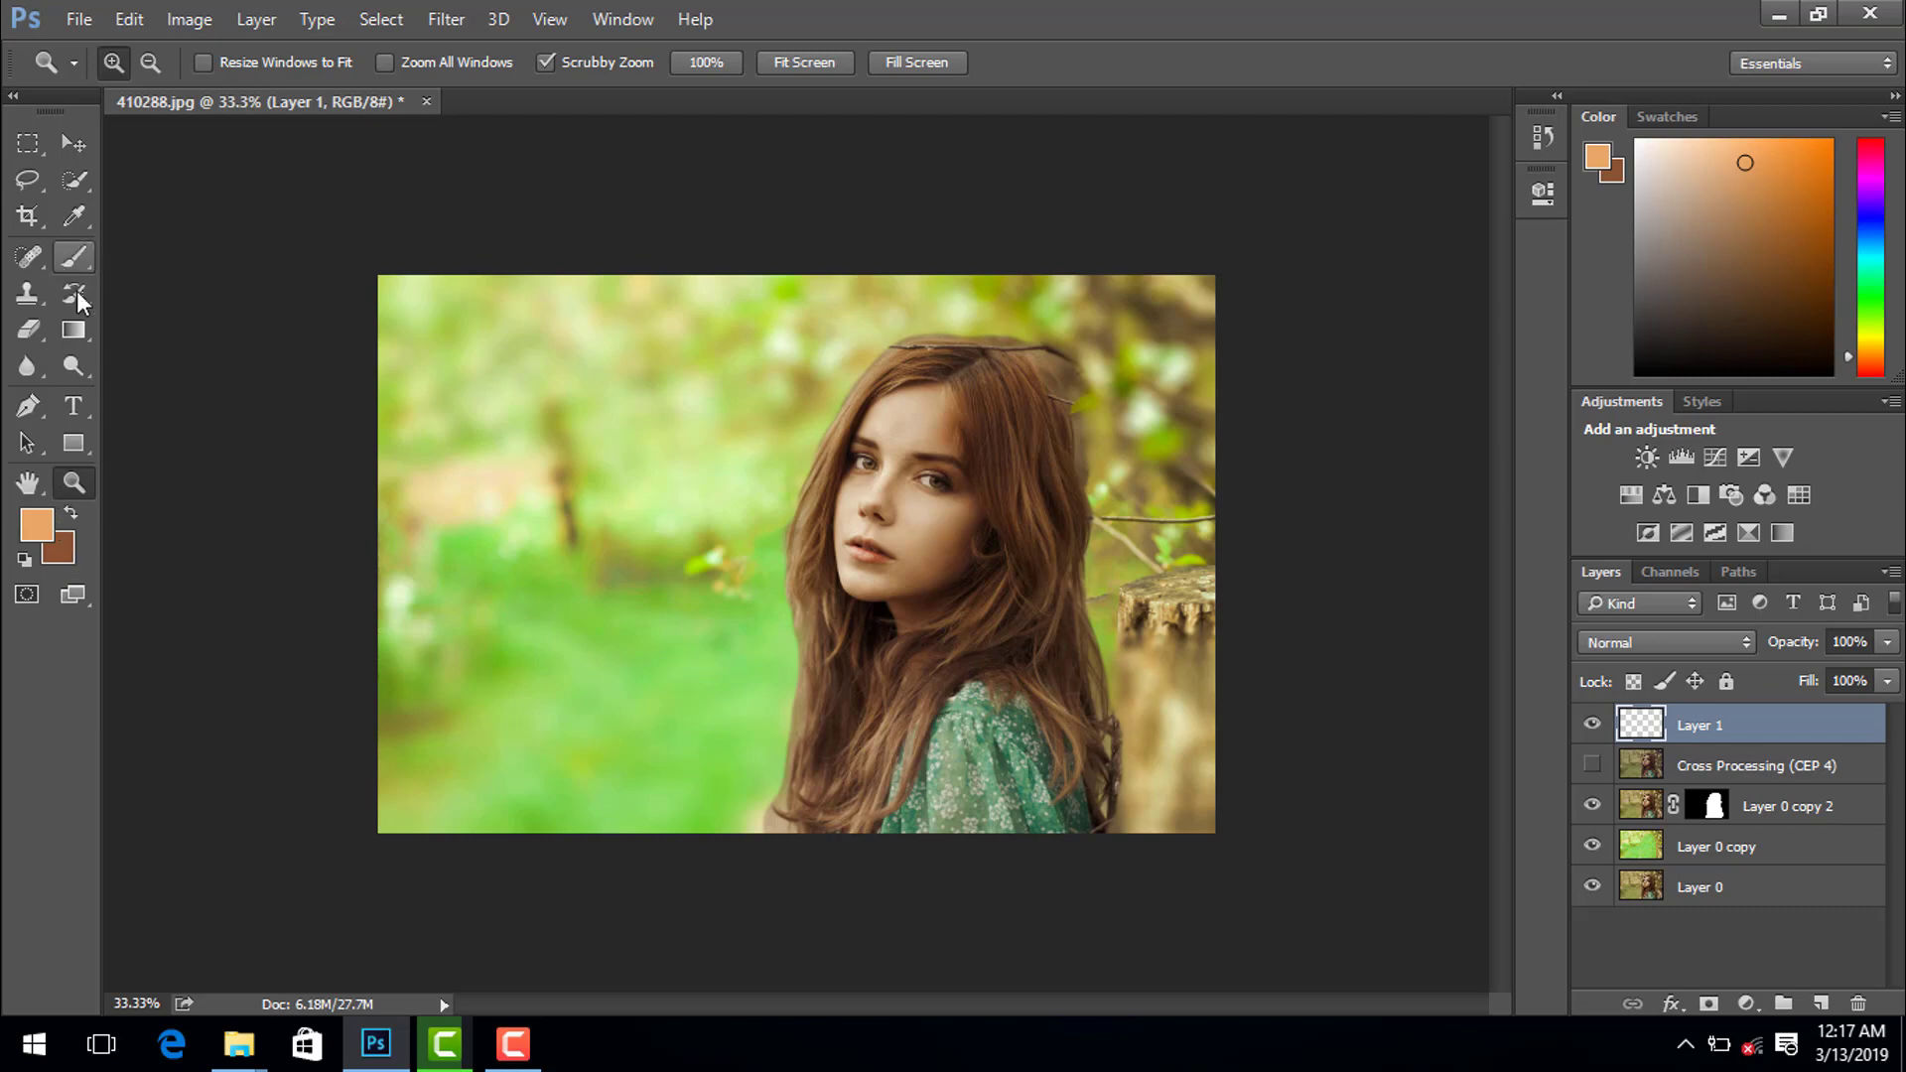
- Paint a single soft round orange dab in the top-left corner of Layer 1
{"action": "left_click", "coordinate": [77, 259]}
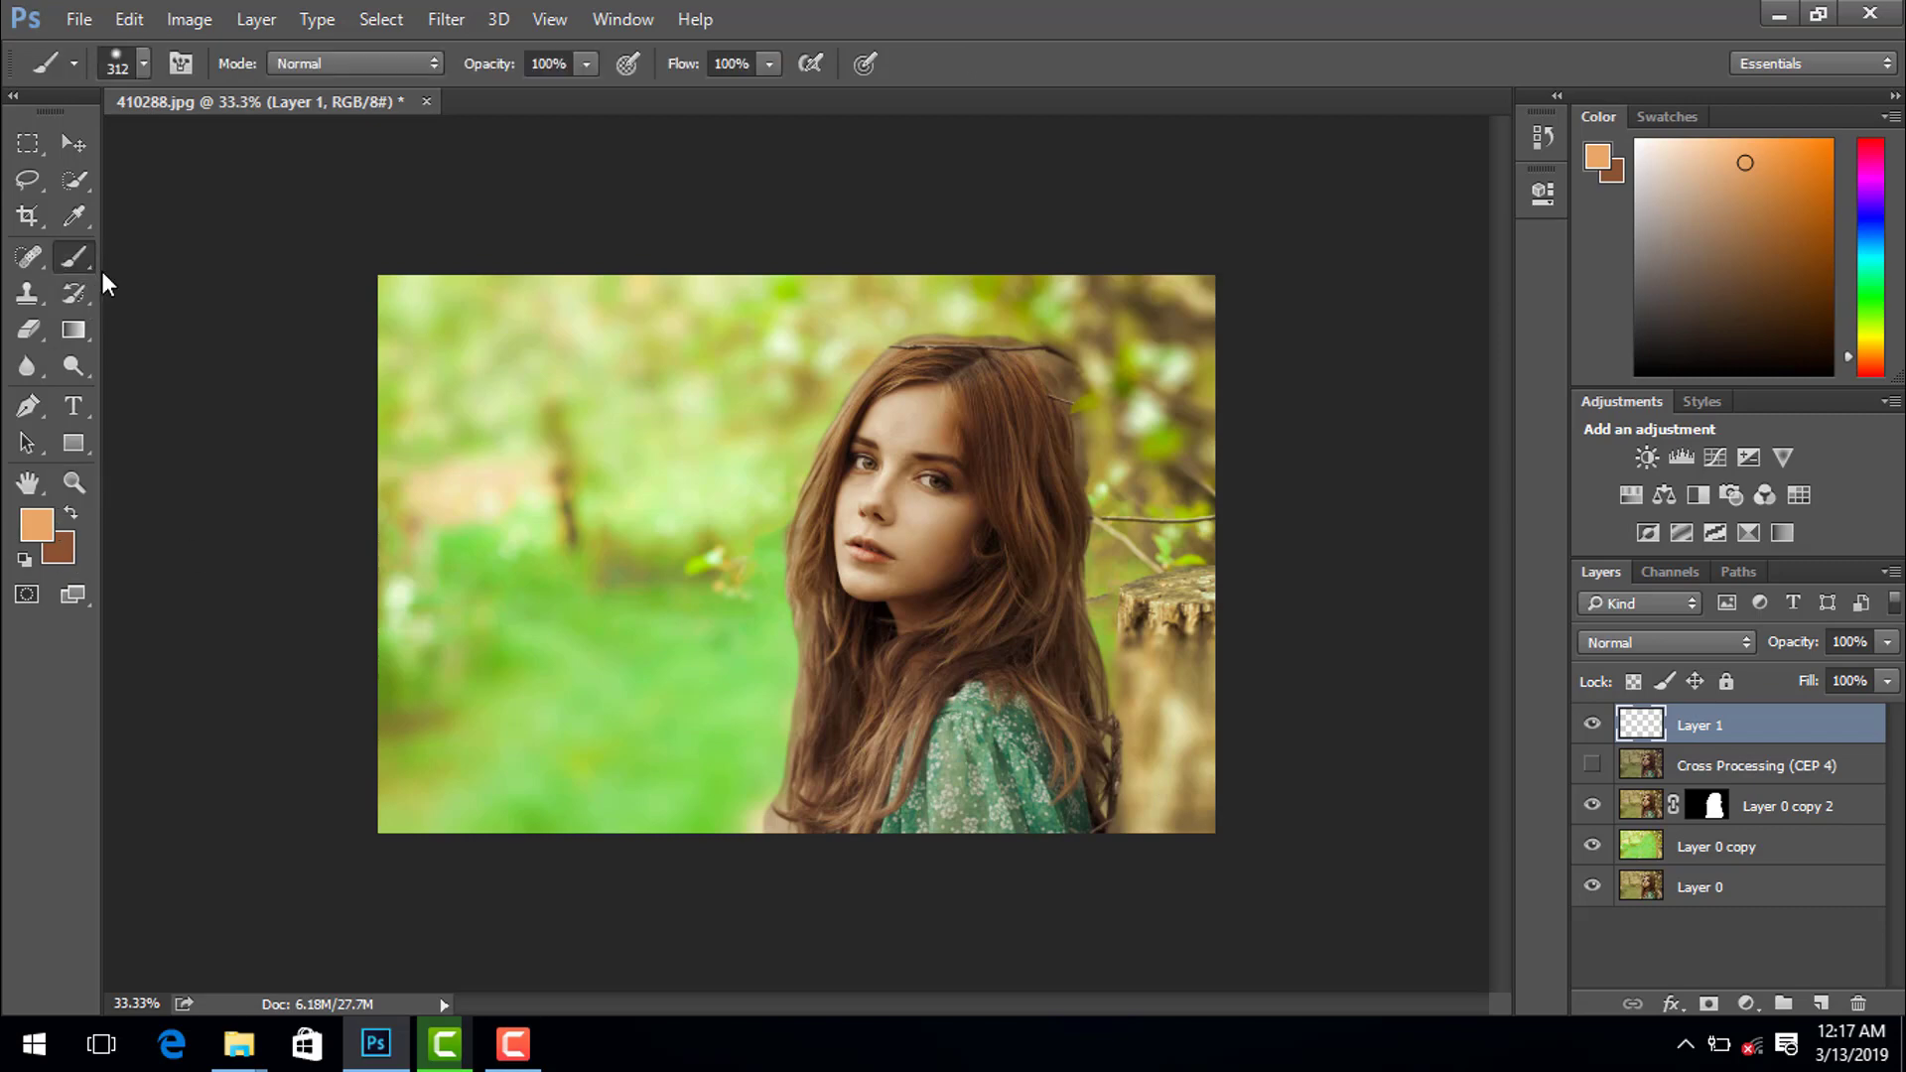
{"action": "left_click", "coordinate": [145, 66]}
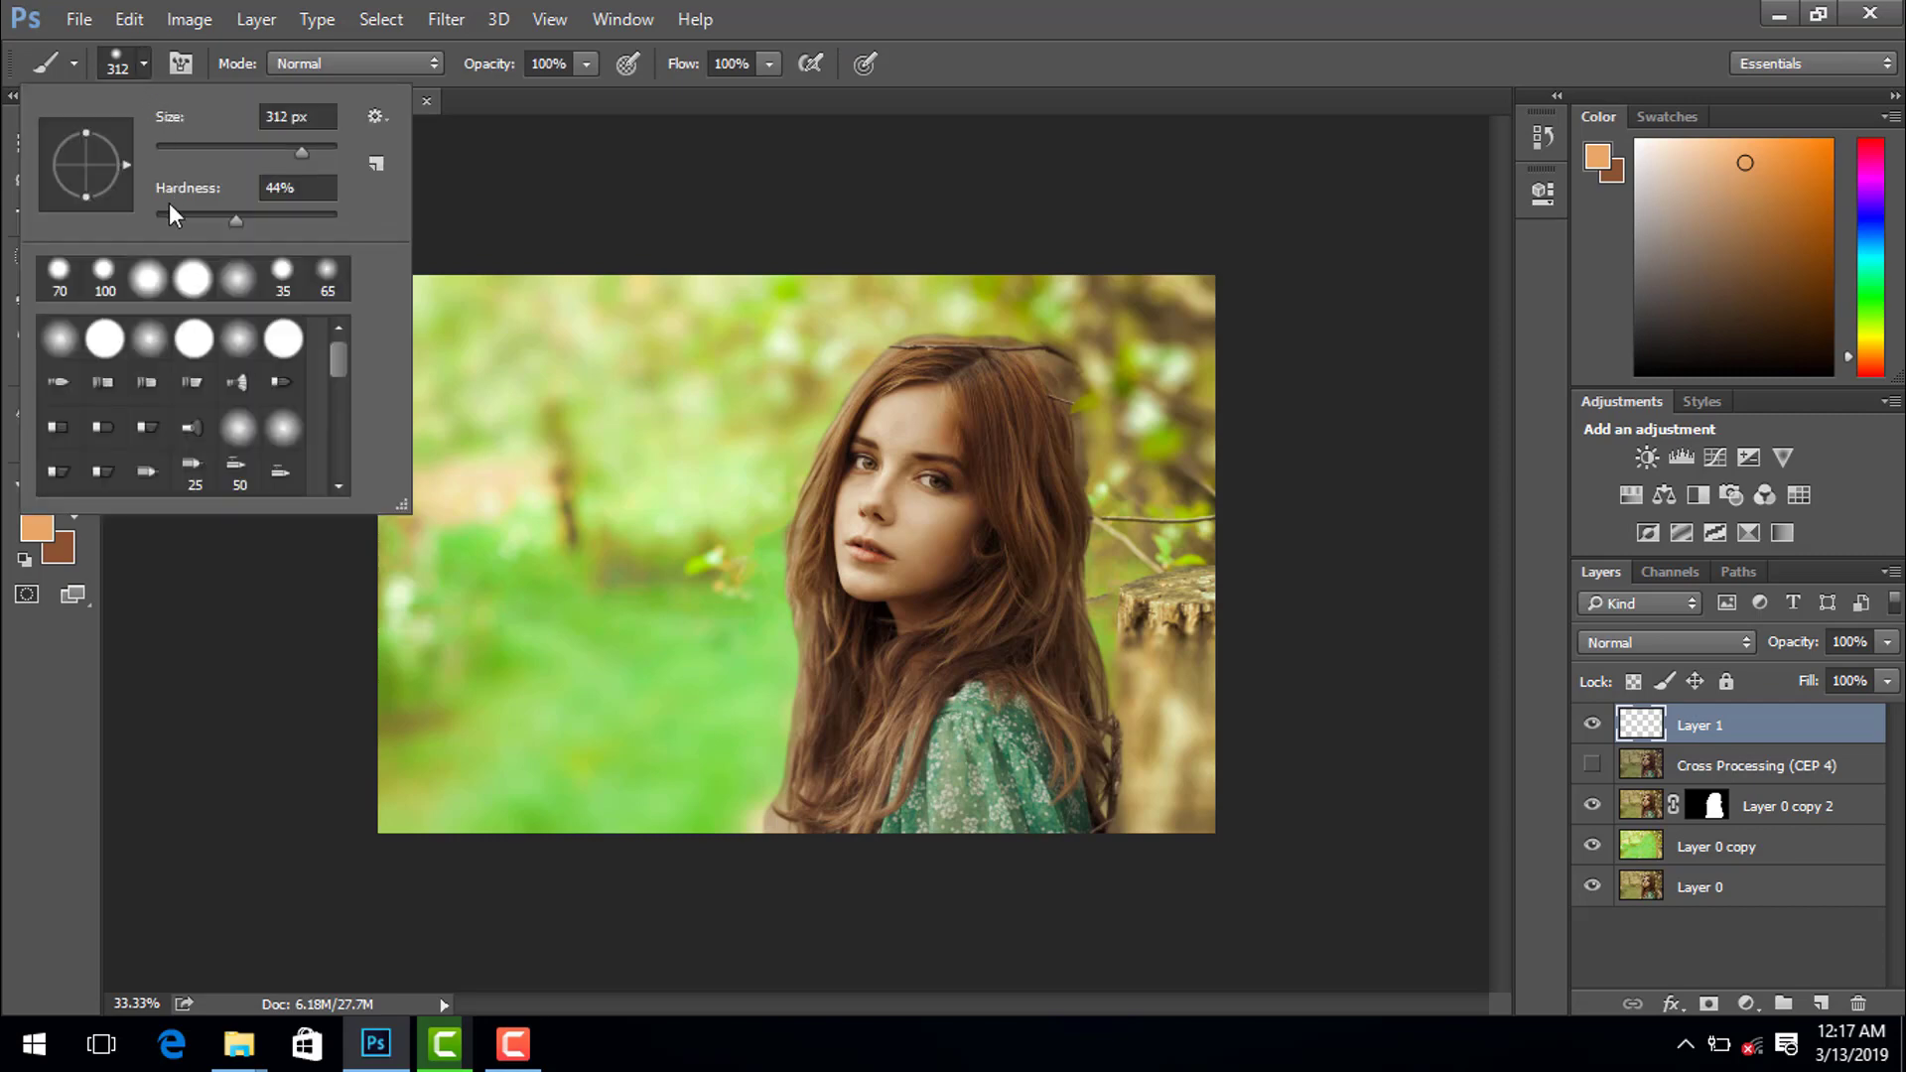
{"action": "double_click", "coordinate": [151, 287]}
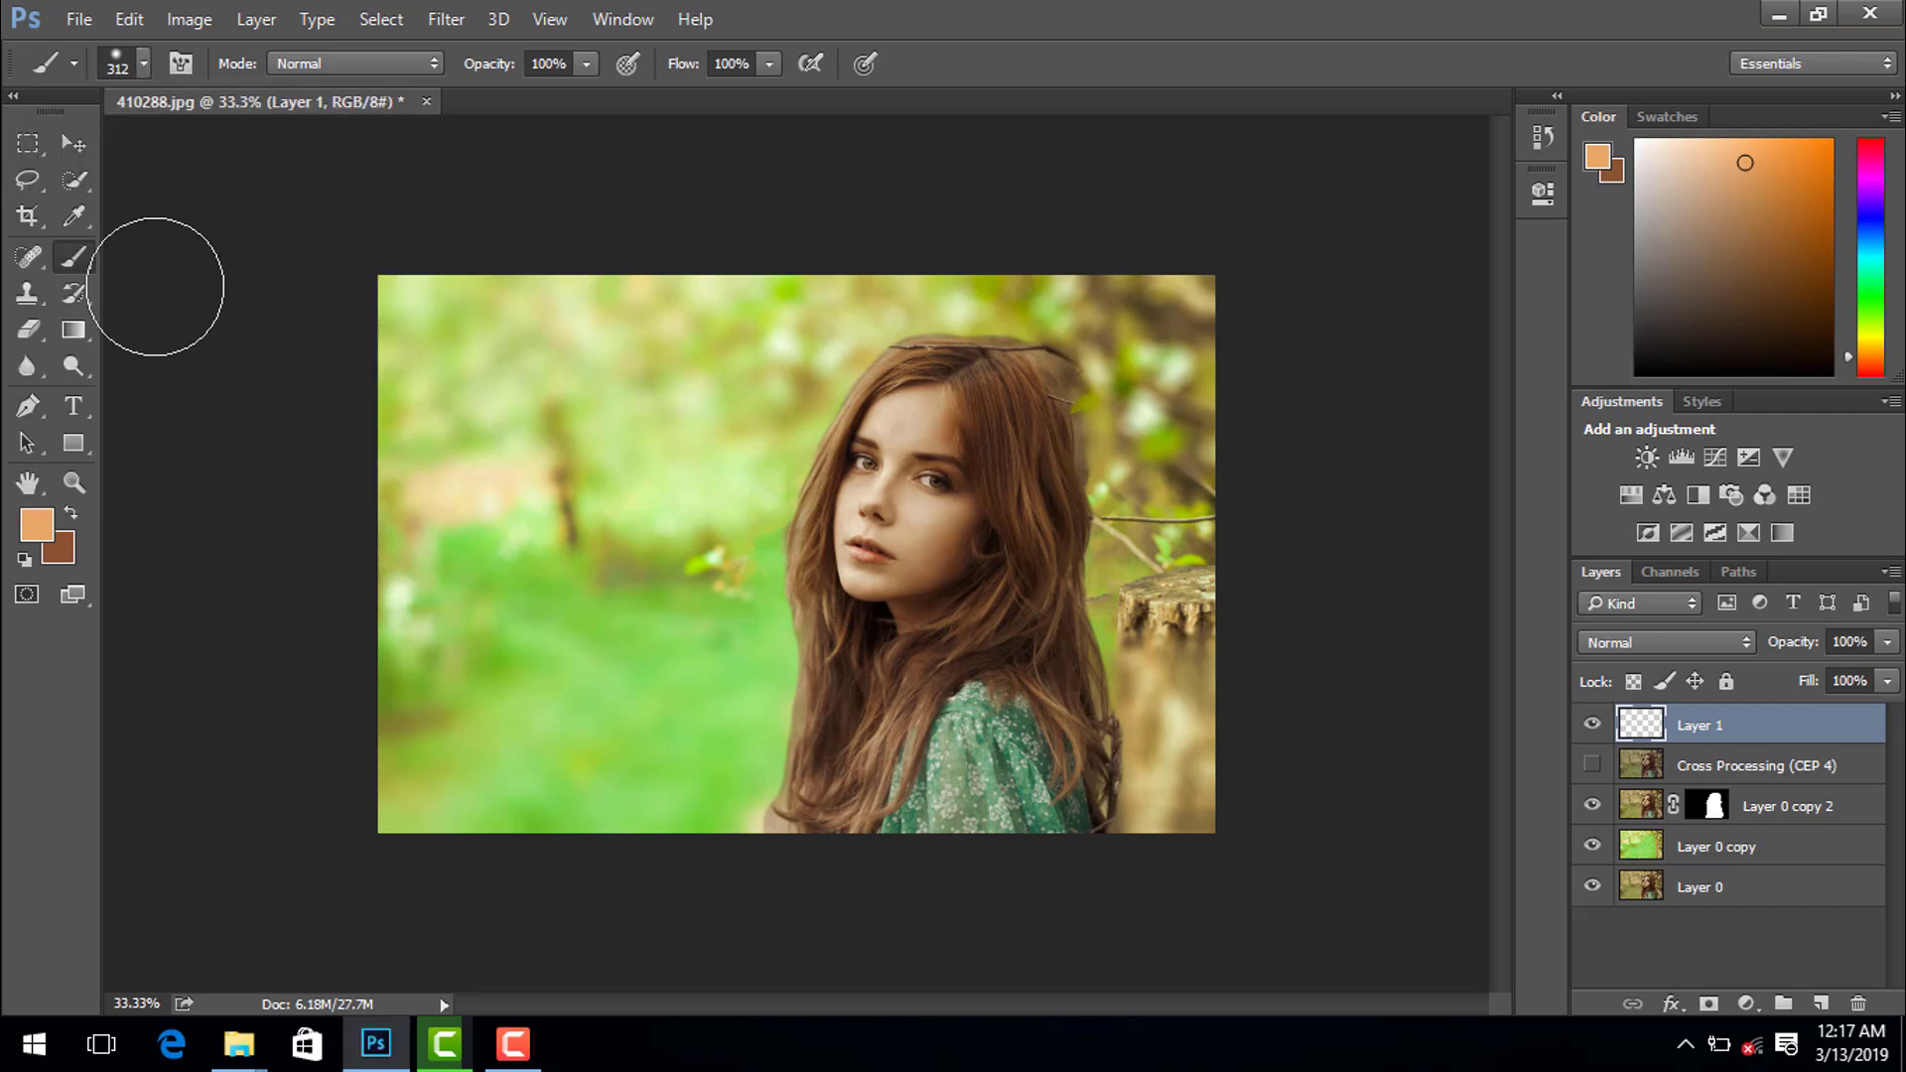
{"action": "left_click", "coordinate": [434, 337]}
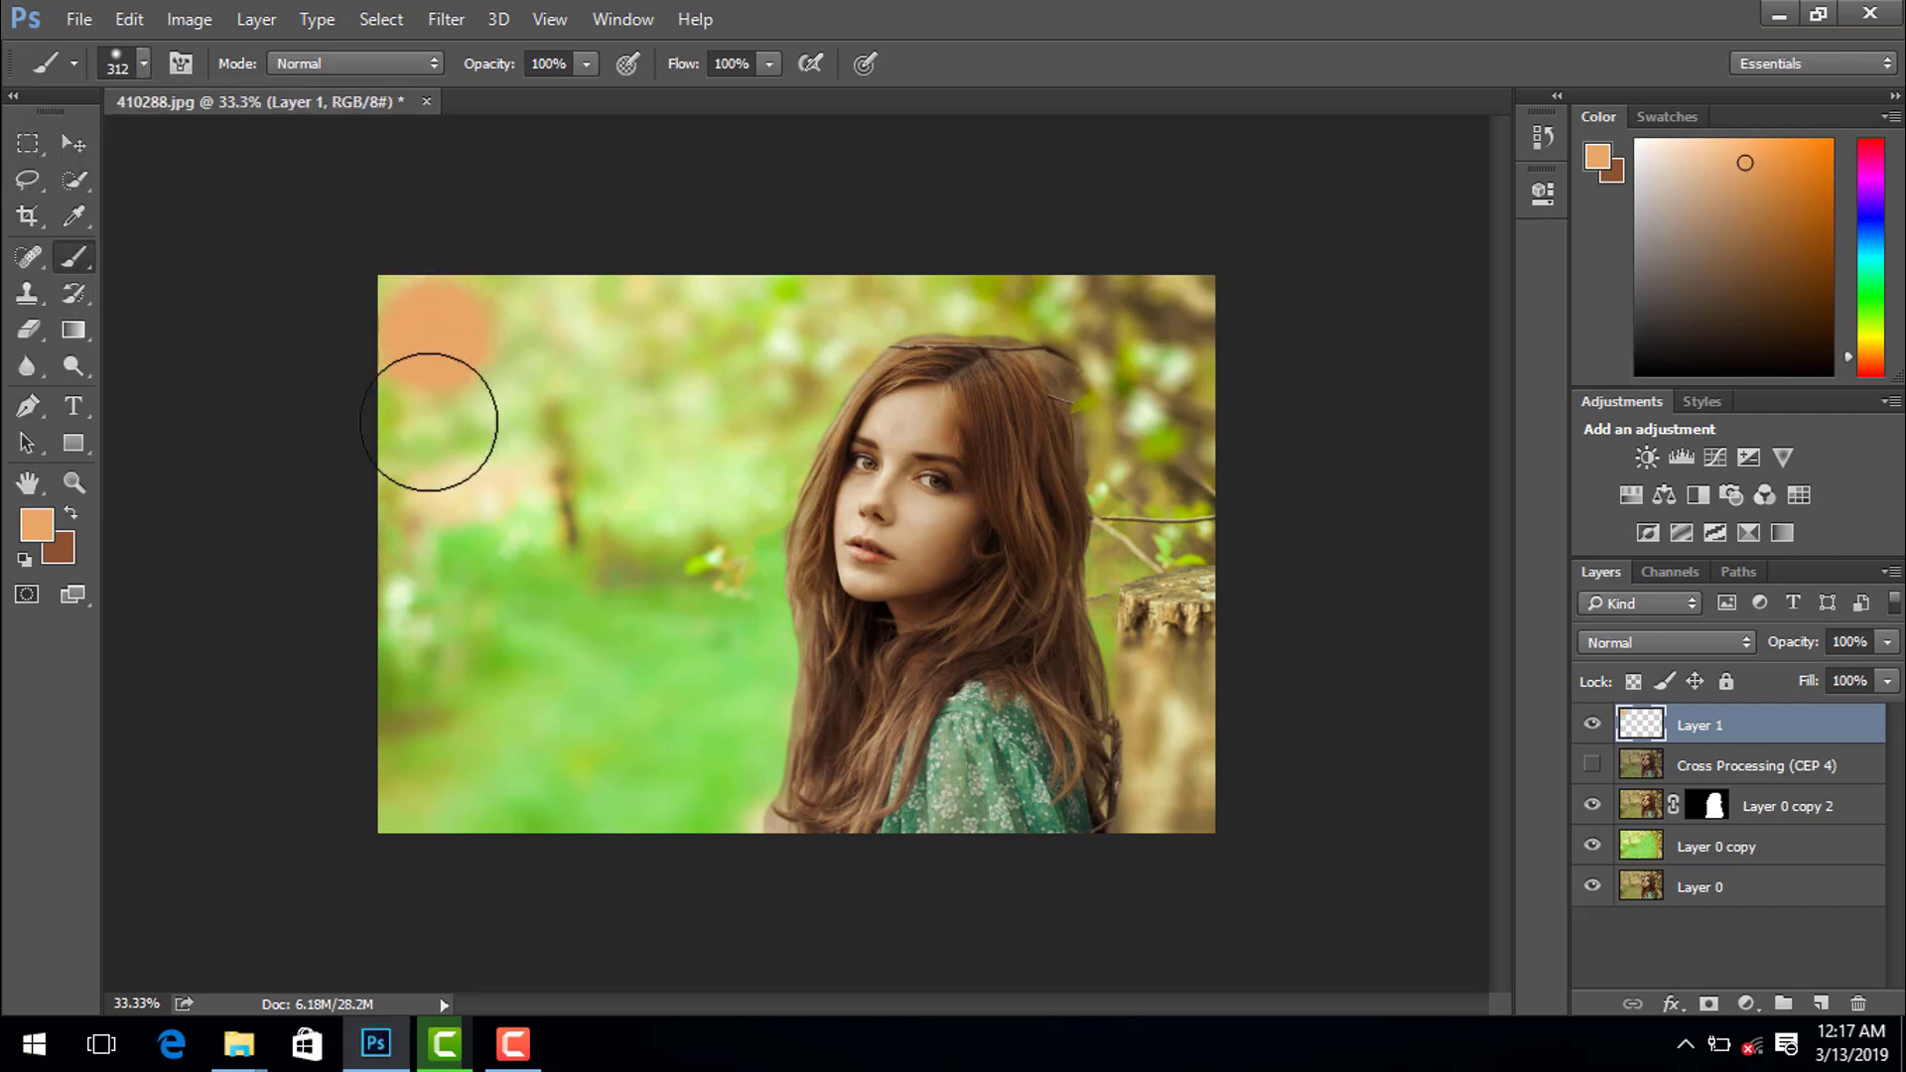
- Set Layer 1 to Screen blend mode and start transforming the orange spot
{"action": "left_click", "coordinate": [1610, 643]}
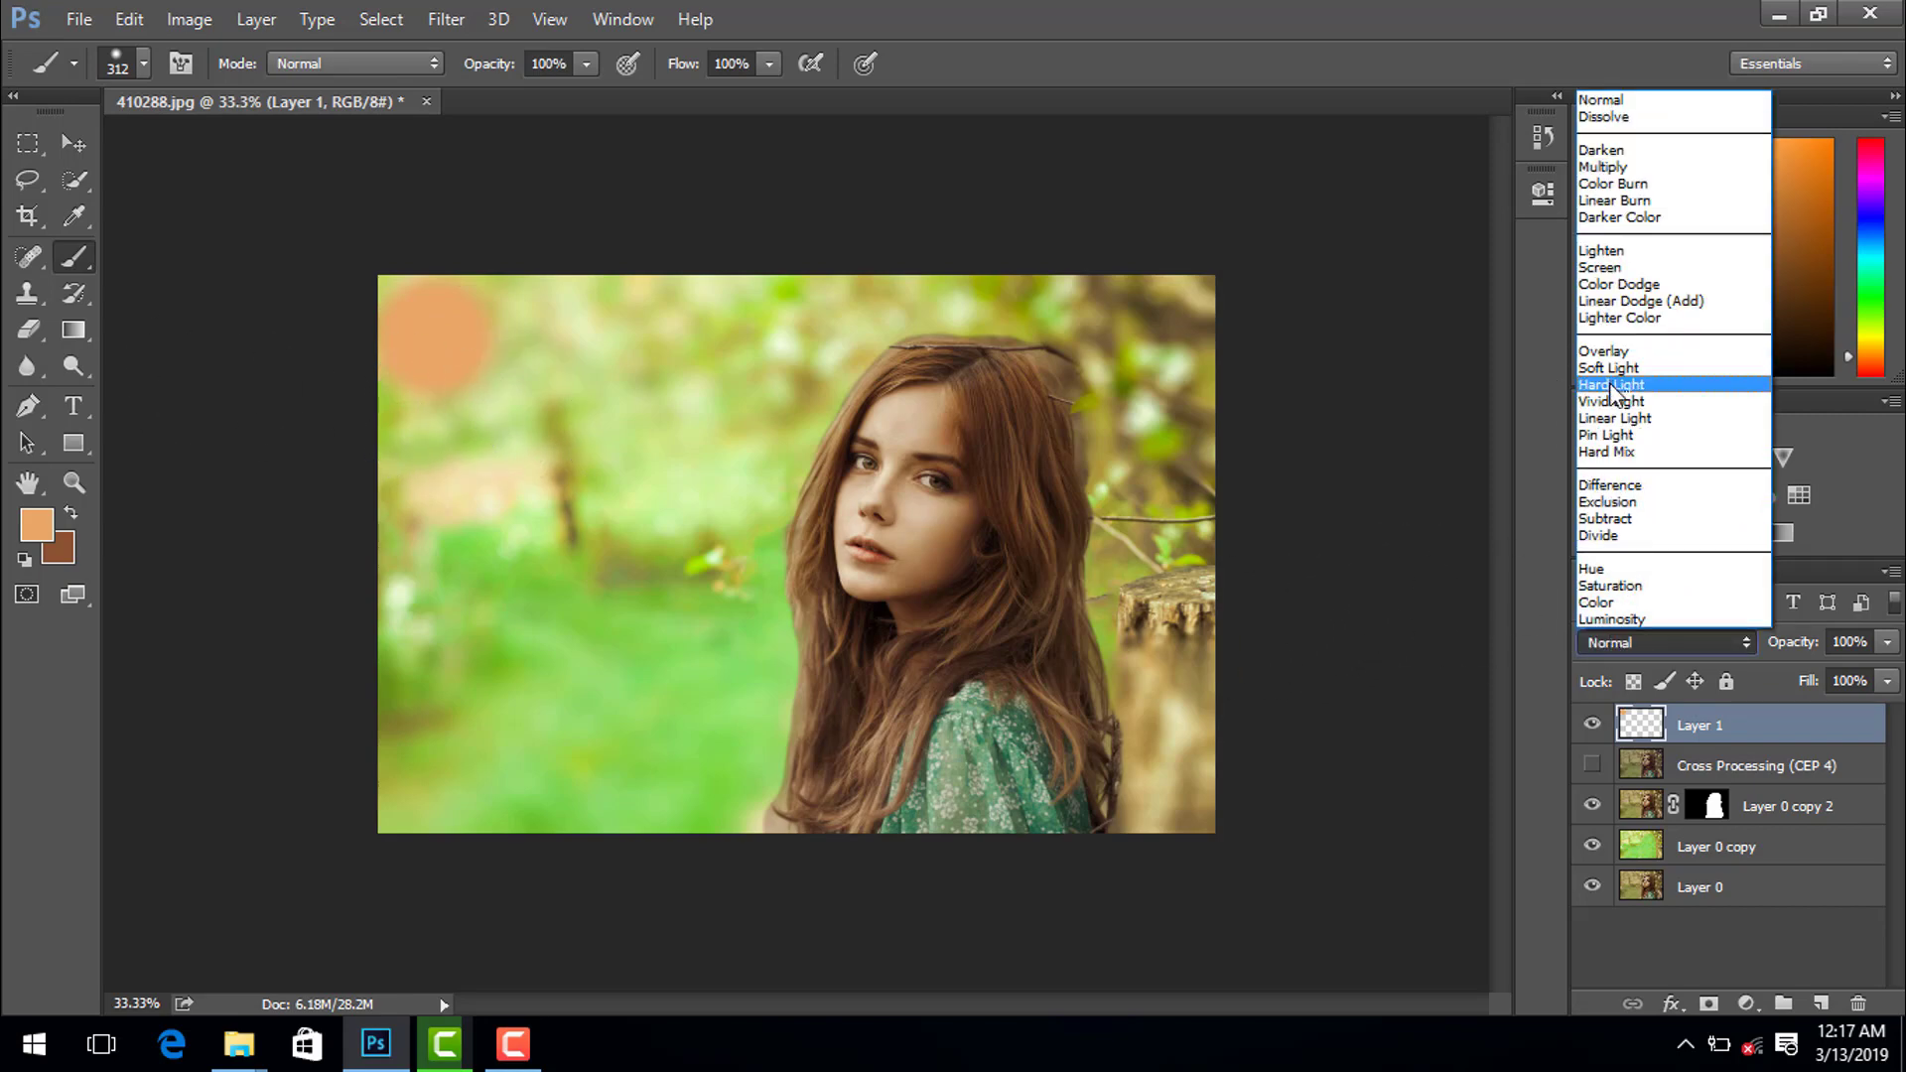
{"action": "left_click", "coordinate": [1601, 267]}
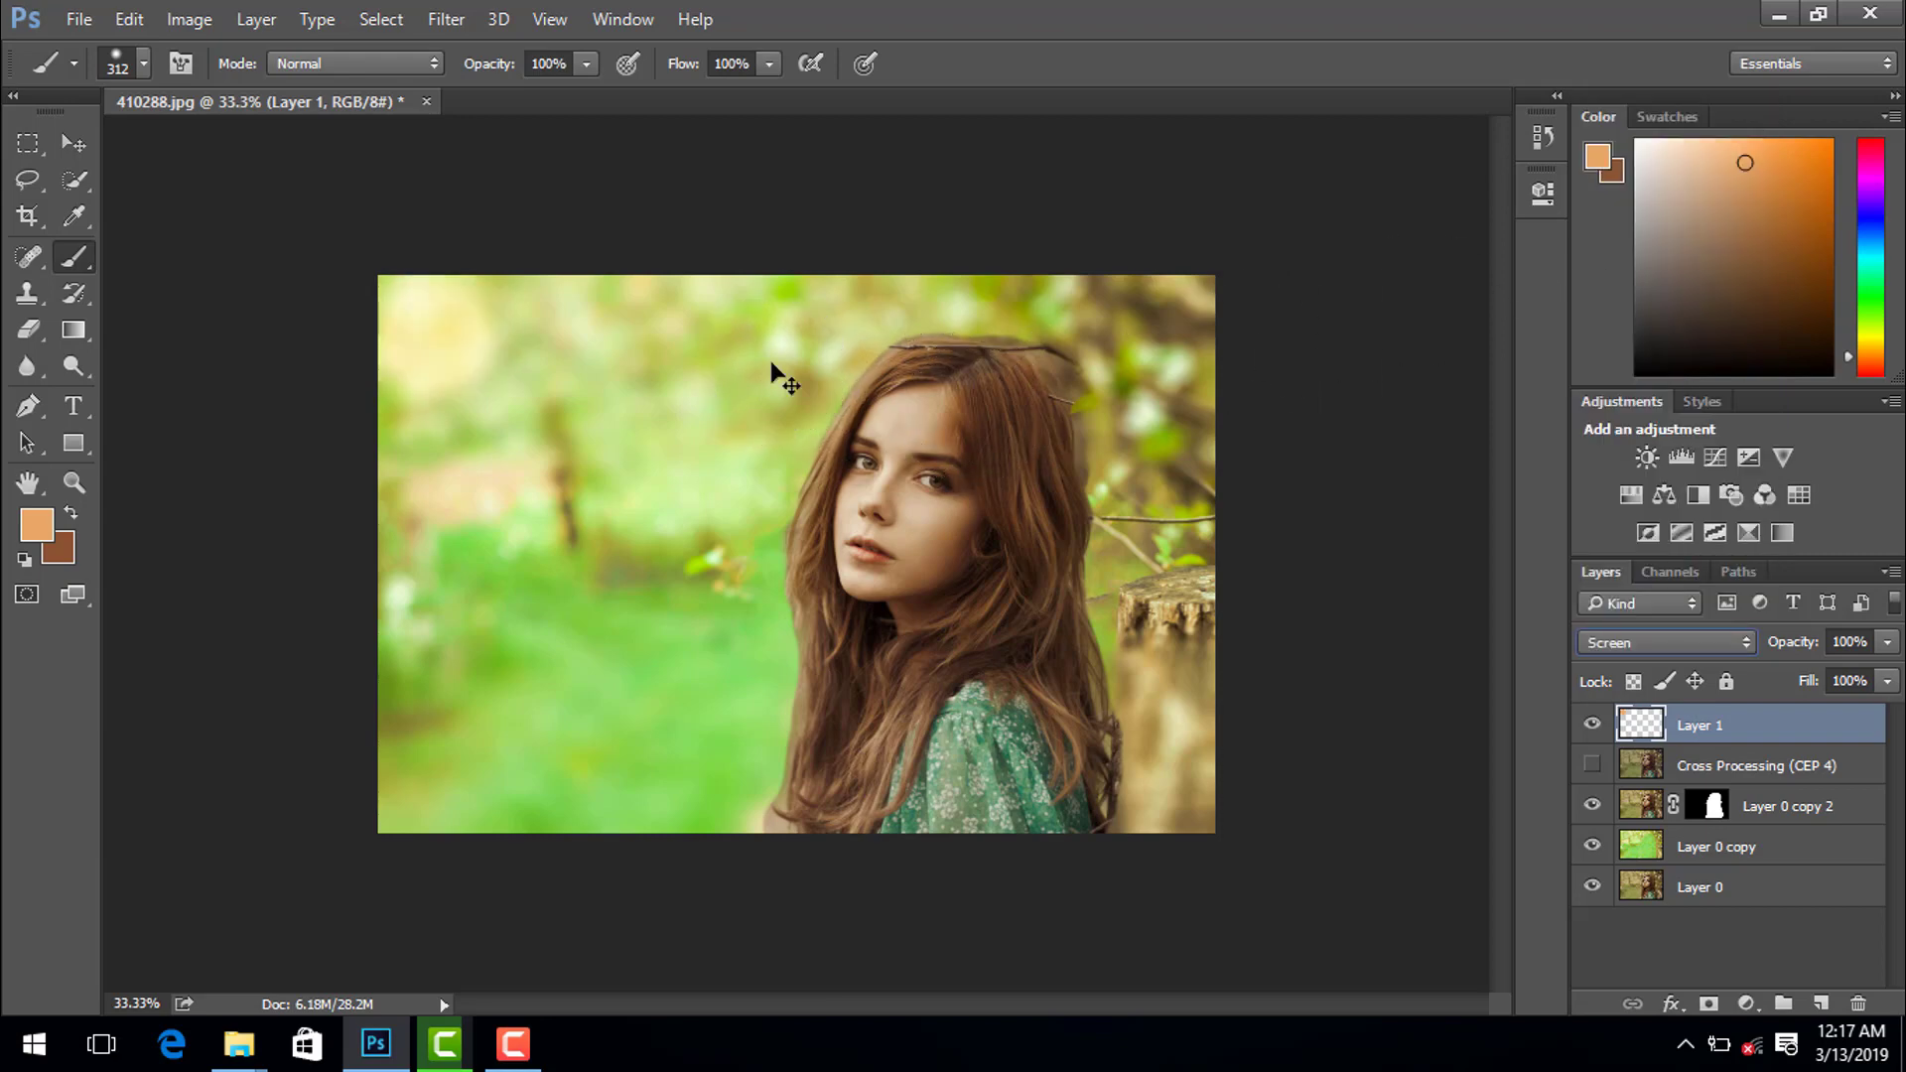
{"action": "key", "text": "ctrl+t"}
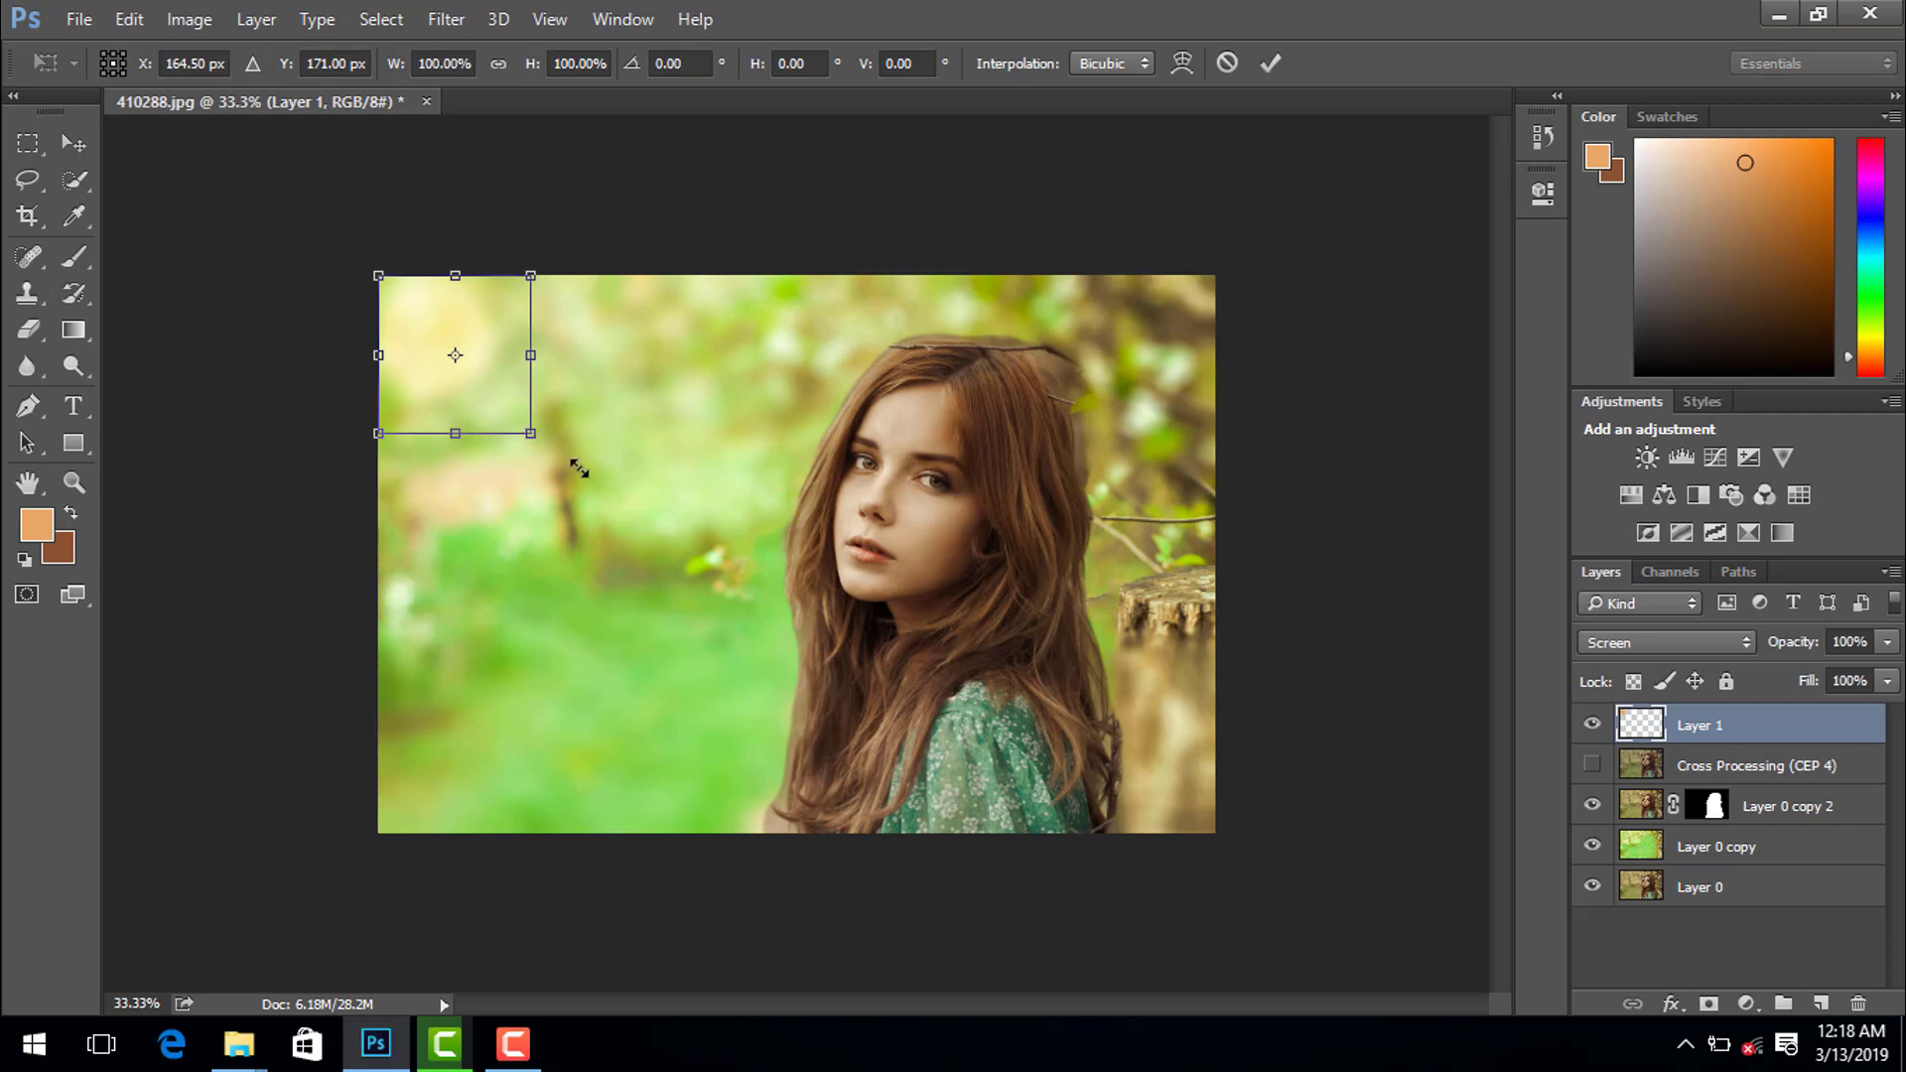
- Scale Layer 1's orange glow up about 500% past the upper-left canvas edge and commit it
{"action": "left_click_drag", "start_coordinate": [579, 468], "coordinate": [909, 707]}
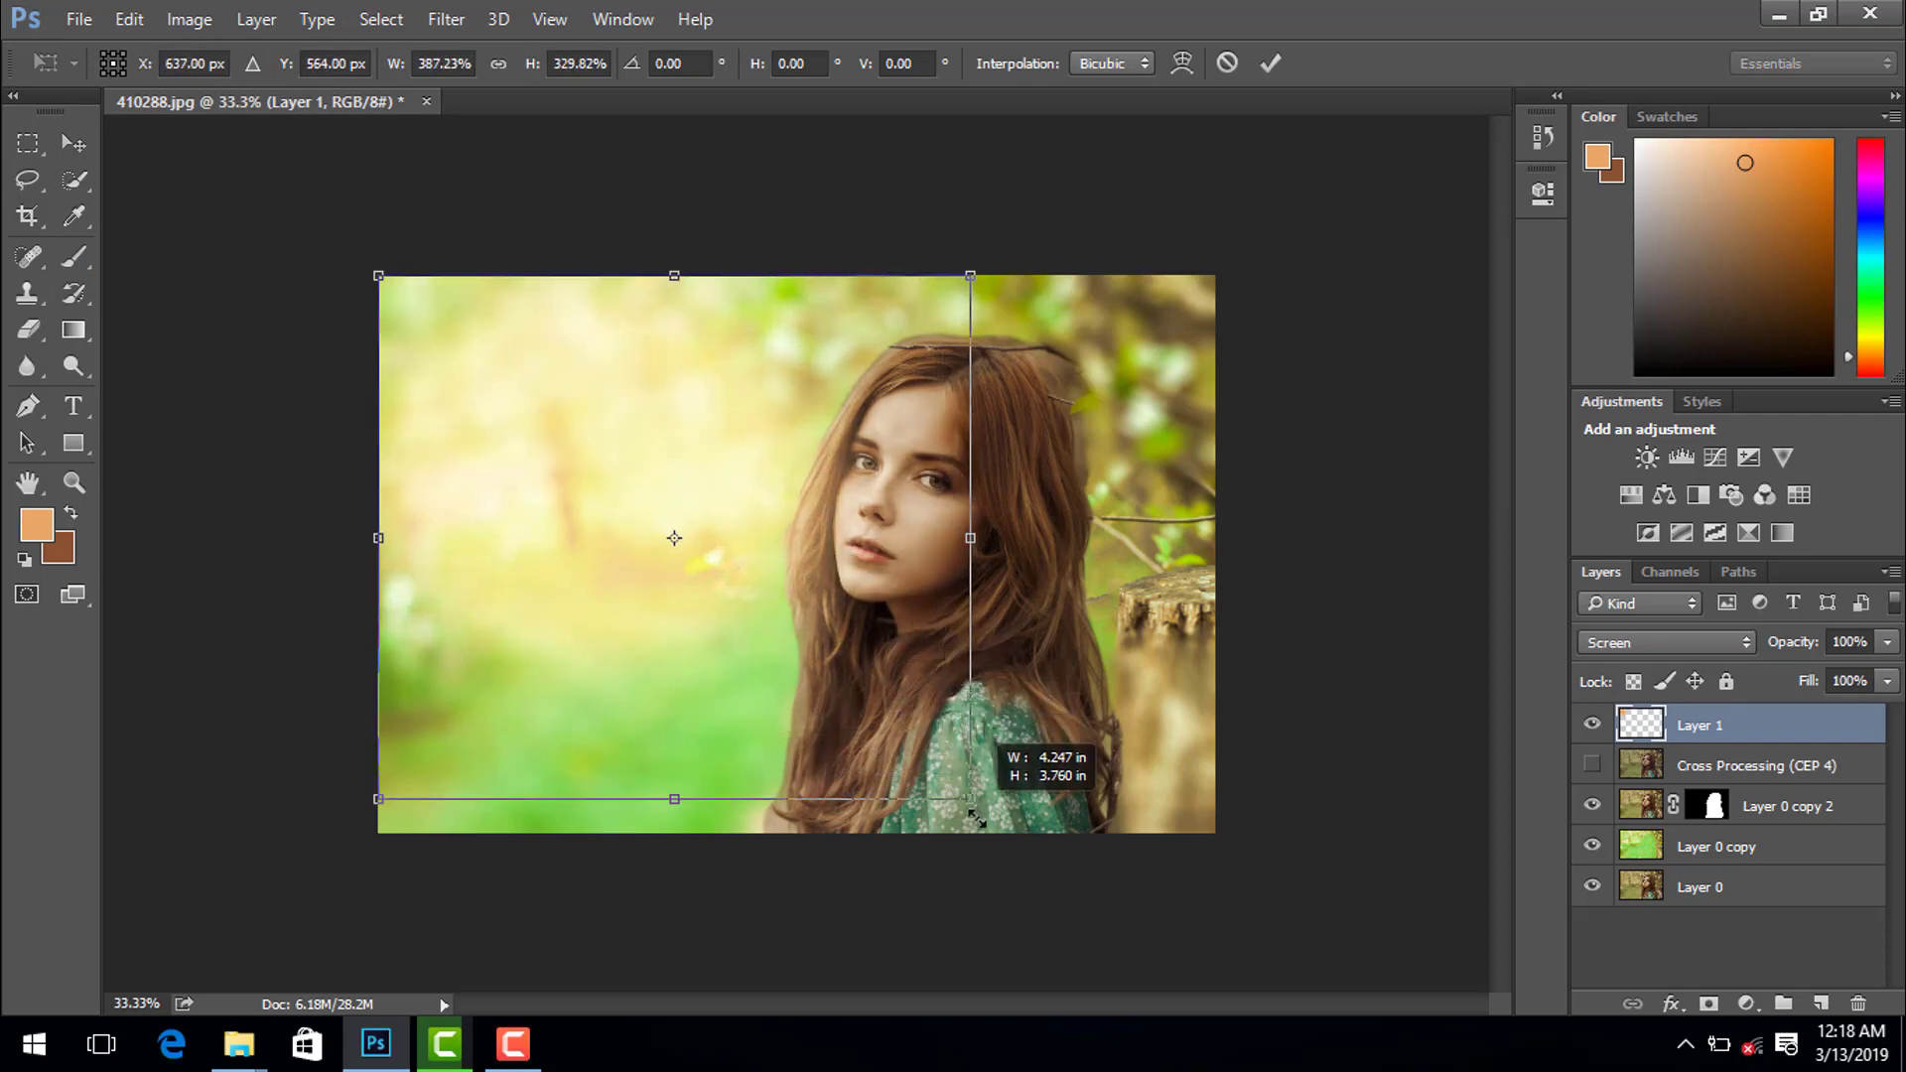
{"action": "left_click_drag", "start_coordinate": [948, 760], "coordinate": [973, 815]}
{"action": "left_click_drag", "start_coordinate": [378, 276], "coordinate": [206, 161]}
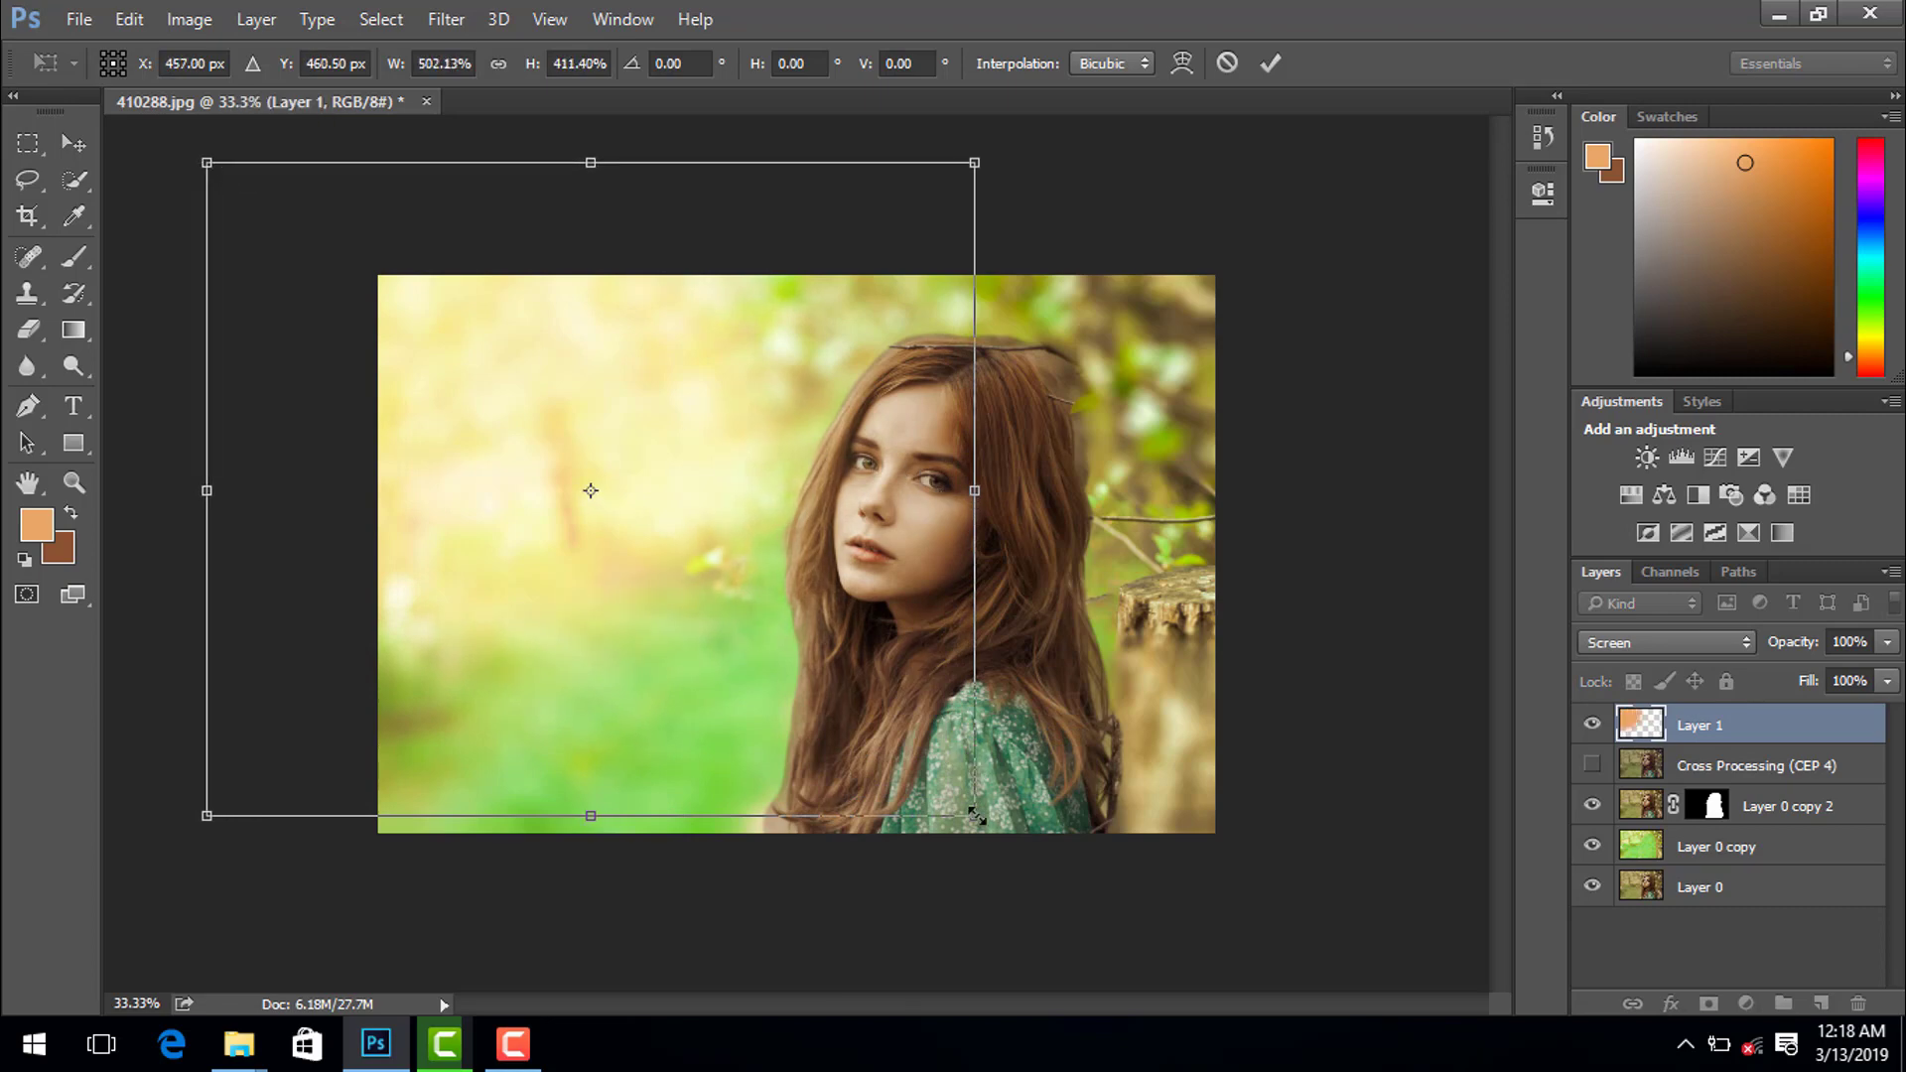
{"action": "left_click_drag", "start_coordinate": [974, 815], "coordinate": [1026, 866]}
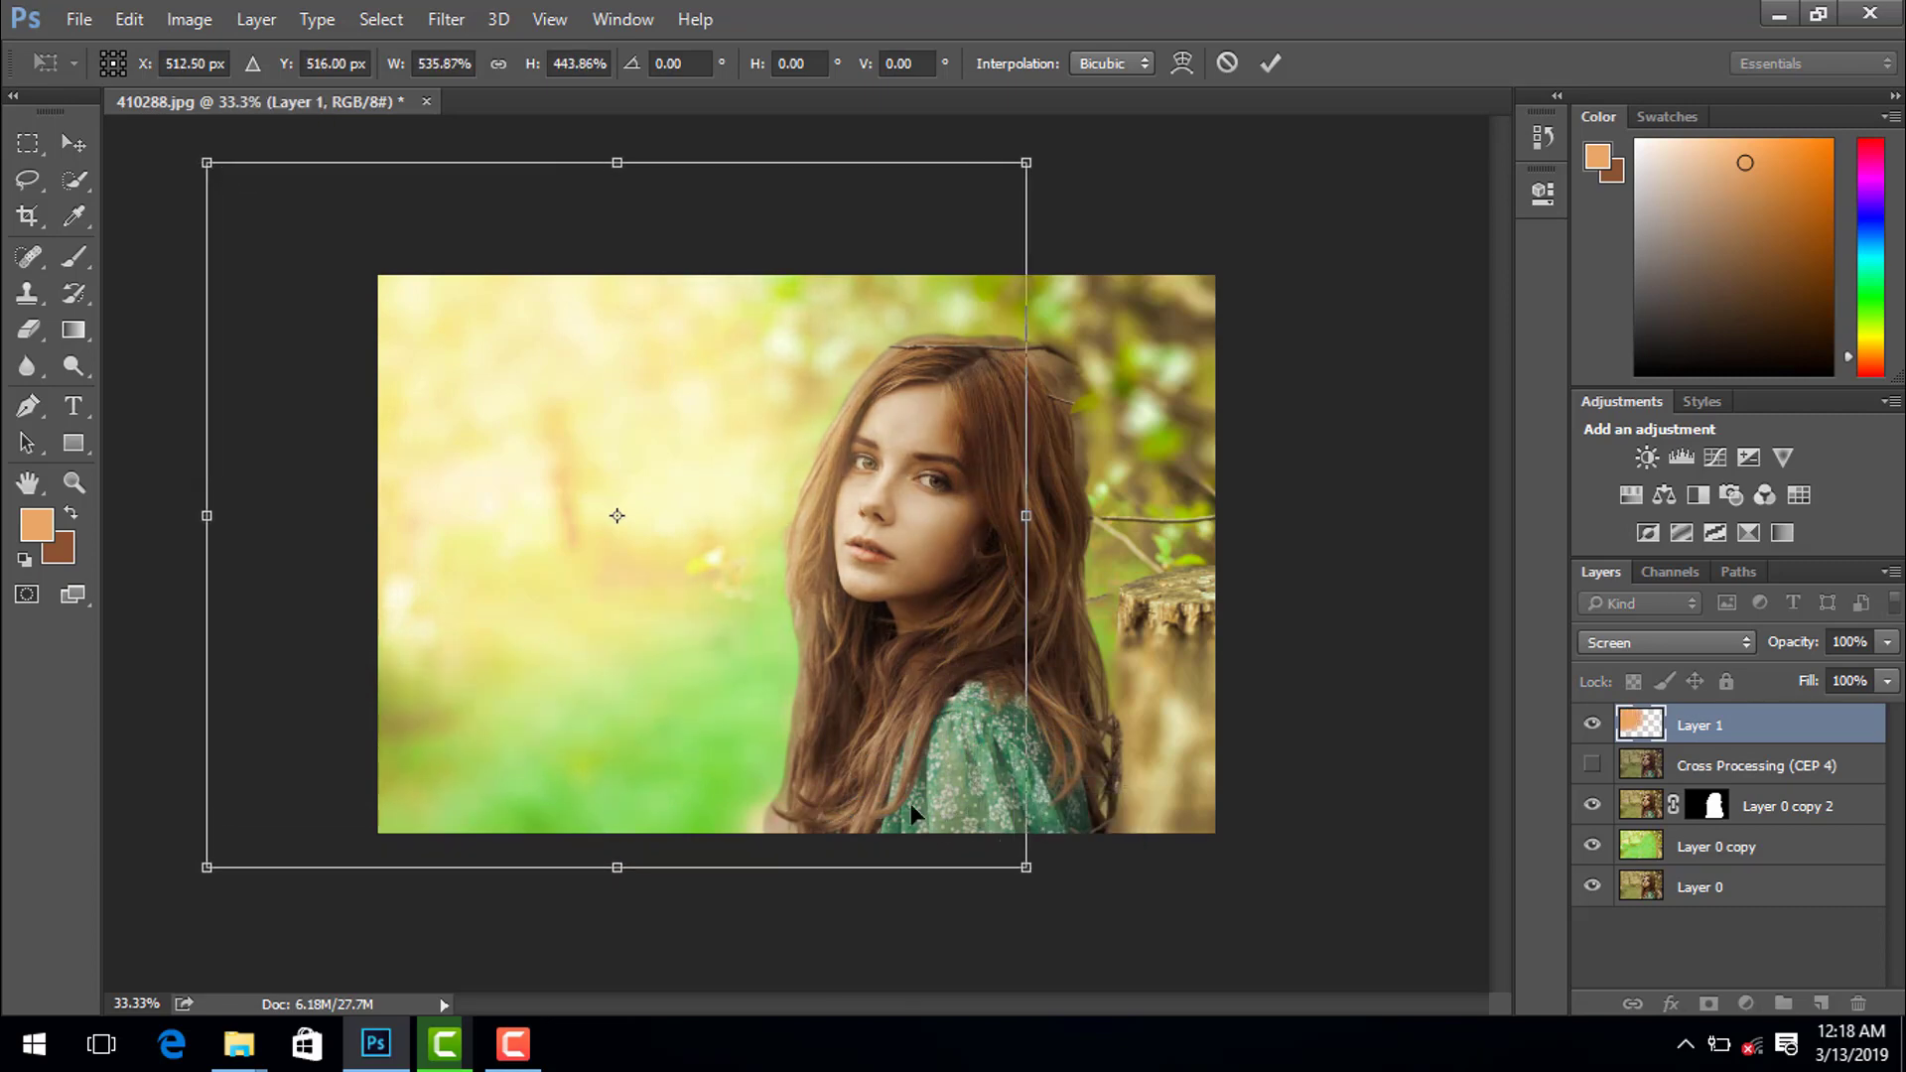
{"action": "key", "text": "Return"}
{"action": "key", "text": "b"}
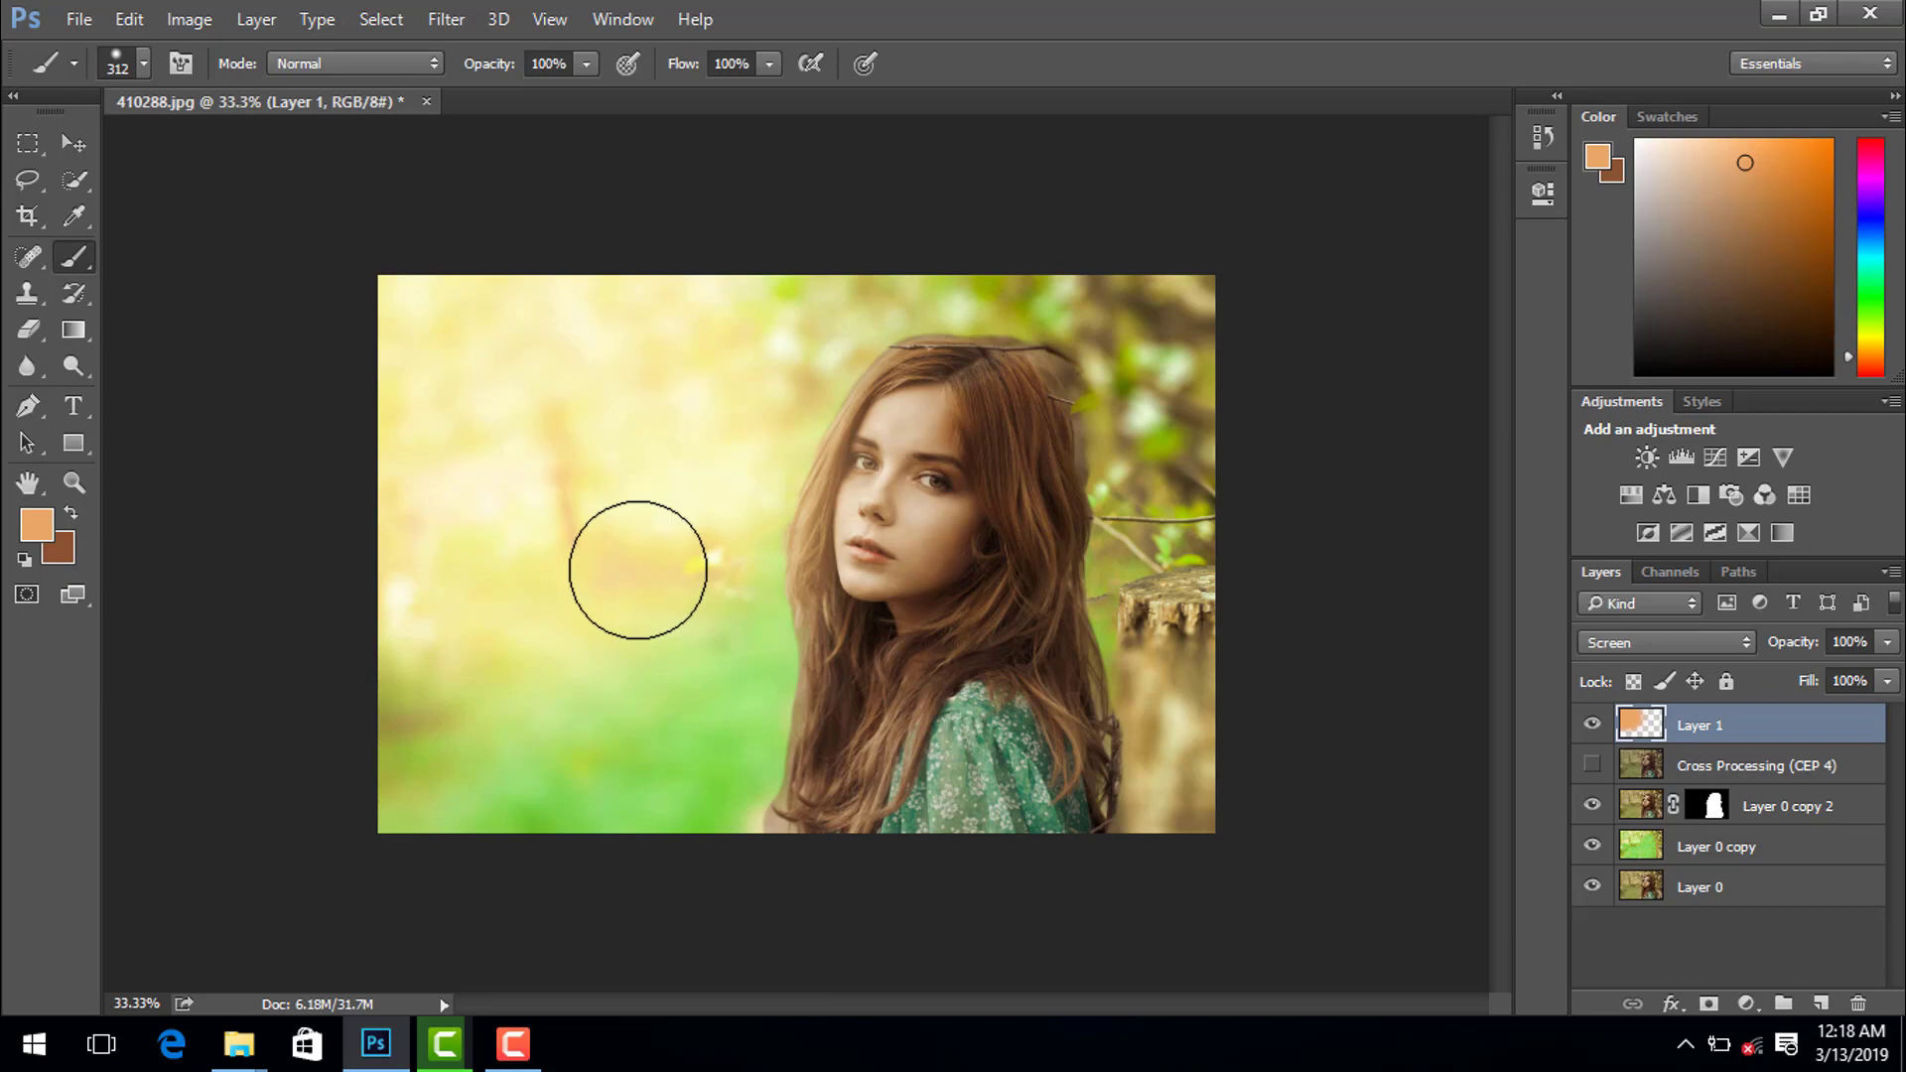
{"action": "left_click", "coordinate": [513, 1044]}
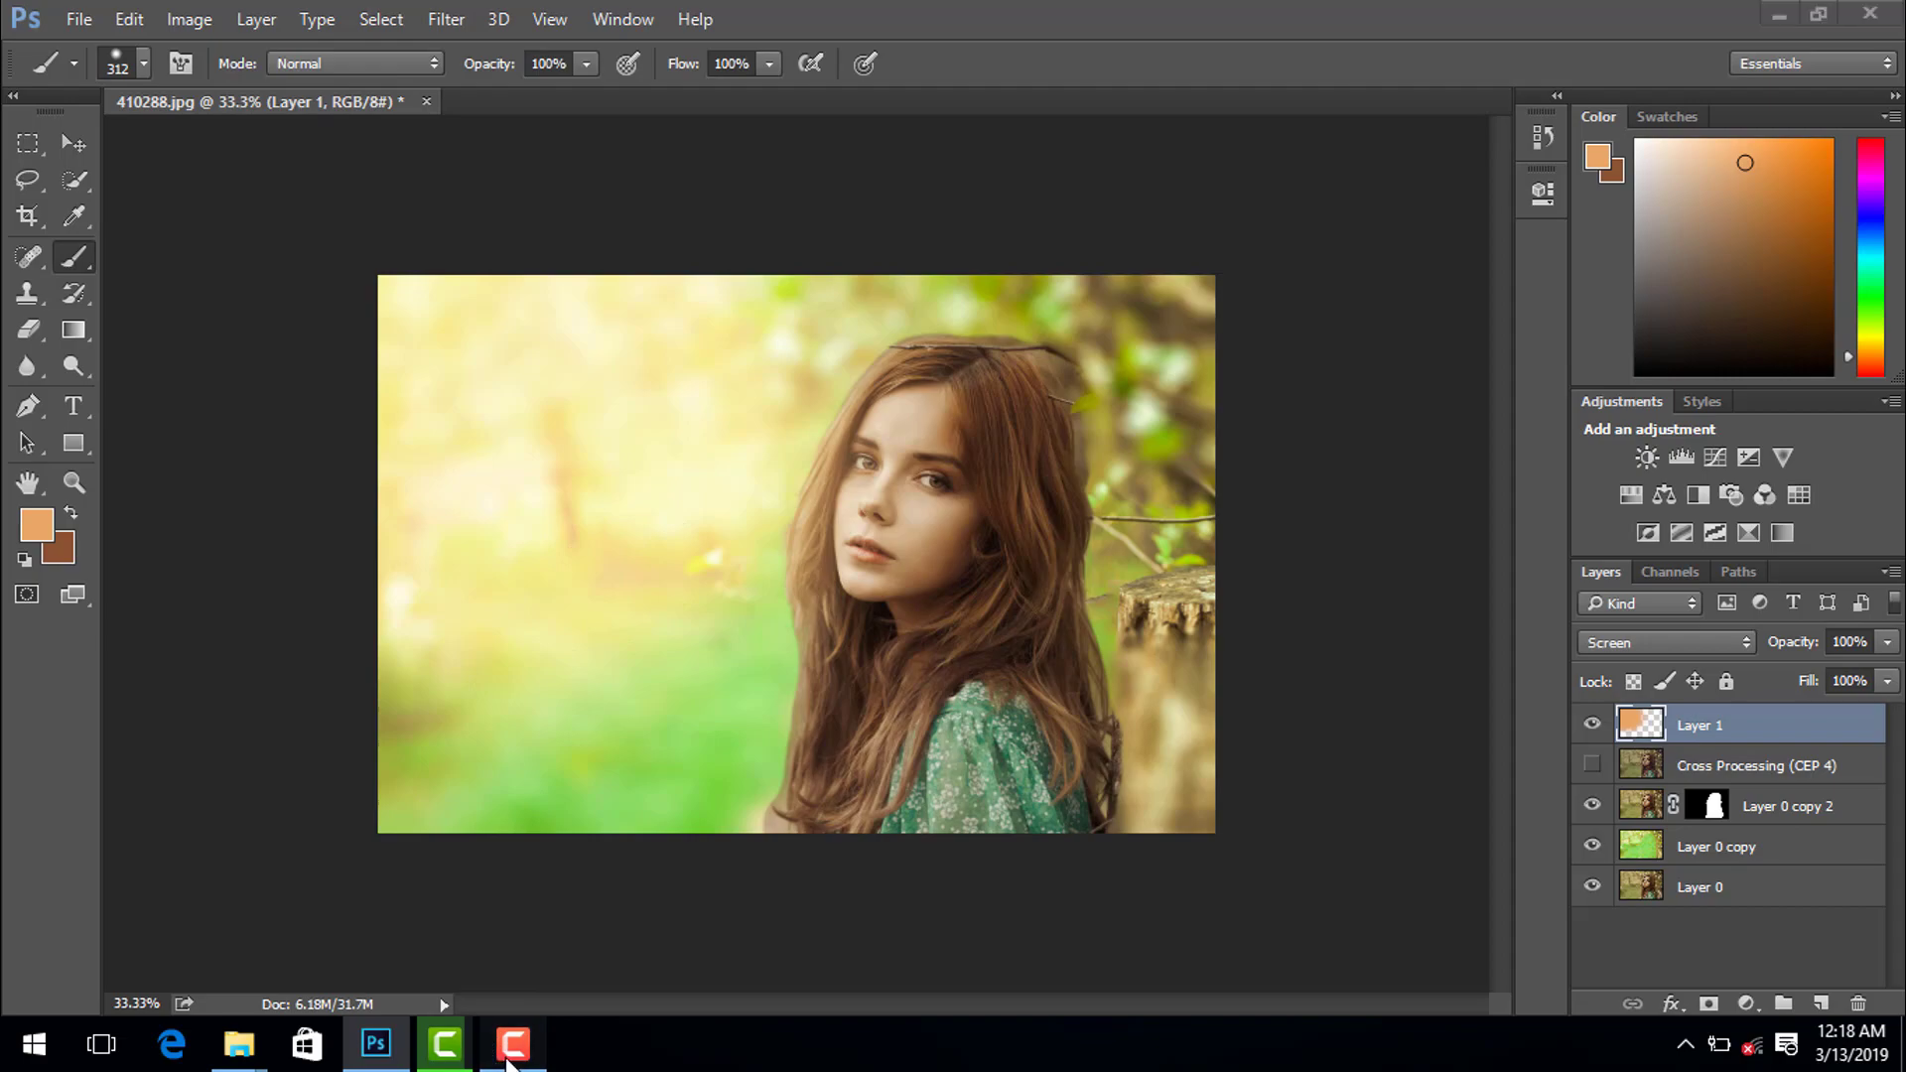